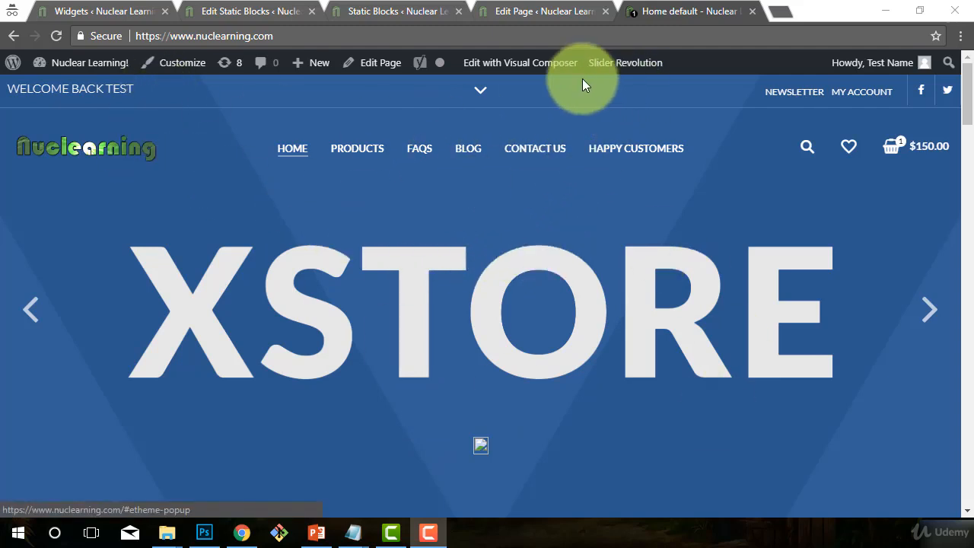
Open the About us page from the quick links in the home page footer.
scroll(383, 262, down, 3)
scroll(362, 281, down, 20)
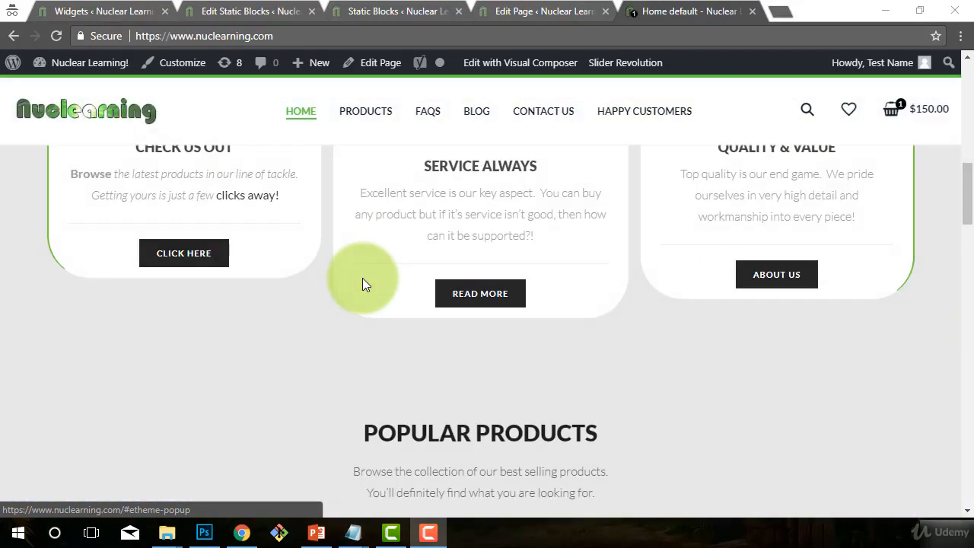
scroll(353, 284, down, 4)
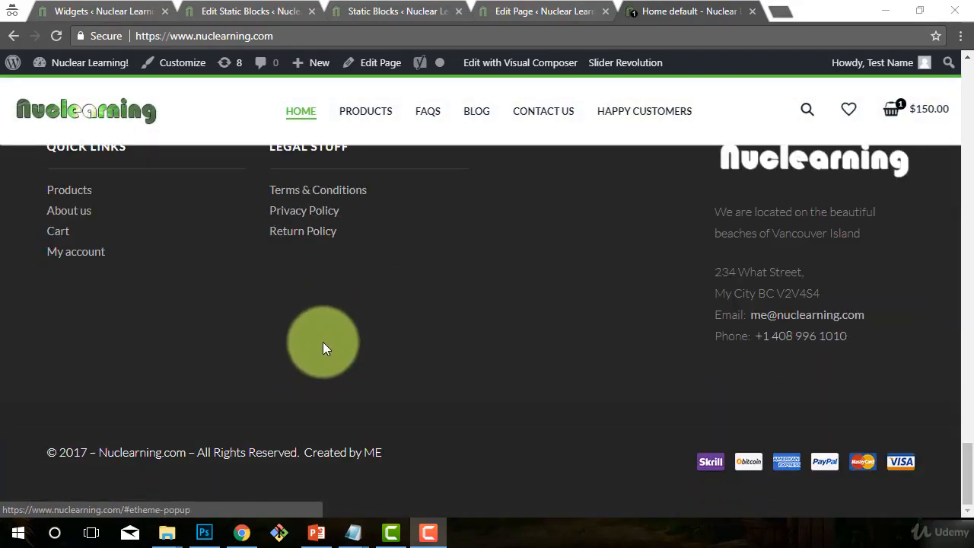
scroll(324, 347, up, 2)
click(61, 383)
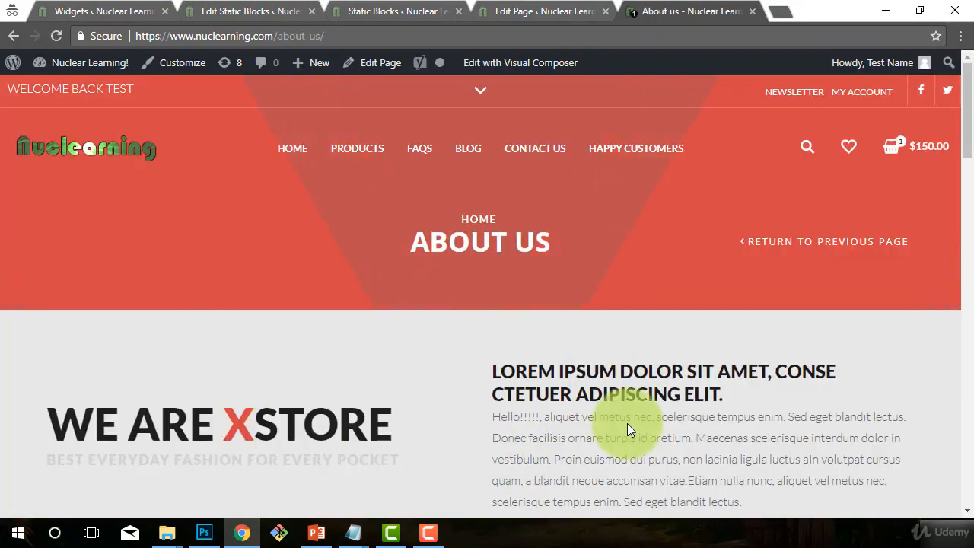
Review the About Us page's intro and featured services, and open the page for editing with Visual Composer.
scroll(627, 428, down, 2)
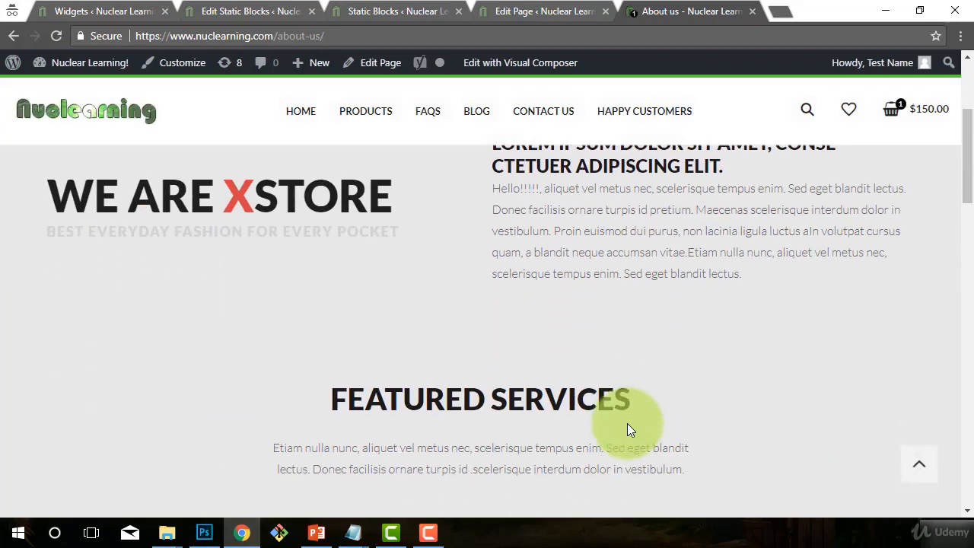
scroll(300, 376, down, 1)
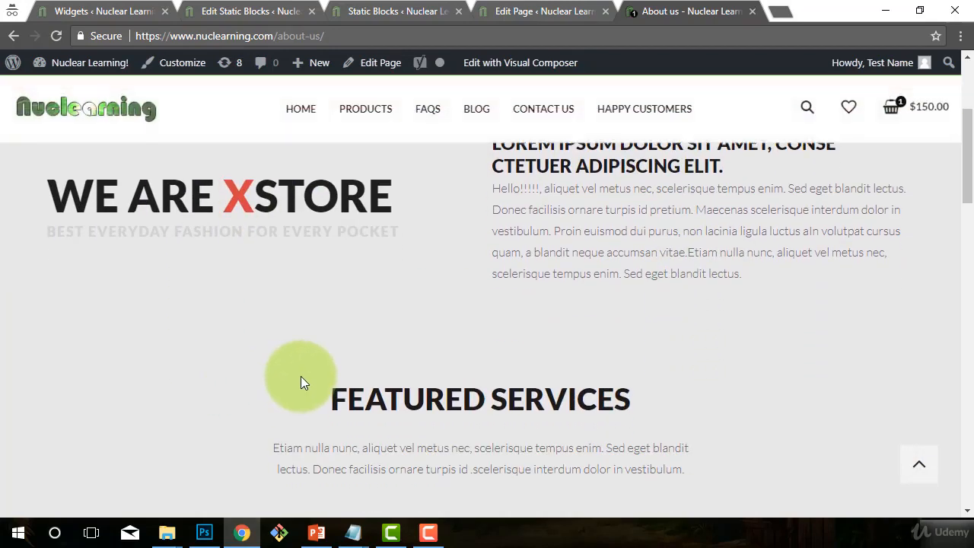
scroll(645, 418, down, 3)
scroll(525, 419, up, 4)
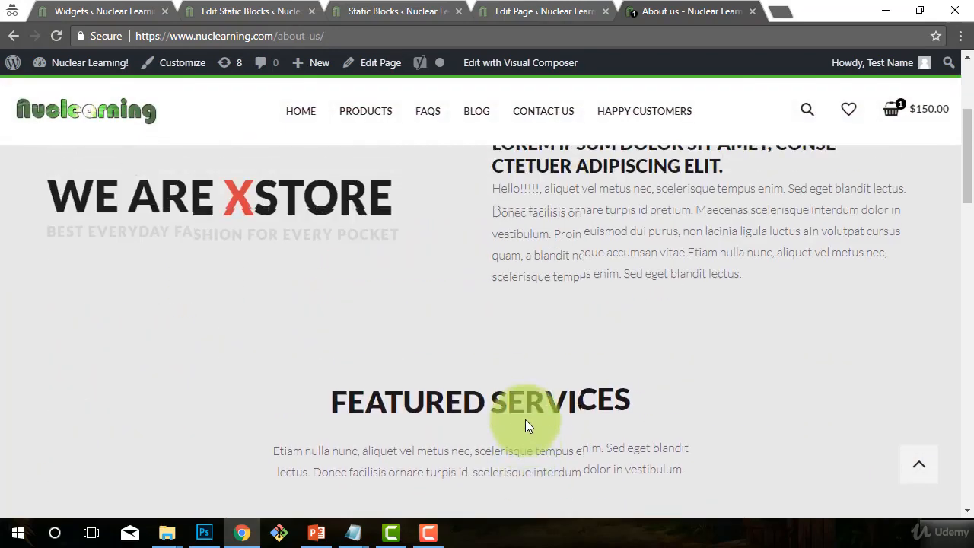
scroll(531, 332, down, 1)
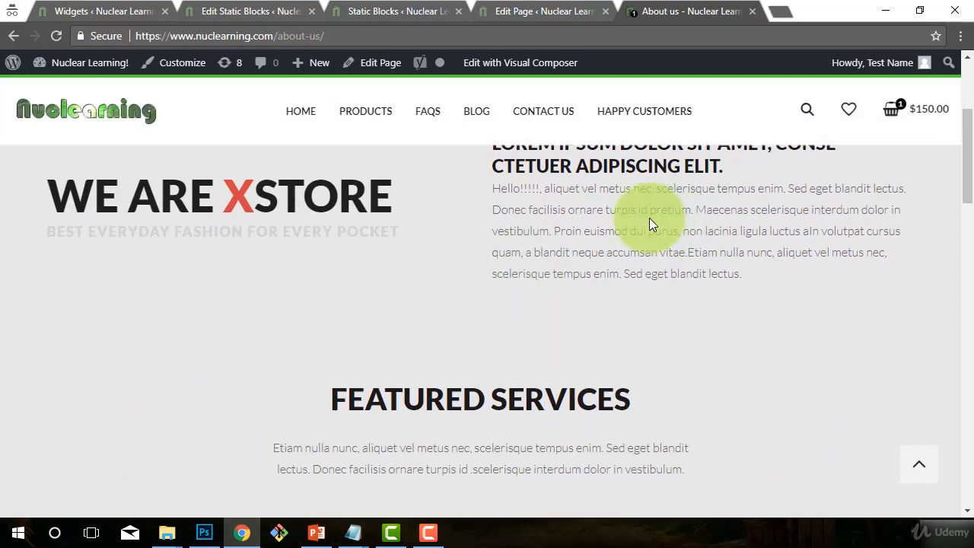
scroll(649, 312, up, 1)
click(496, 69)
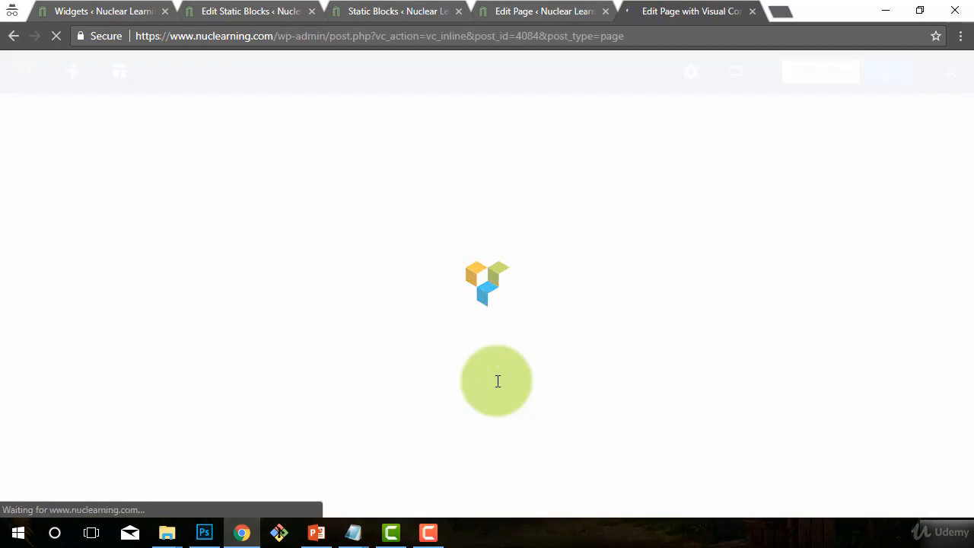
Examine the About Us page's editable rows, from the intro text through Featured Services to Company Partners.
scroll(497, 382, down, 3)
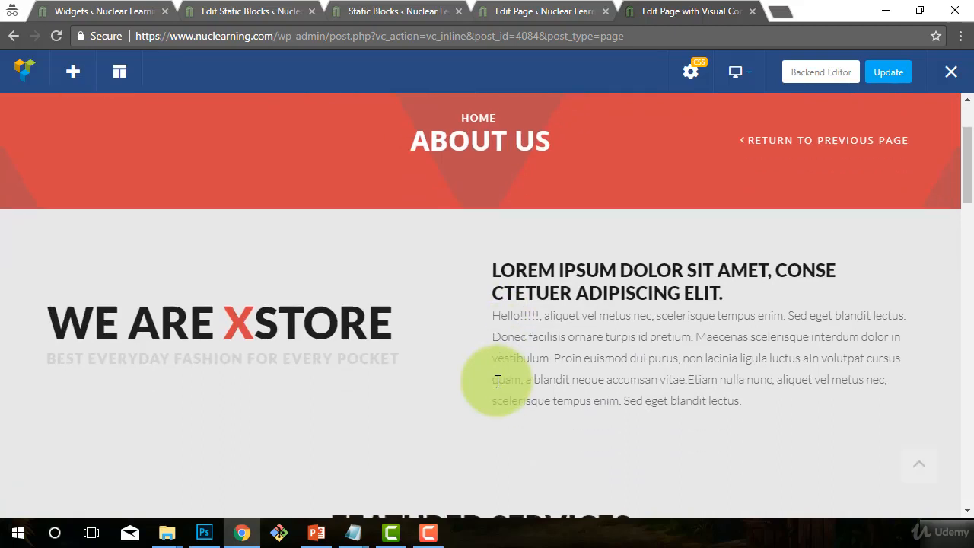
scroll(497, 381, up, 3)
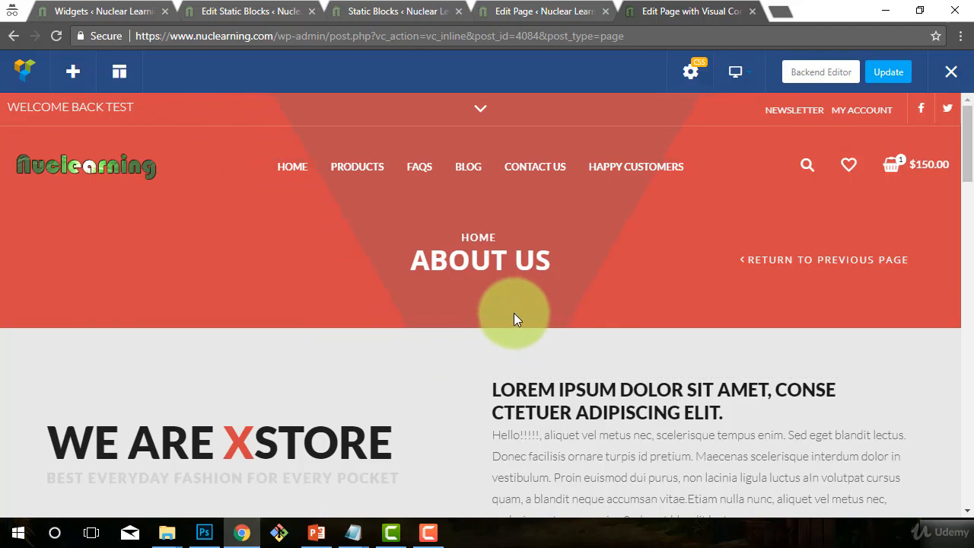
scroll(505, 315, down, 15)
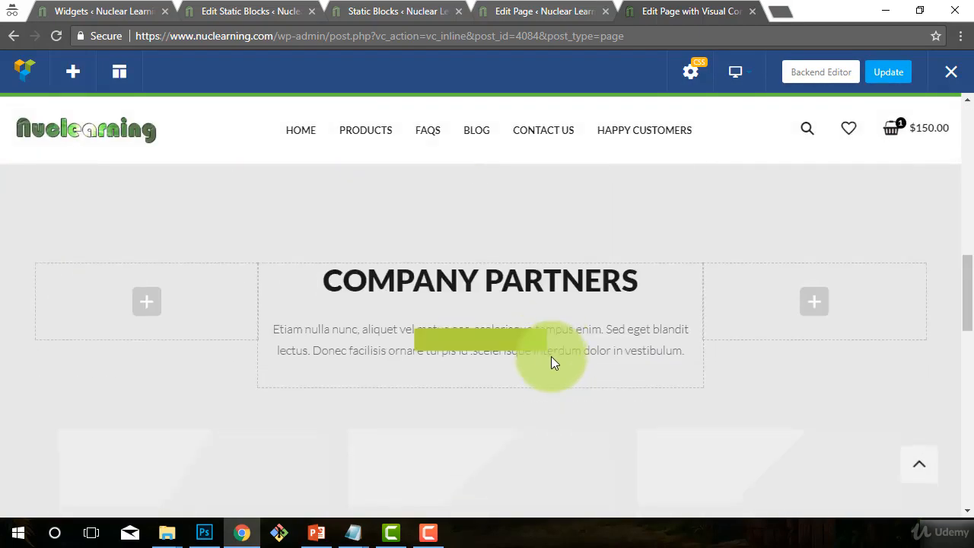
scroll(554, 365, up, 10)
scroll(551, 387, down, 3)
scroll(550, 350, up, 1)
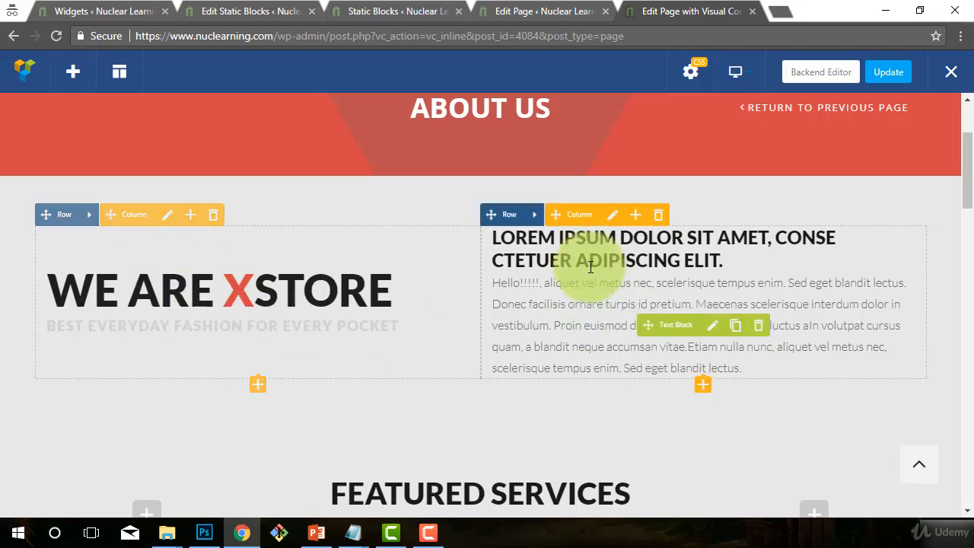
scroll(571, 305, up, 1)
scroll(417, 420, down, 5)
scroll(685, 423, up, 5)
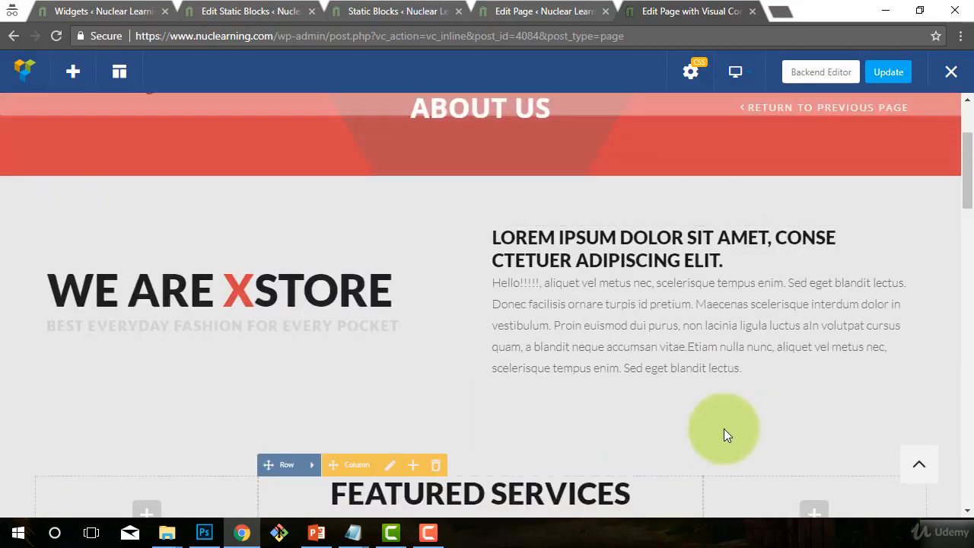
scroll(701, 414, down, 1)
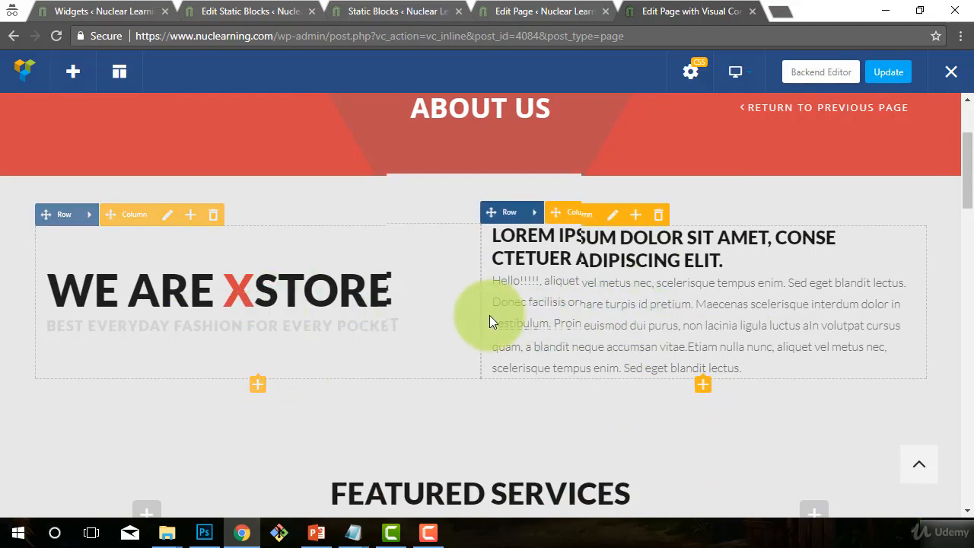
scroll(489, 322, down, 6)
scroll(488, 321, down, 8)
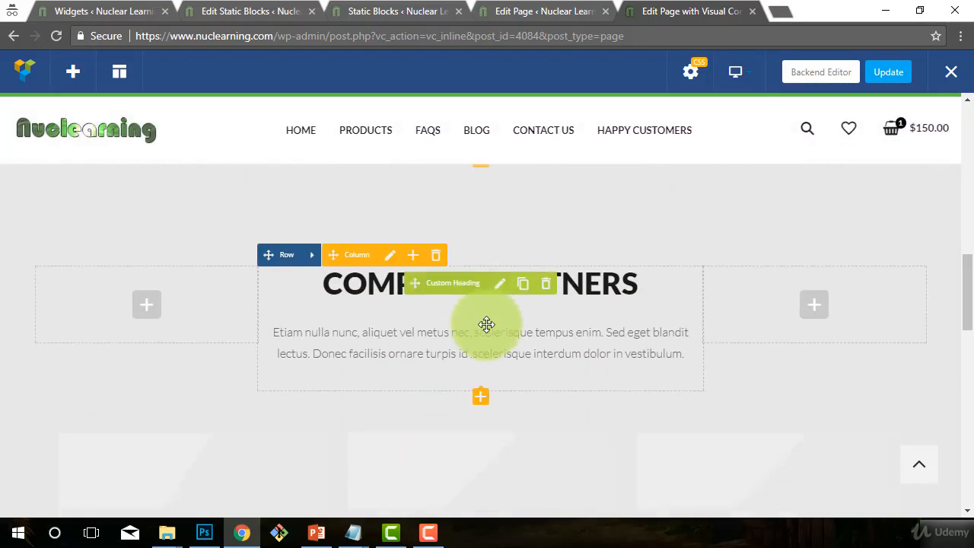
scroll(485, 339, up, 5)
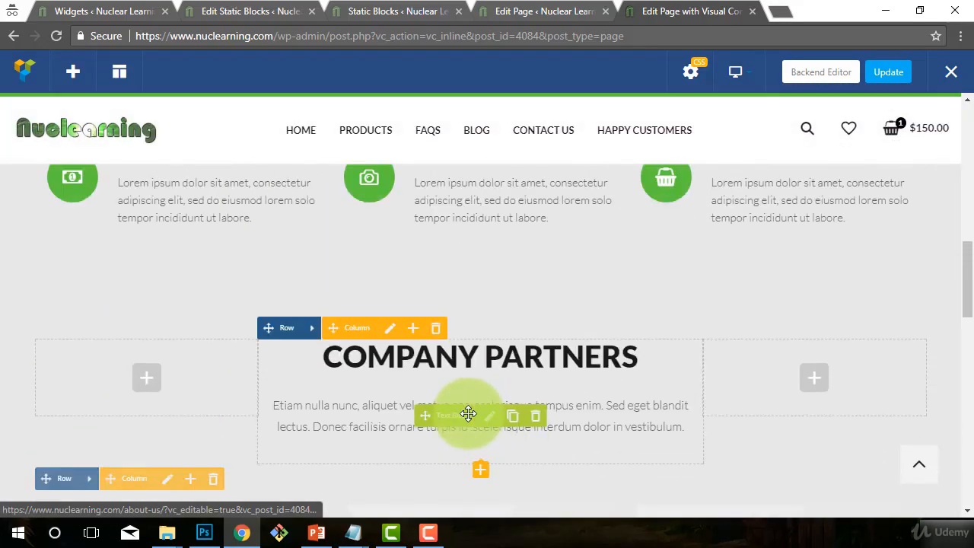
scroll(518, 422, up, 5)
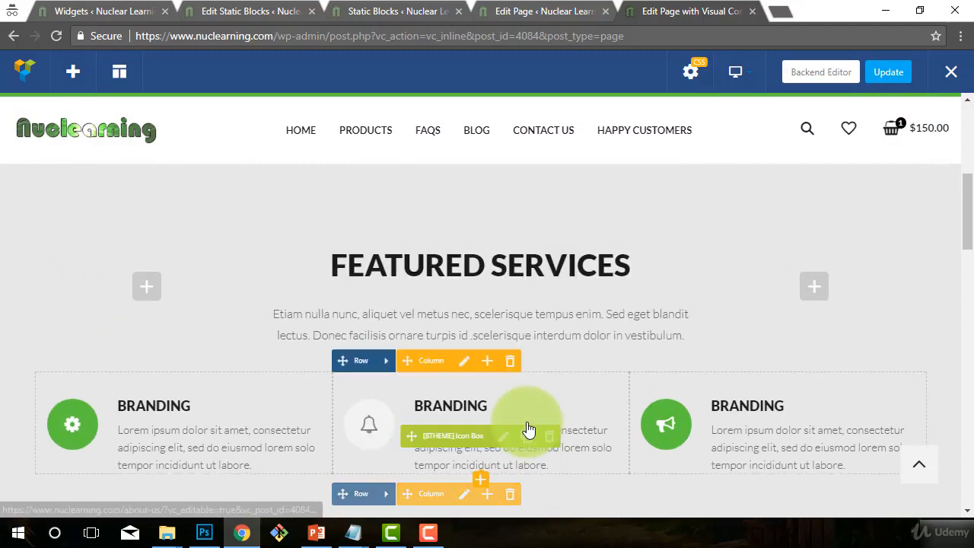
scroll(528, 423, up, 1)
mouse_move(525, 423)
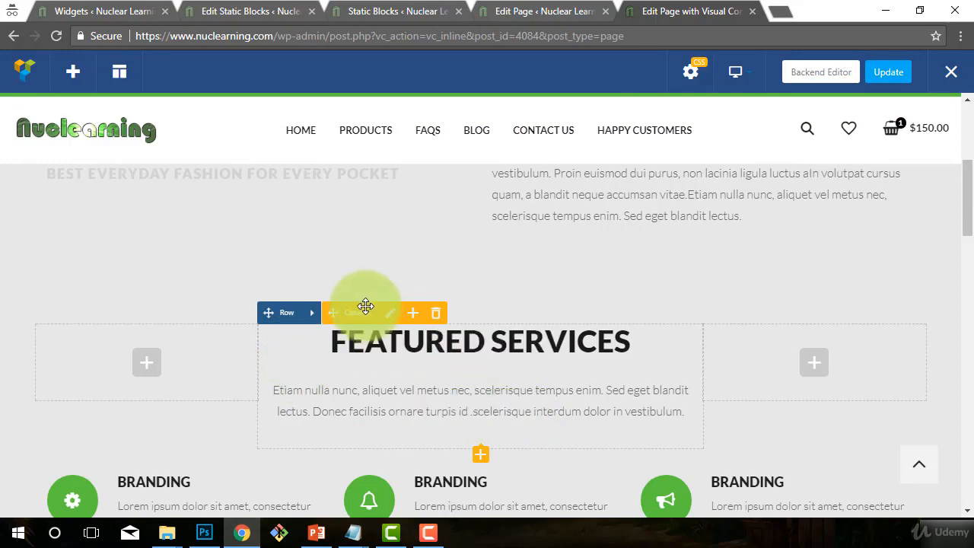
scroll(464, 361, down, 1)
scroll(468, 360, down, 5)
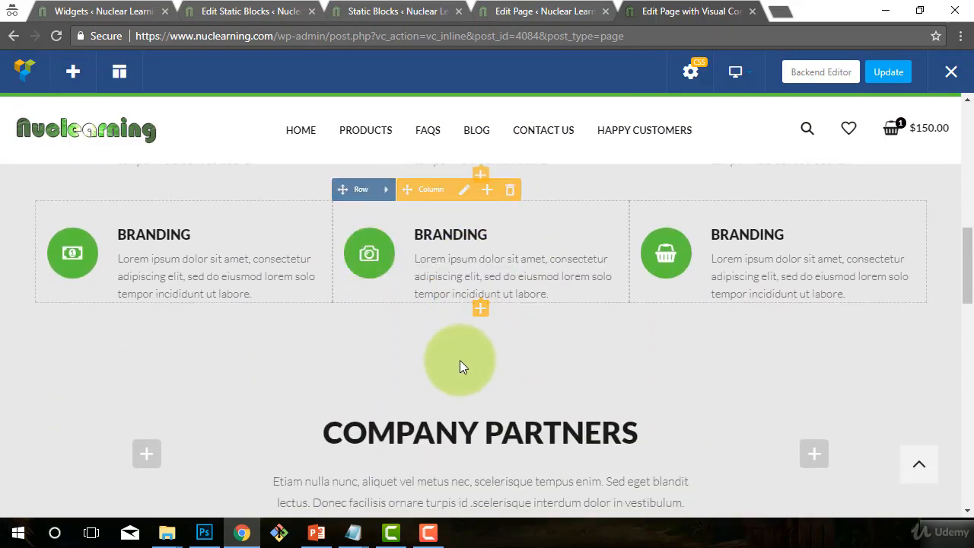
scroll(438, 382, down, 1)
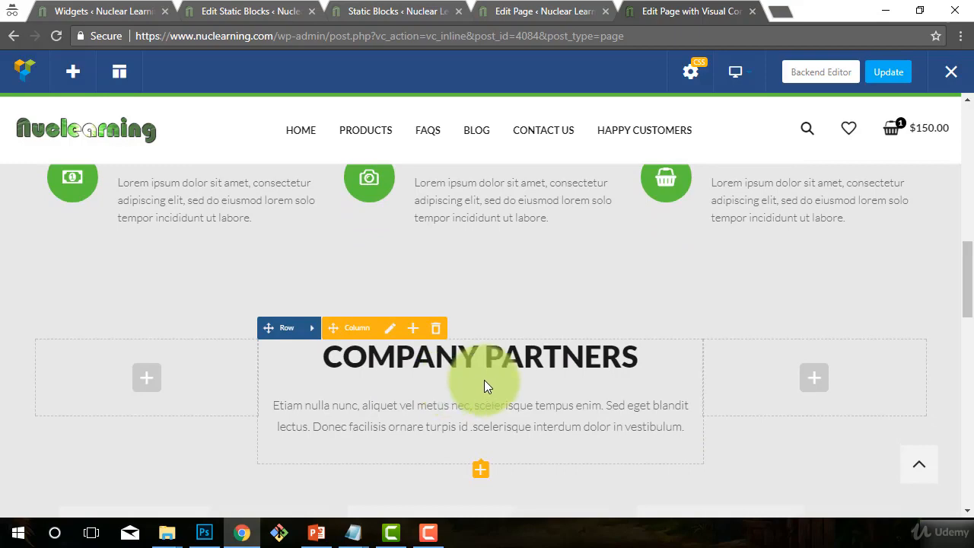
scroll(523, 428, up, 6)
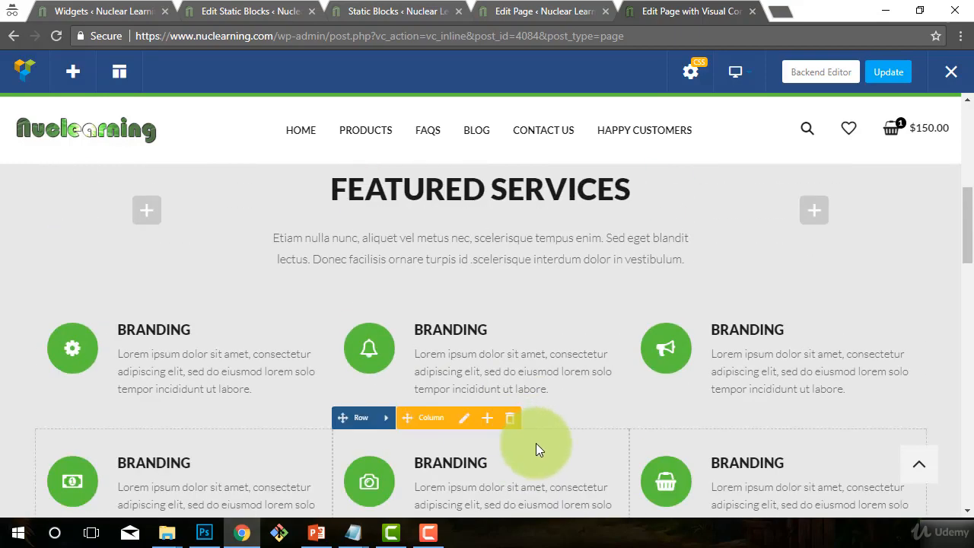
scroll(546, 456, up, 4)
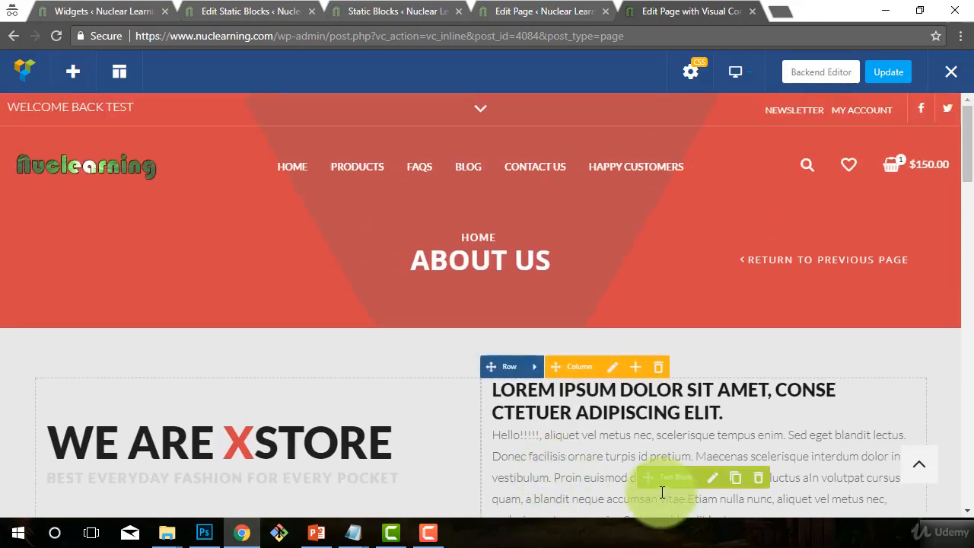
scroll(474, 411, down, 2)
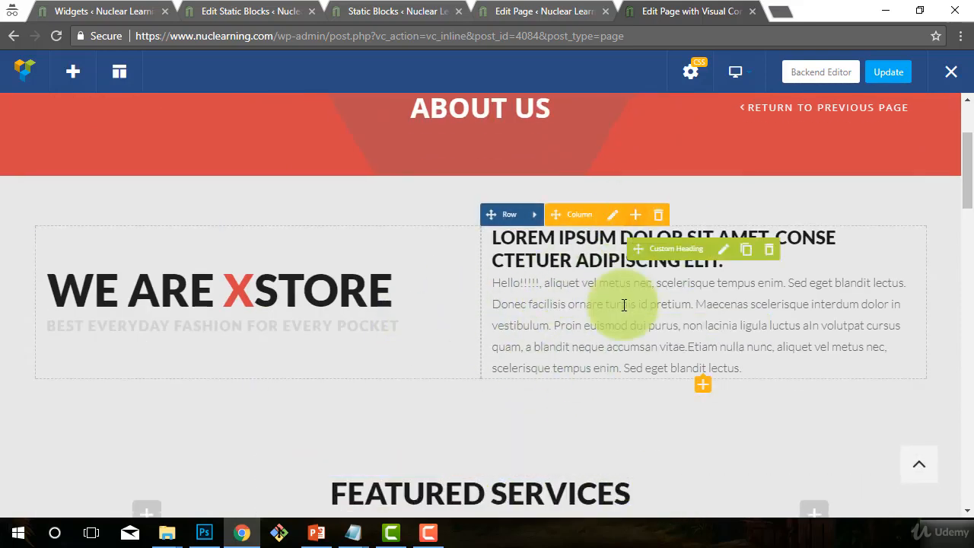
click(728, 263)
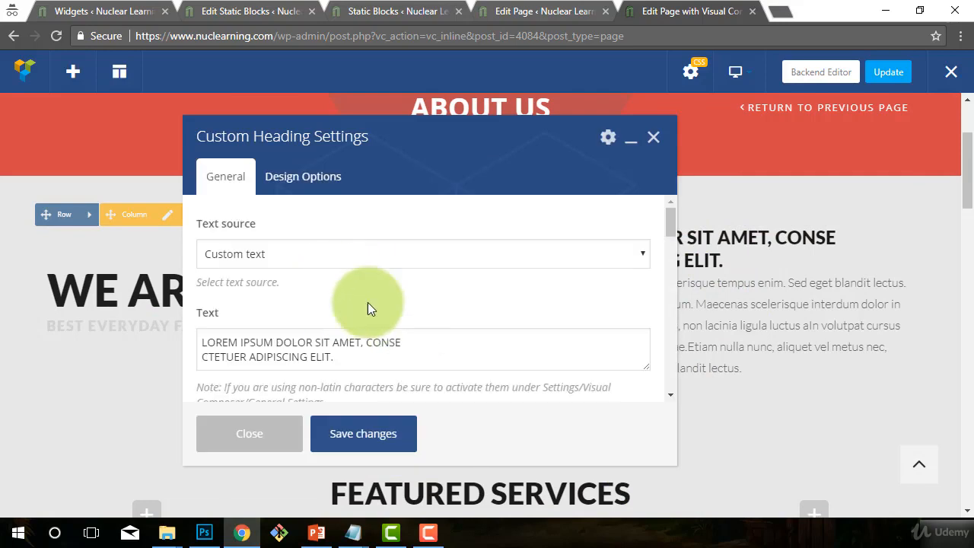
click(283, 348)
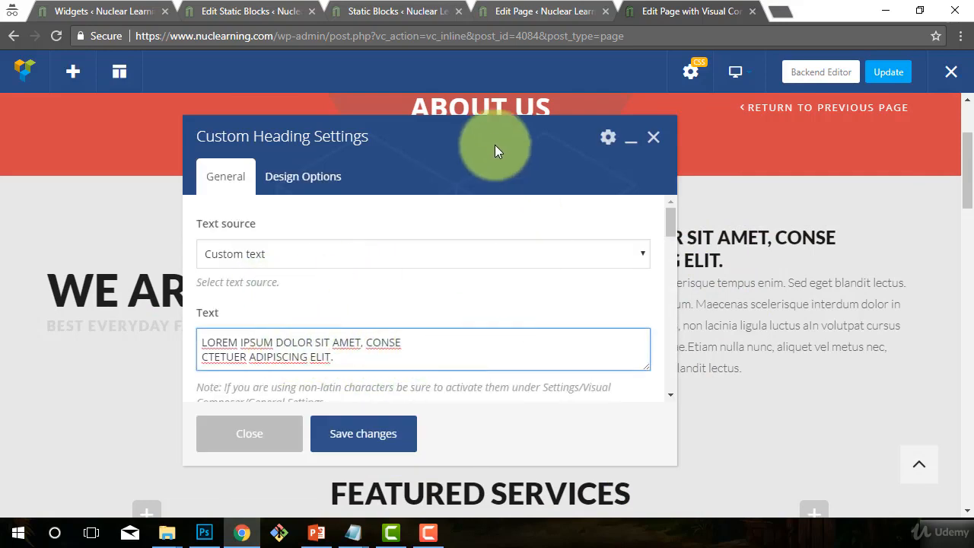
drag(495, 147, 477, 159)
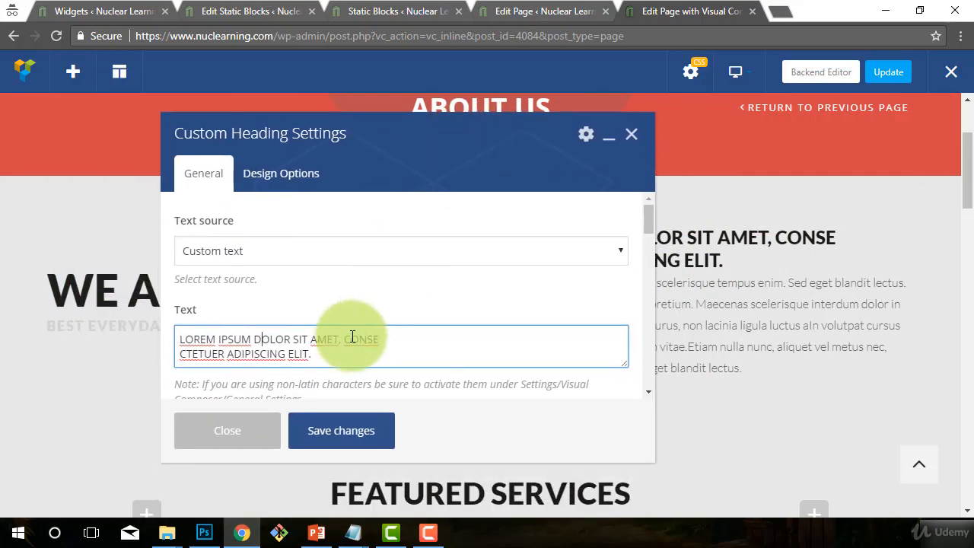
drag(335, 354, 159, 325)
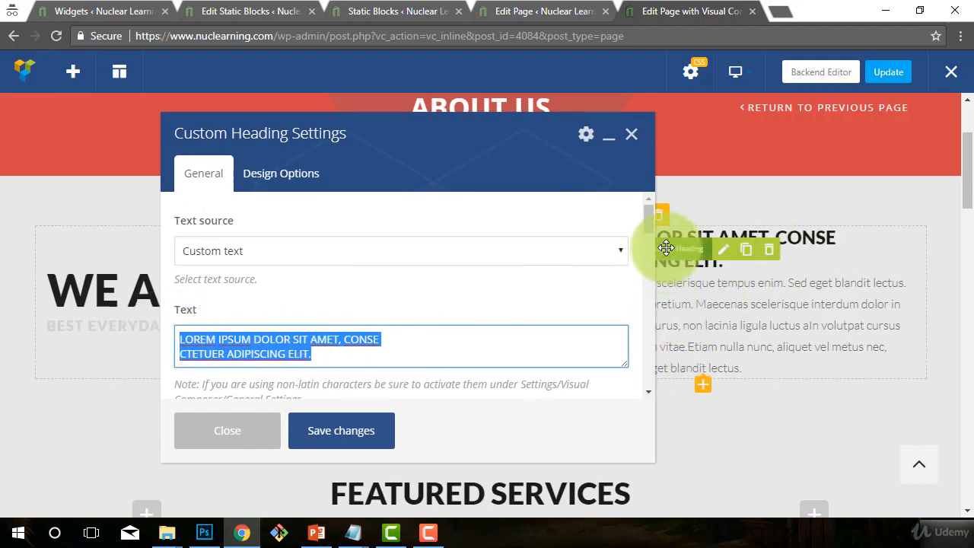
click(455, 350)
click(631, 134)
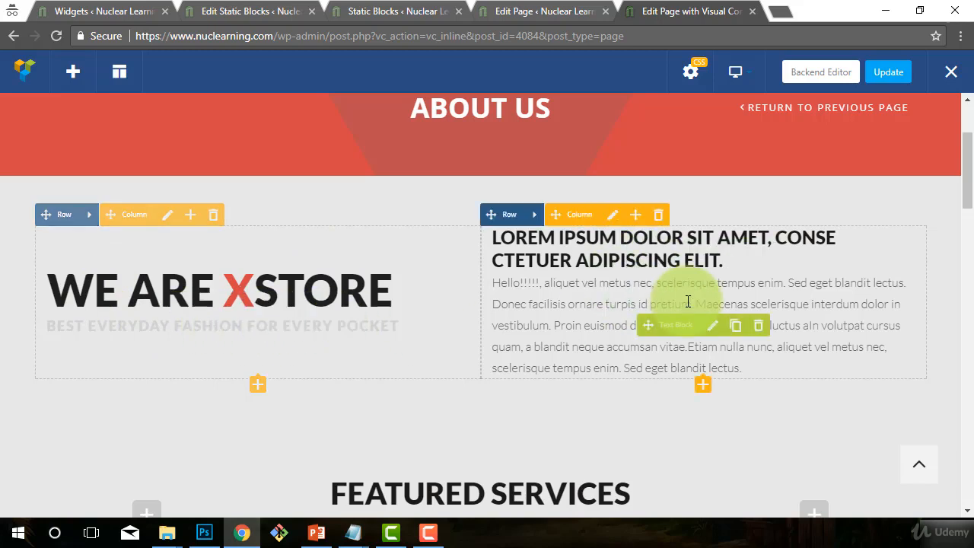
Replace the Lorem Ipsum custom heading beside "We are XStore" with "HOW WE CAME TO BE!" and save the change.
click(724, 248)
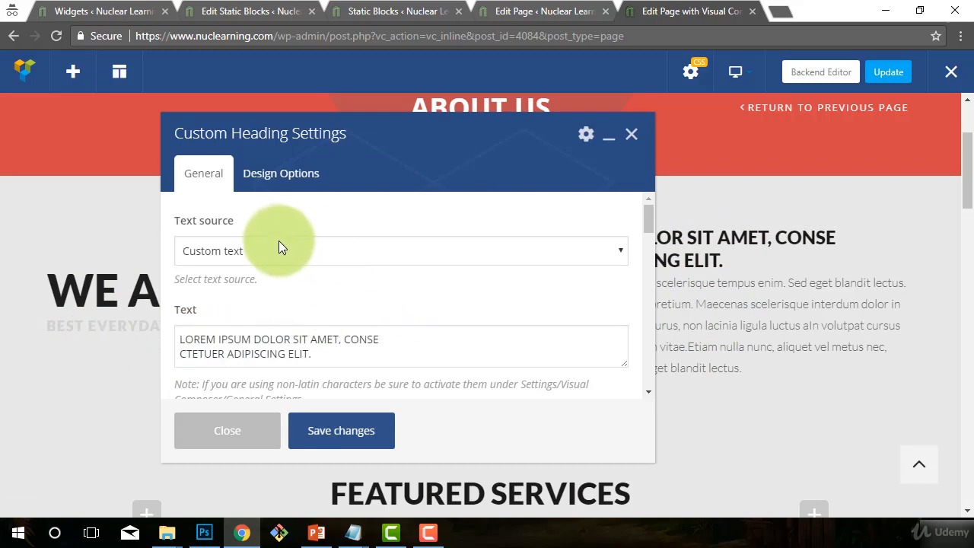
click(313, 343)
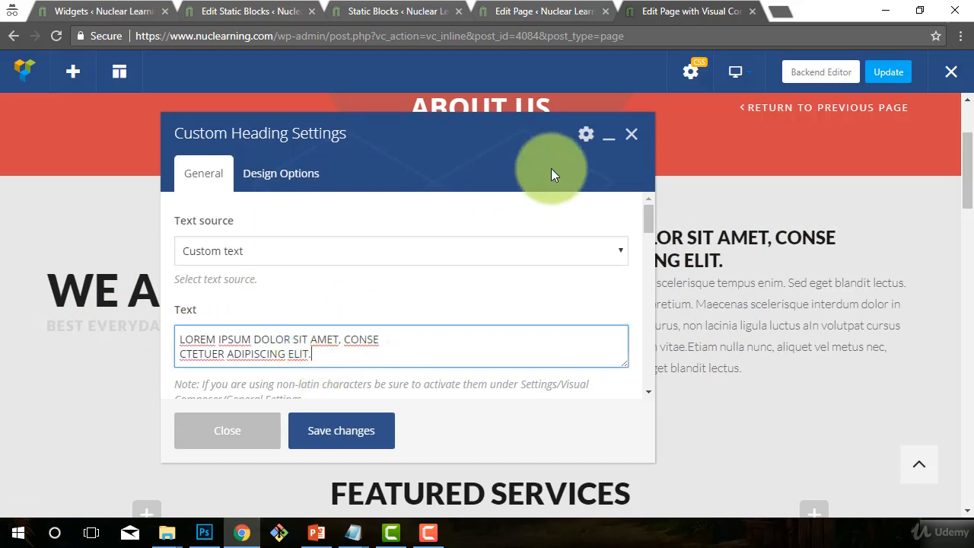
scroll(388, 305, down, 1)
scroll(380, 316, up, 1)
drag(314, 352, 75, 293)
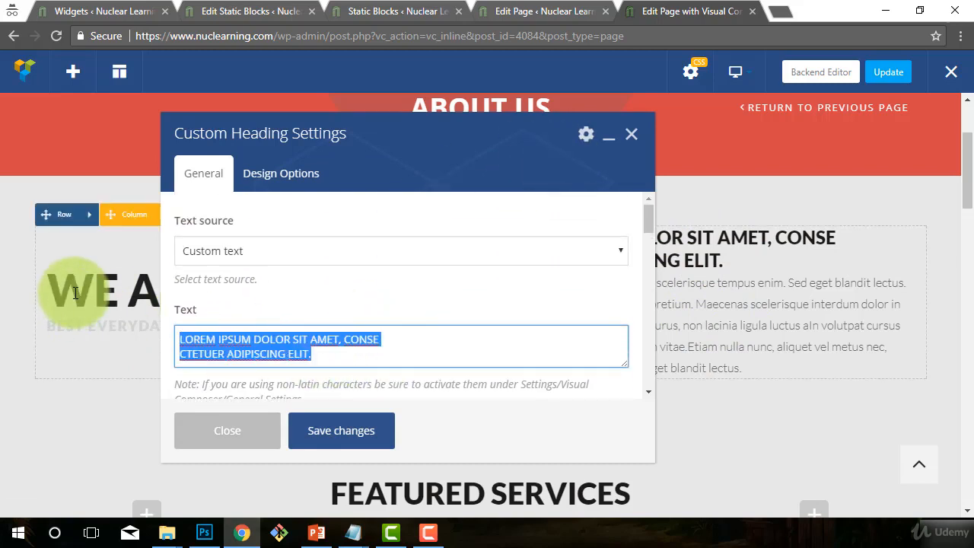
text(HOW WE CAME TO BE!)
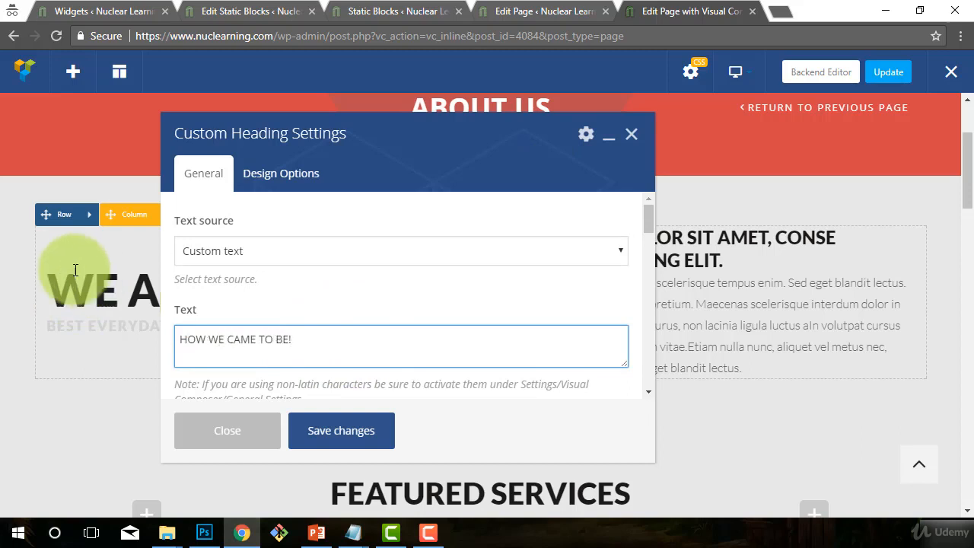
scroll(374, 312, down, 3)
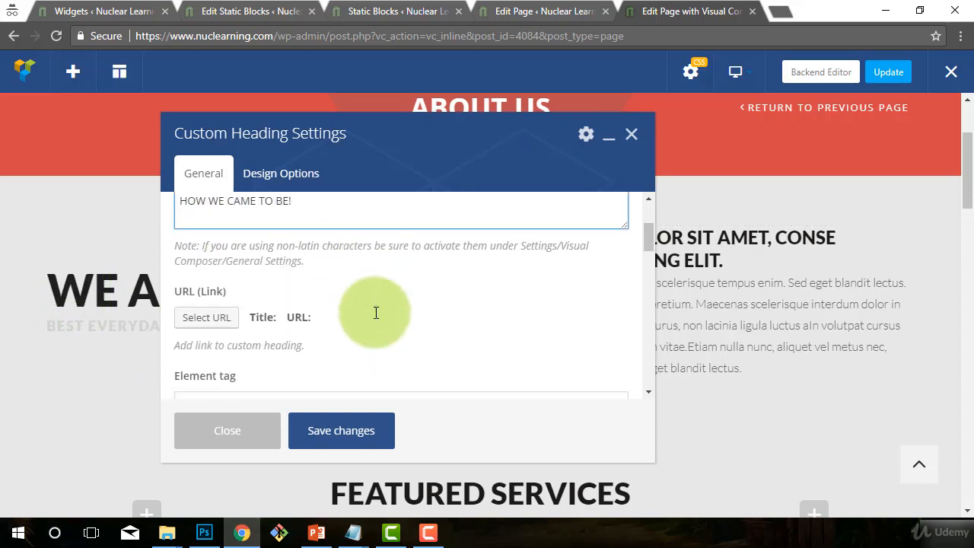
click(350, 441)
click(243, 435)
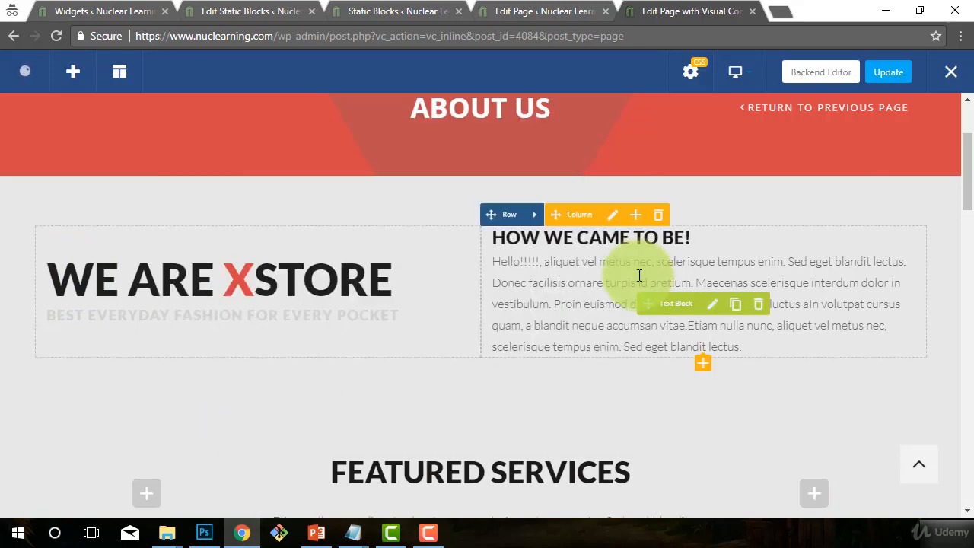
Replace the text block under "HOW WE CAME TO BE!" with a paragraph beginning "You can get tackle anywhere, but we aren't just a company", and save it.
click(711, 304)
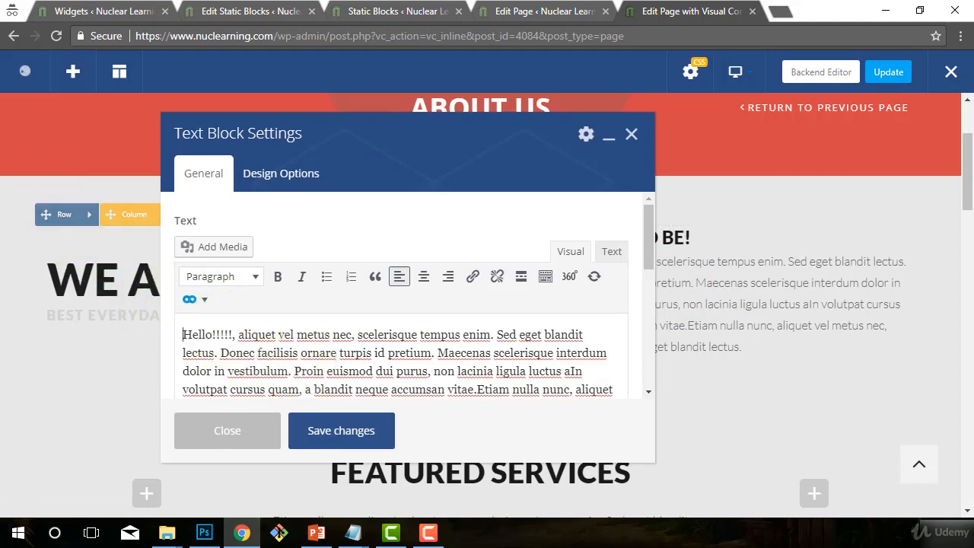
key(ctrl+a)
text(You can get tackle anywhere, but we aren't just a company that sells fishing supplies.  We are fisherman!  There is a need out there to have good supplies by people who know what fishing is about and so we started this business.  Our goal is to sell supplies and give the support needed.)
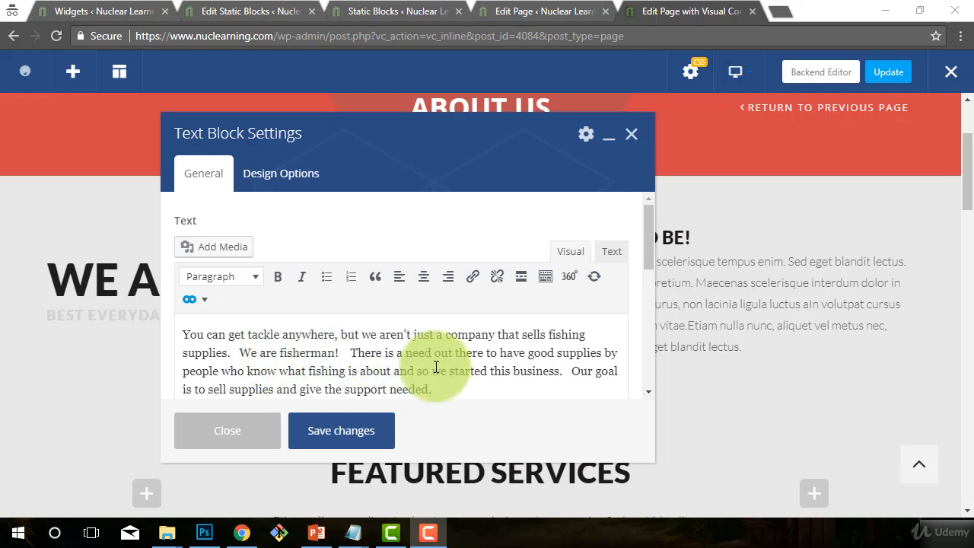
click(338, 436)
click(338, 435)
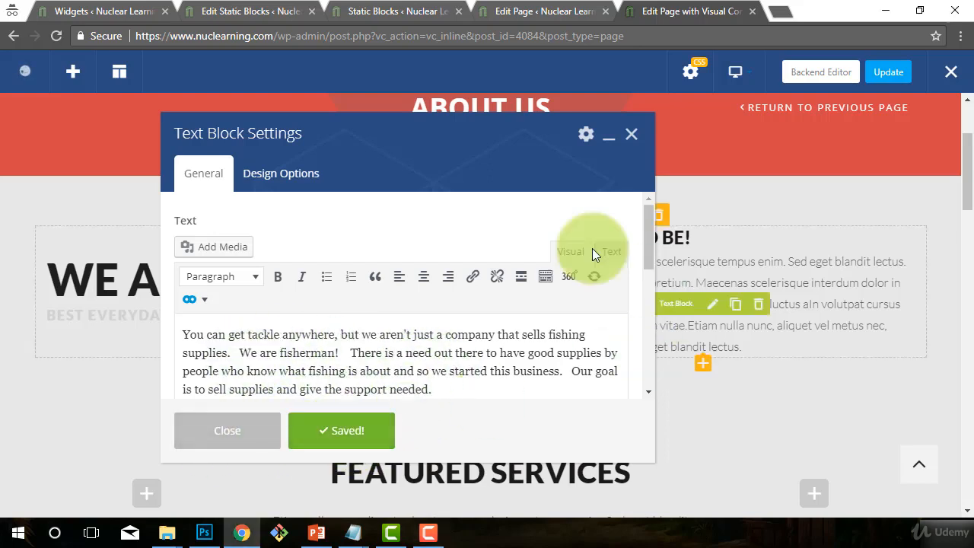
click(247, 432)
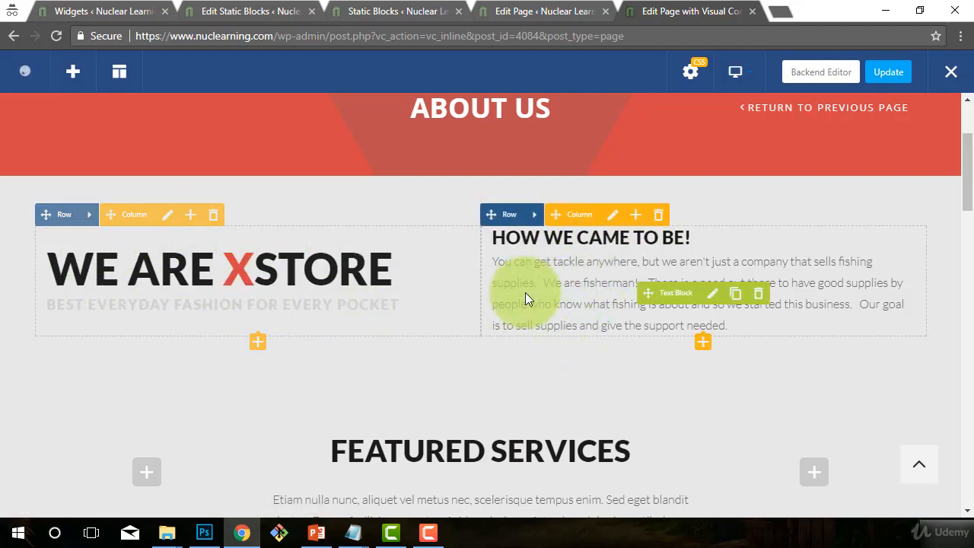
Open the "We are Xstore" text block's settings and examine how the X in its heading is formatted.
scroll(239, 302, down, 1)
scroll(239, 302, up, 1)
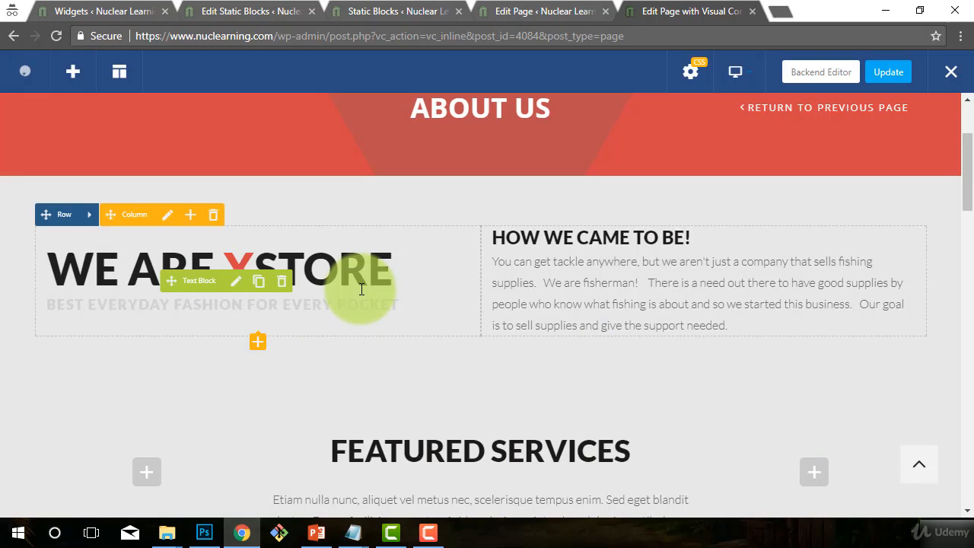
scroll(425, 394, down, 2)
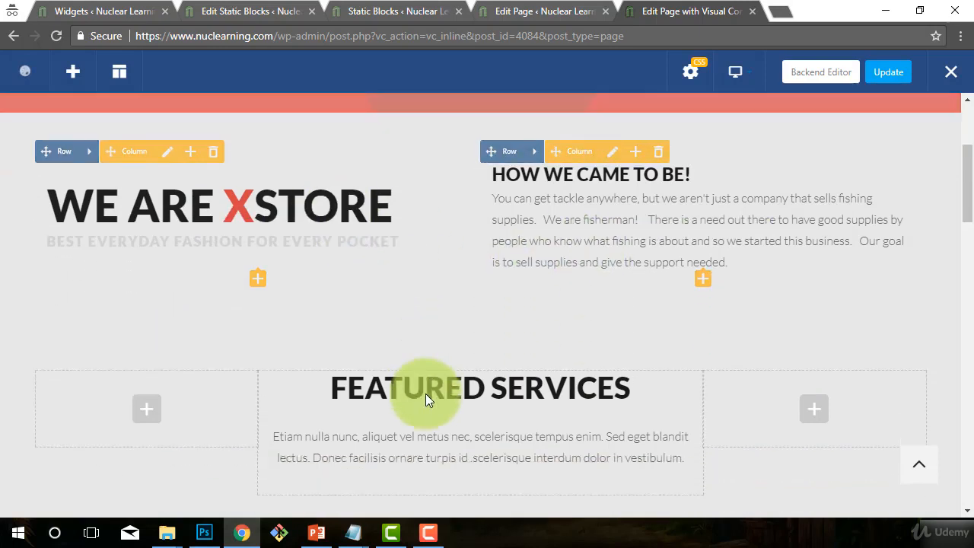
scroll(412, 378, up, 2)
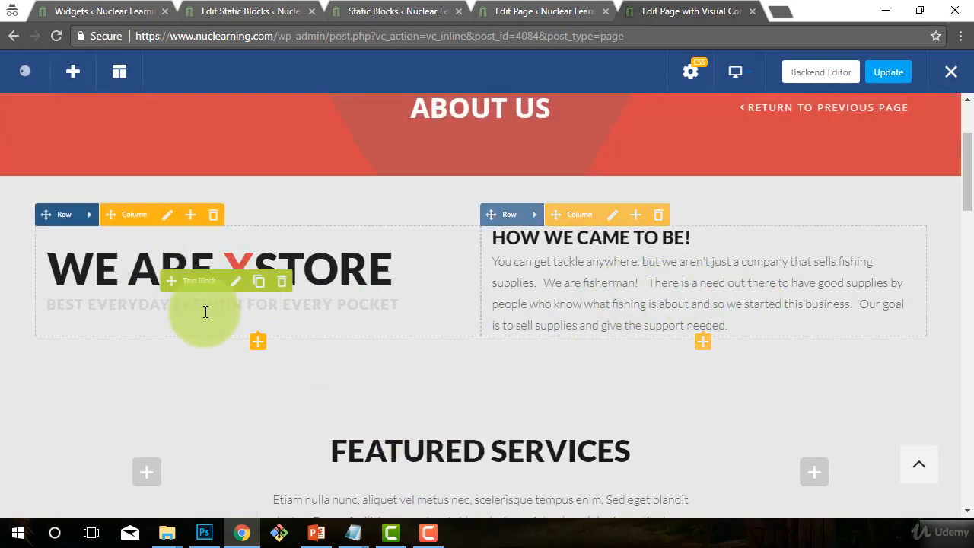
click(236, 282)
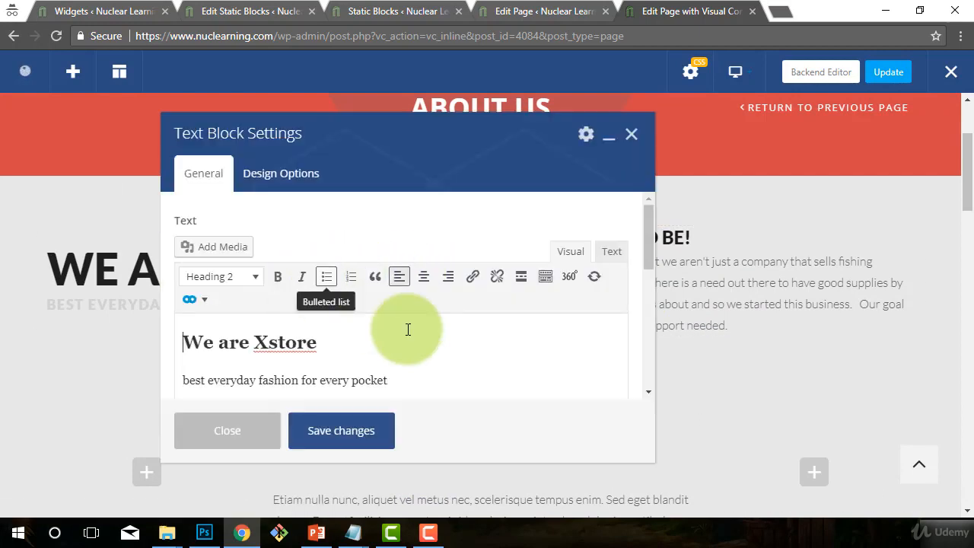
click(269, 344)
drag(333, 131, 597, 139)
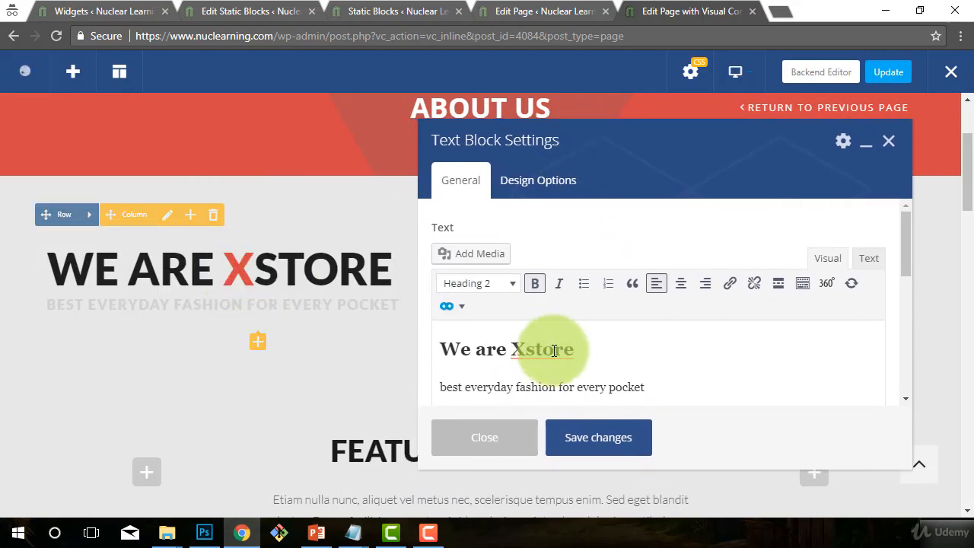
drag(525, 349, 511, 352)
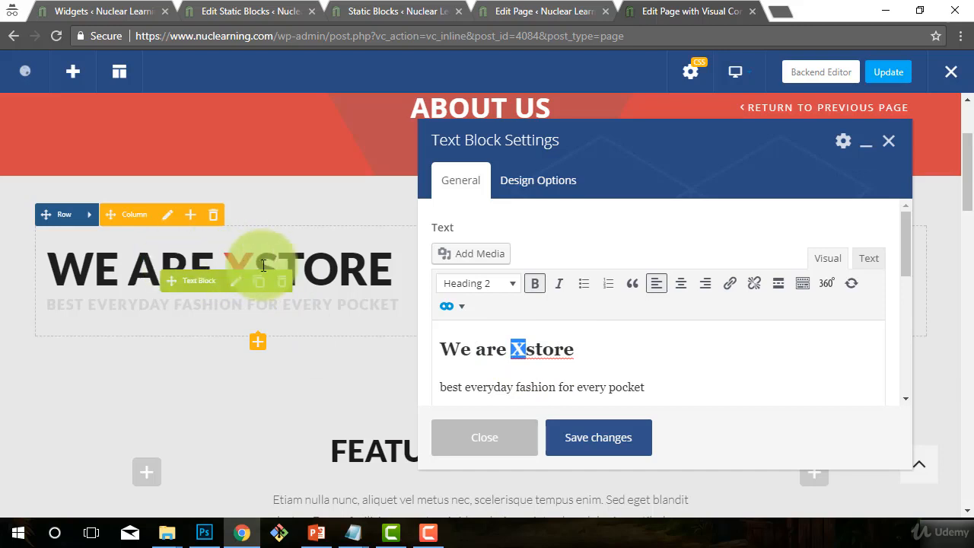
click(576, 348)
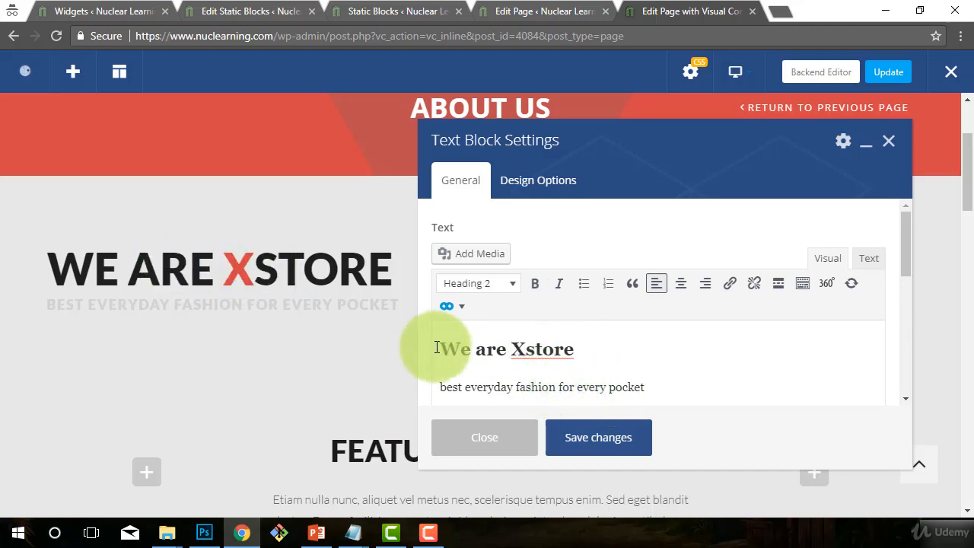
Compare the "We are Xstore" block's HTML source with its visual version, and close the settings without saving.
click(866, 261)
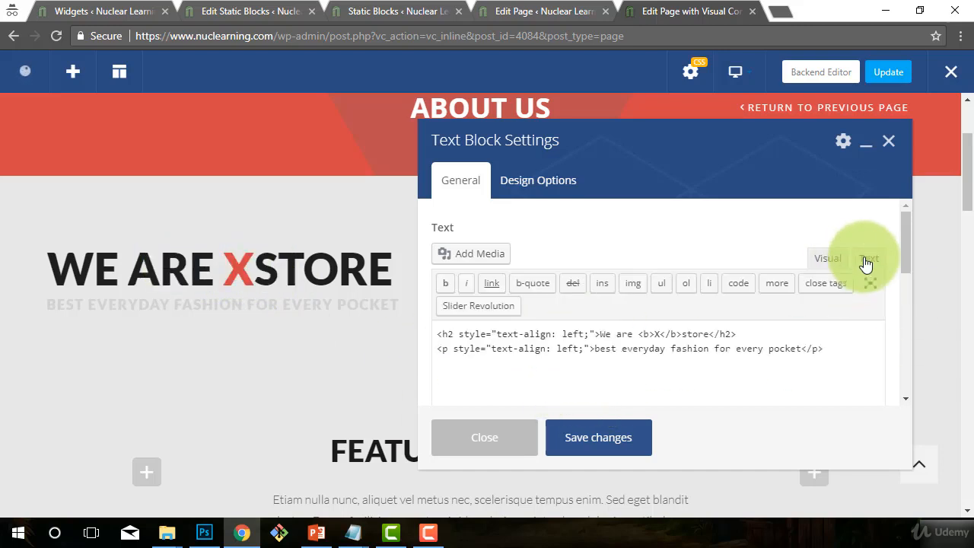
click(824, 258)
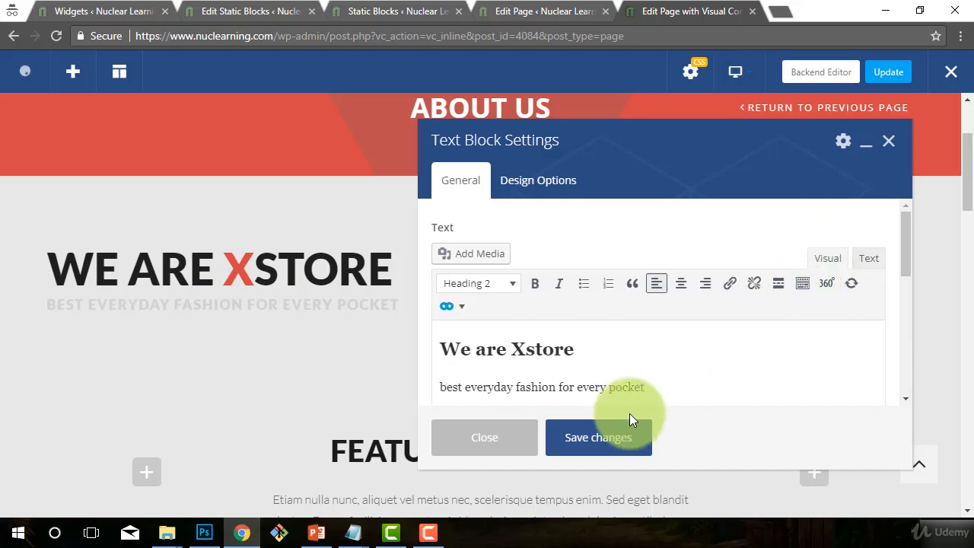
click(506, 386)
click(468, 349)
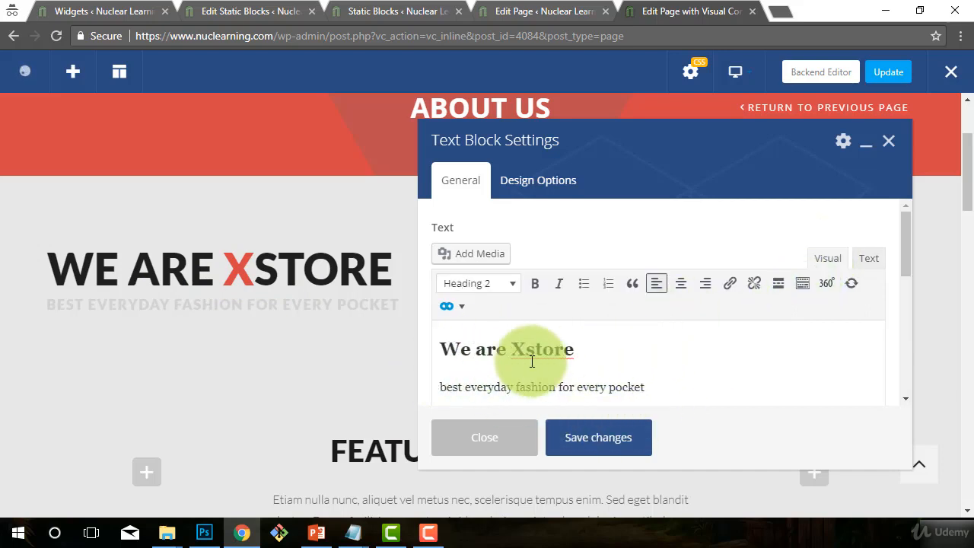
click(870, 258)
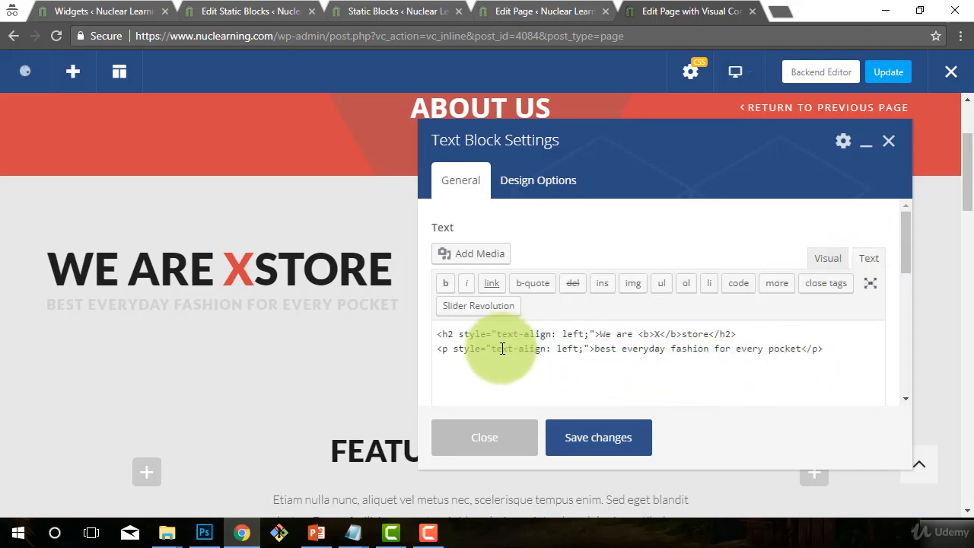
drag(517, 332, 679, 344)
click(683, 343)
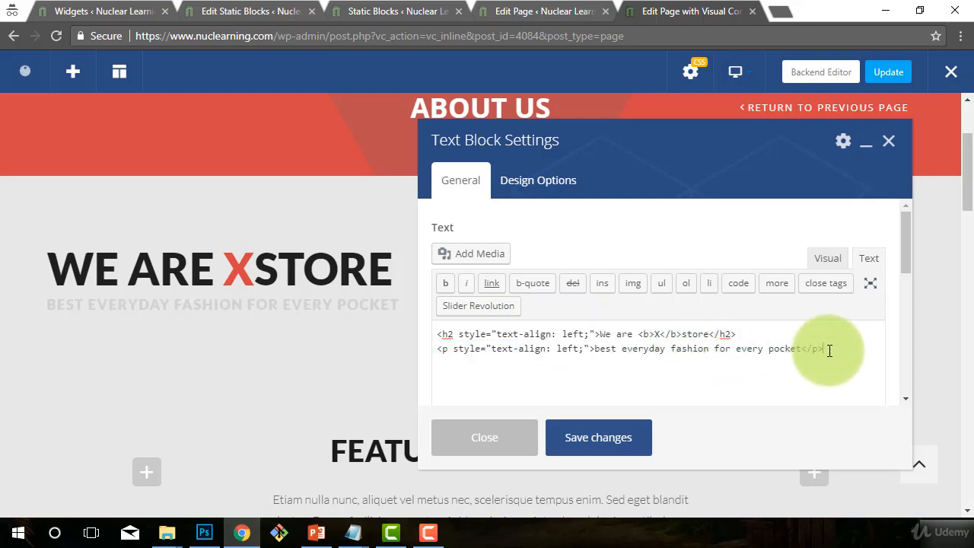
drag(821, 349, 436, 335)
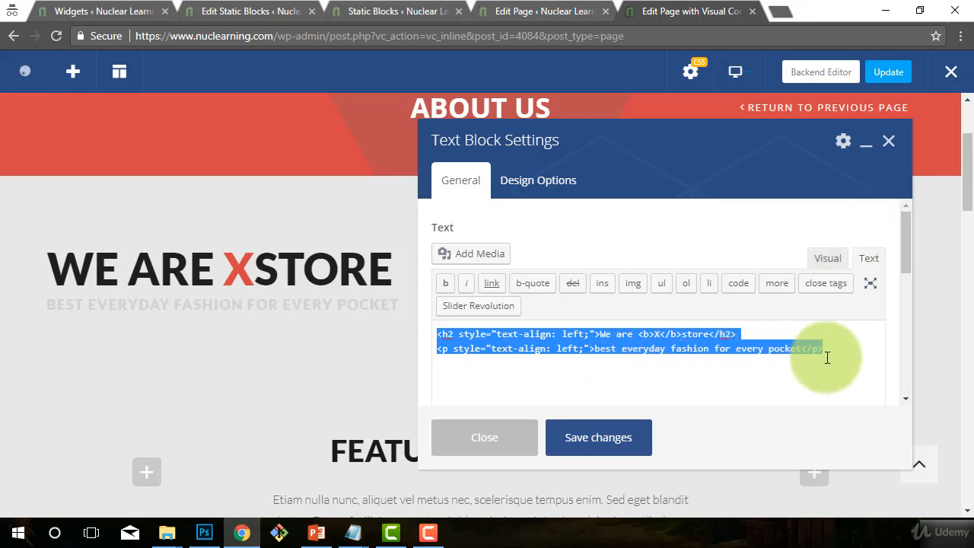
click(826, 266)
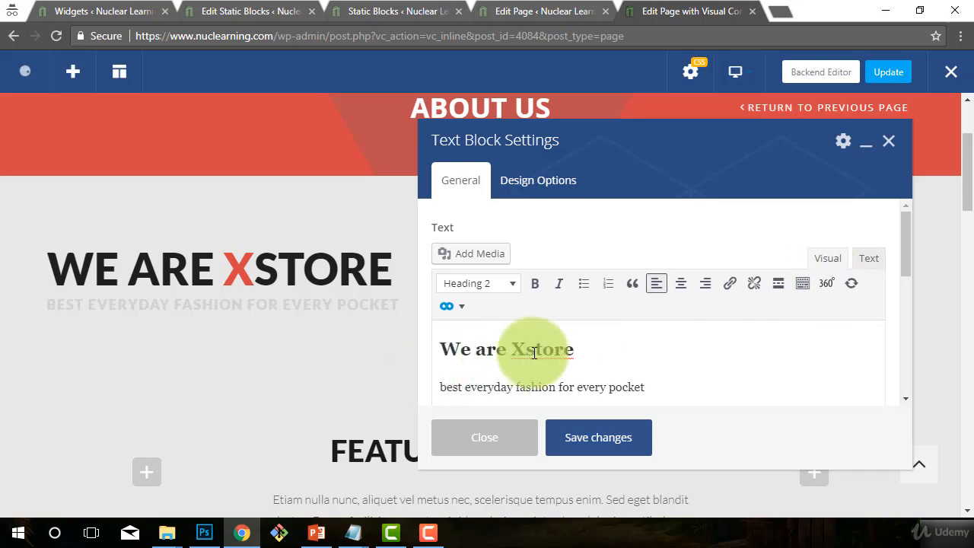
click(500, 385)
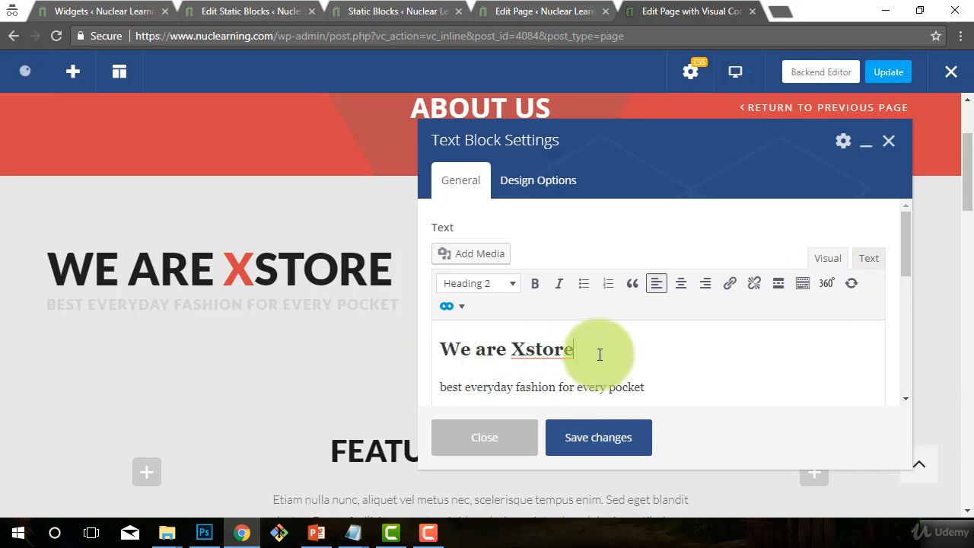
drag(578, 348, 419, 347)
click(621, 384)
scroll(634, 380, down, 1)
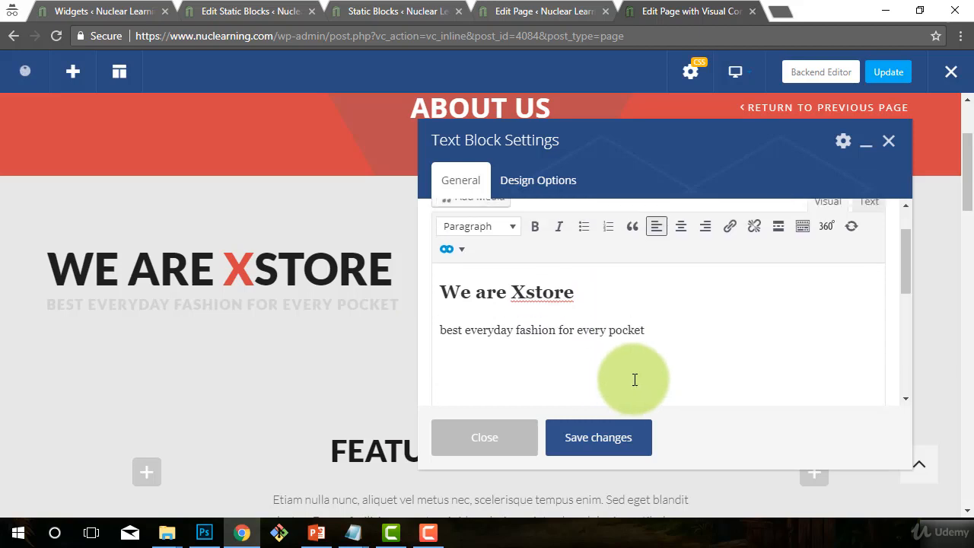
scroll(635, 380, up, 1)
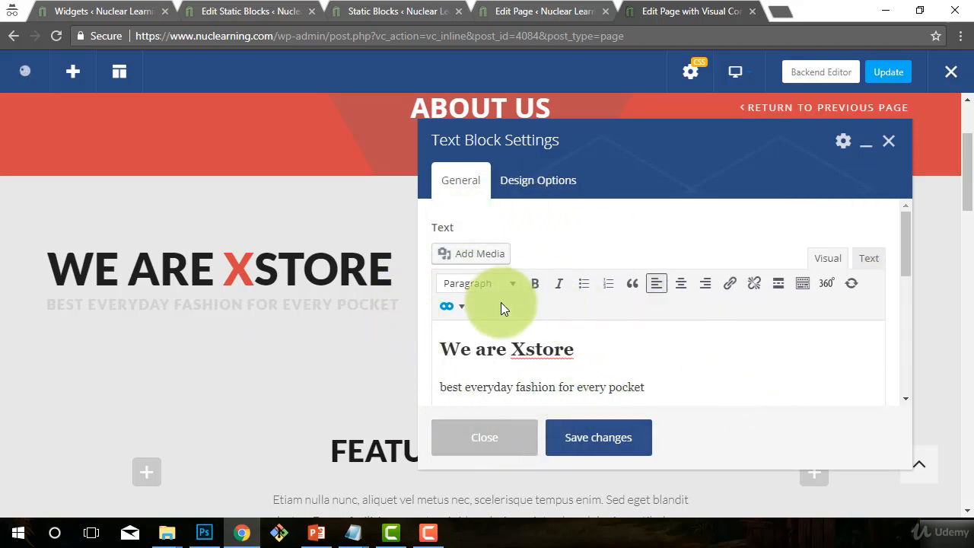
click(484, 446)
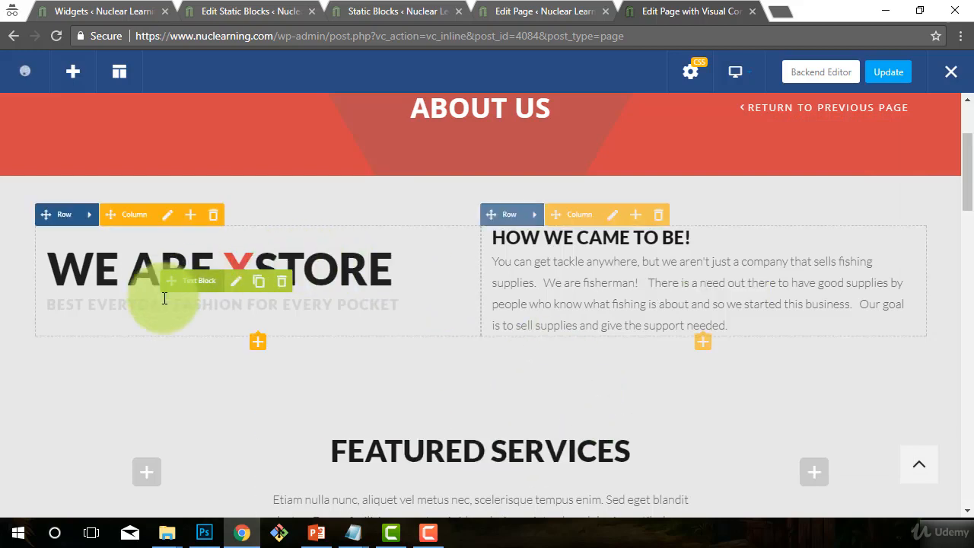
Delete the "We are Xstore" text block and add a Single Image element to the emptied column.
click(281, 289)
click(548, 130)
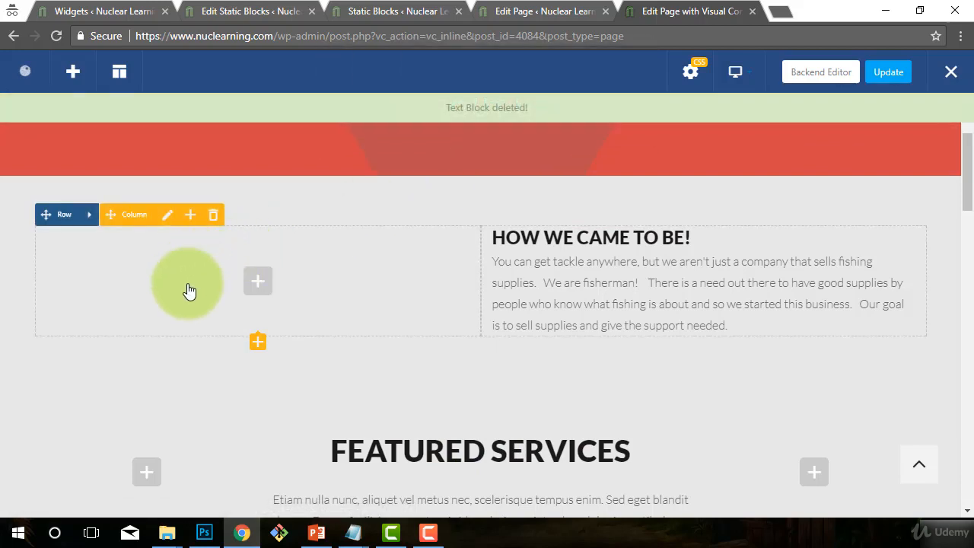
click(259, 286)
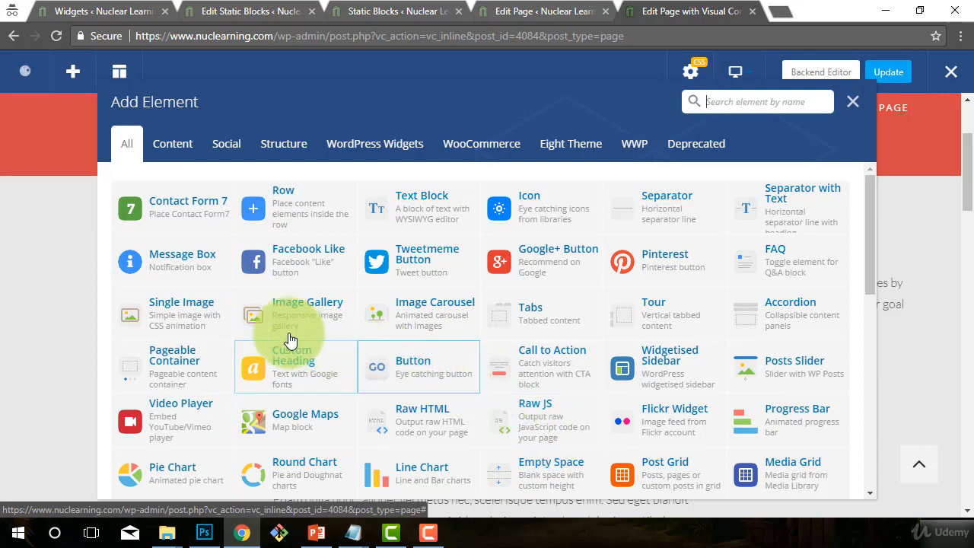
click(167, 324)
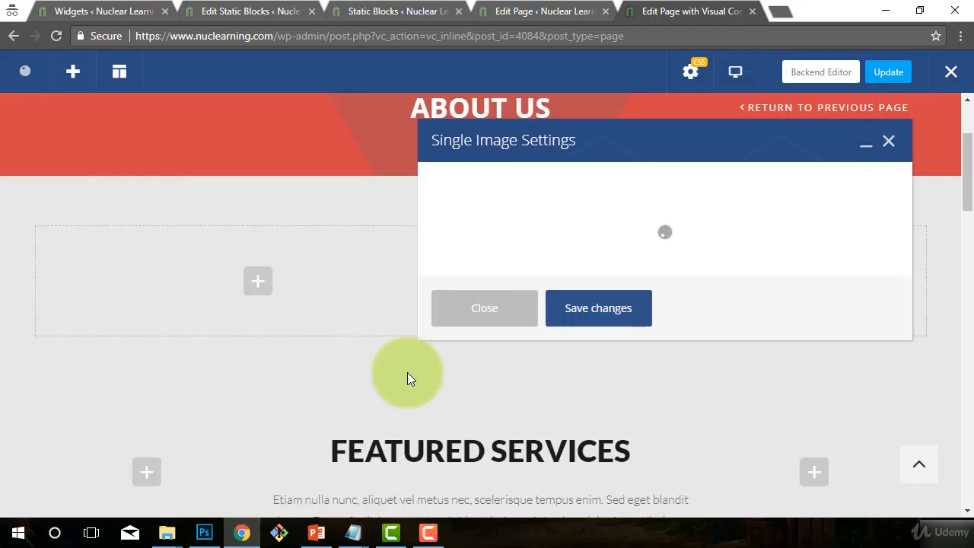
Review the Single Image element's general settings and open the media library to choose its image.
scroll(483, 255, down, 2)
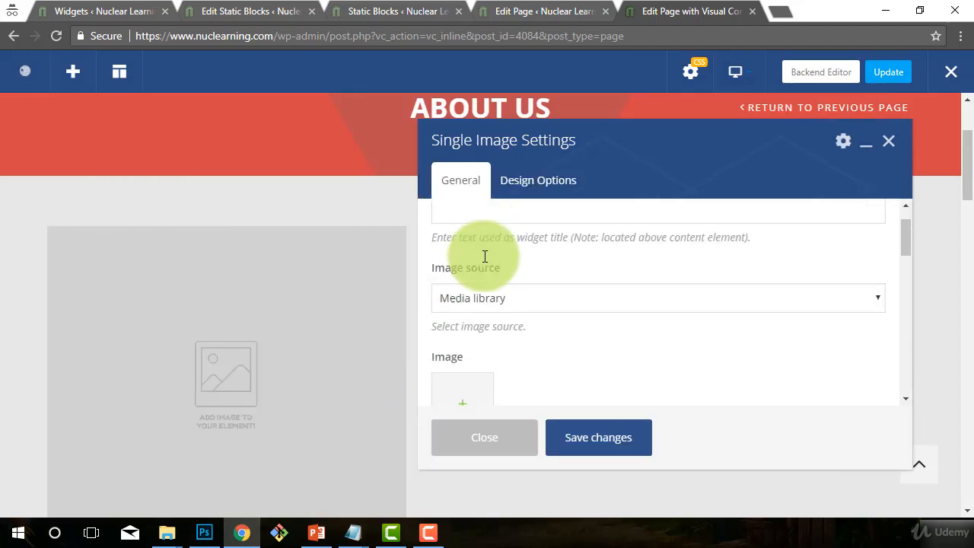
scroll(517, 274, up, 2)
scroll(525, 312, up, 1)
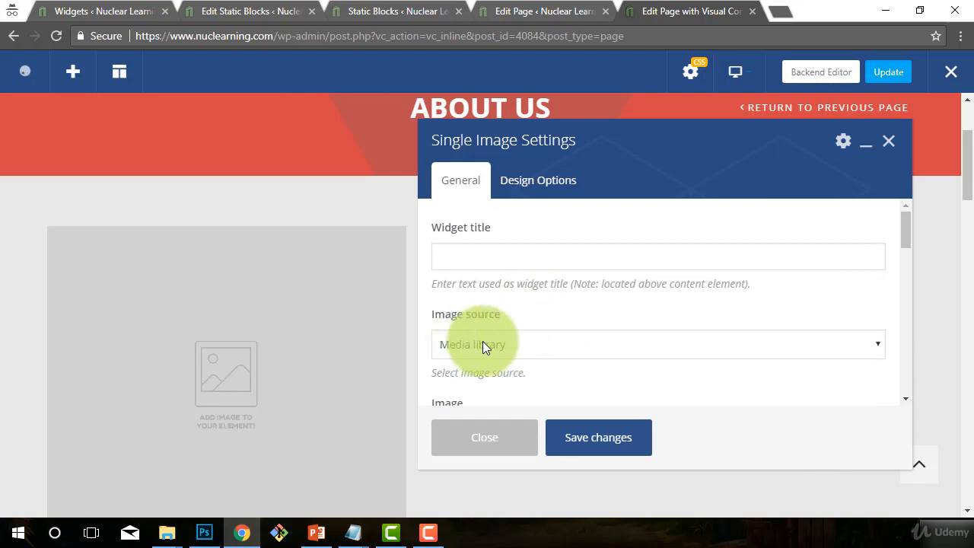
scroll(539, 345, down, 3)
scroll(487, 308, up, 2)
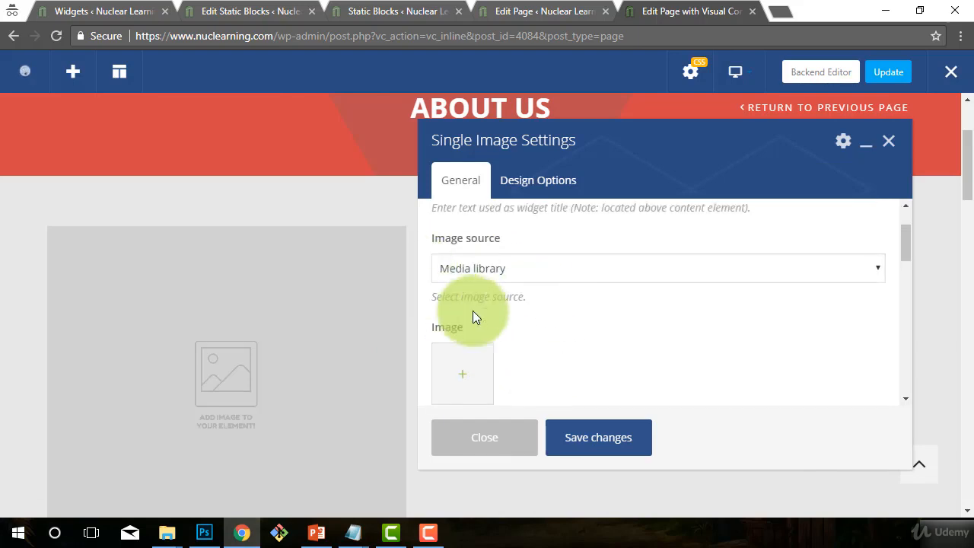
click(464, 353)
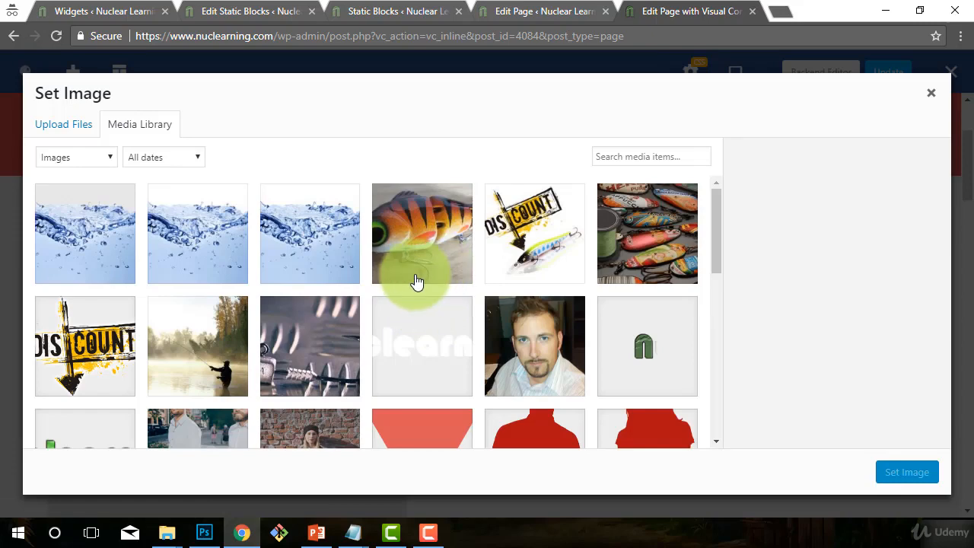
Look through the media library's images, and upload the downloaded rod-repair.jpg for the Single Image element.
scroll(372, 289, down, 1)
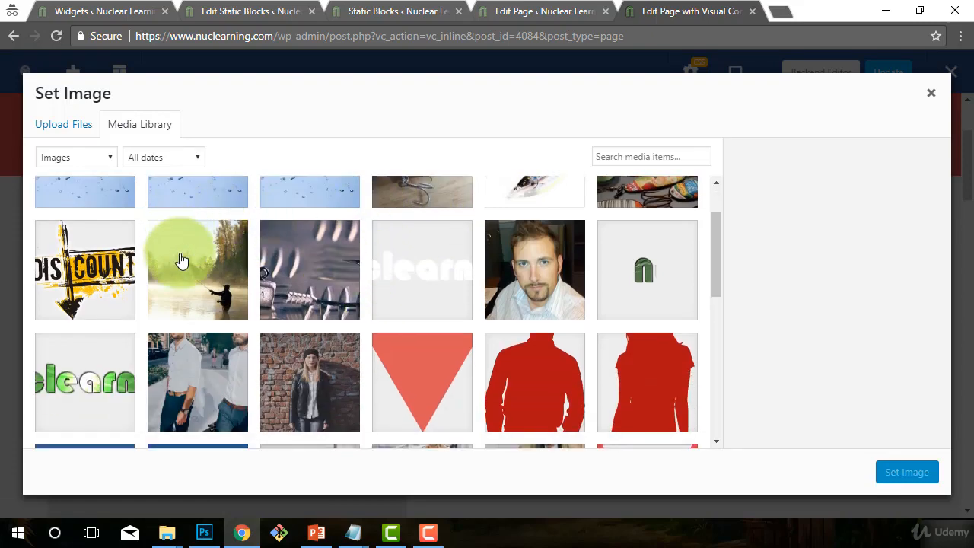
scroll(180, 261, down, 1)
scroll(218, 331, up, 2)
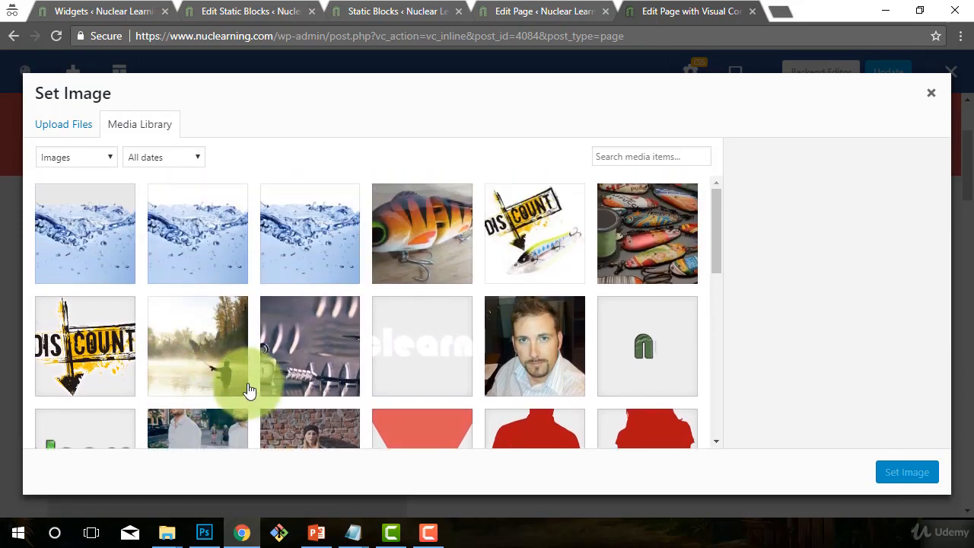
scroll(249, 391, down, 4)
scroll(180, 386, up, 4)
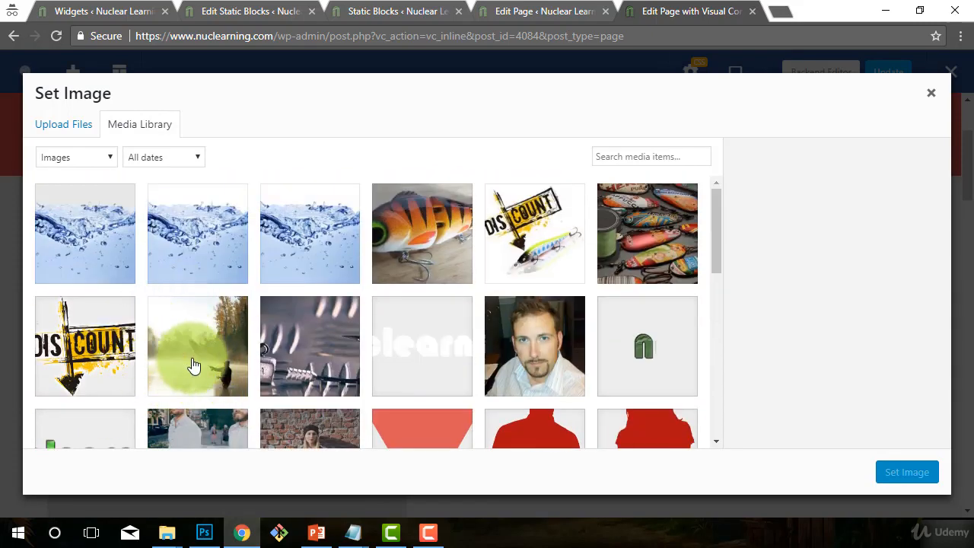
scroll(126, 316, down, 5)
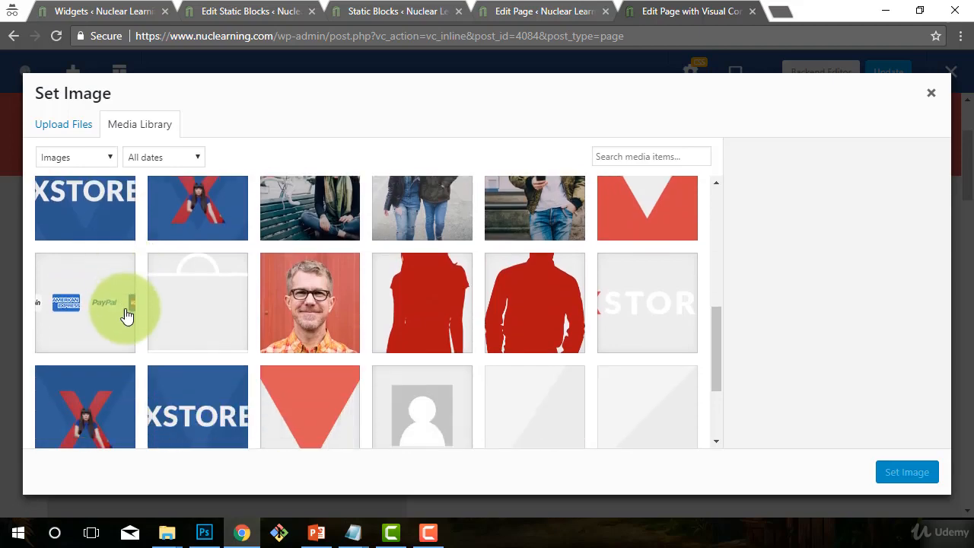
scroll(145, 319, up, 5)
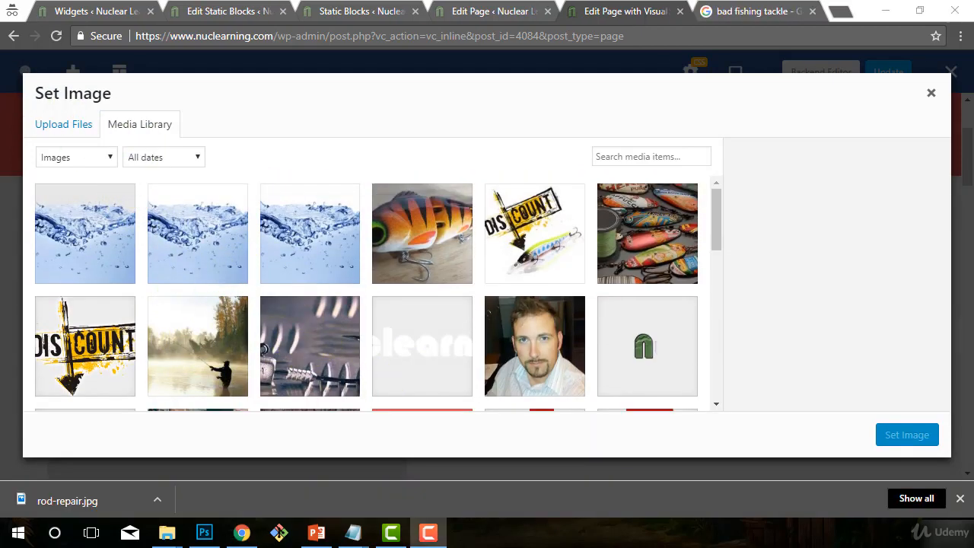
drag(27, 495, 341, 320)
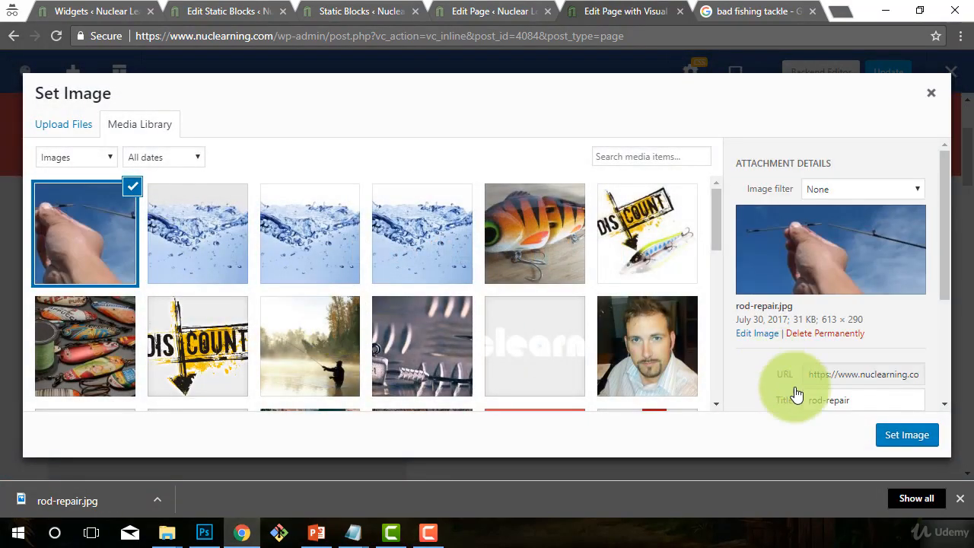
Set rod-repair.jpg as the Single Image element's image and review its source, size, caption and alignment settings.
click(931, 437)
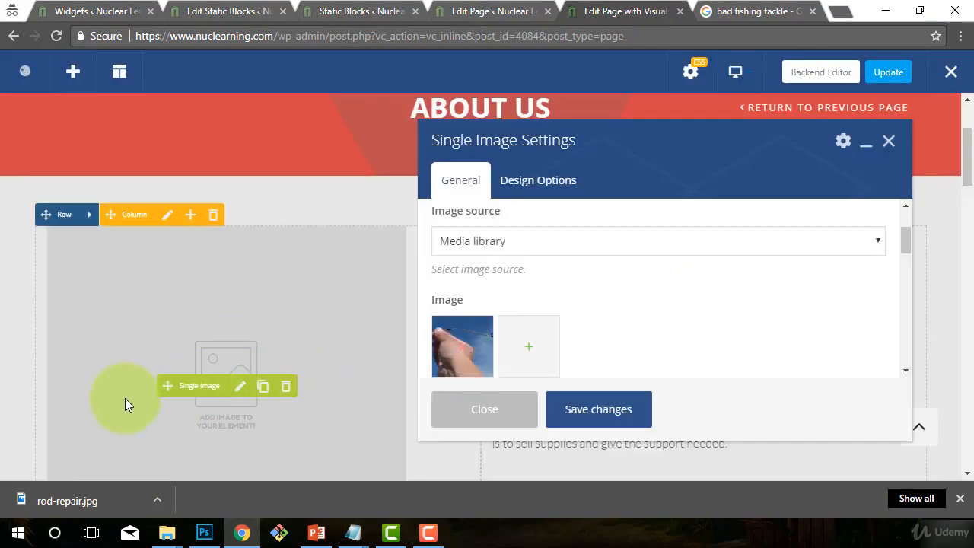
scroll(598, 299, up, 3)
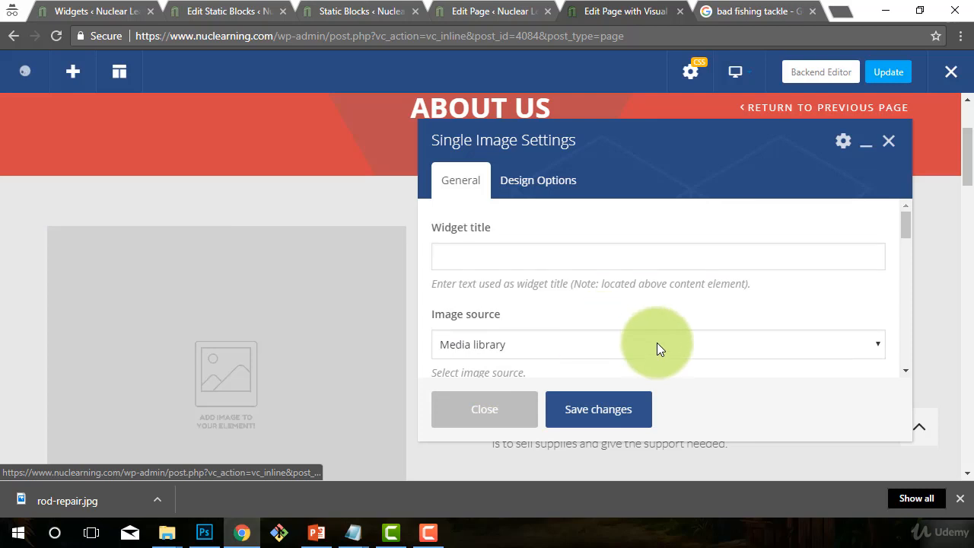
scroll(674, 346, down, 2)
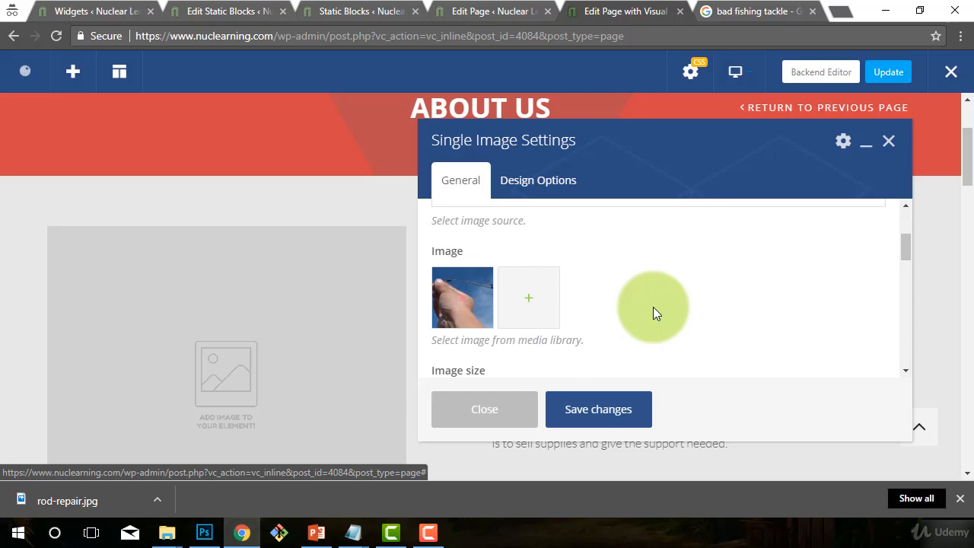
scroll(653, 307, down, 1)
scroll(653, 306, up, 4)
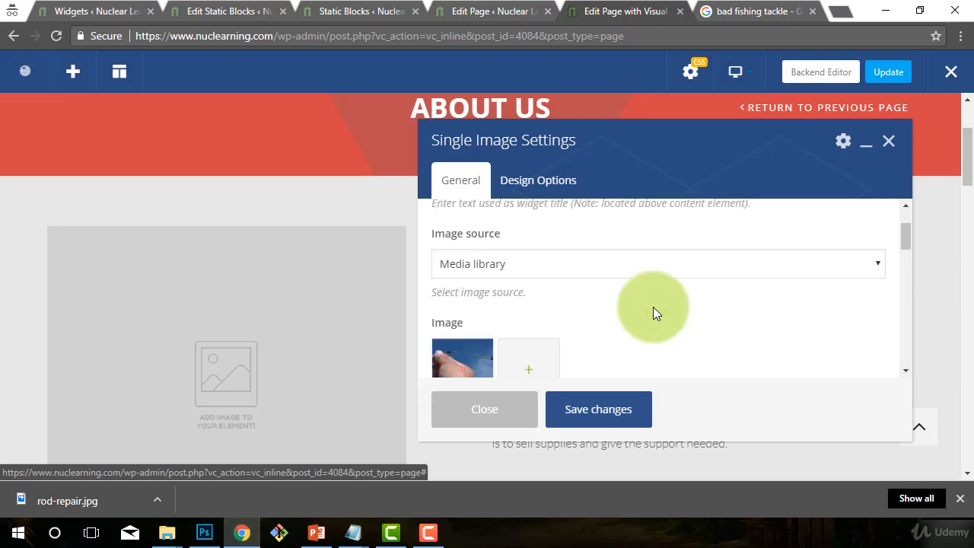
scroll(661, 323, down, 4)
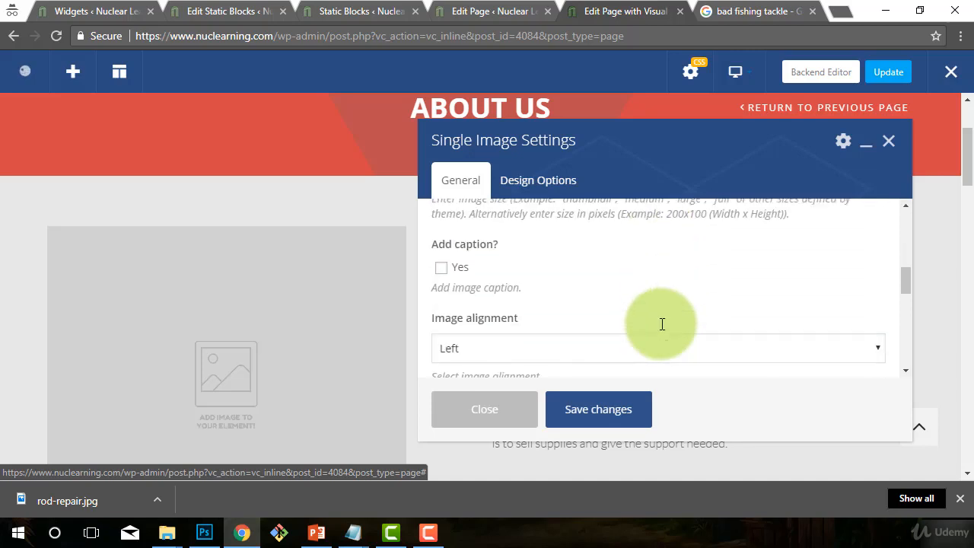
scroll(660, 323, up, 1)
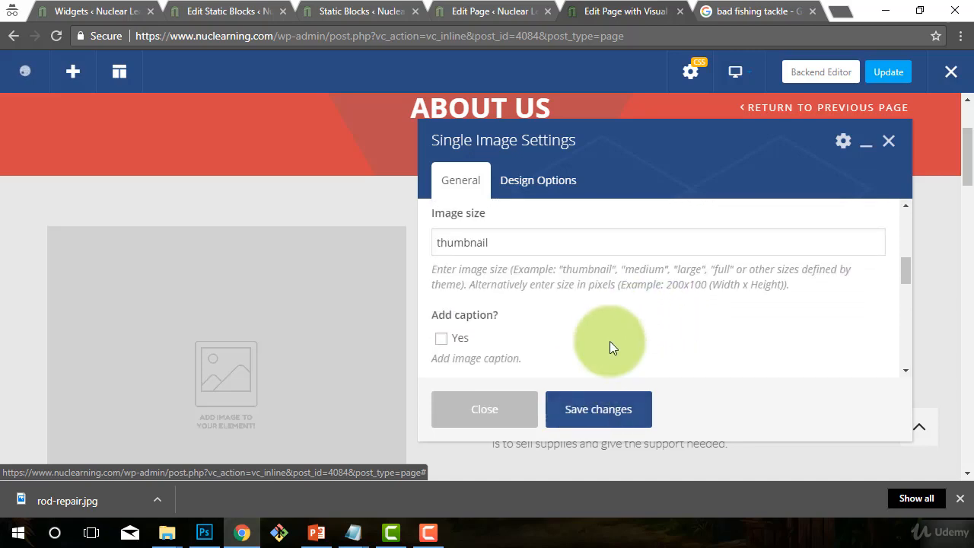
scroll(654, 343, down, 2)
scroll(730, 327, down, 1)
scroll(723, 323, up, 1)
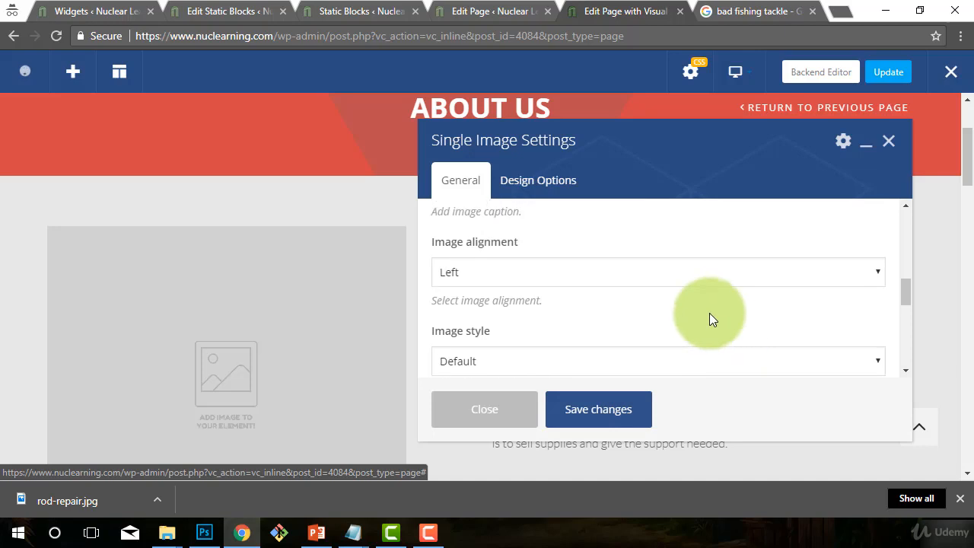
scroll(665, 331, down, 1)
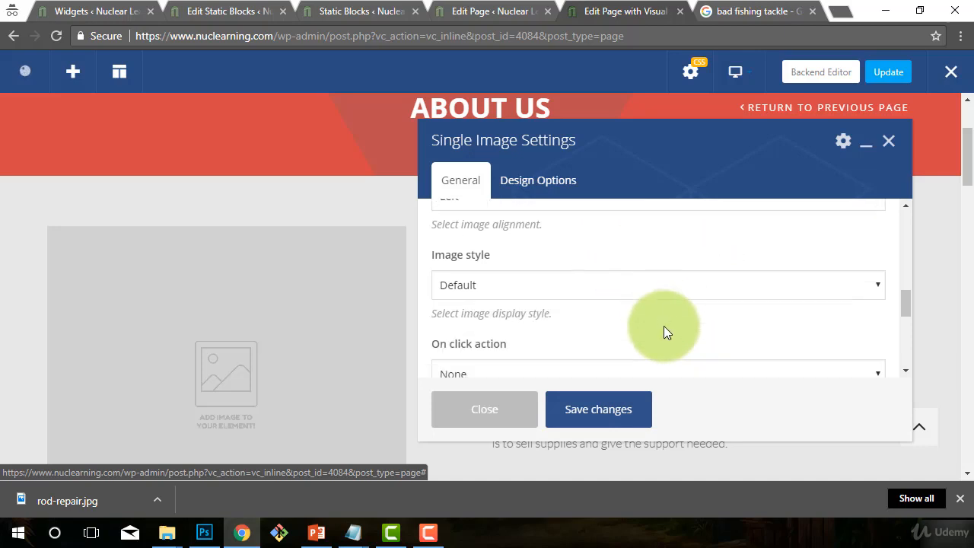
Look through the available image styles and compare them with the page's existing sections, leaving the style at Default.
click(535, 283)
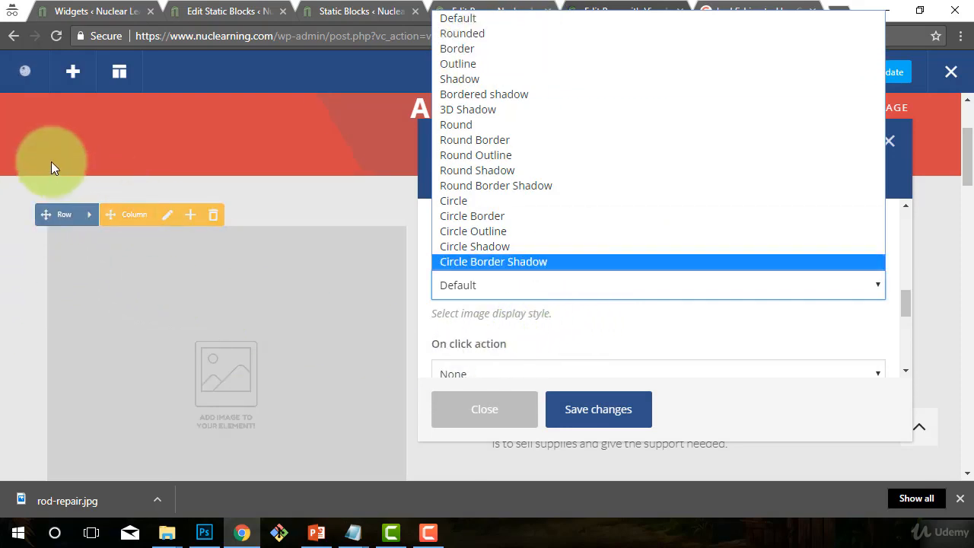
scroll(225, 293, up, 2)
scroll(396, 415, down, 4)
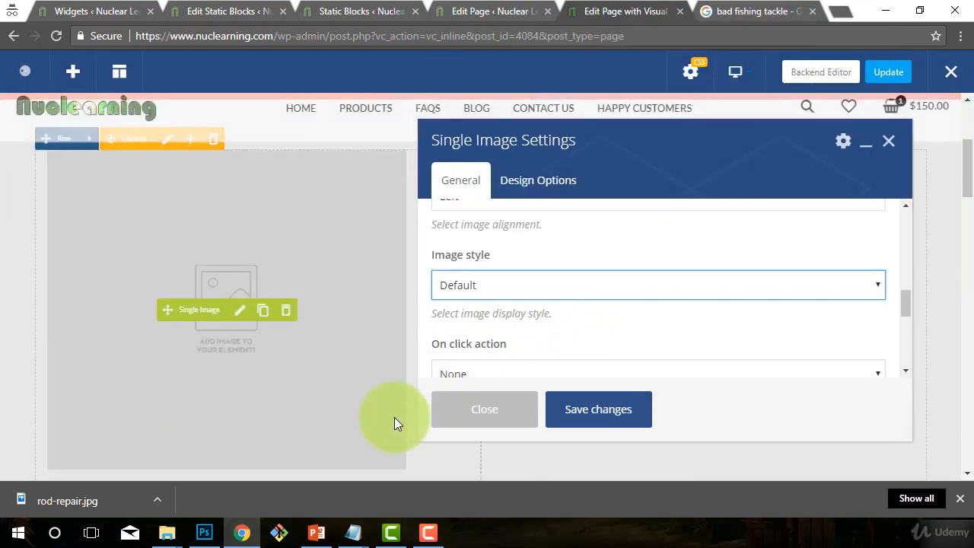
scroll(395, 411, up, 1)
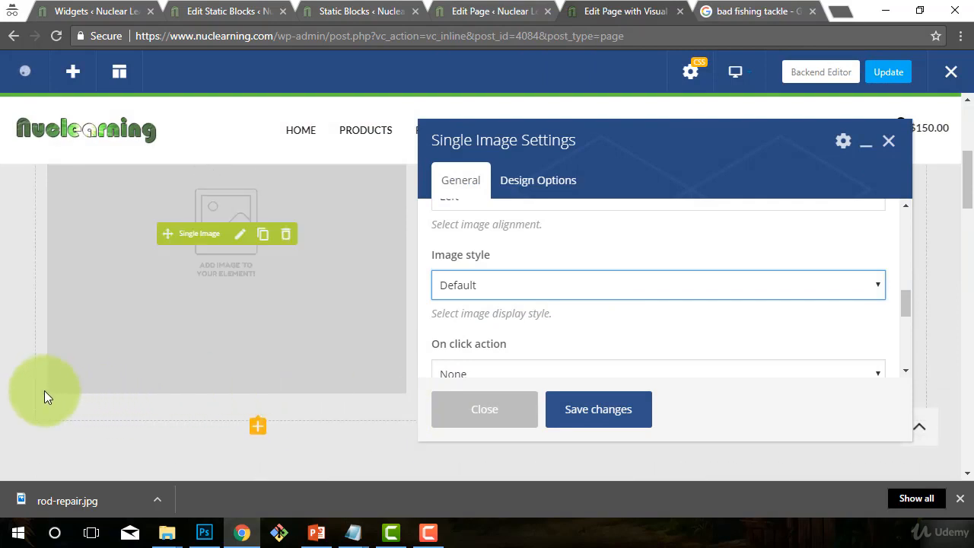
scroll(74, 410, down, 3)
scroll(74, 407, down, 3)
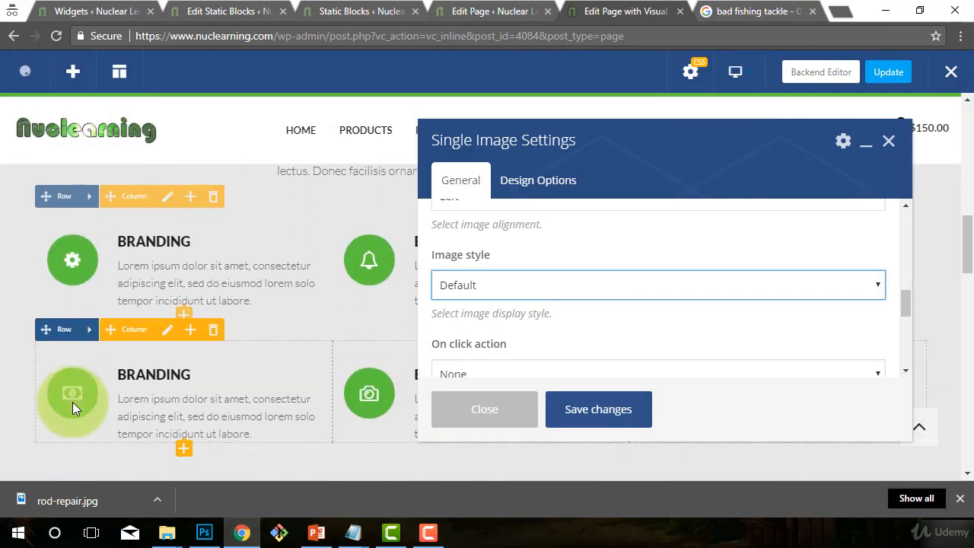
scroll(32, 403, up, 3)
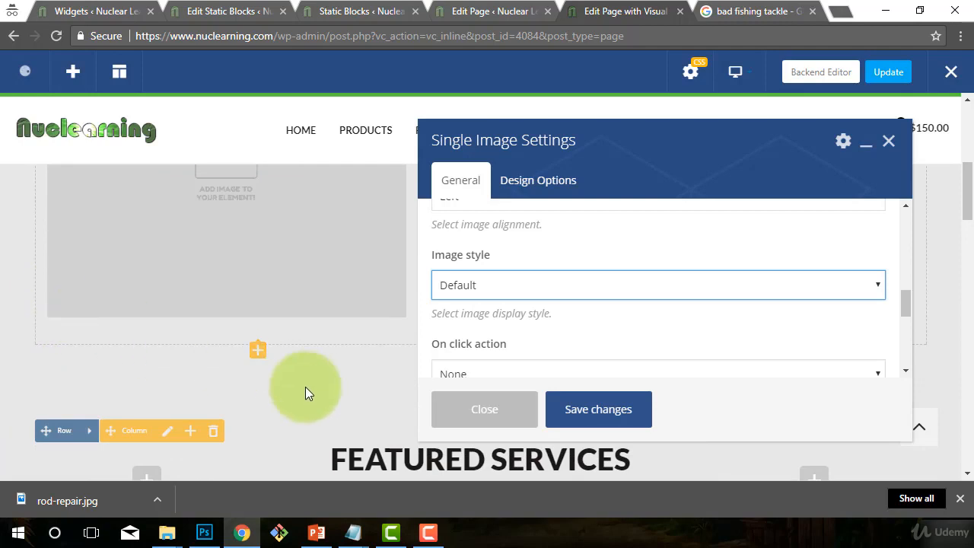
scroll(305, 386, up, 3)
click(481, 277)
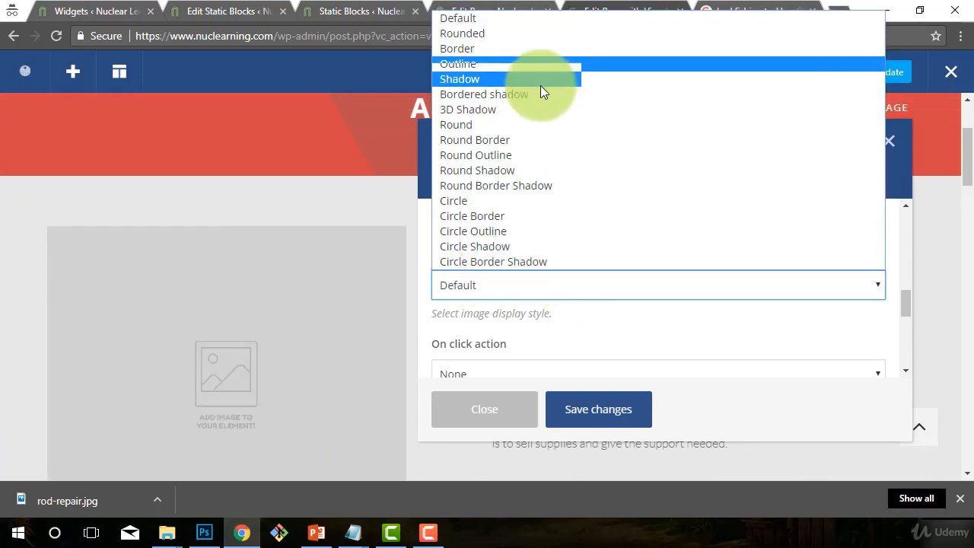
scroll(40, 265, up, 2)
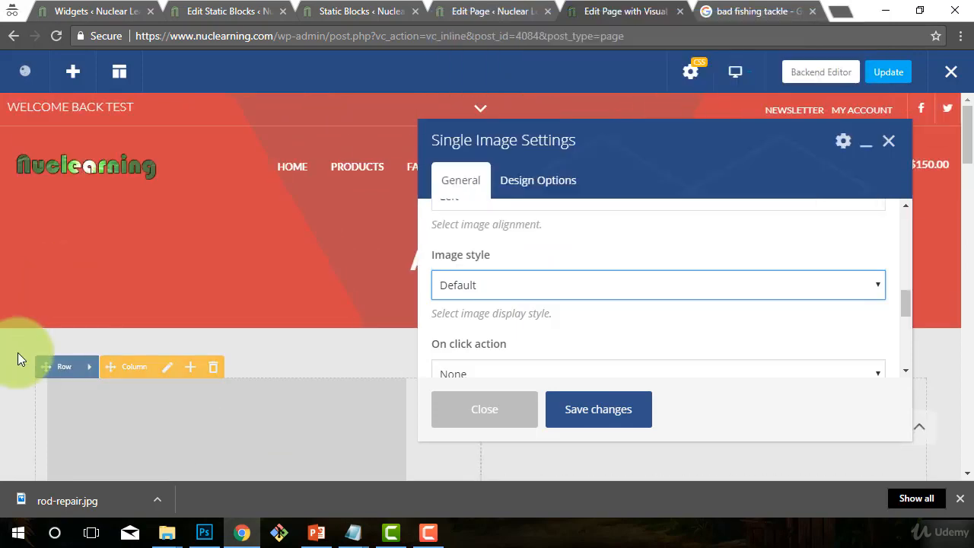
scroll(17, 365, down, 8)
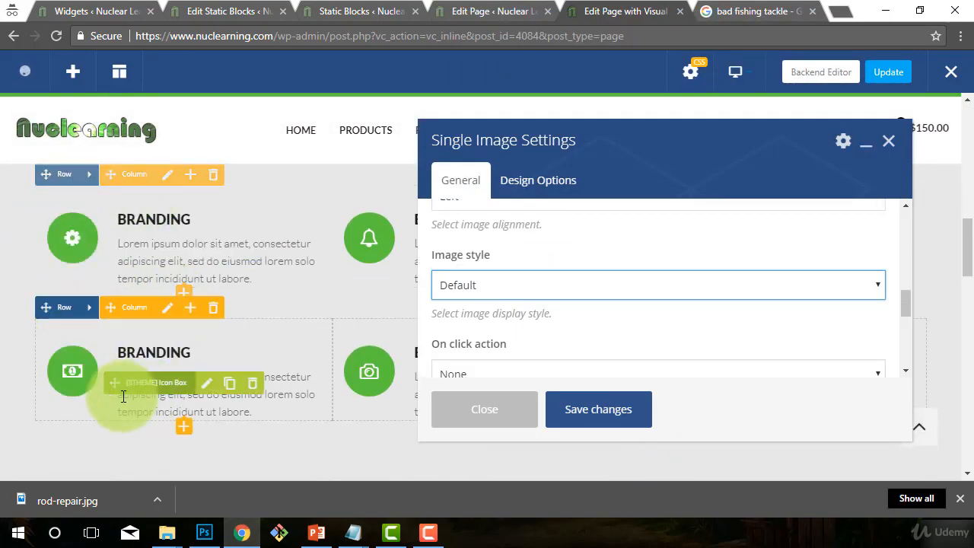
scroll(99, 439, up, 2)
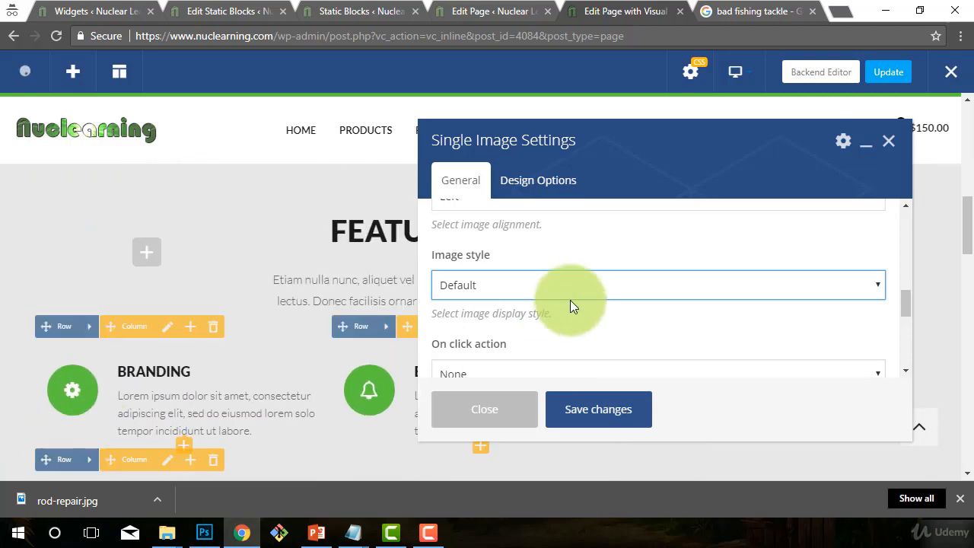
click(567, 283)
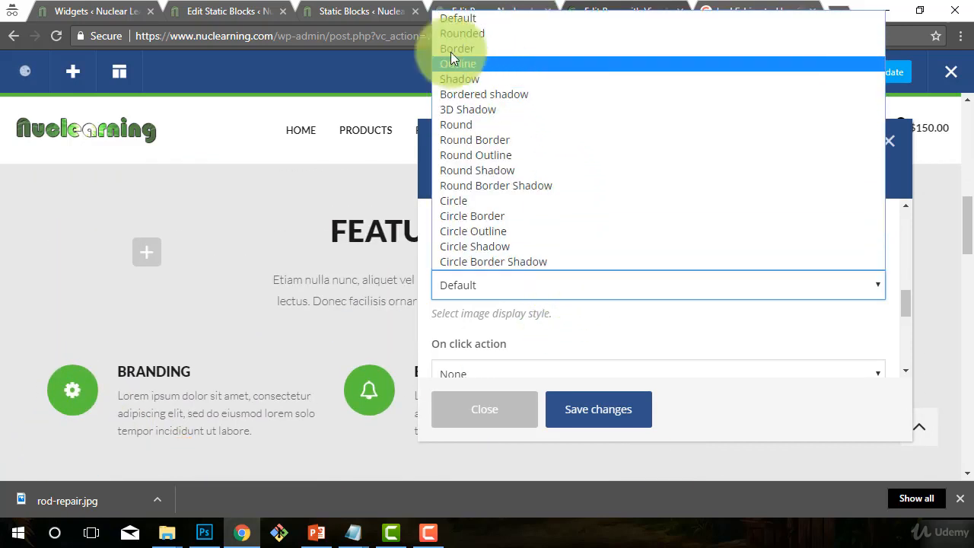
click(541, 370)
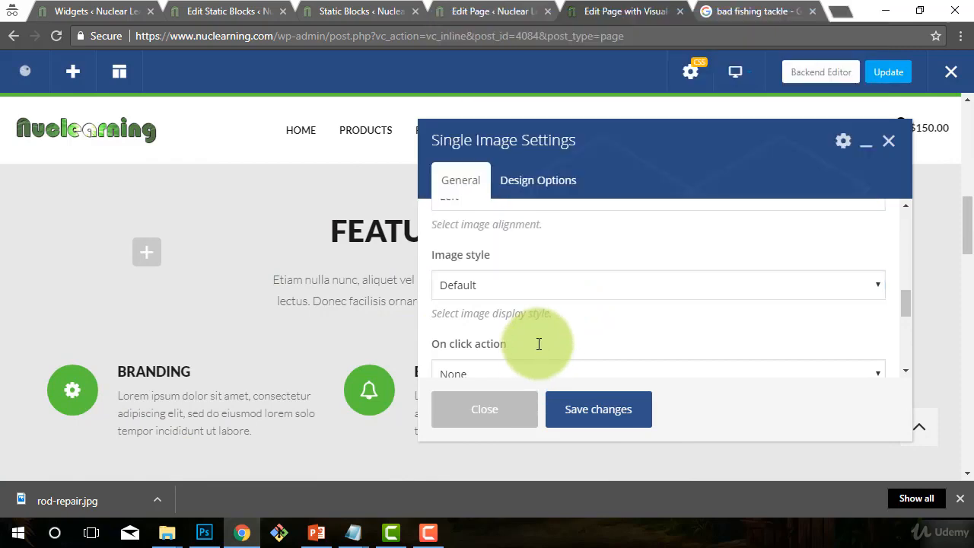
Review the click action, CSS animation and element ID options, and save the Single Image element's settings.
scroll(569, 319, down, 5)
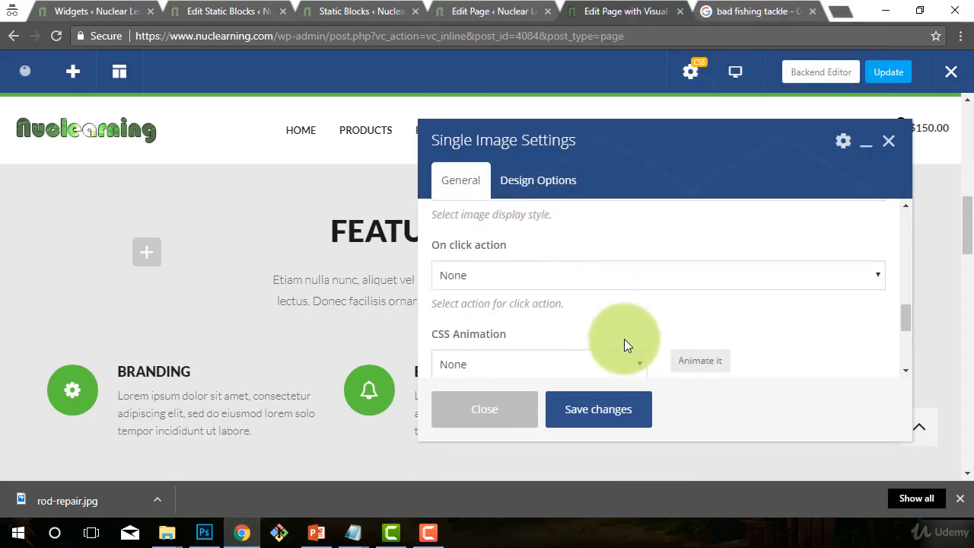
scroll(576, 319, down, 3)
scroll(591, 342, up, 3)
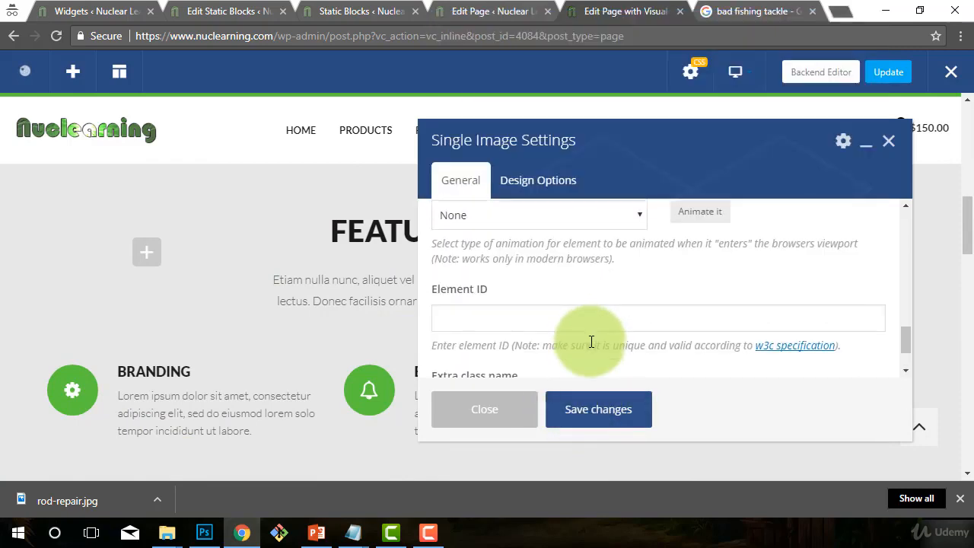
click(469, 418)
scroll(367, 407, down, 1)
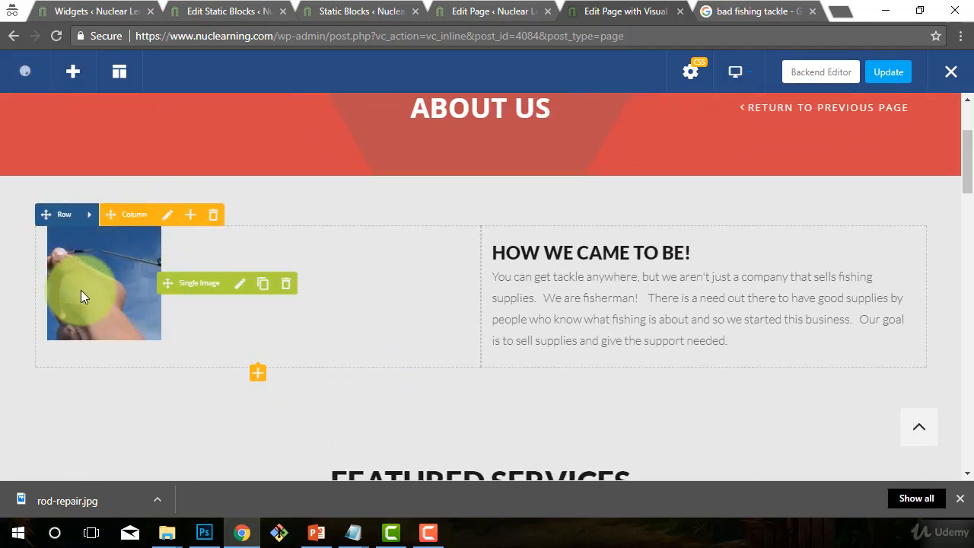
Set the Single Image element's image size to full and save the changes.
click(241, 285)
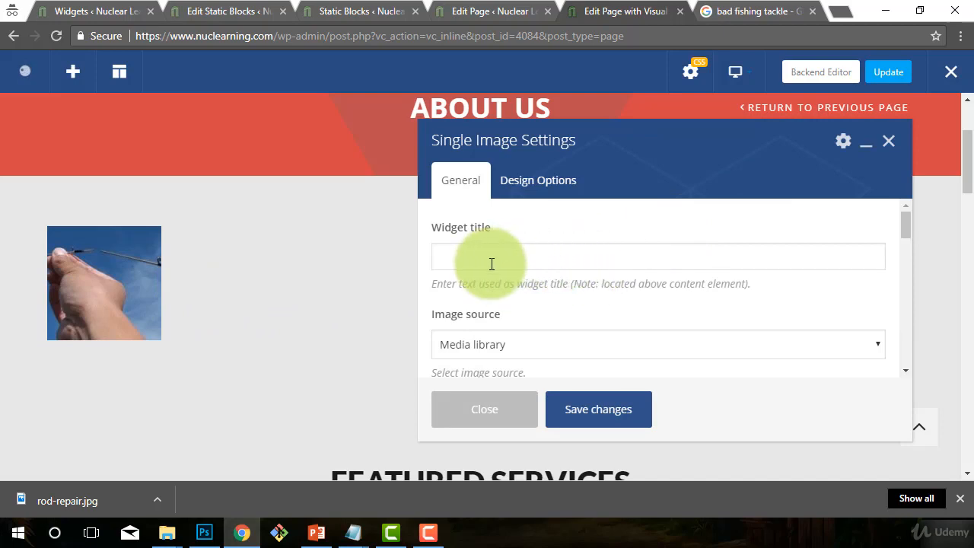
scroll(632, 312, down, 2)
scroll(631, 312, up, 2)
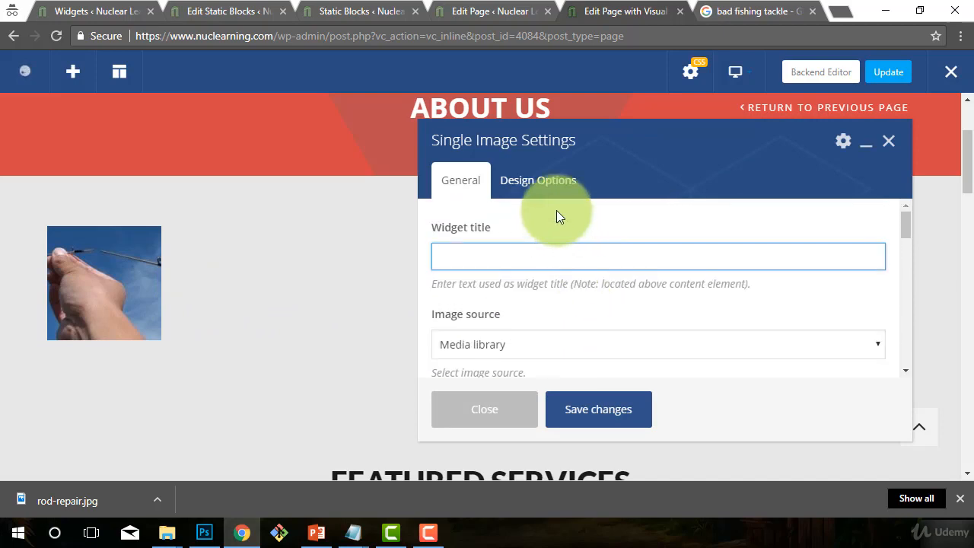
click(555, 185)
scroll(560, 212, down, 3)
scroll(533, 209, up, 3)
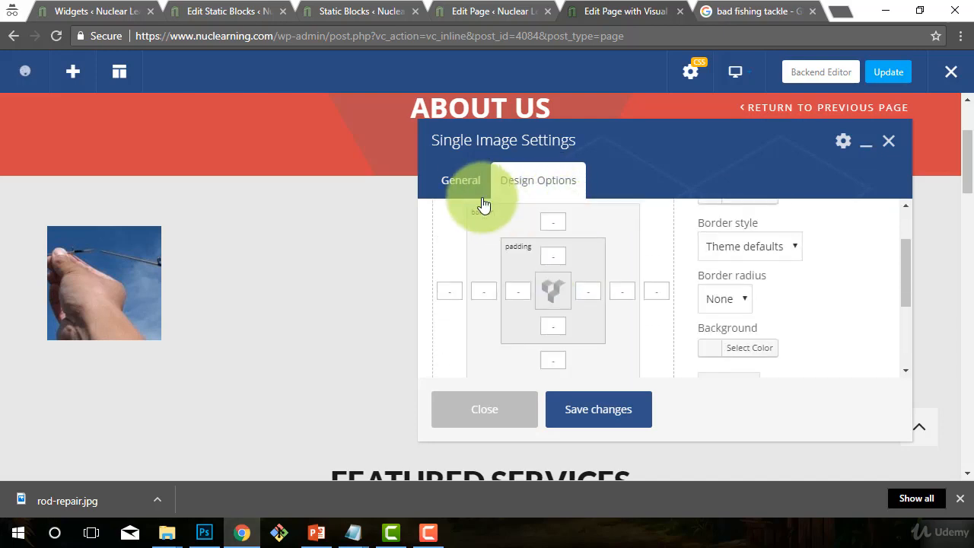
click(460, 181)
scroll(576, 287, down, 5)
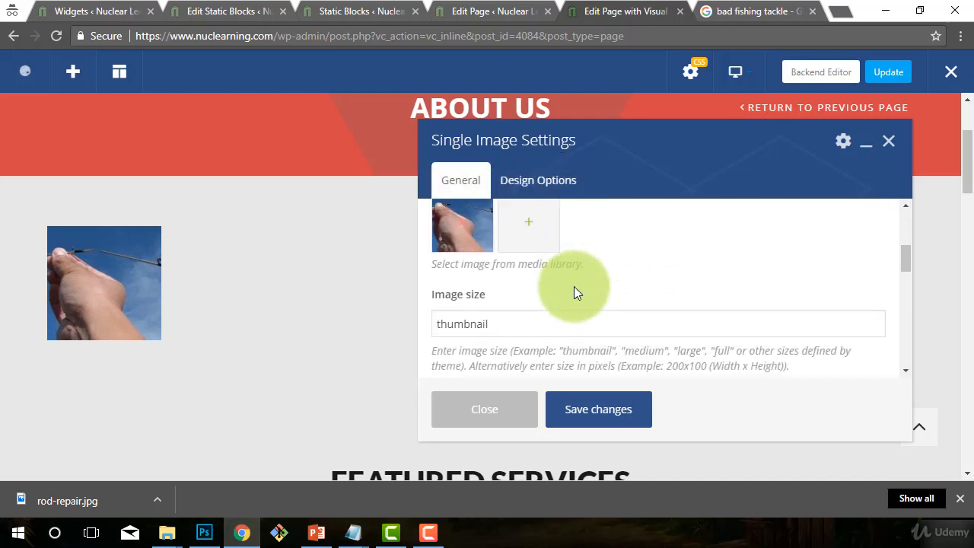
click(561, 248)
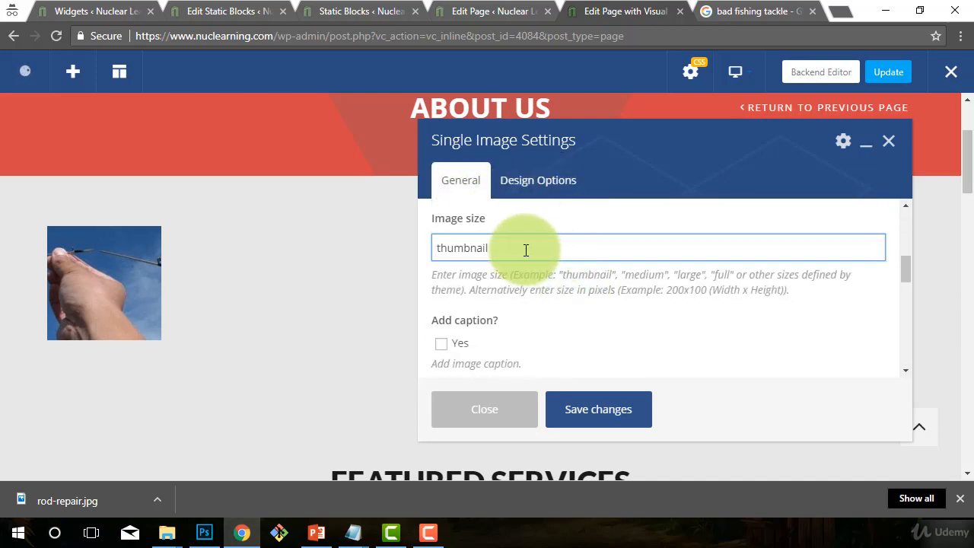
drag(526, 250, 188, 240)
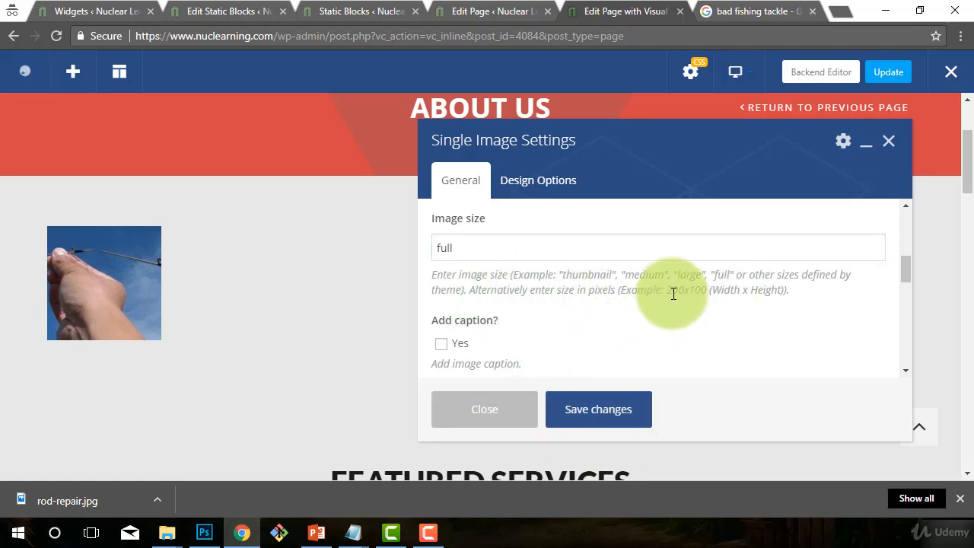
click(591, 417)
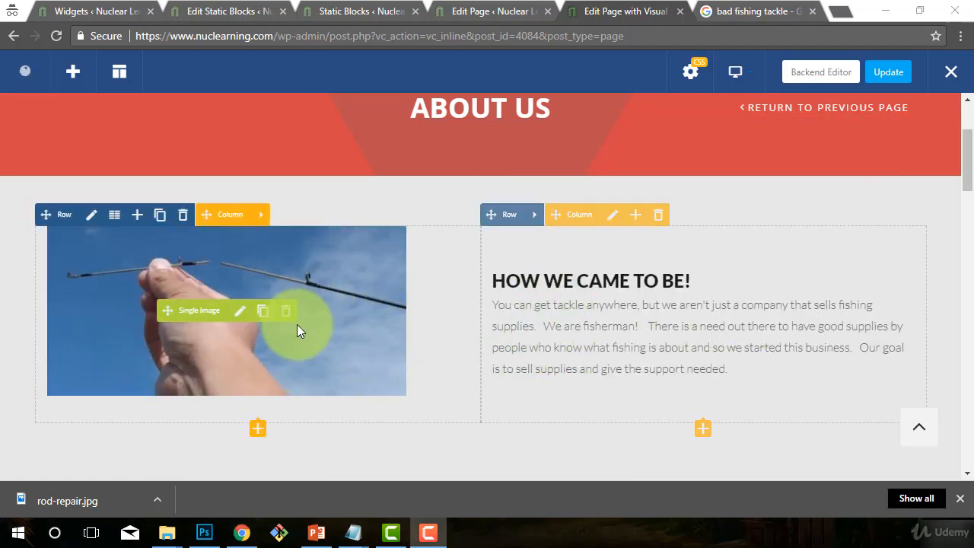
Review the Featured Services section and delete the column holding its heading and intro text.
scroll(381, 335, down, 1)
scroll(350, 268, down, 2)
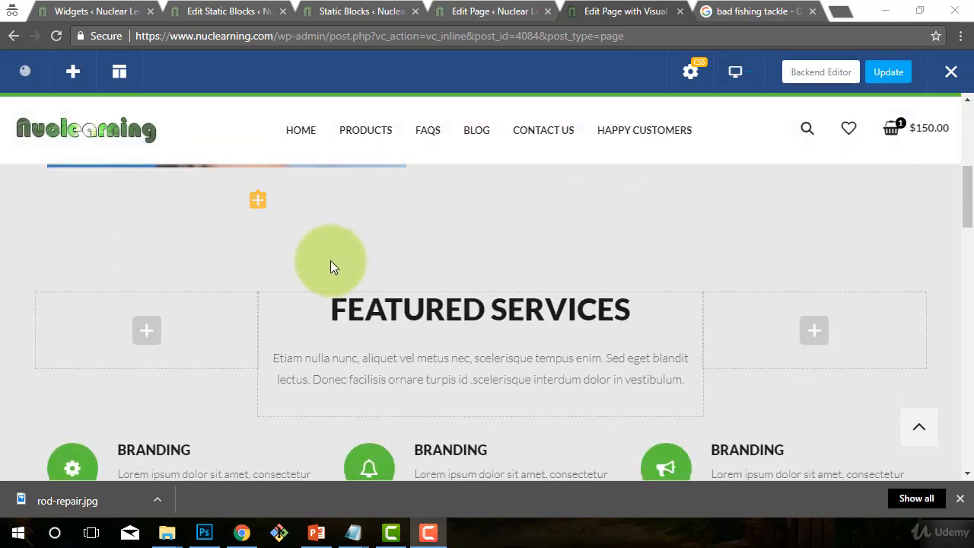
scroll(375, 237, down, 1)
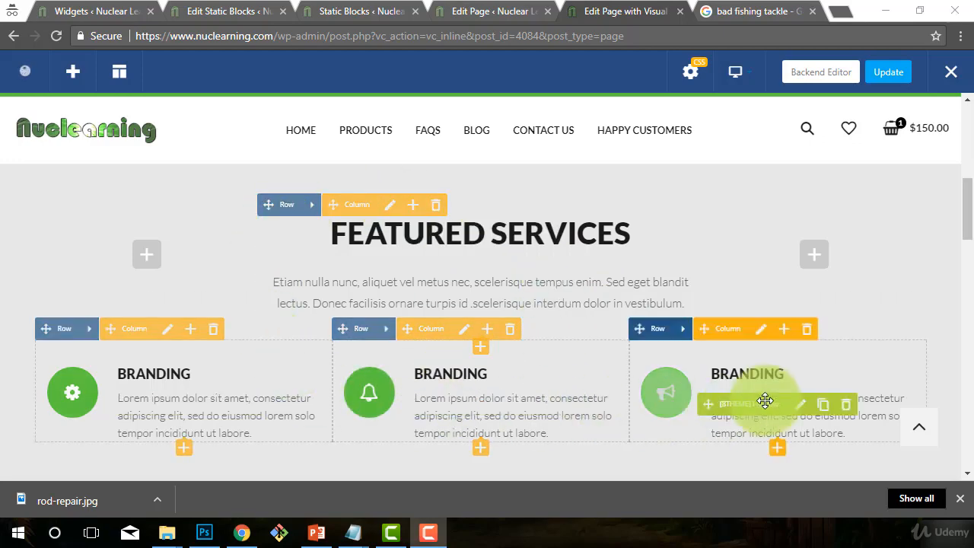
scroll(601, 369, down, 2)
scroll(510, 262, up, 2)
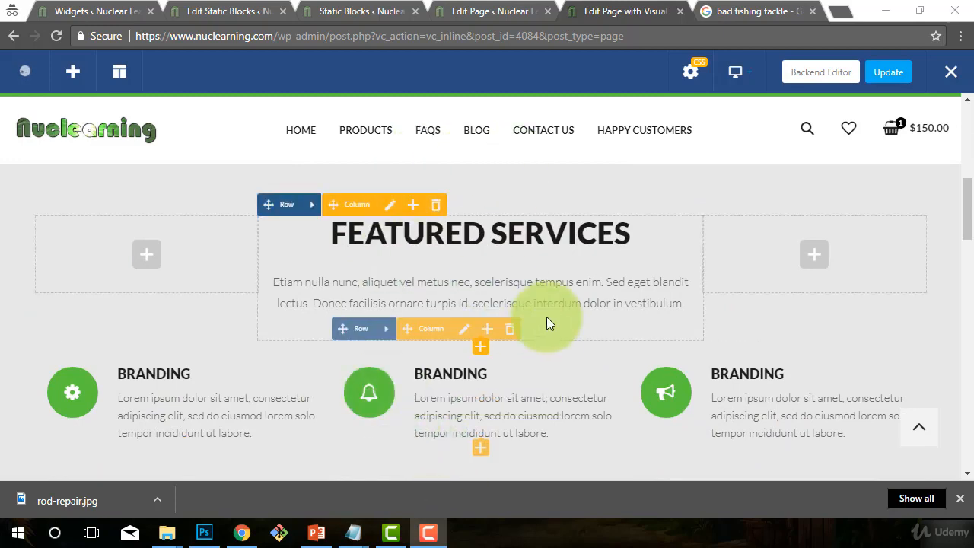
scroll(525, 381, up, 1)
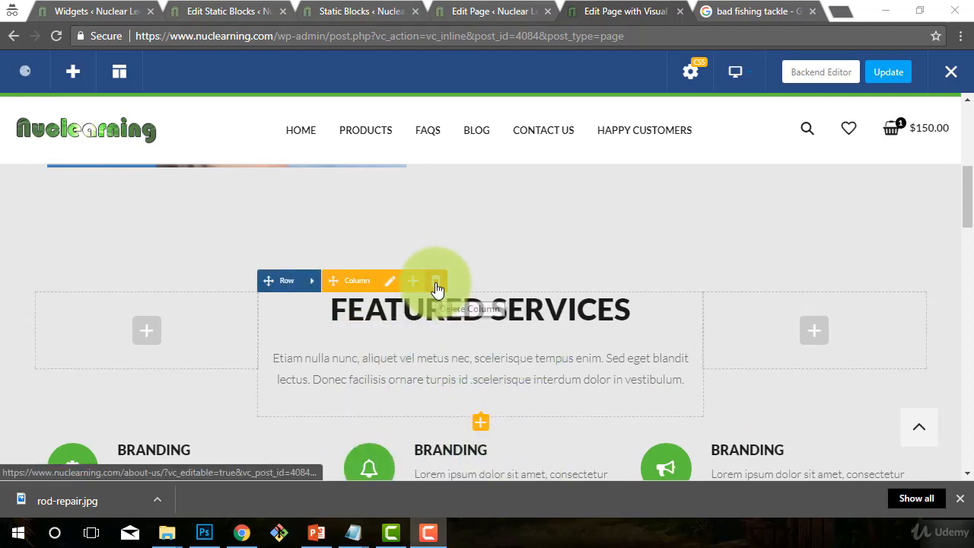
click(436, 287)
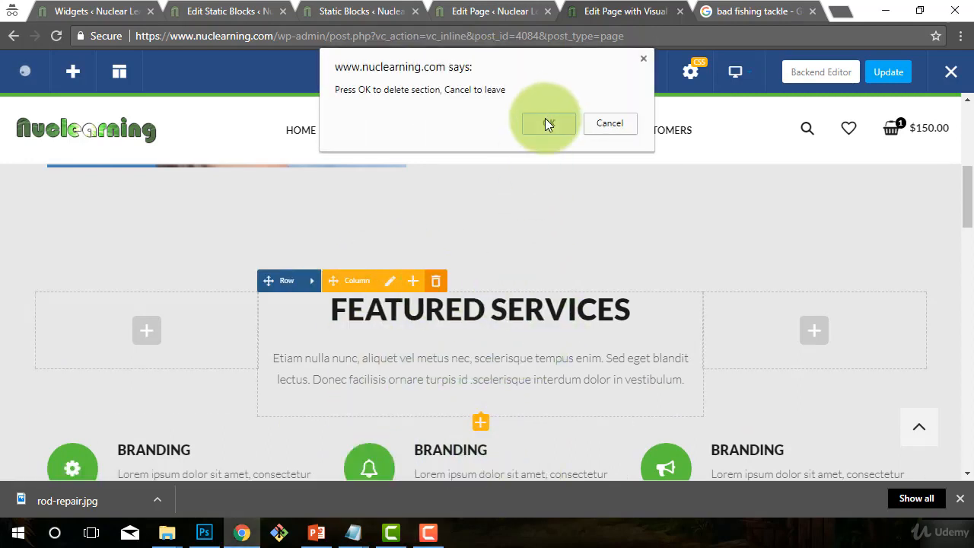
click(545, 122)
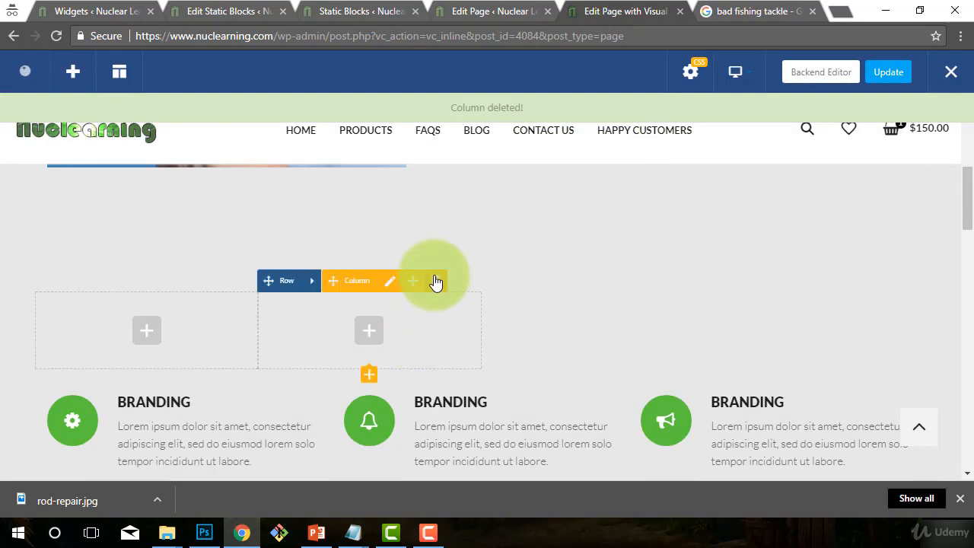
Delete the two remaining empty columns of the former Featured Services heading row.
click(436, 282)
click(554, 125)
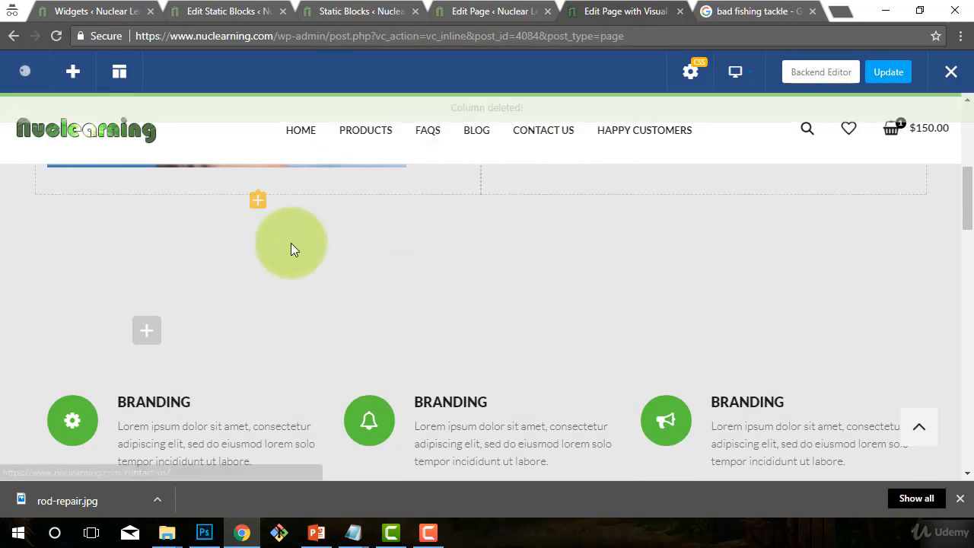
mouse_move(232, 314)
click(213, 281)
click(550, 124)
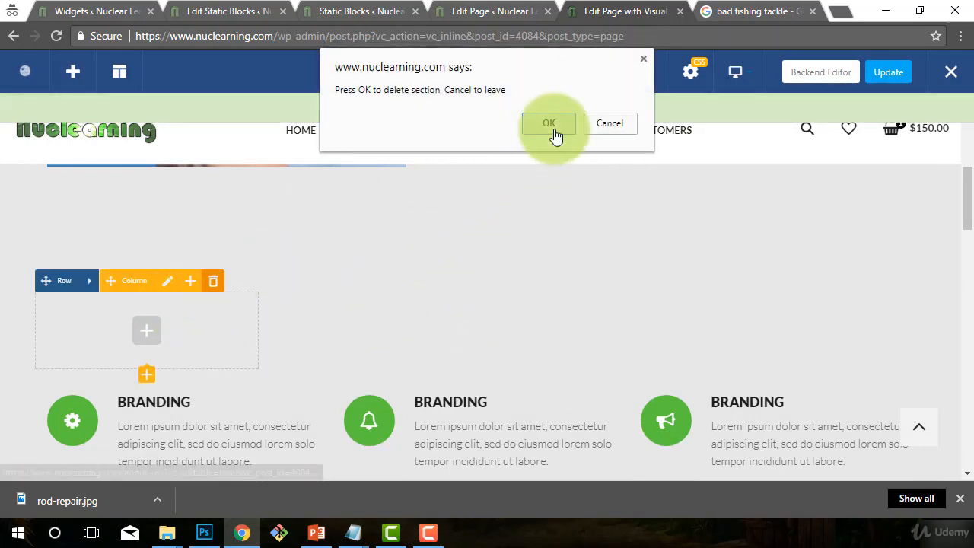
Delete both rows of Branding icon boxes between the About Us text and the Company Partners section.
scroll(533, 320, up, 1)
scroll(457, 304, up, 1)
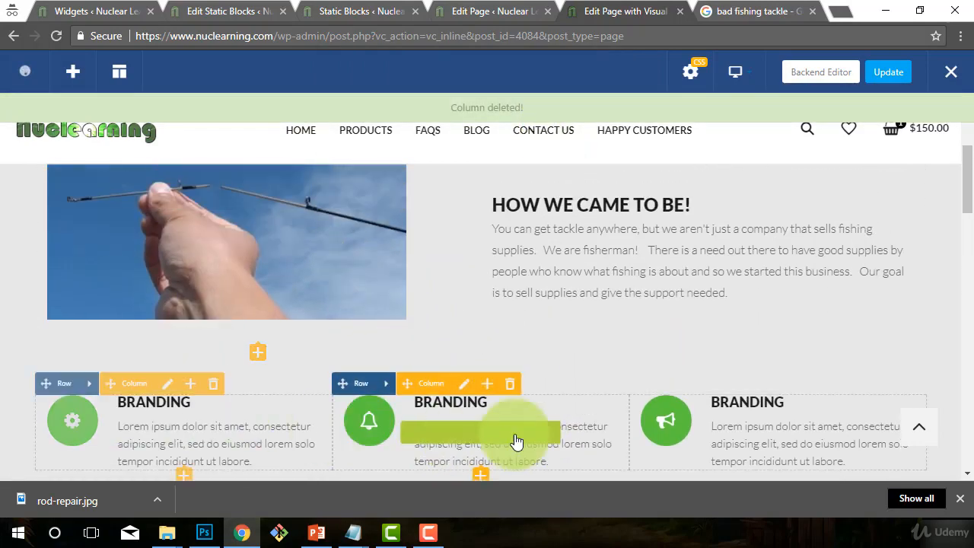
scroll(228, 327, down, 2)
scroll(548, 418, down, 2)
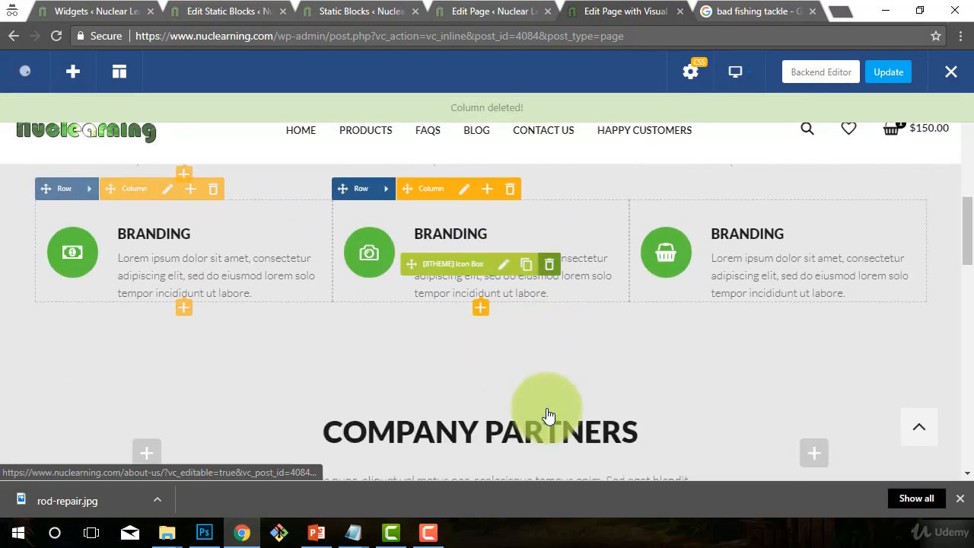
scroll(548, 413, up, 2)
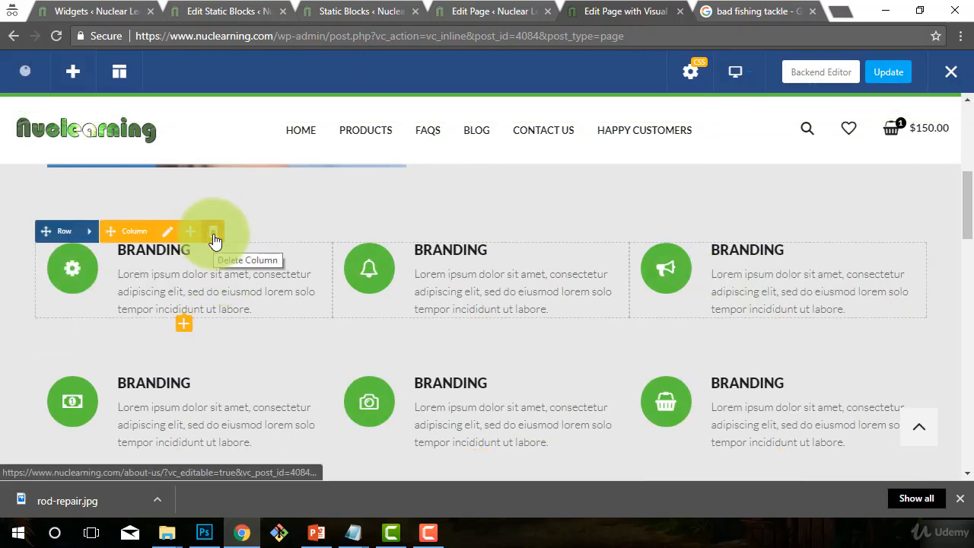
click(187, 237)
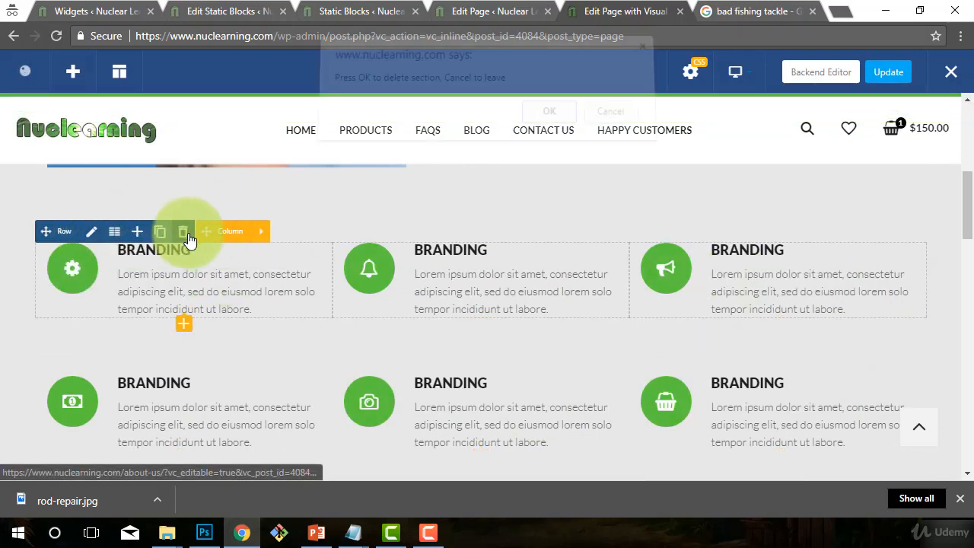
click(557, 115)
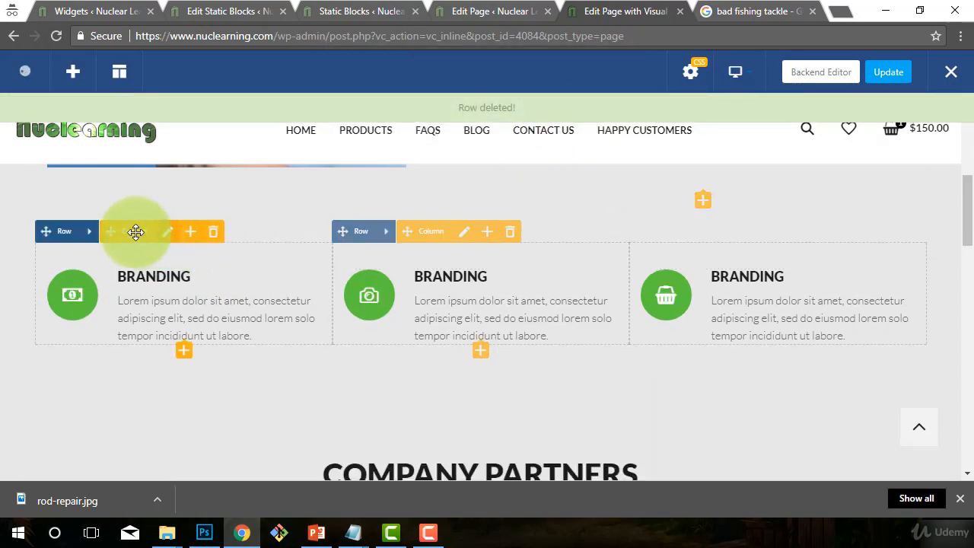
click(186, 237)
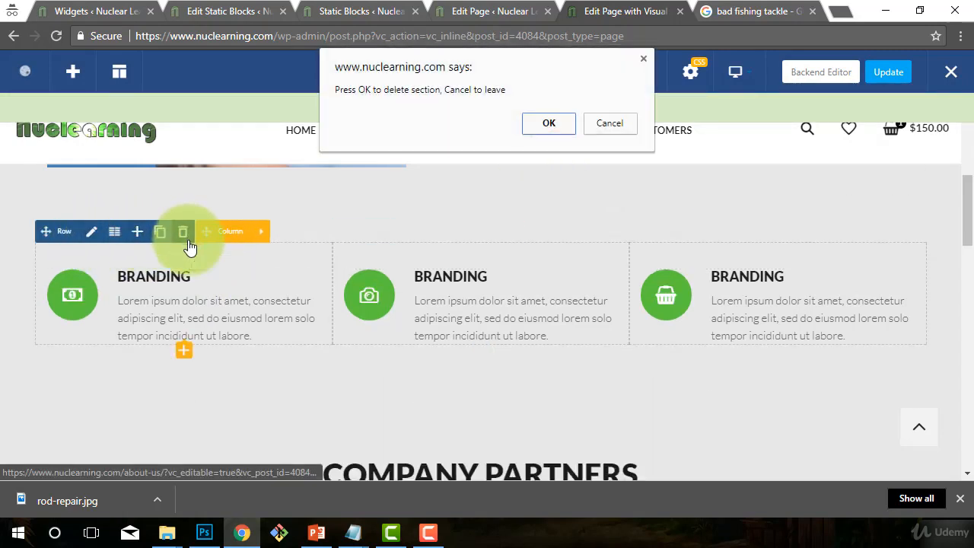
click(542, 126)
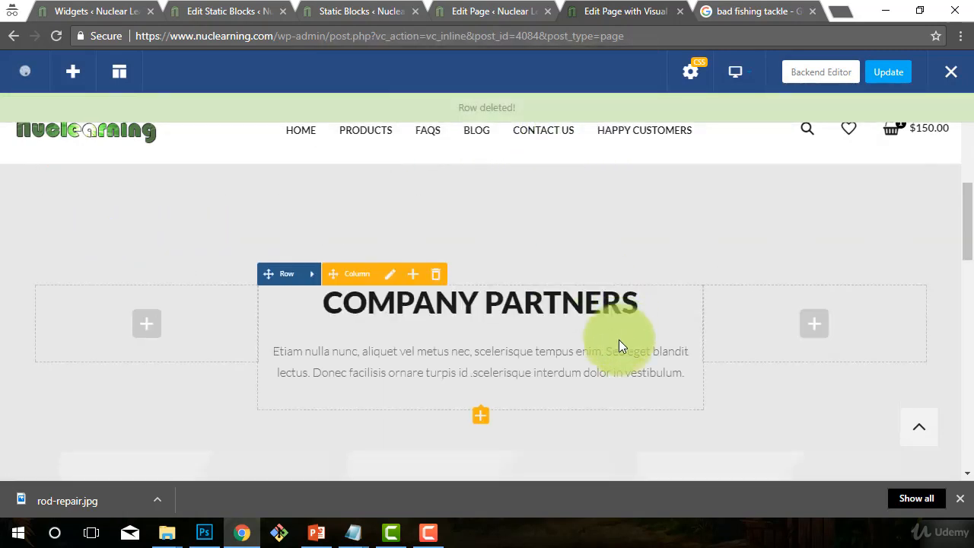
Examine the Company Partners section, including its heading row, its placeholder image carousel and the empty area beneath it.
scroll(618, 340, down, 3)
scroll(617, 342, up, 4)
scroll(305, 330, down, 2)
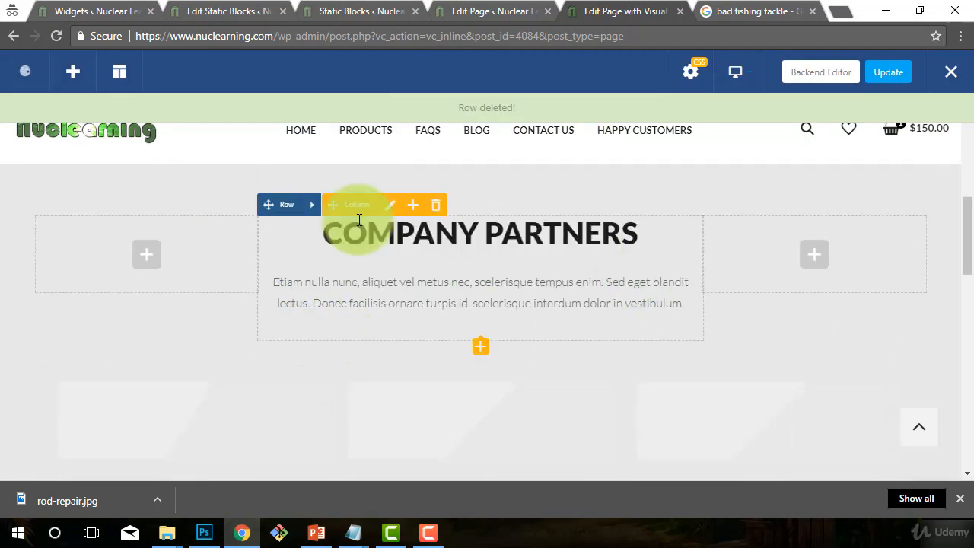
scroll(533, 327, down, 2)
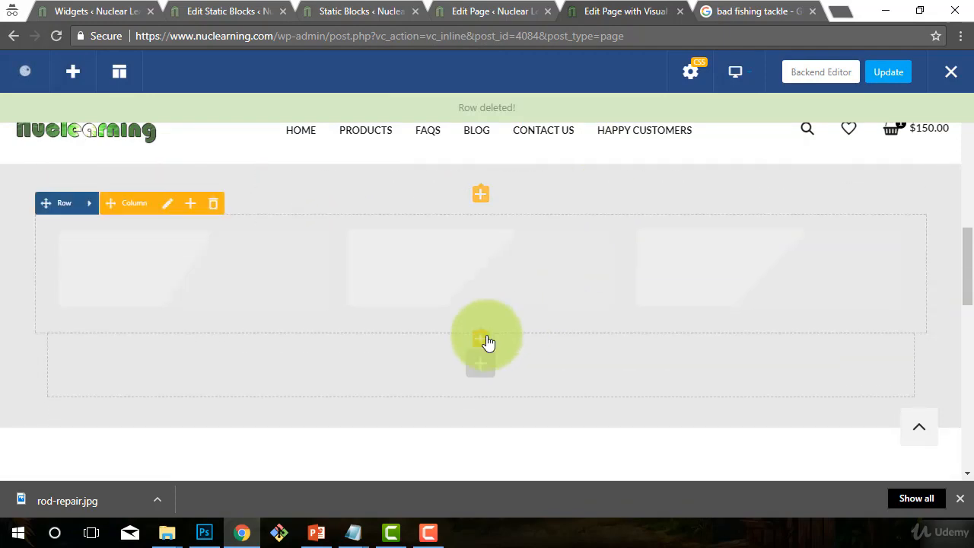
scroll(548, 385, up, 3)
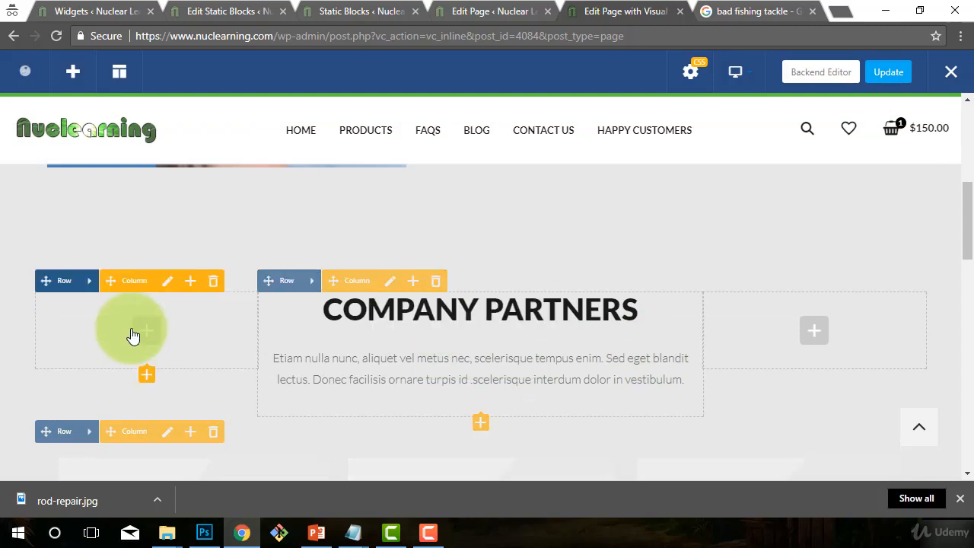
scroll(614, 308, down, 2)
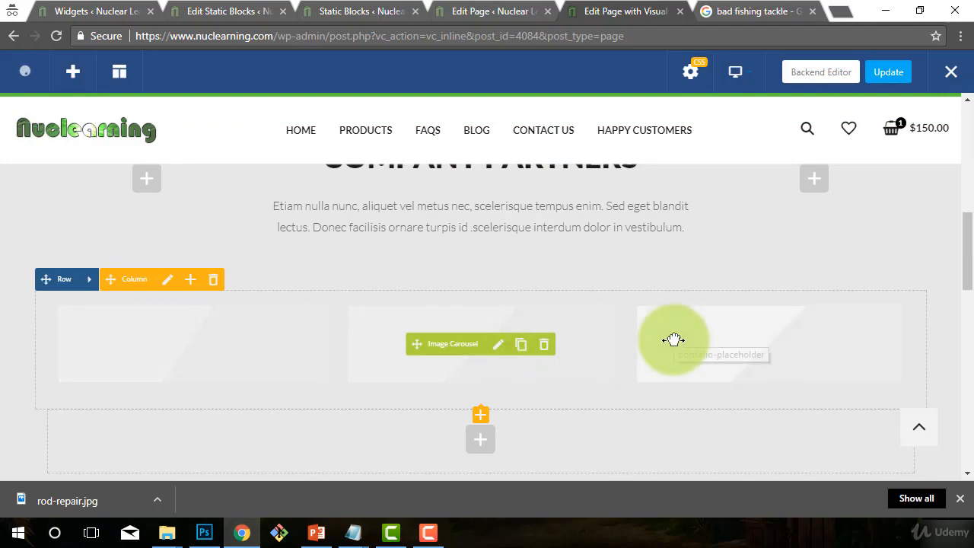
scroll(571, 313, up, 1)
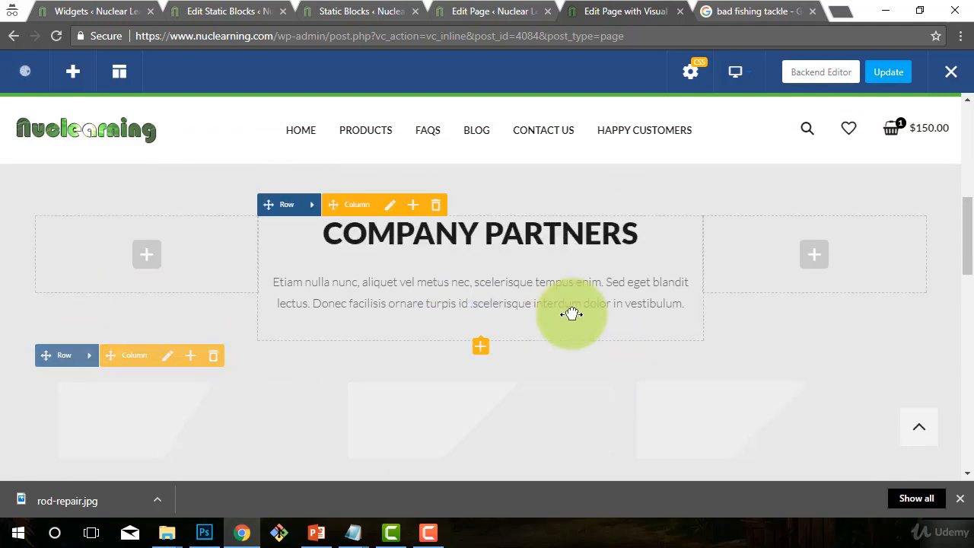
scroll(428, 320, up, 1)
scroll(450, 389, down, 4)
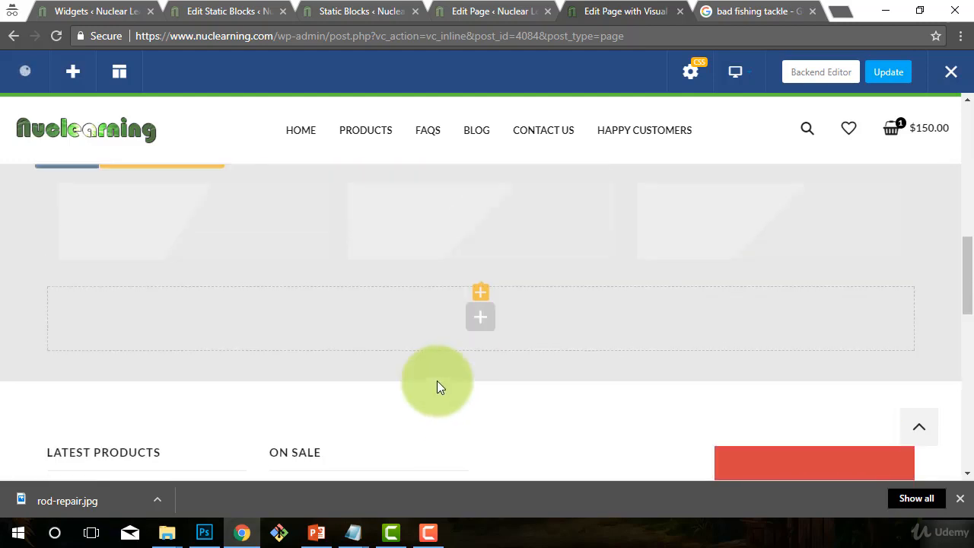
scroll(437, 386, up, 3)
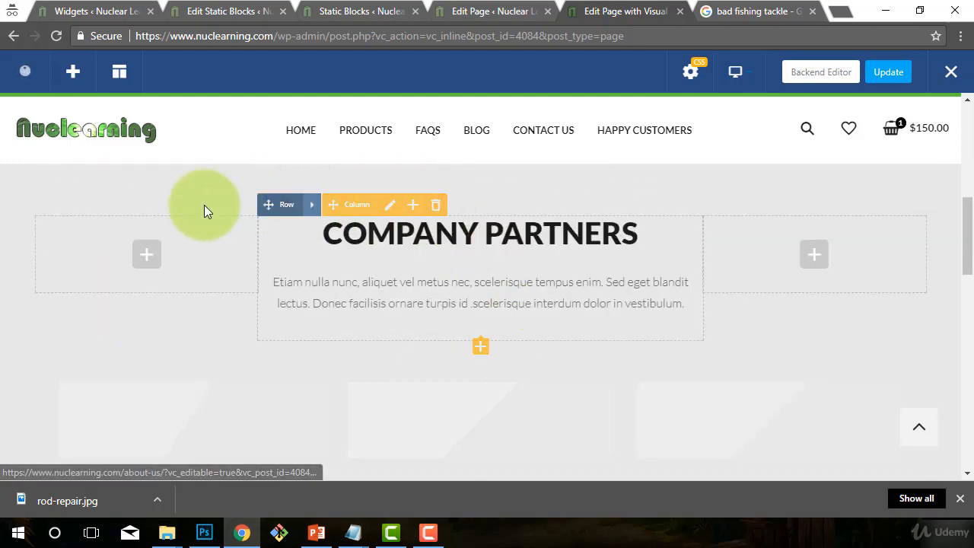
Delete the Company Partners heading column and the two empty columns beside it.
click(435, 205)
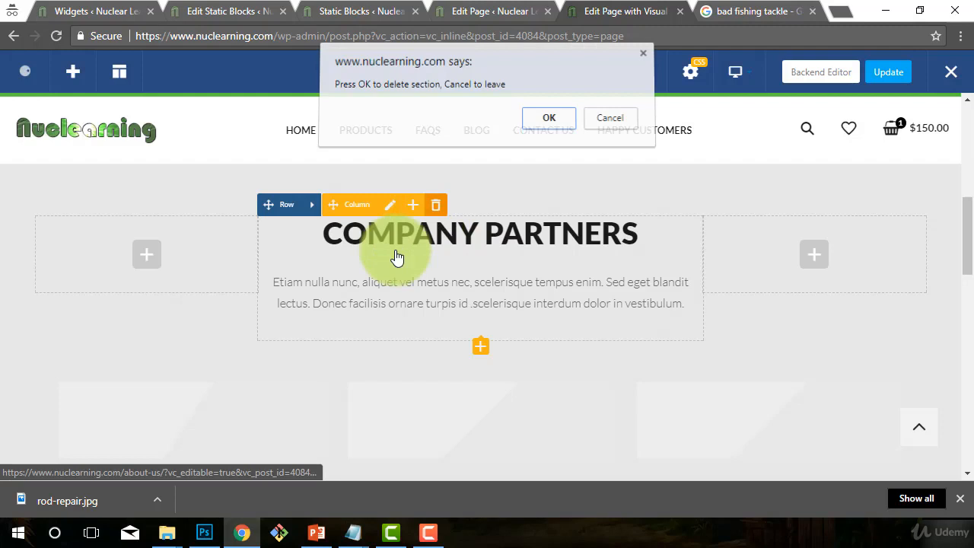
click(540, 123)
click(435, 205)
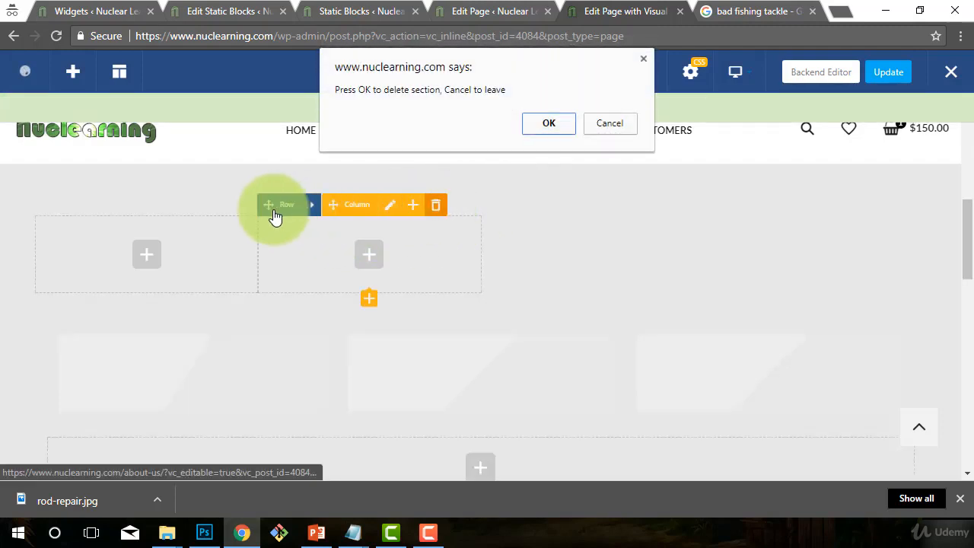
click(548, 122)
click(213, 205)
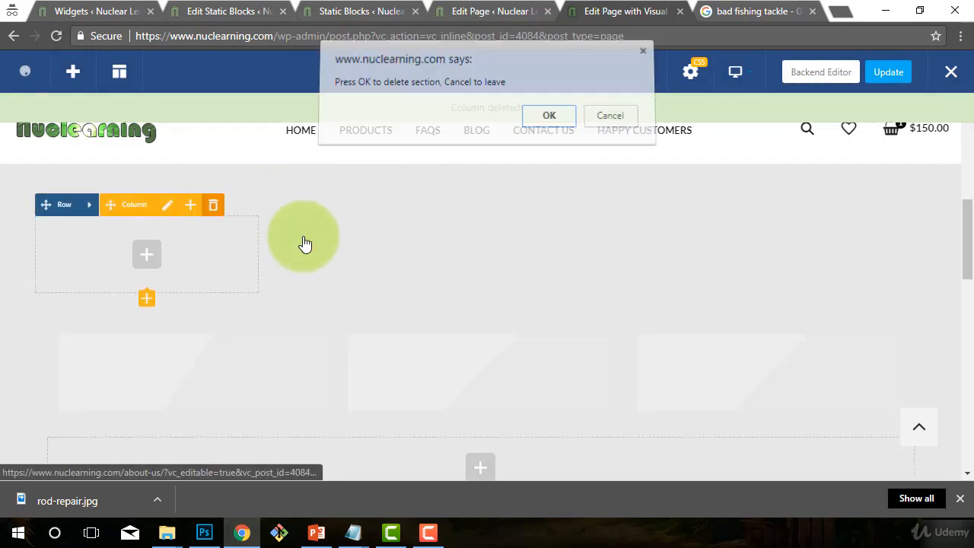
click(542, 118)
Review the Image Carousel element's general settings, including its images and carousel size, and close them without changes.
scroll(556, 309, up, 2)
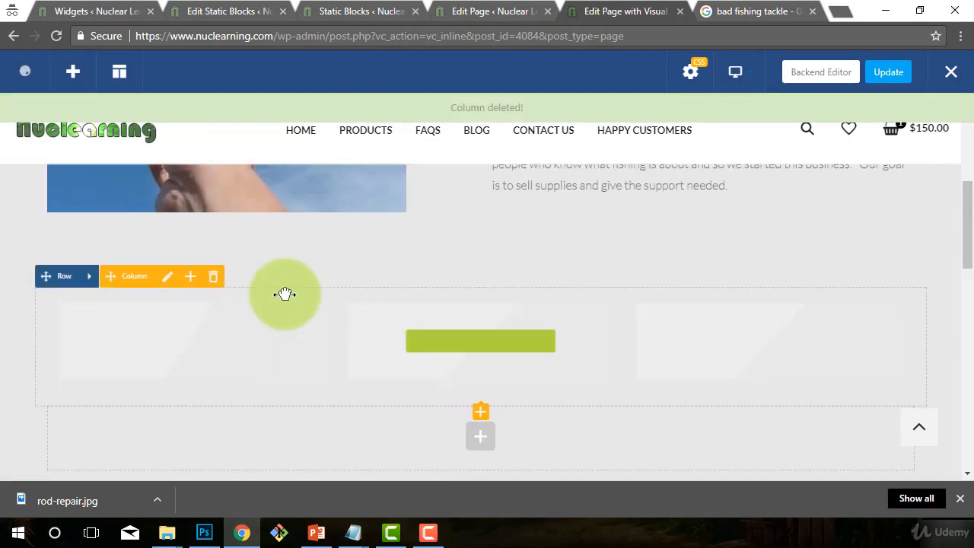
scroll(285, 294, down, 1)
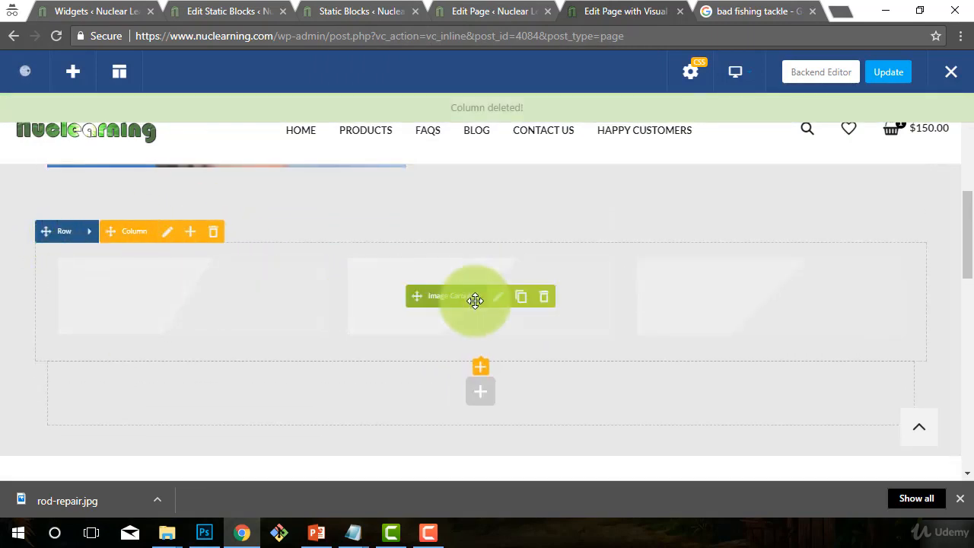
click(504, 298)
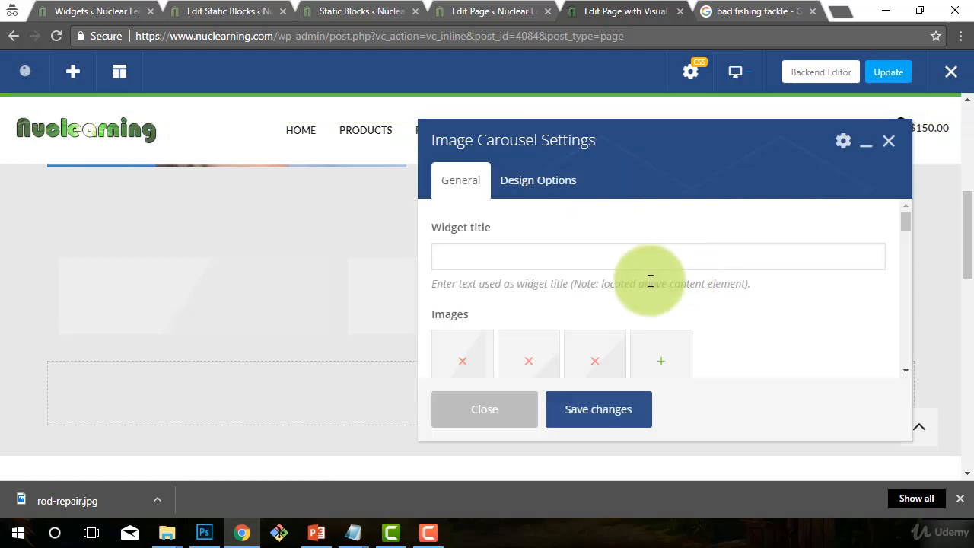
scroll(643, 294, down, 3)
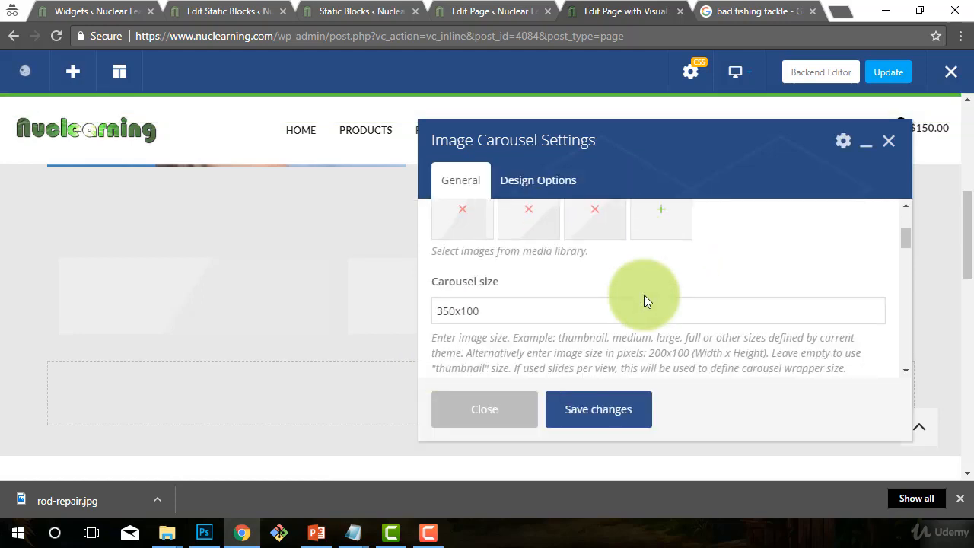
scroll(643, 295, down, 5)
scroll(644, 296, up, 8)
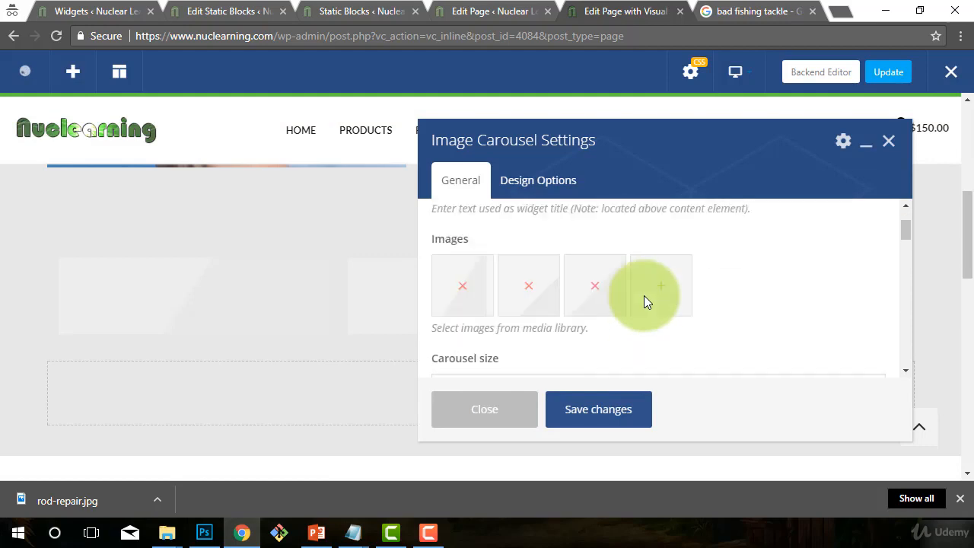
click(505, 408)
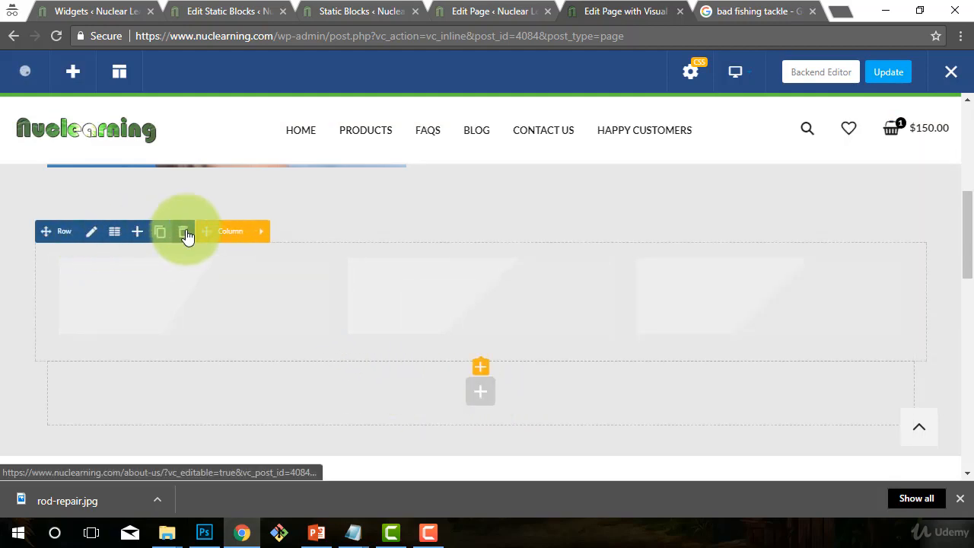
Delete the row containing the image carousel and check the remaining About Us content.
click(183, 232)
click(549, 124)
scroll(594, 314, up, 5)
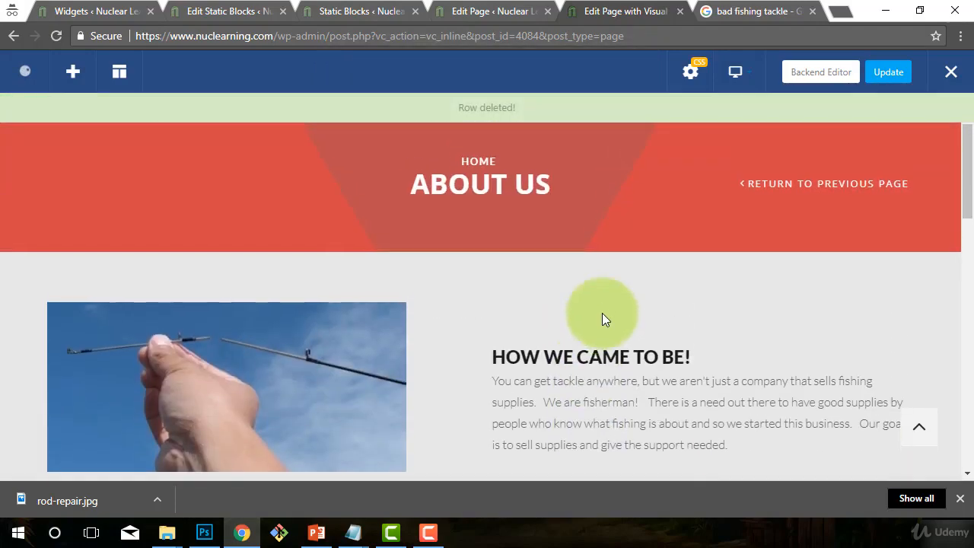
scroll(547, 276, down, 4)
scroll(709, 297, up, 1)
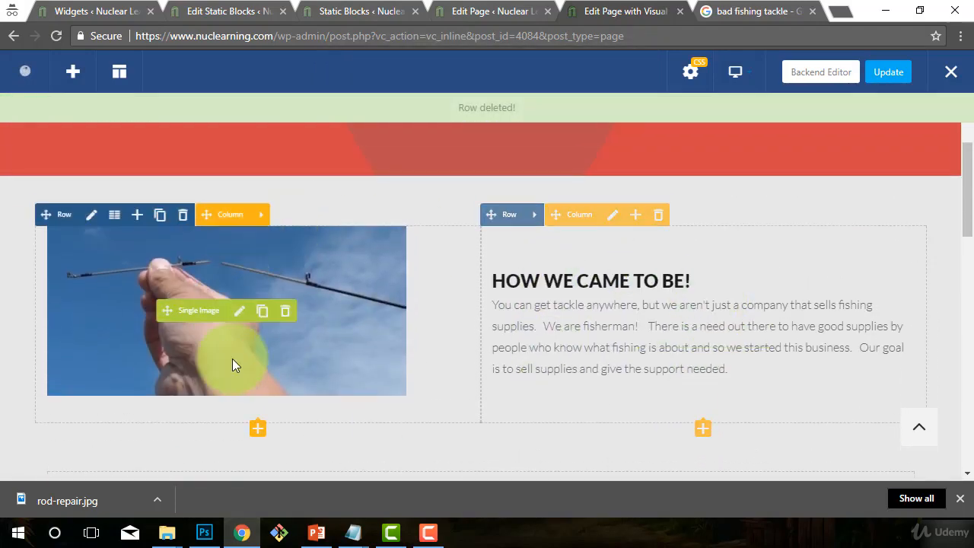
Add a Row element below the How We Came To Be section and set its layout to 1/3 + 1/3 + 1/3.
scroll(424, 399, down, 2)
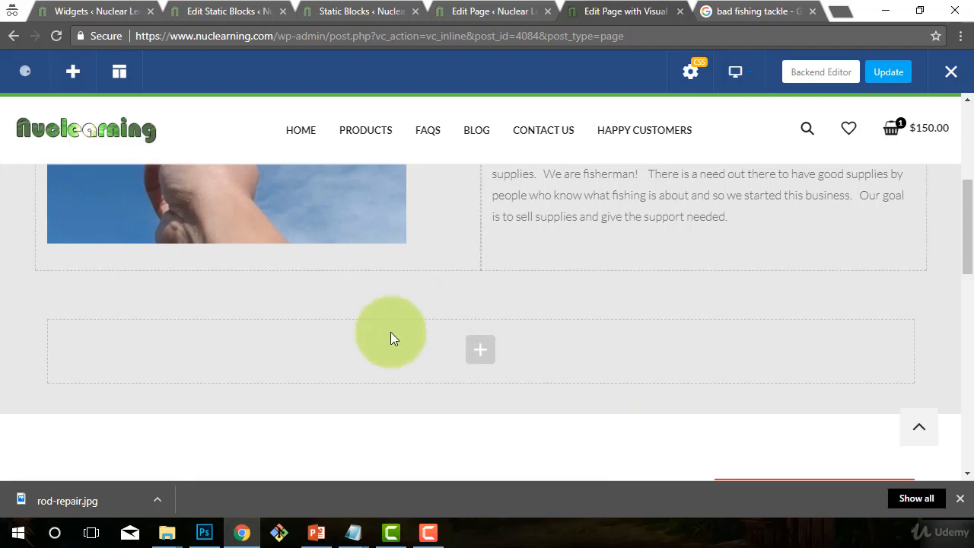
click(484, 351)
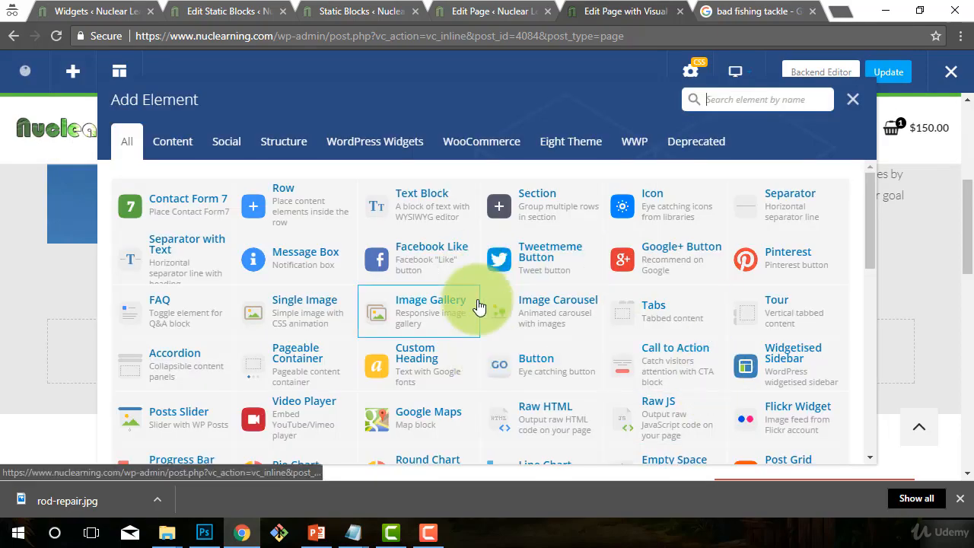
scroll(190, 320, down, 5)
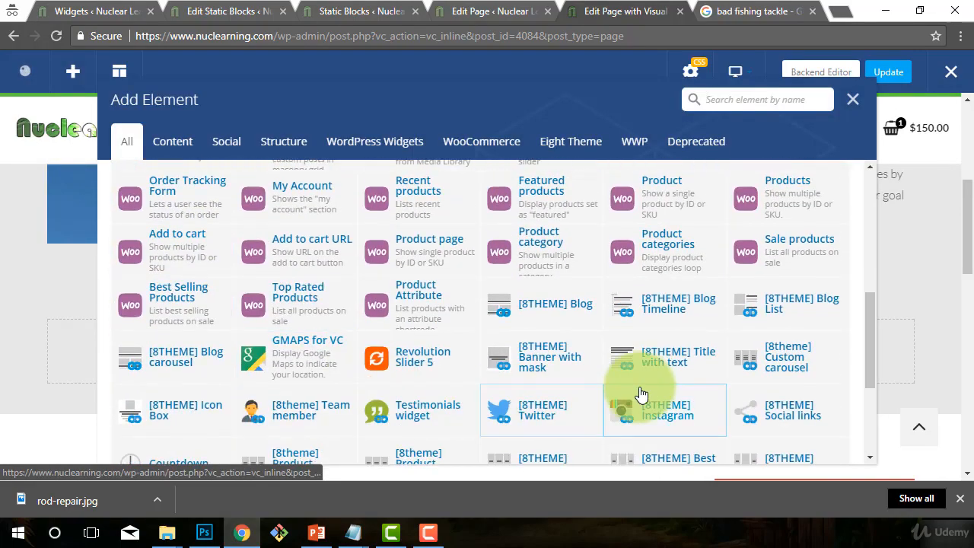
scroll(609, 404, down, 3)
scroll(652, 243, up, 8)
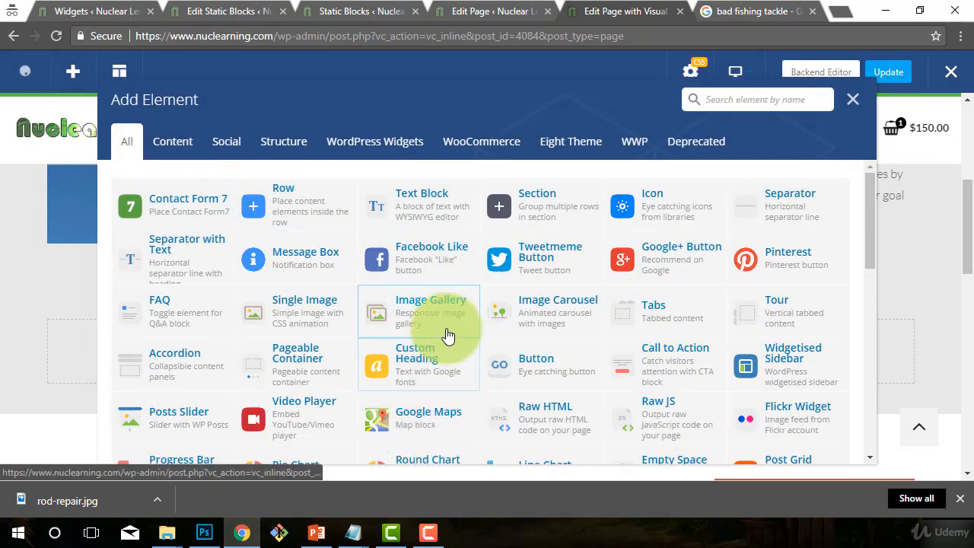
scroll(434, 330, down, 1)
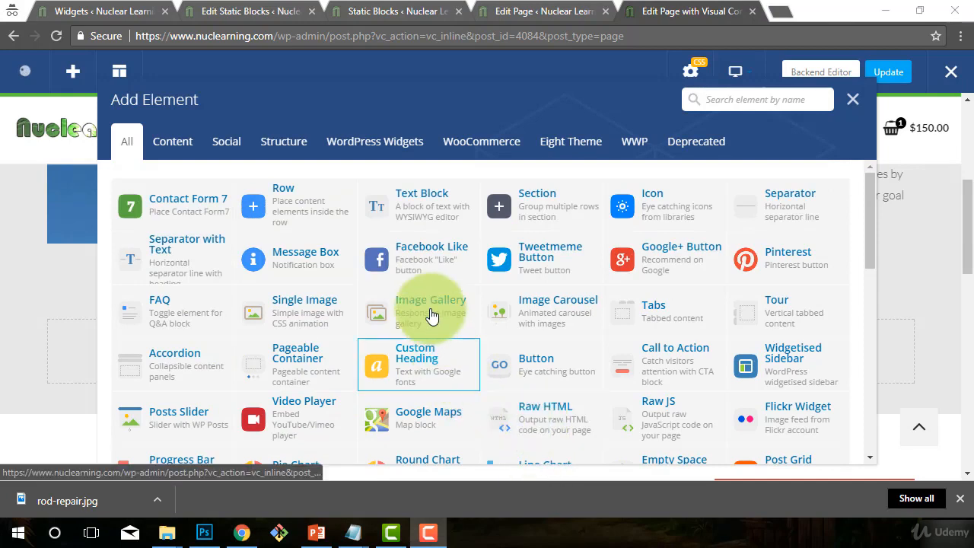
click(286, 216)
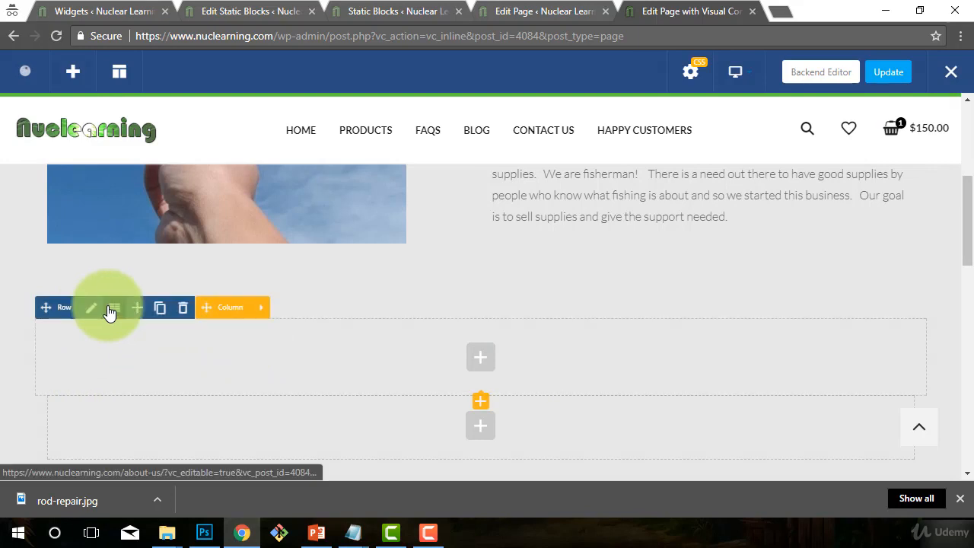
click(113, 310)
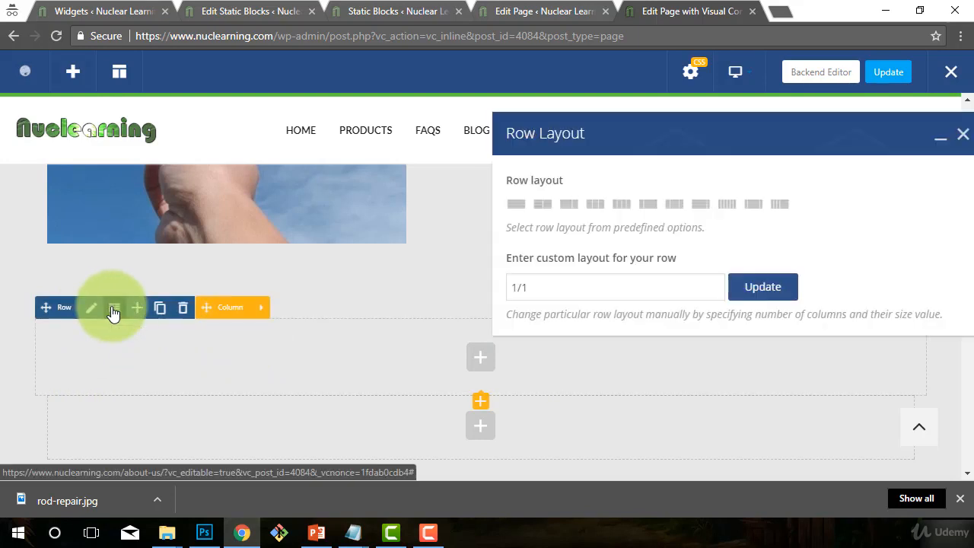
click(598, 212)
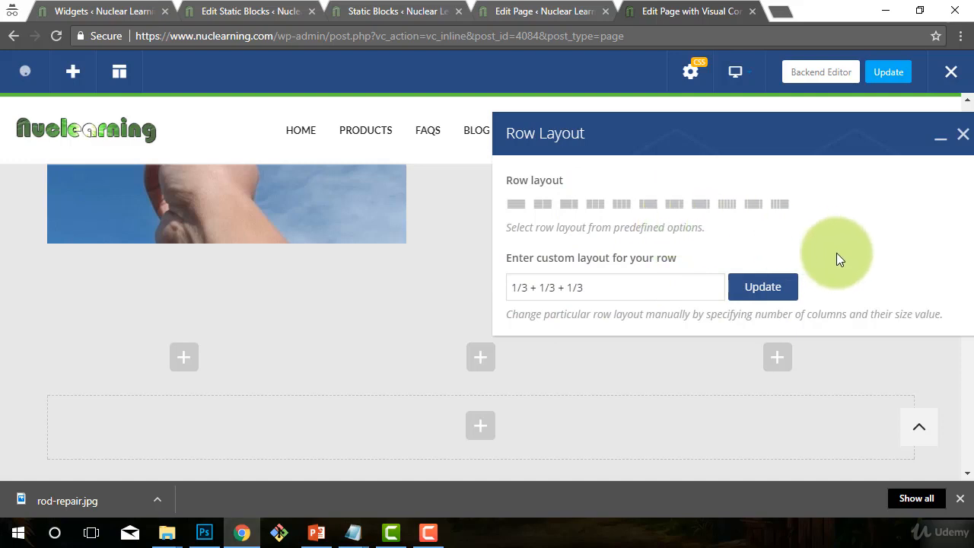
Apply the 1/3 + 1/3 + 1/3 layout to the new row and close the row layout settings.
click(761, 286)
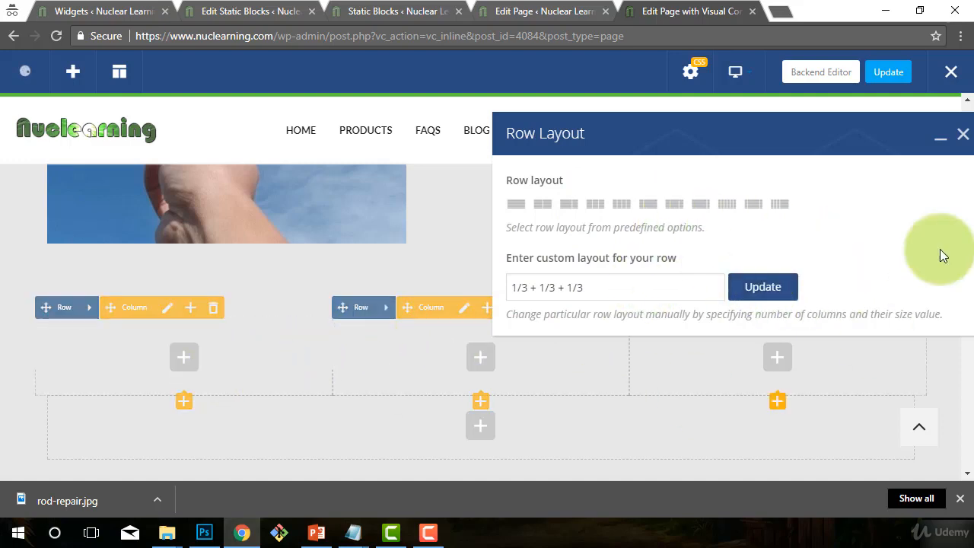
click(963, 138)
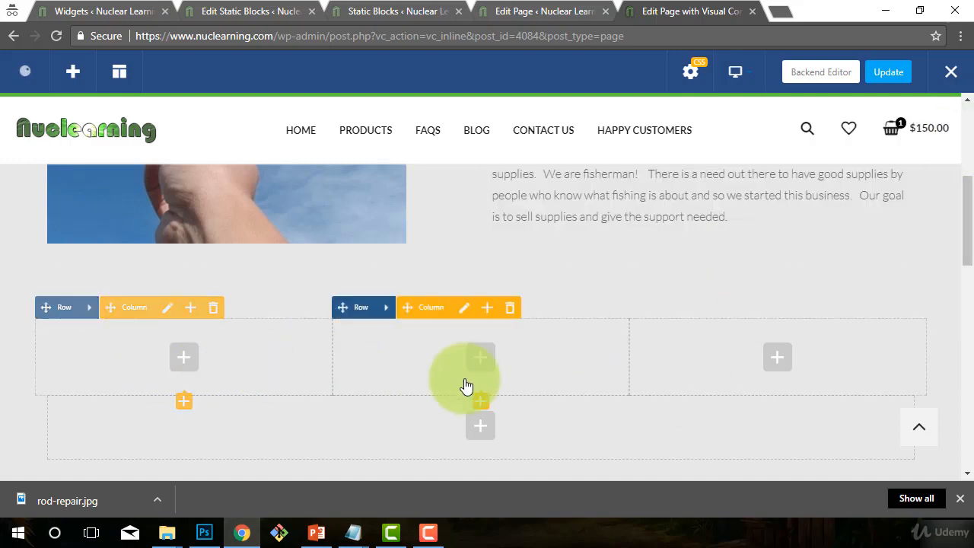
Add a Single Image element to the row's first column and choose the bearded man's portrait from the media library.
click(185, 369)
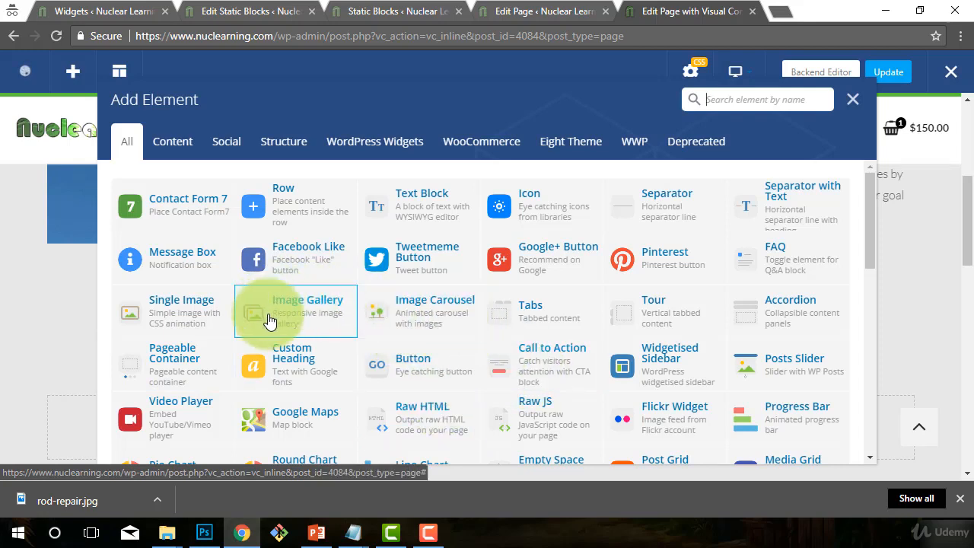
click(177, 308)
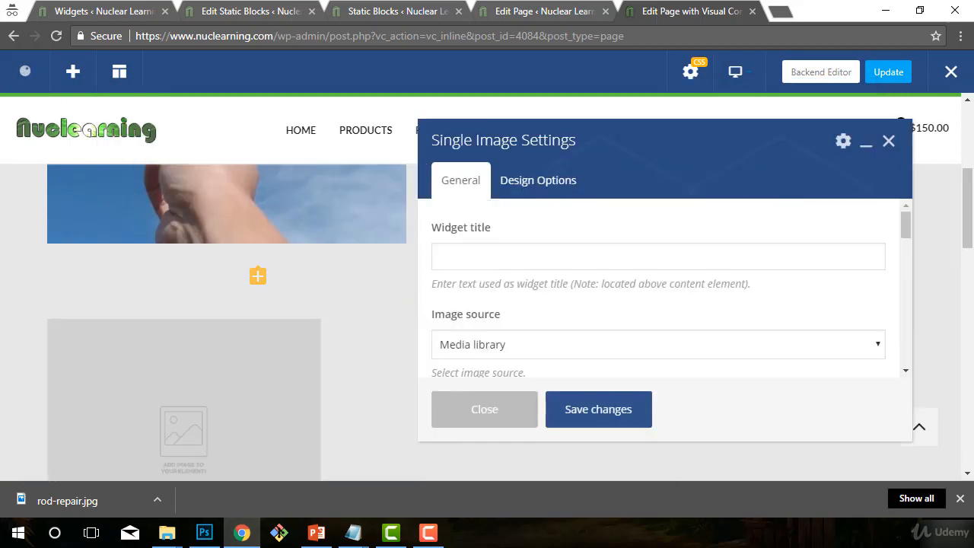
scroll(599, 313, down, 1)
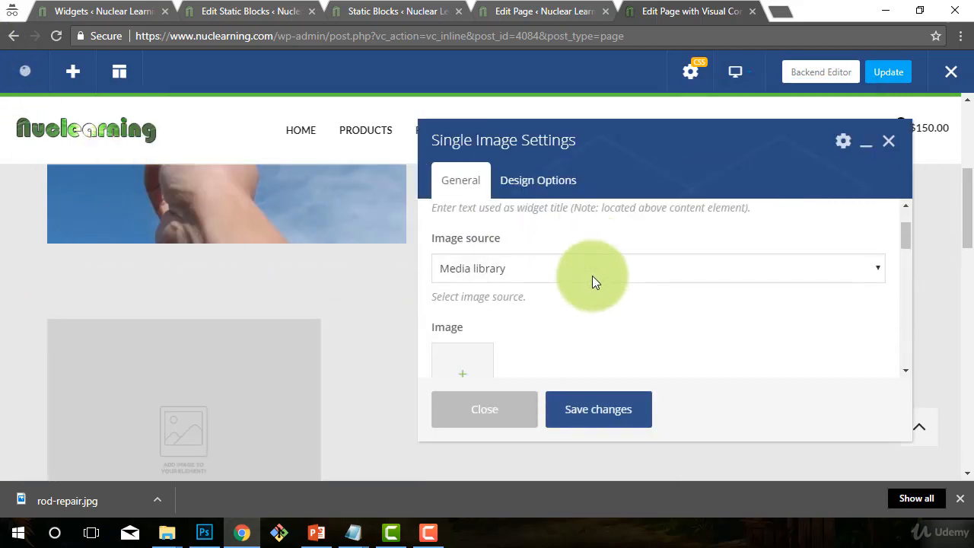
click(472, 356)
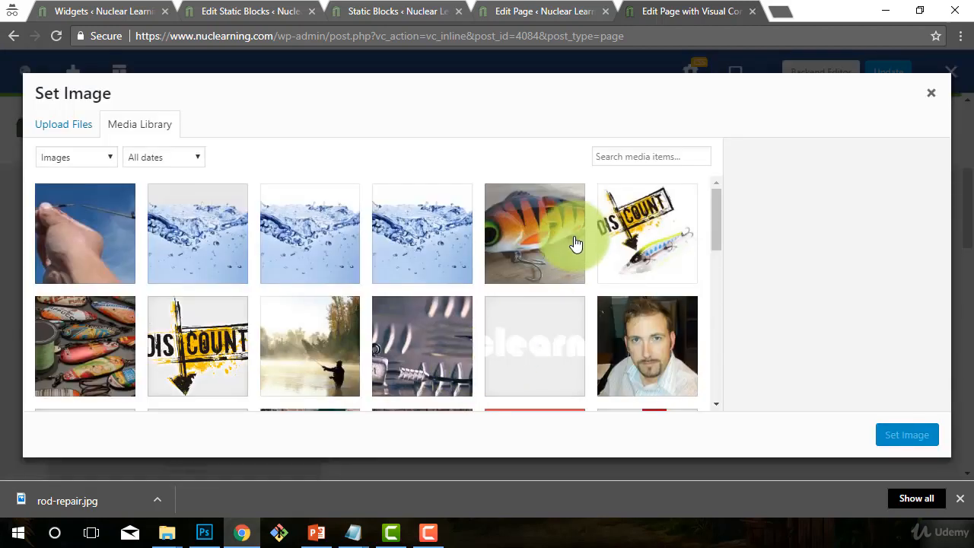
click(676, 344)
click(917, 443)
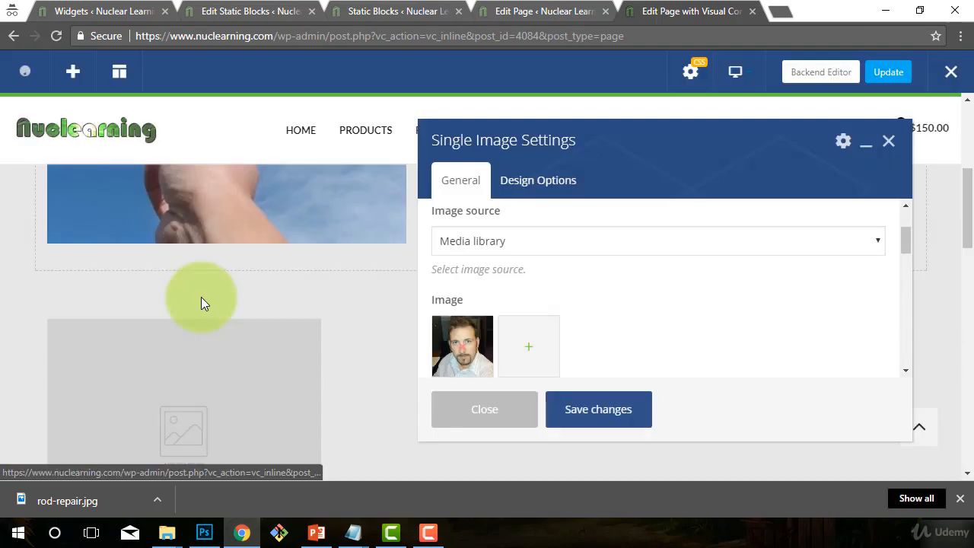
Enter the person's first name followed by (CEO) as the image's widget title and close the settings without saving.
scroll(605, 268, up, 2)
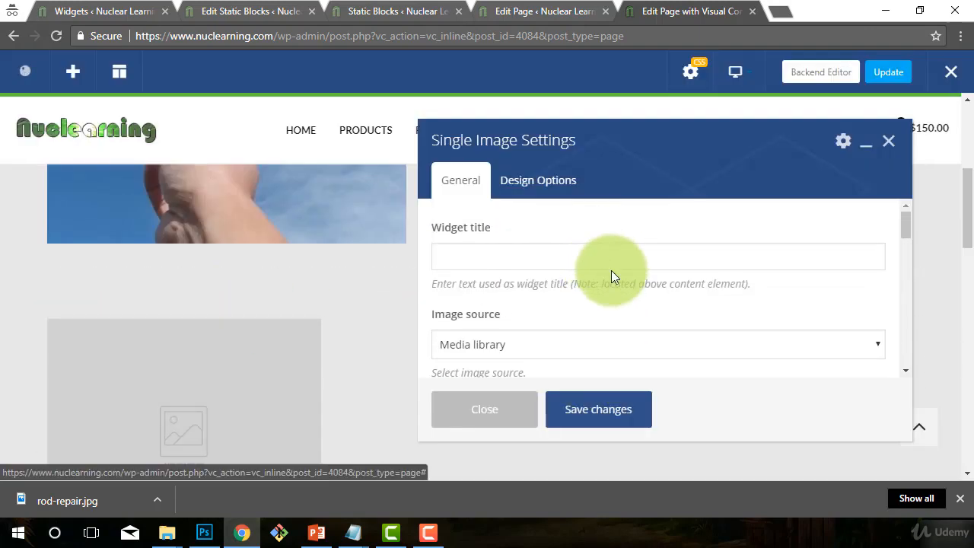
click(517, 257)
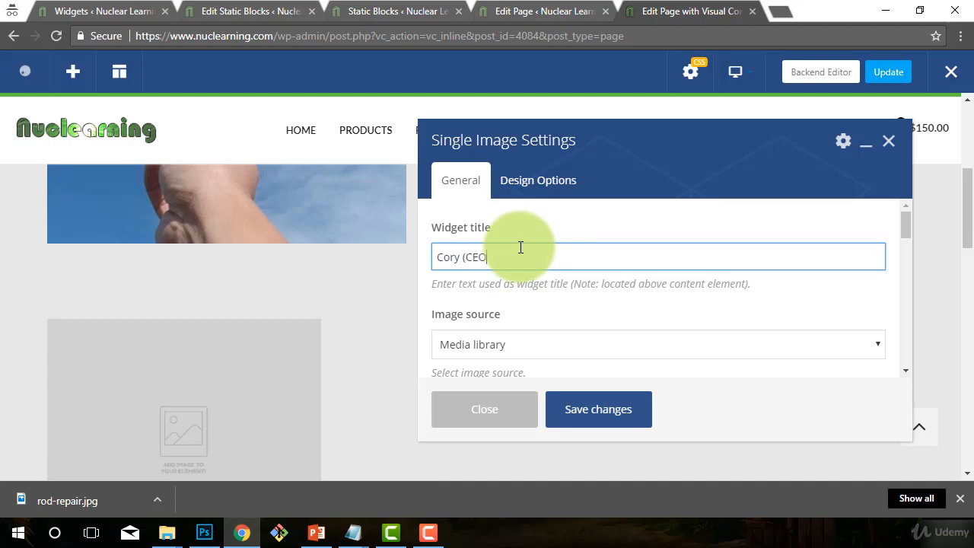
text())
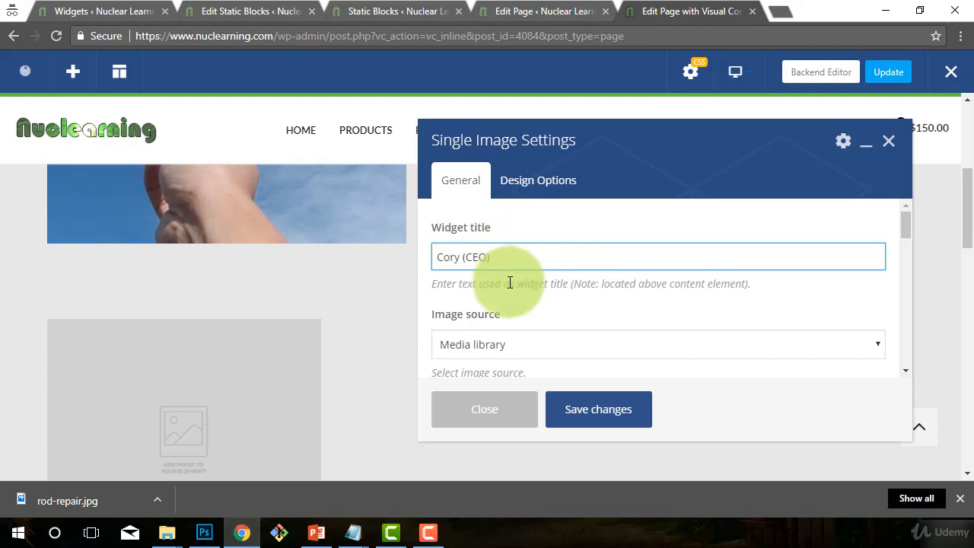
click(498, 413)
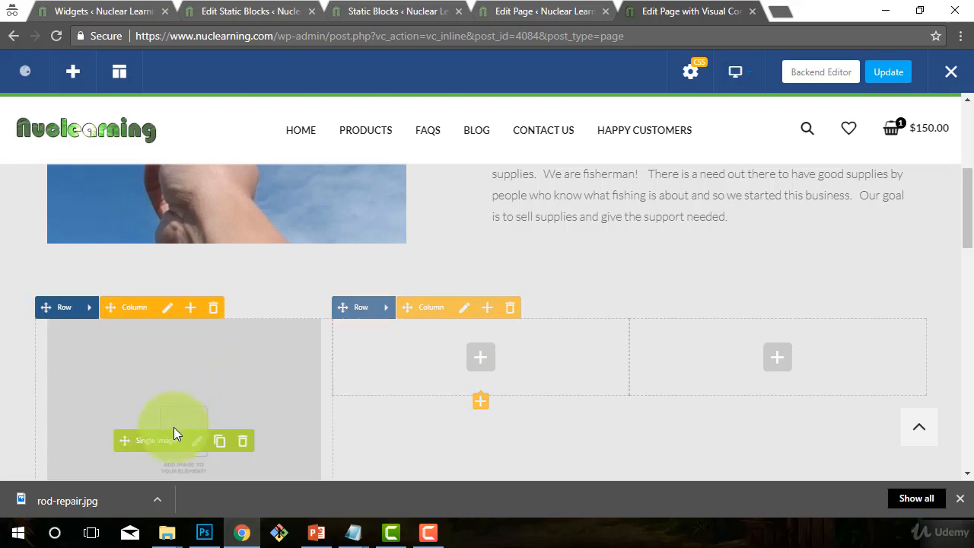
Set the Single Image widget title to the person's first name in capitals followed by (CEO), save, and check it on the page.
click(197, 449)
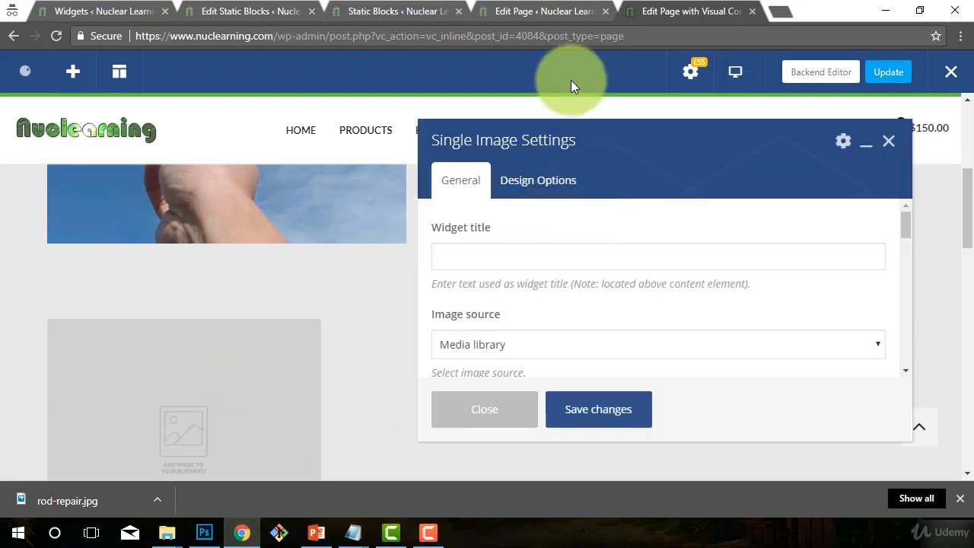
click(472, 256)
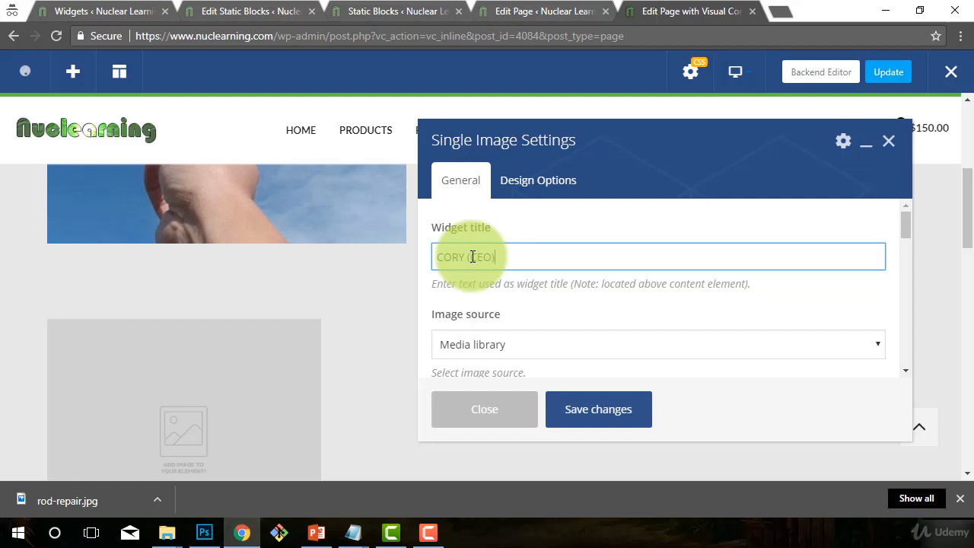
click(609, 409)
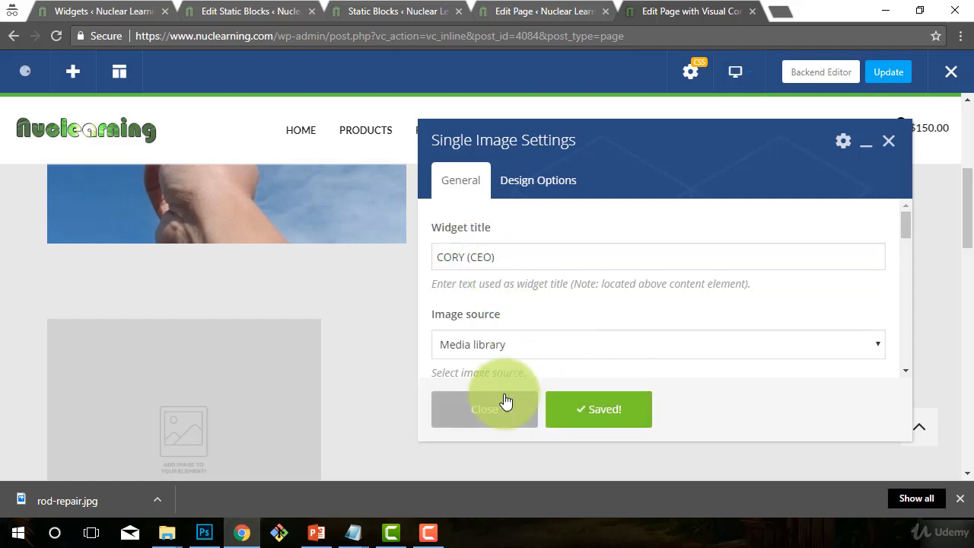
click(498, 401)
scroll(277, 360, down, 4)
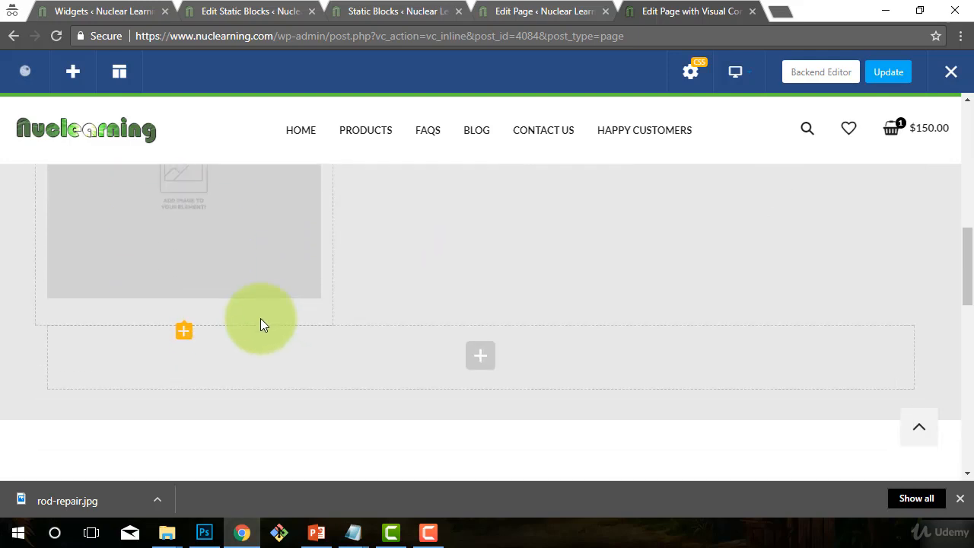
scroll(260, 318, up, 1)
scroll(260, 325, up, 2)
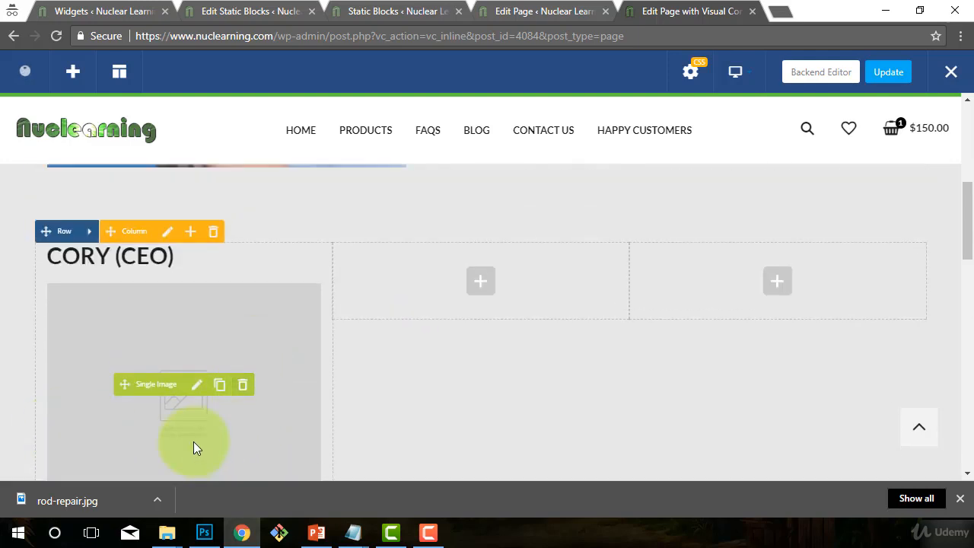
Recheck the Single Image settings, close them, and delete that element from the first column.
click(196, 386)
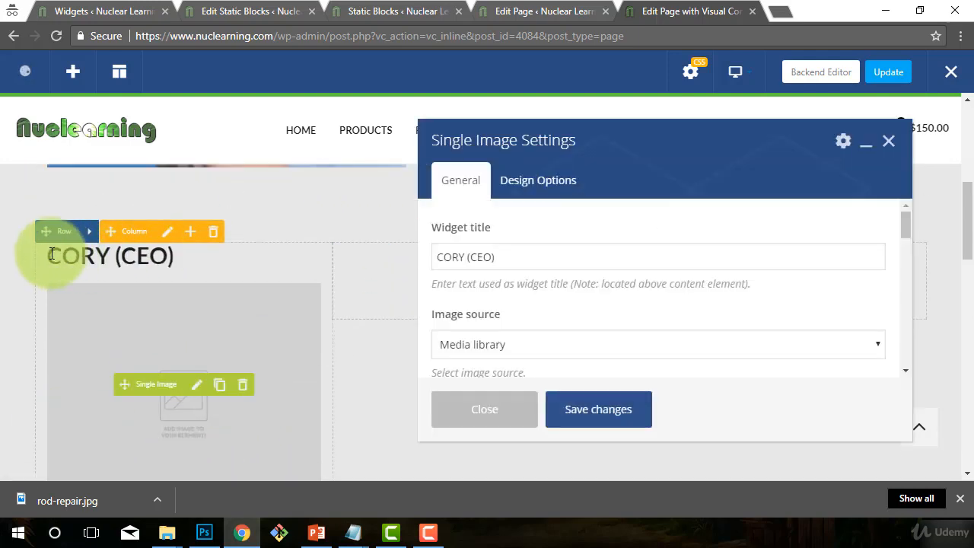
click(517, 409)
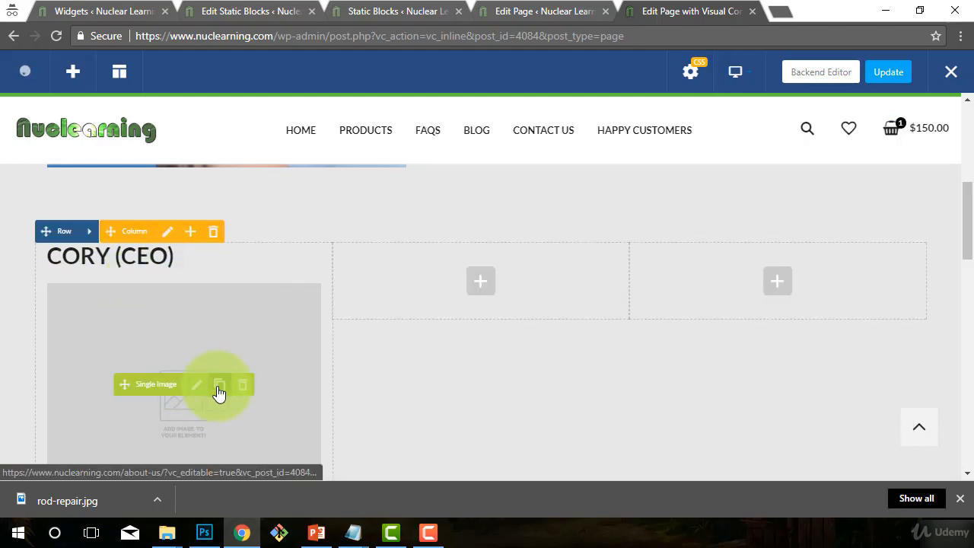
click(244, 385)
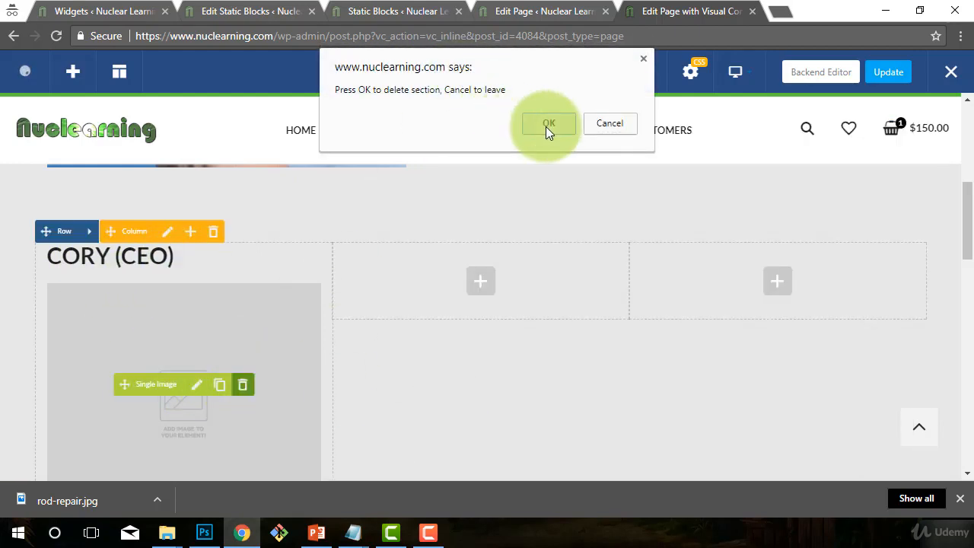
click(547, 124)
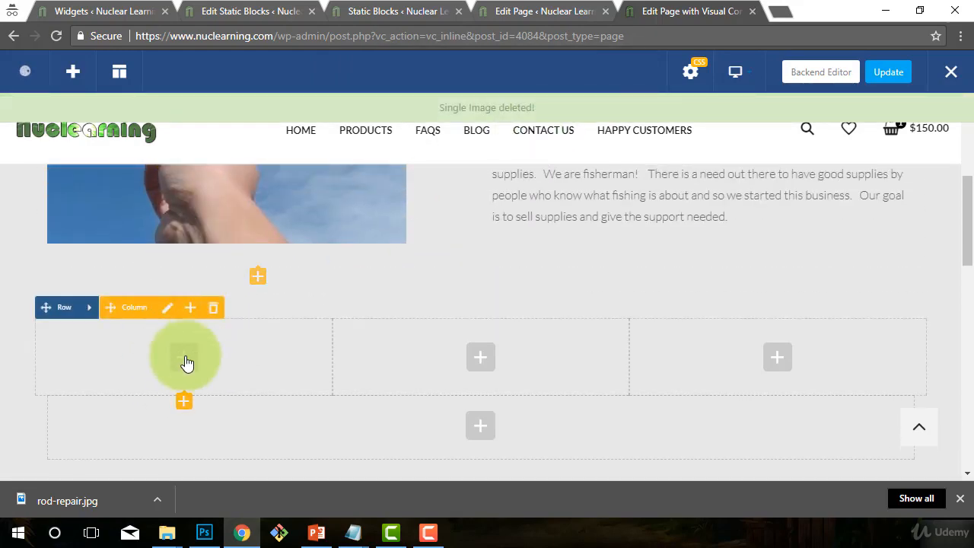
Add a Single Image element to the first column showing the bearded man's portrait from the media library, and save it.
click(183, 358)
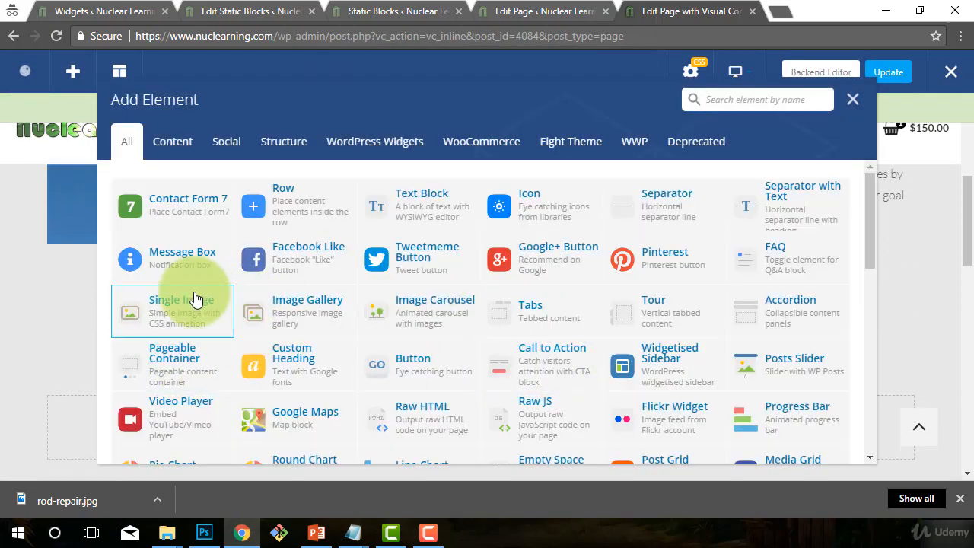
click(185, 311)
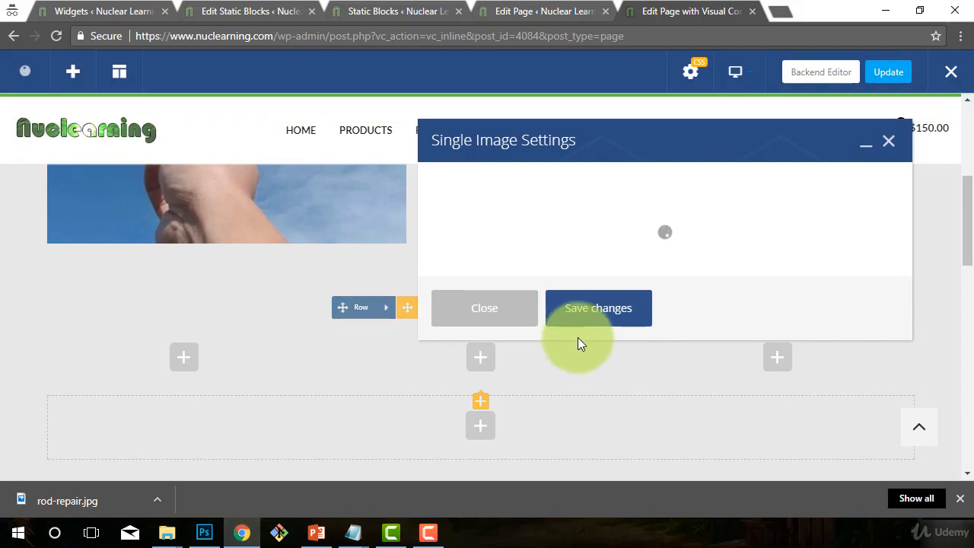
scroll(501, 299, down, 2)
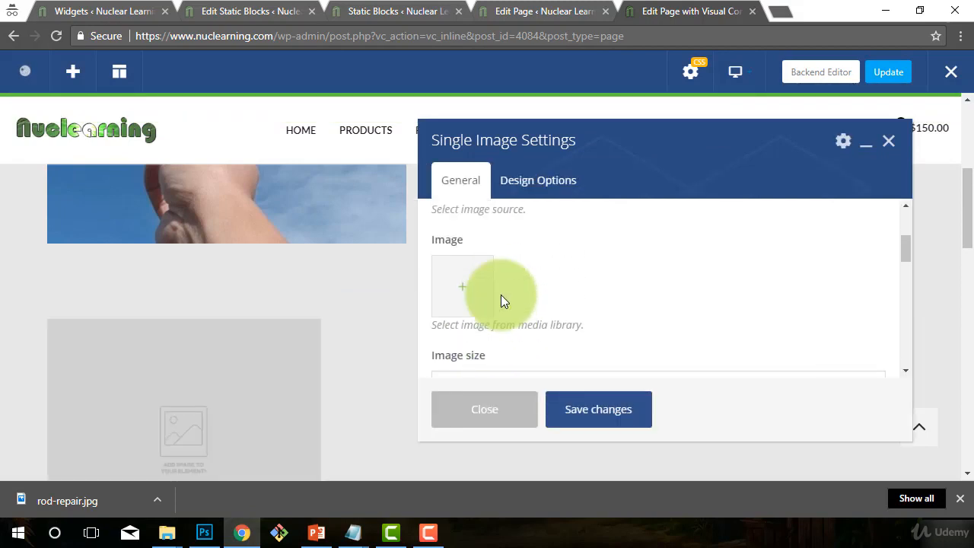
scroll(477, 287, up, 1)
click(452, 358)
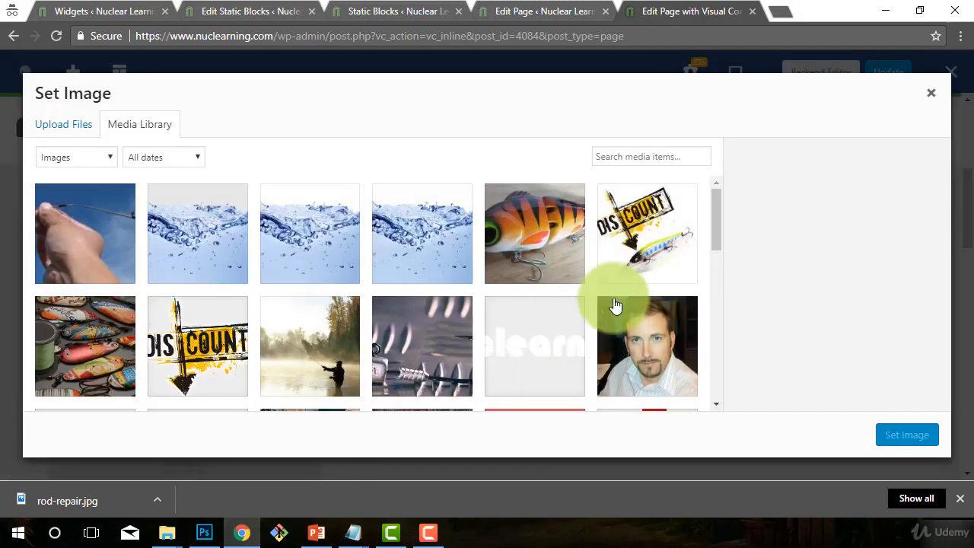
click(637, 335)
click(903, 441)
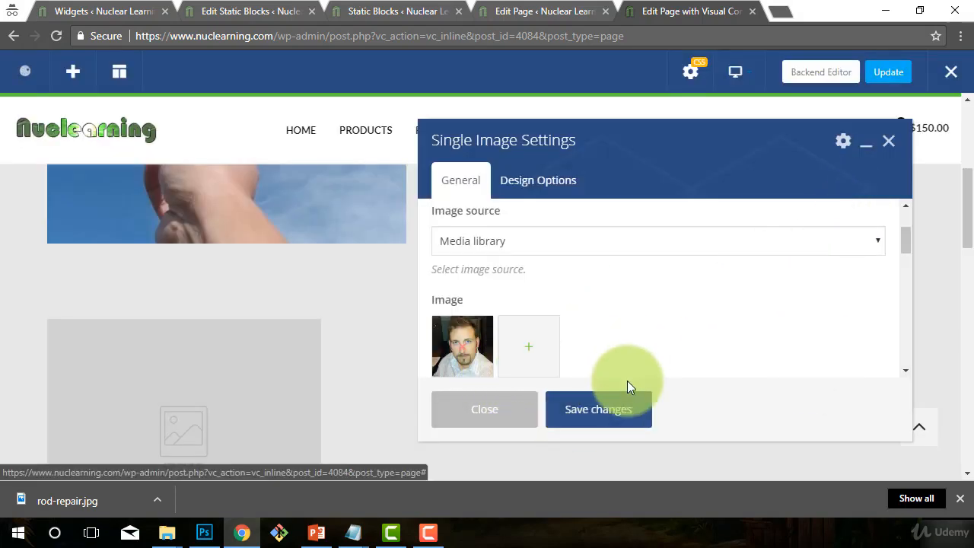
click(611, 410)
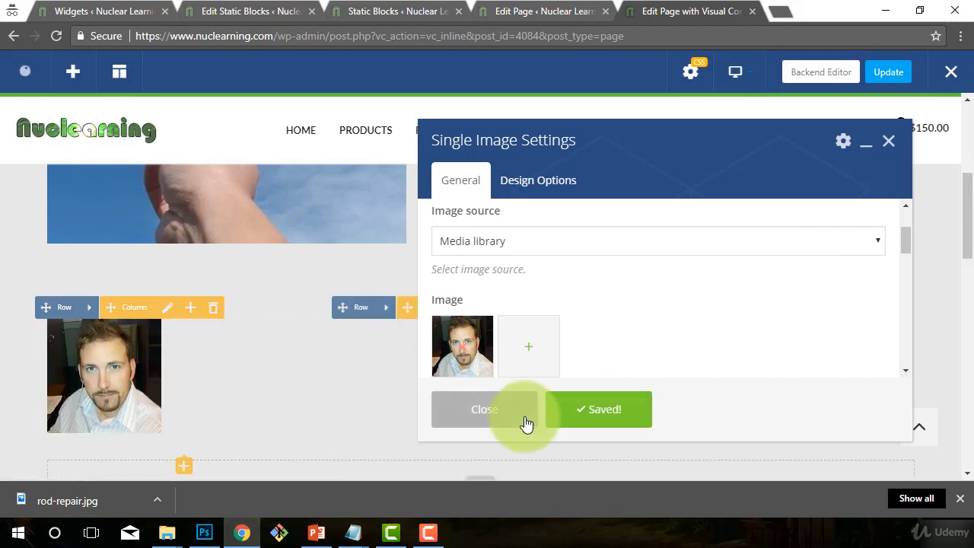
Set the portrait's image size to medium, save the change, and close the Single Image settings.
scroll(582, 337, down, 2)
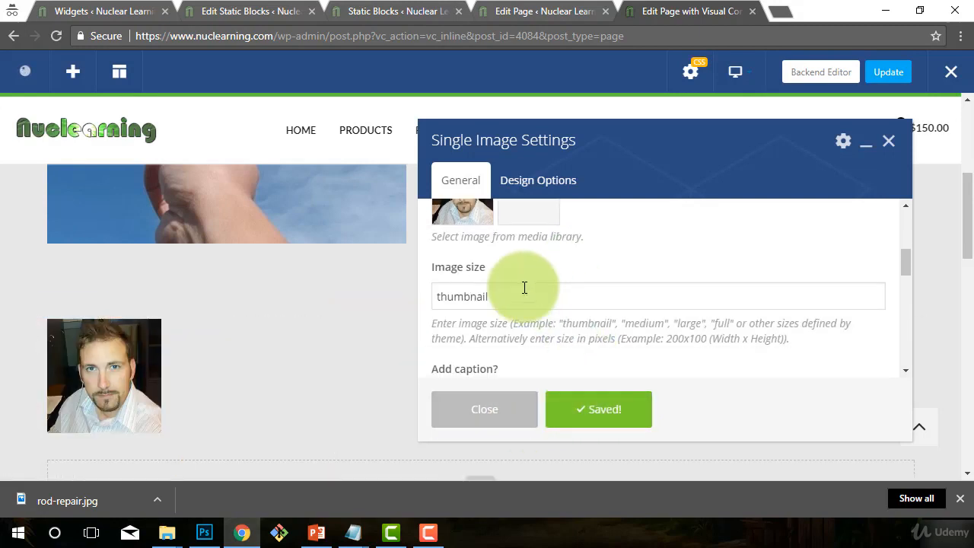
double_click(452, 295)
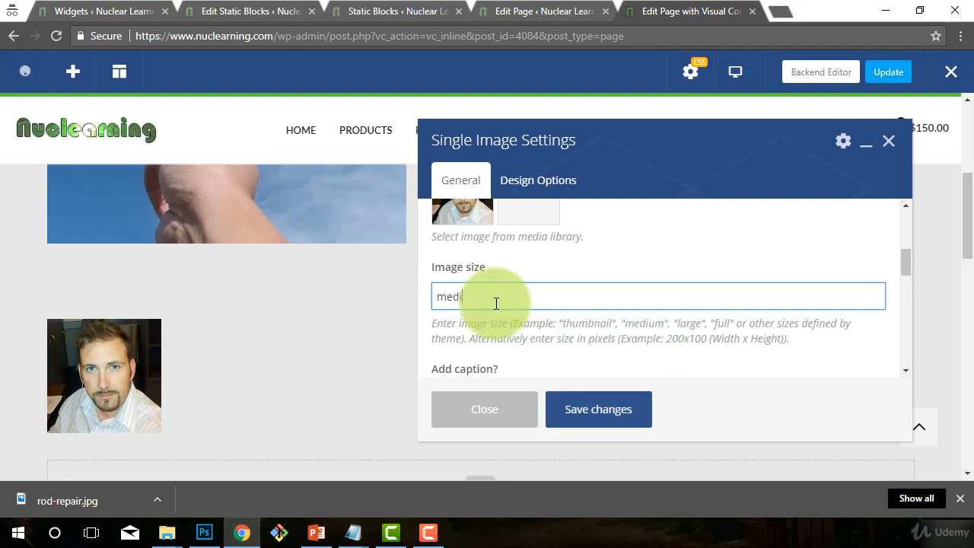
text(medium)
click(572, 411)
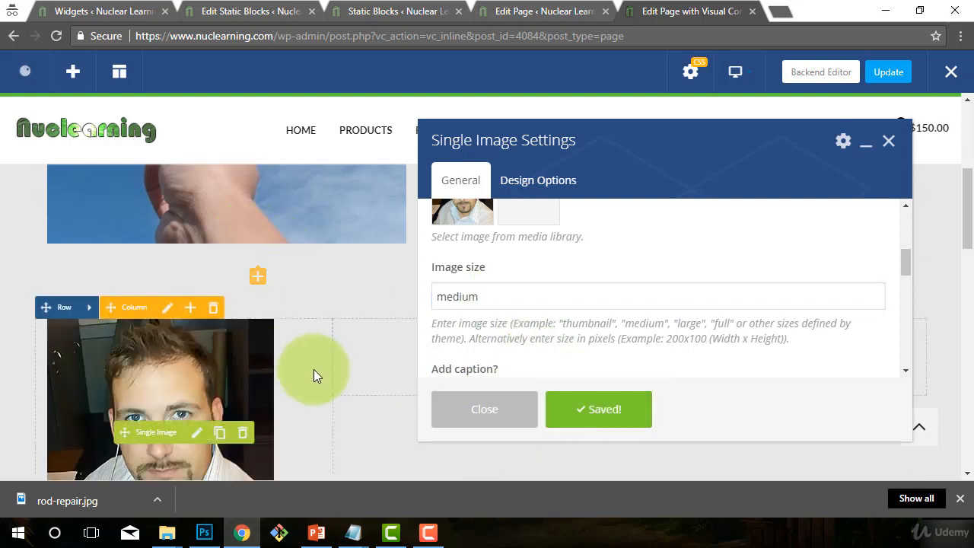
scroll(314, 375, down, 2)
scroll(314, 375, up, 1)
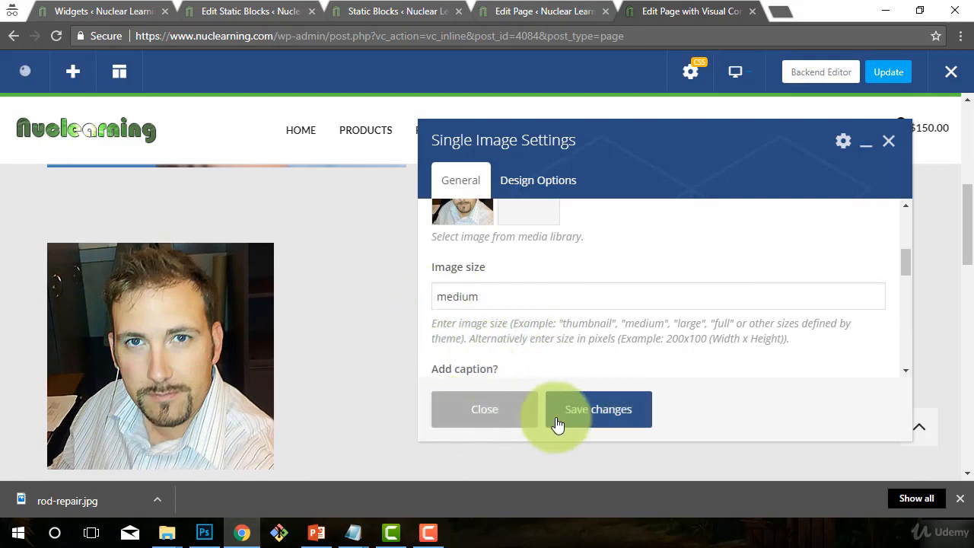
click(504, 417)
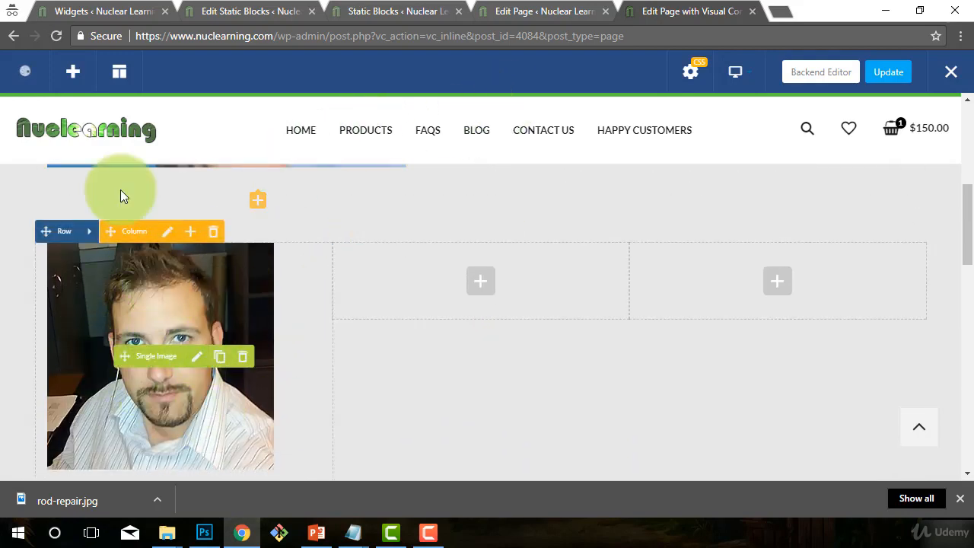
Add a Custom Heading element below the portrait in the first column, finding it by searching the elements for "head".
scroll(160, 331, down, 1)
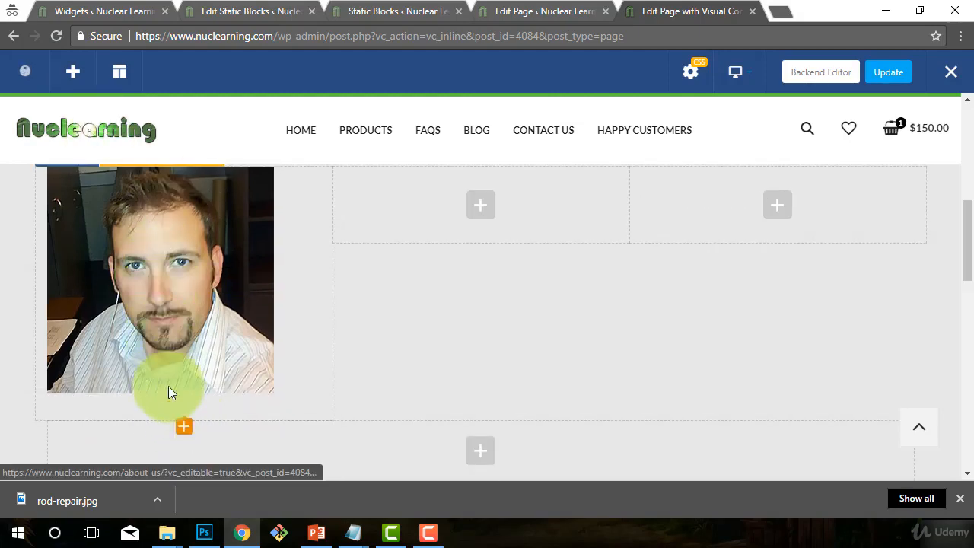
click(184, 428)
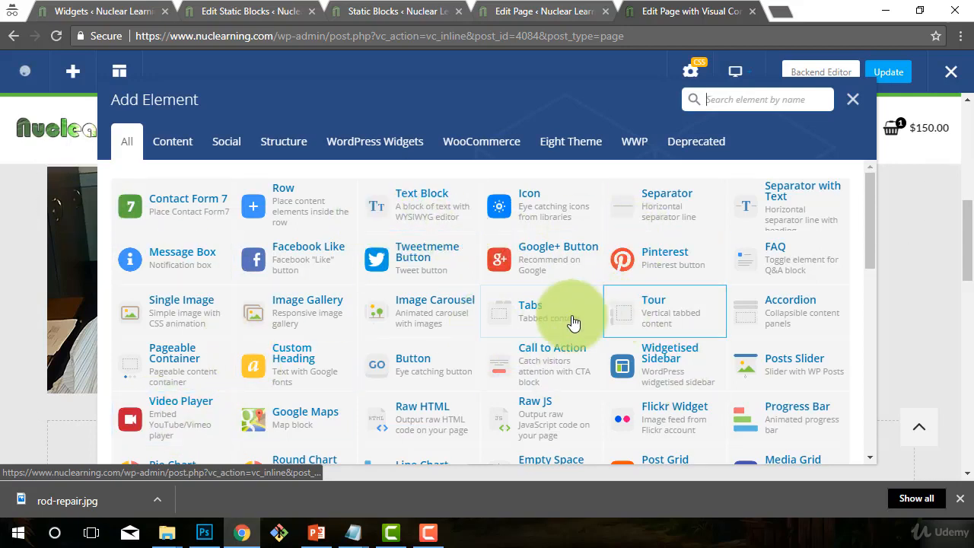
scroll(365, 213, down, 2)
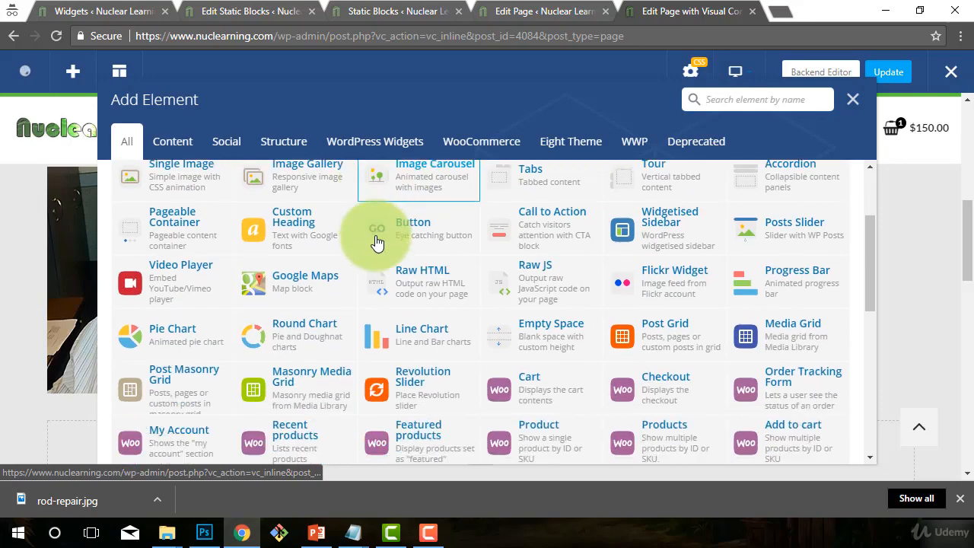
scroll(120, 261, up, 2)
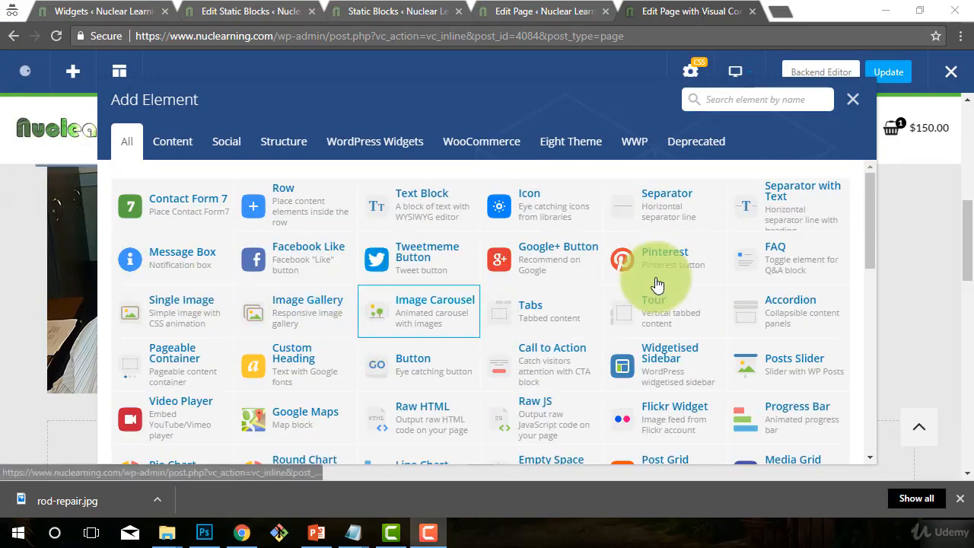
click(772, 92)
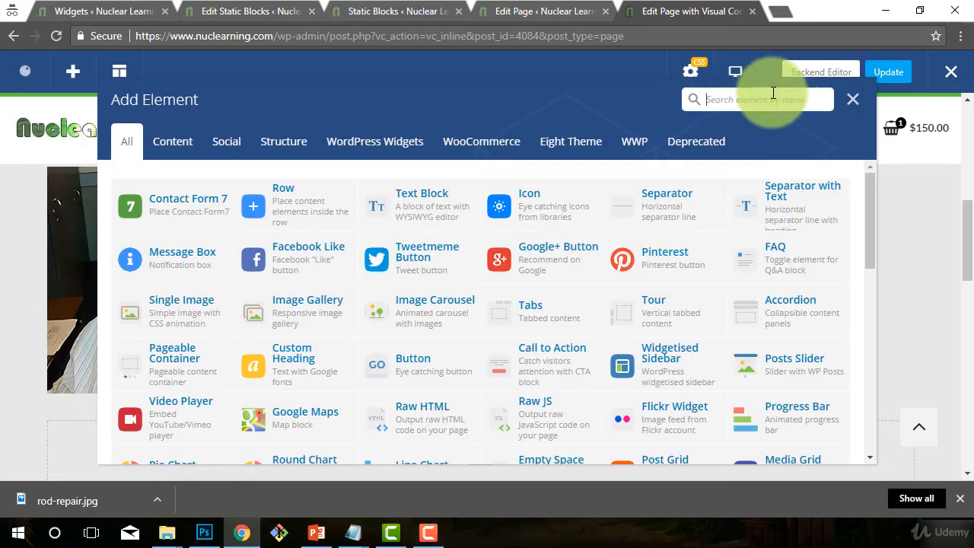
text(head)
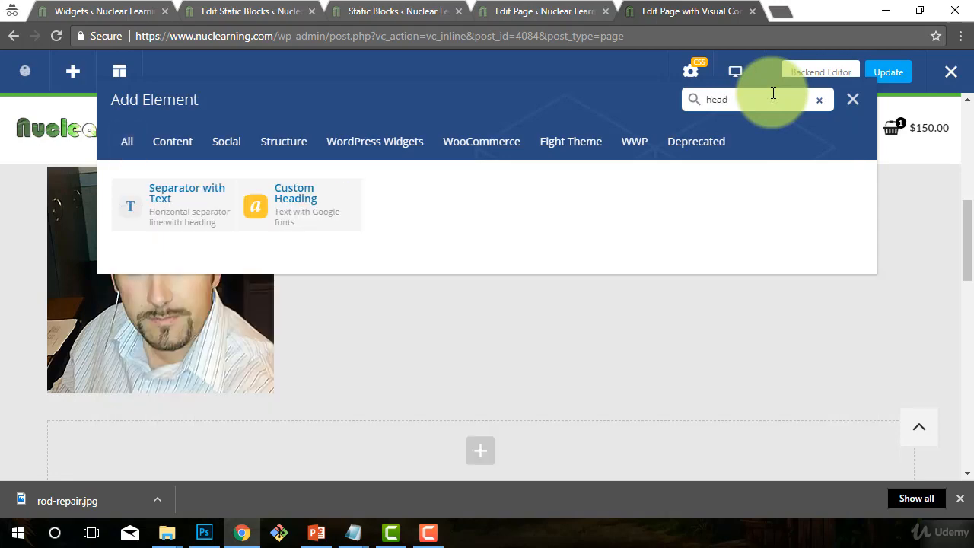
click(303, 213)
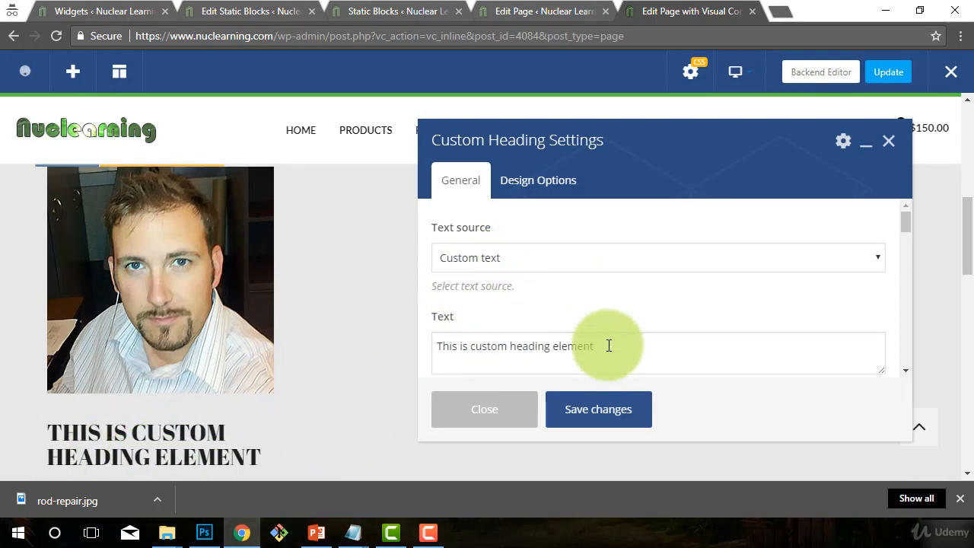
Replace the custom heading's placeholder text with the person's first name in capitals followed by (CEO).
scroll(554, 348, down, 1)
scroll(556, 350, up, 1)
scroll(533, 315, down, 3)
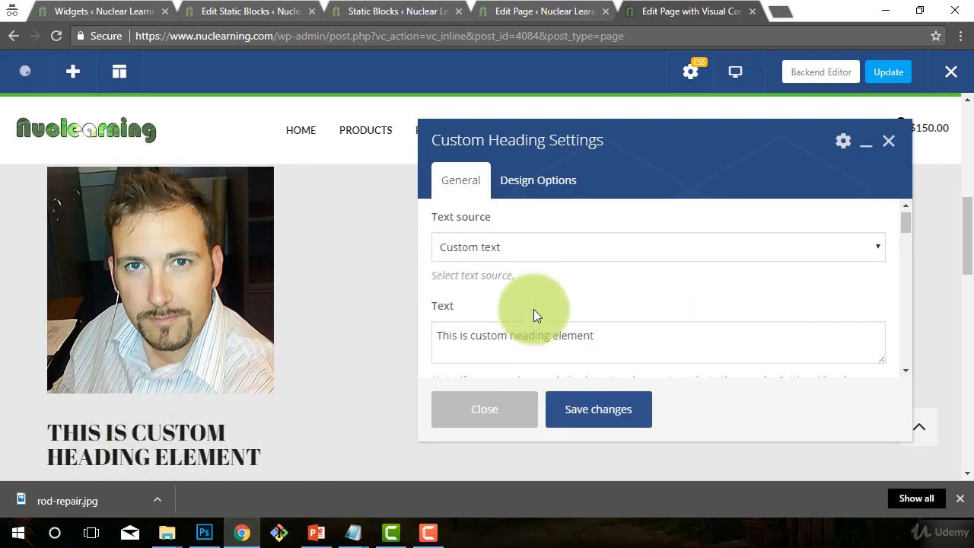
scroll(524, 319, up, 3)
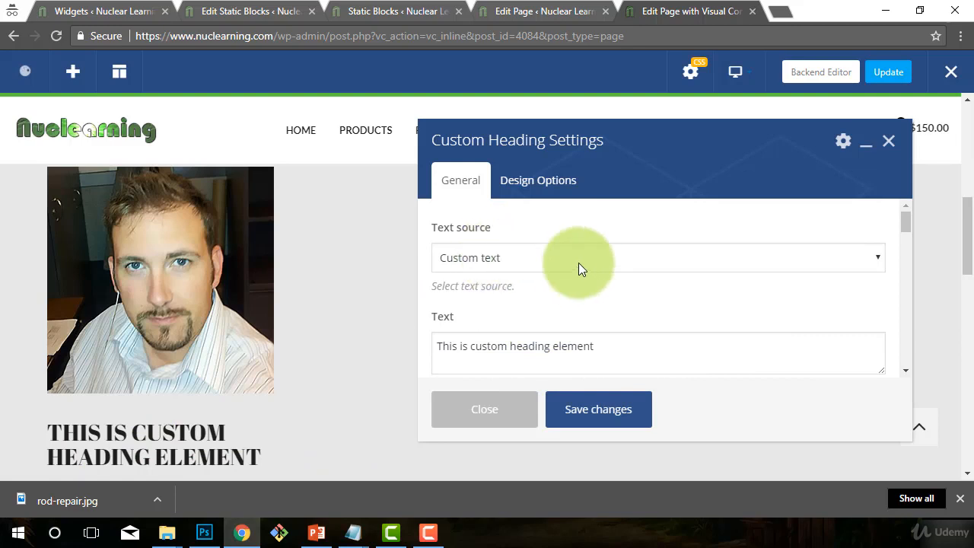
click(457, 345)
drag(602, 346, 435, 346)
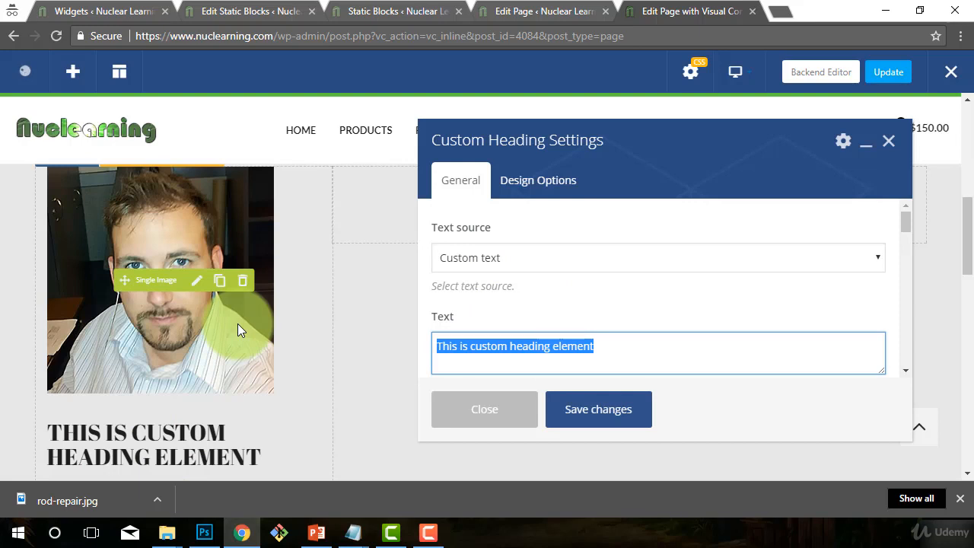
text(CORY (CEO)
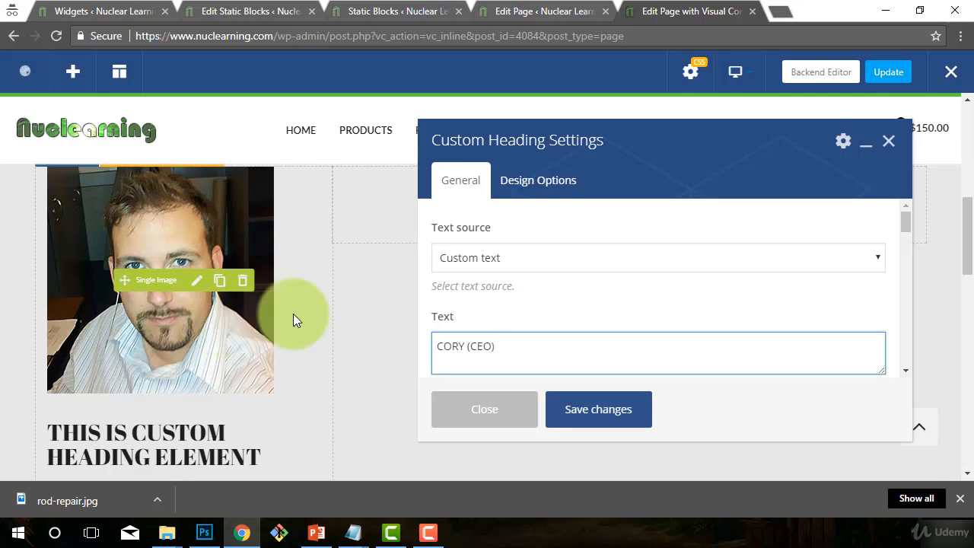
Set the custom heading's element tag to h3.
scroll(631, 292, down, 1)
scroll(630, 292, down, 3)
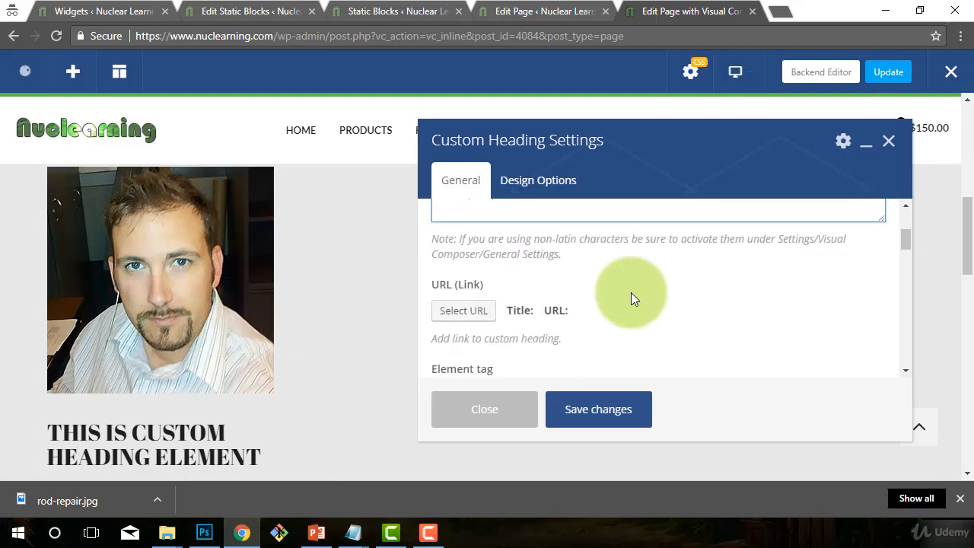
click(560, 239)
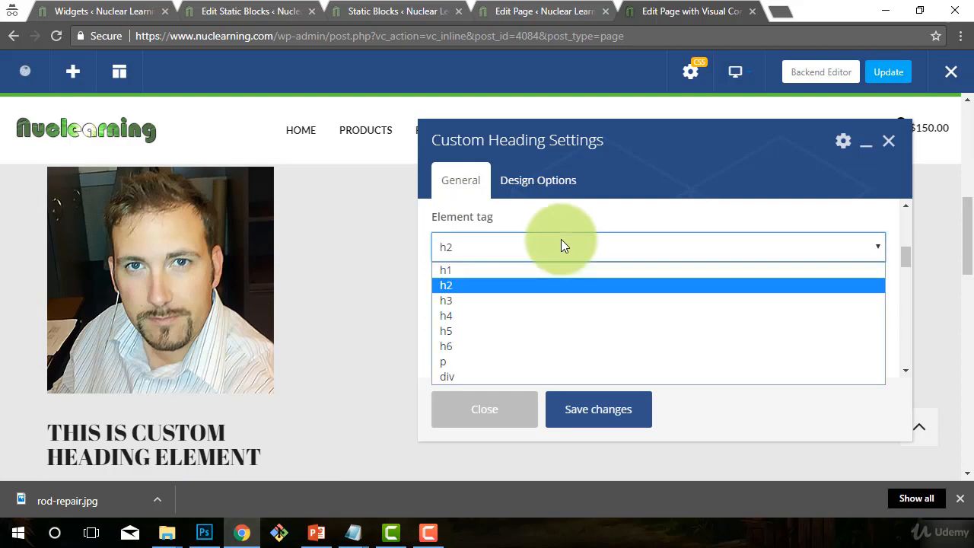
click(455, 297)
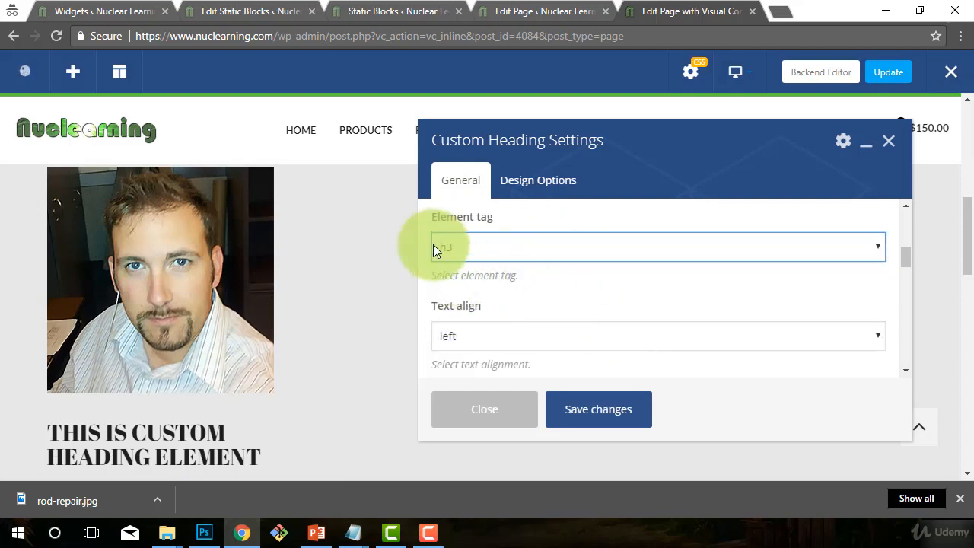
click(530, 242)
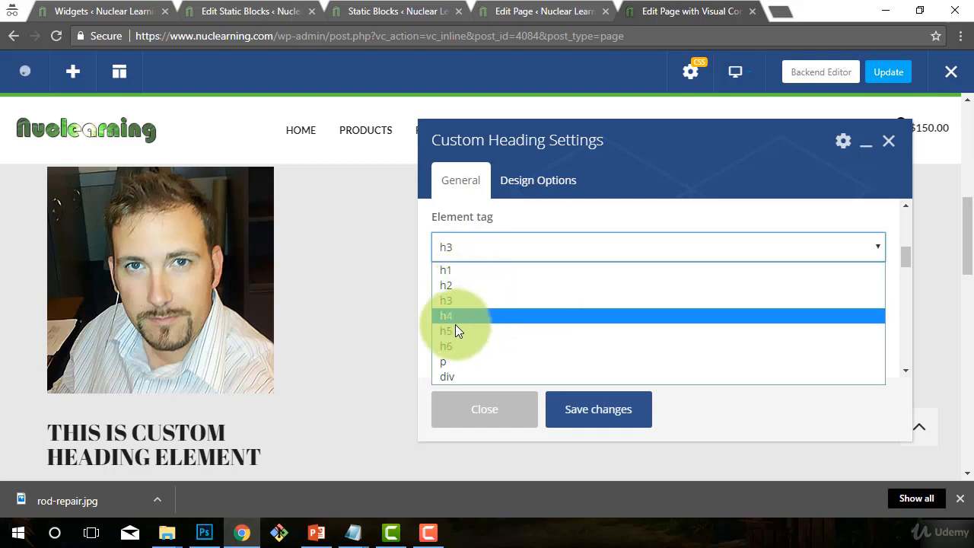
click(542, 259)
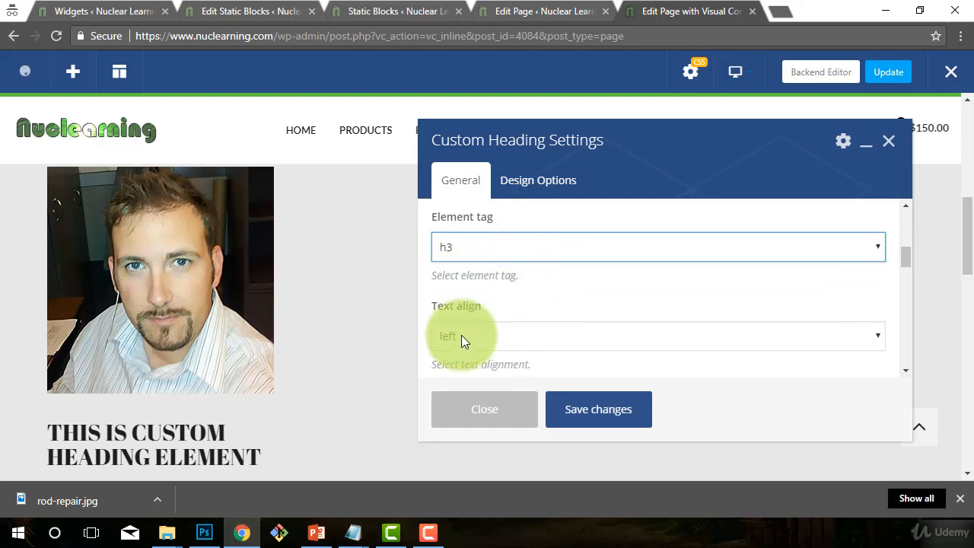
Set the custom heading's text alignment to center, save the changes, and close its settings.
click(508, 327)
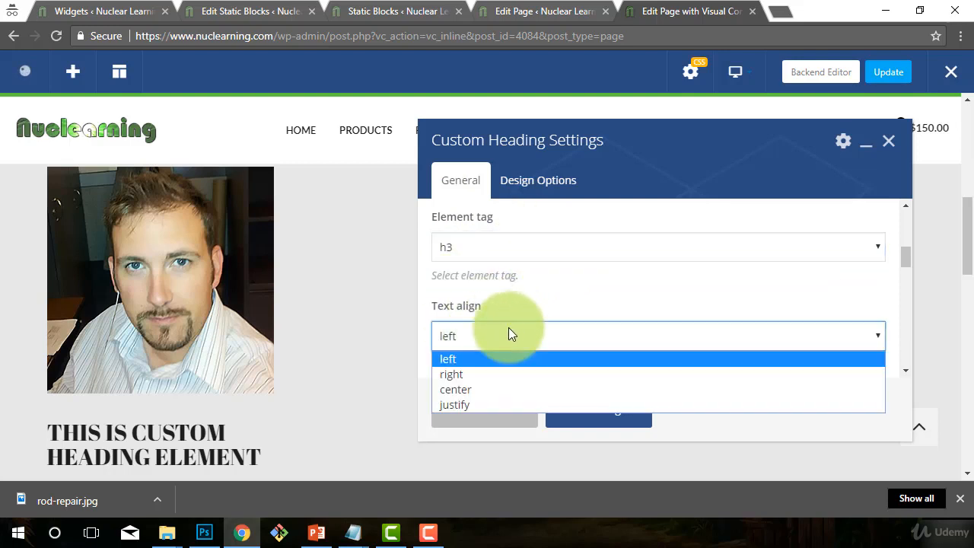
click(473, 385)
scroll(502, 362, down, 4)
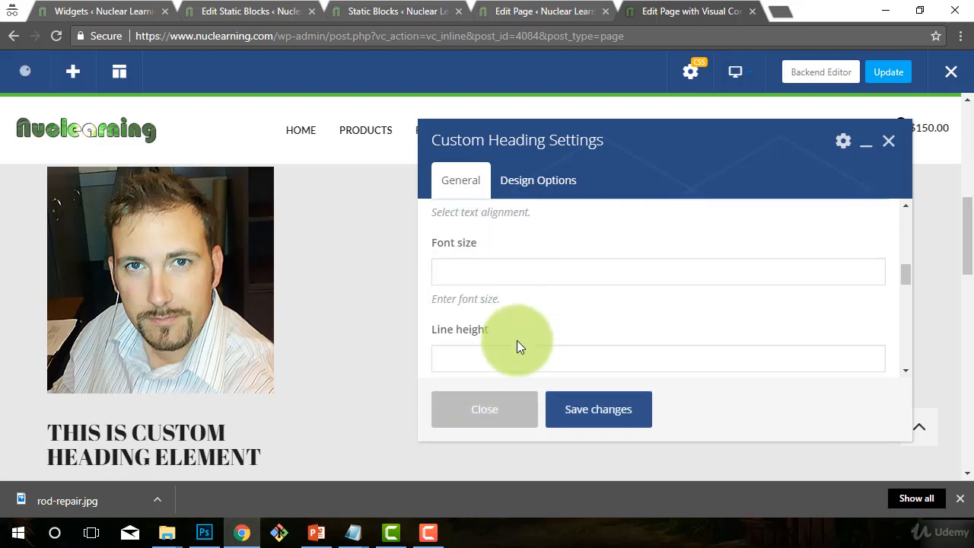
scroll(508, 332, down, 2)
scroll(474, 238, up, 1)
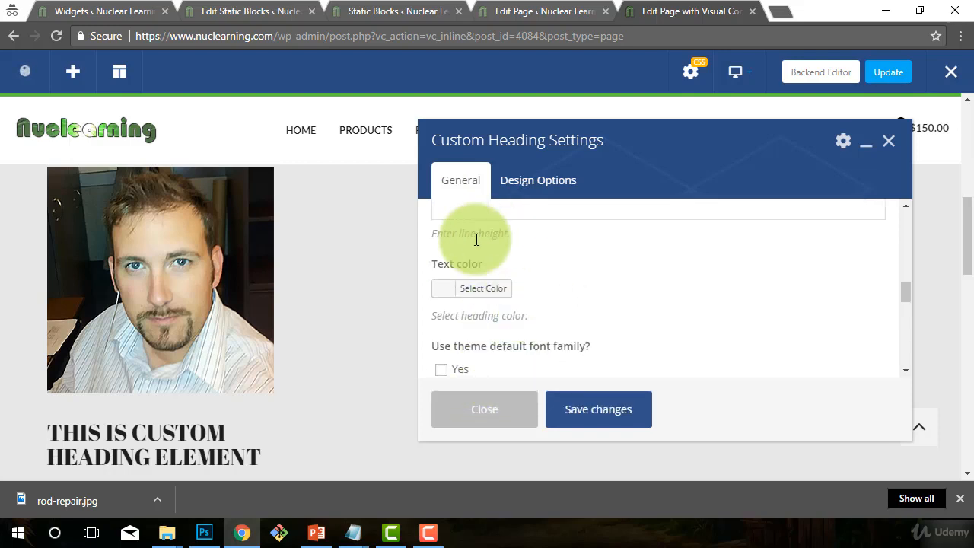
scroll(504, 360, down, 1)
scroll(516, 328, down, 1)
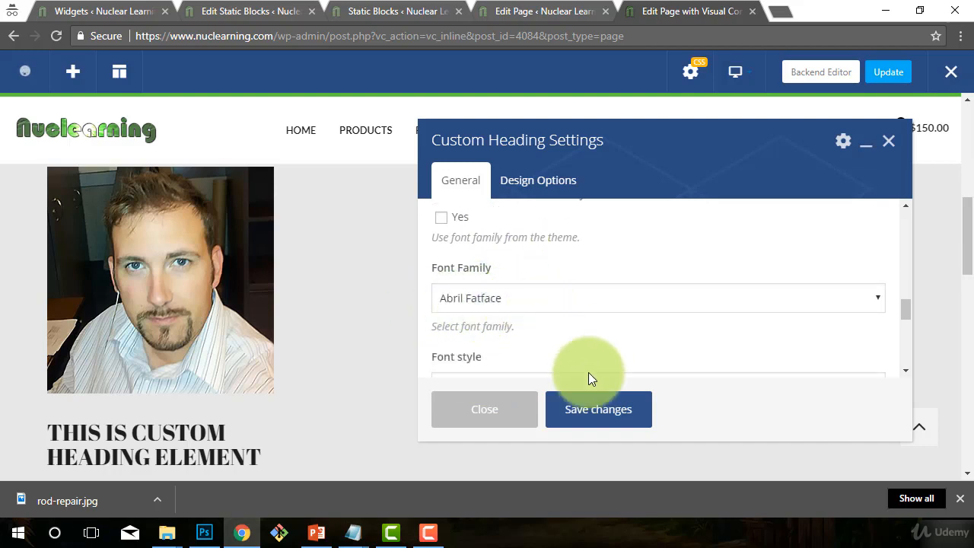
click(580, 411)
click(480, 419)
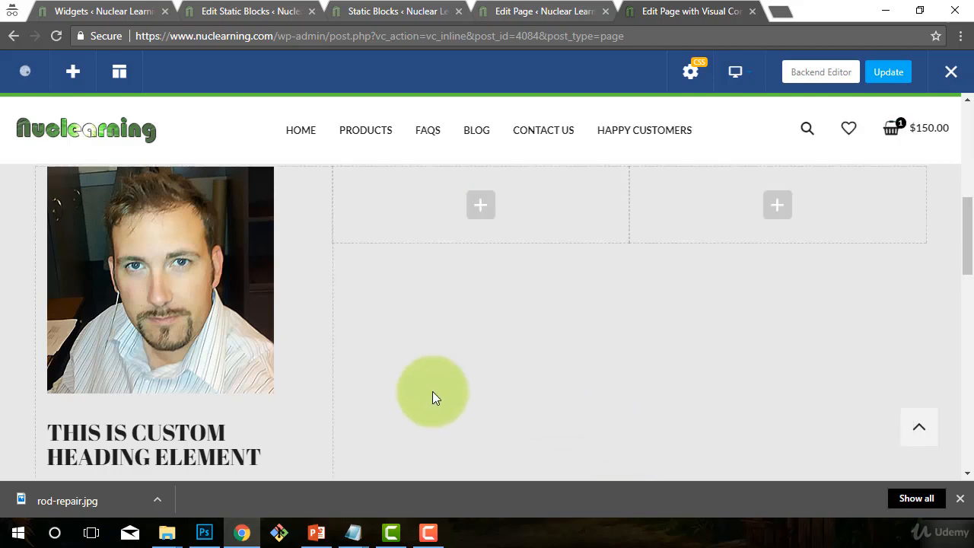
Open the settings of the "How We Came" heading and examine its element tag, line height and text color.
scroll(447, 420, up, 5)
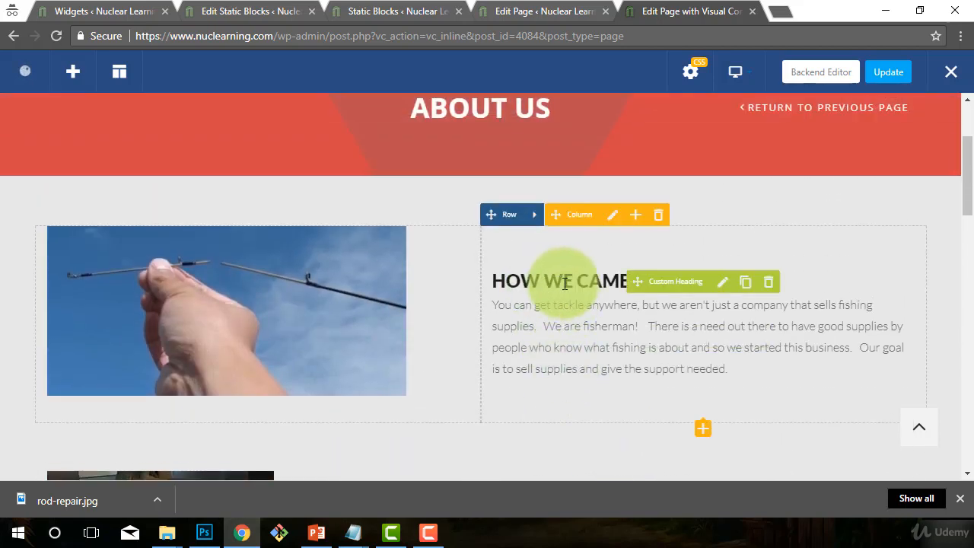
click(723, 282)
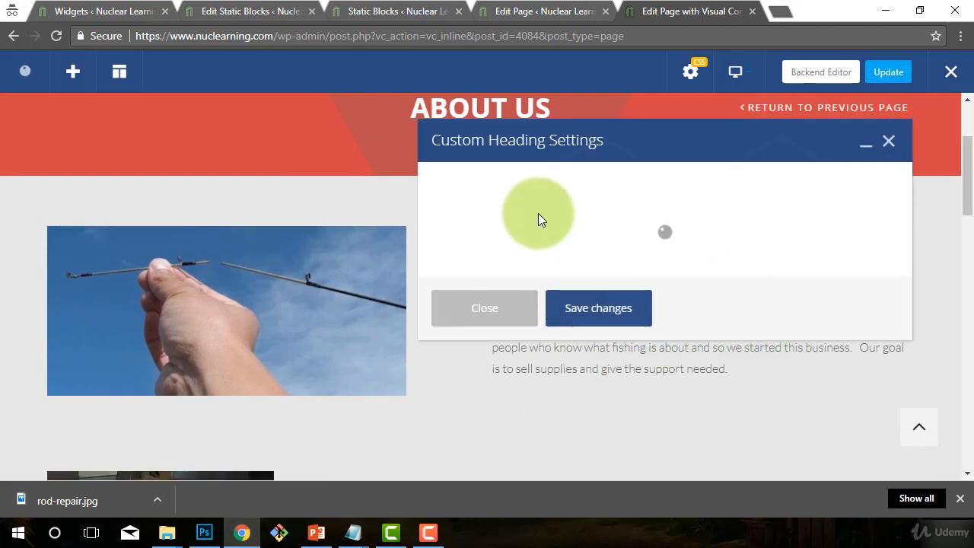
scroll(616, 283, down, 3)
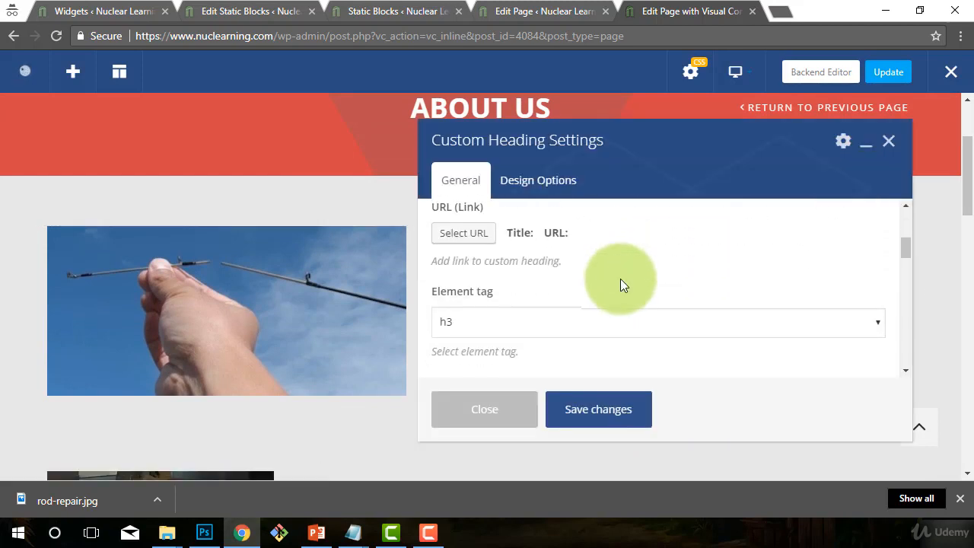
scroll(620, 279, down, 2)
scroll(622, 278, down, 2)
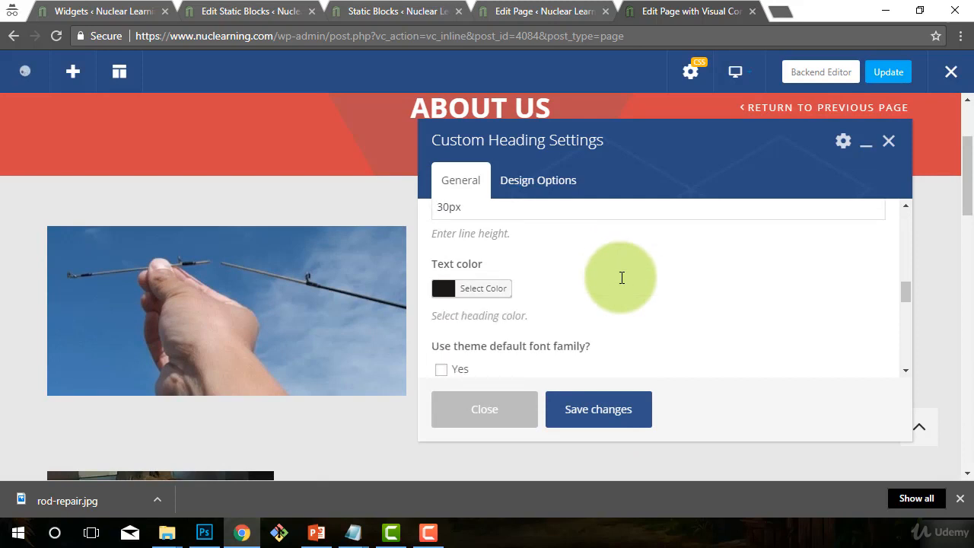
scroll(620, 280, up, 1)
scroll(615, 293, down, 4)
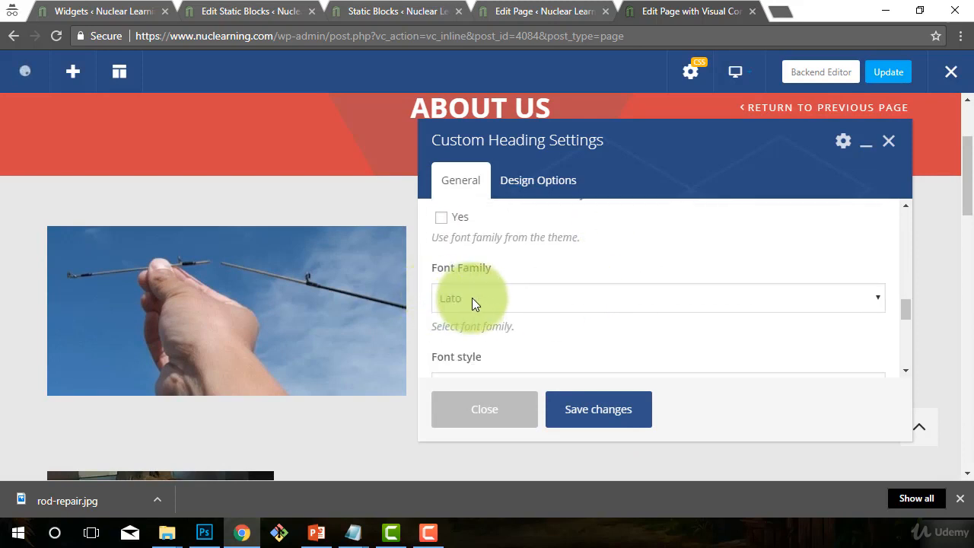
Check the font family and font style used by the "How We Came" heading, leaving them as they are, and close its settings.
scroll(474, 298, down, 4)
scroll(545, 285, up, 4)
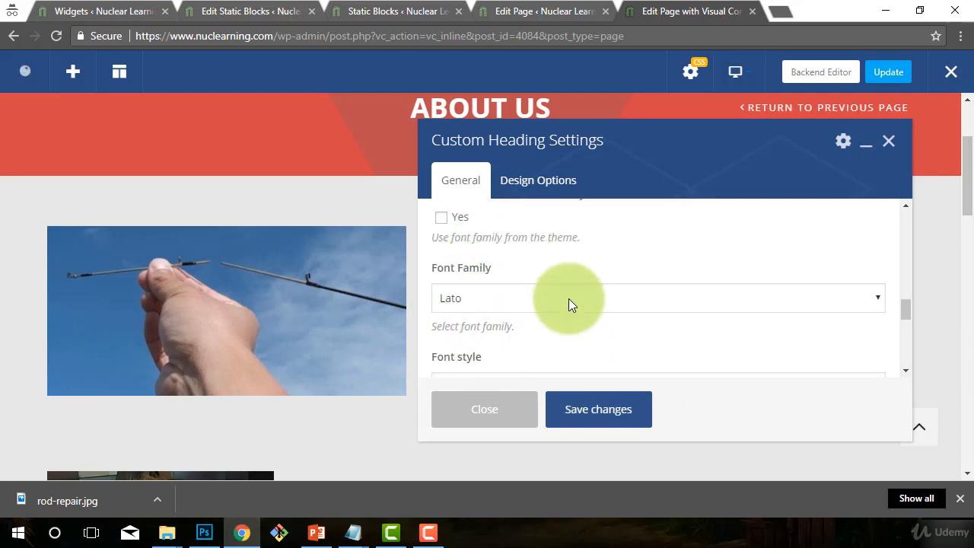
click(543, 294)
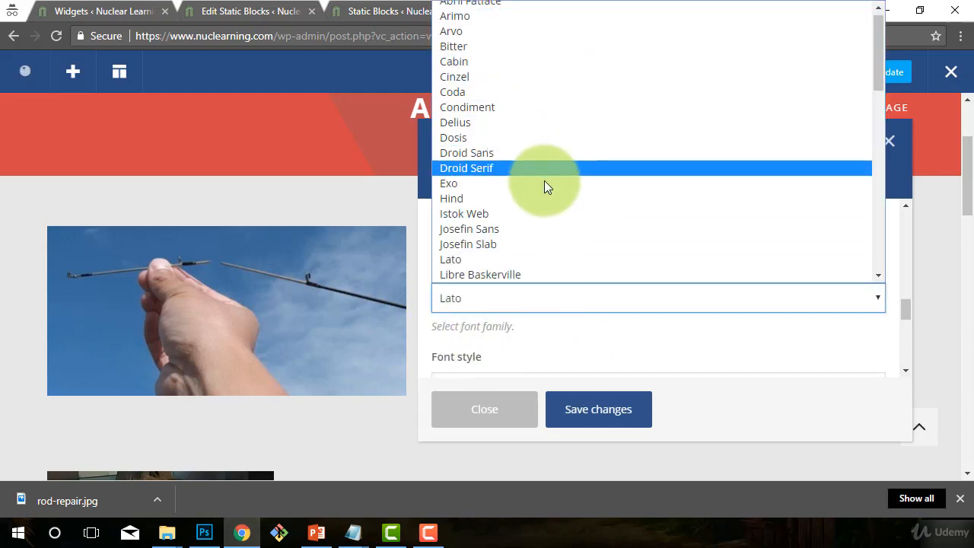
click(520, 352)
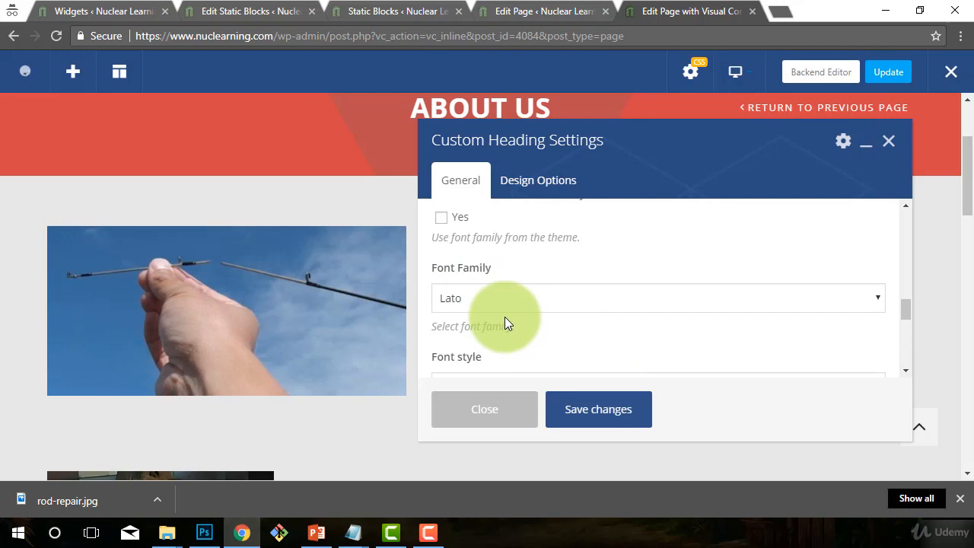
scroll(504, 316, down, 1)
scroll(552, 288, down, 1)
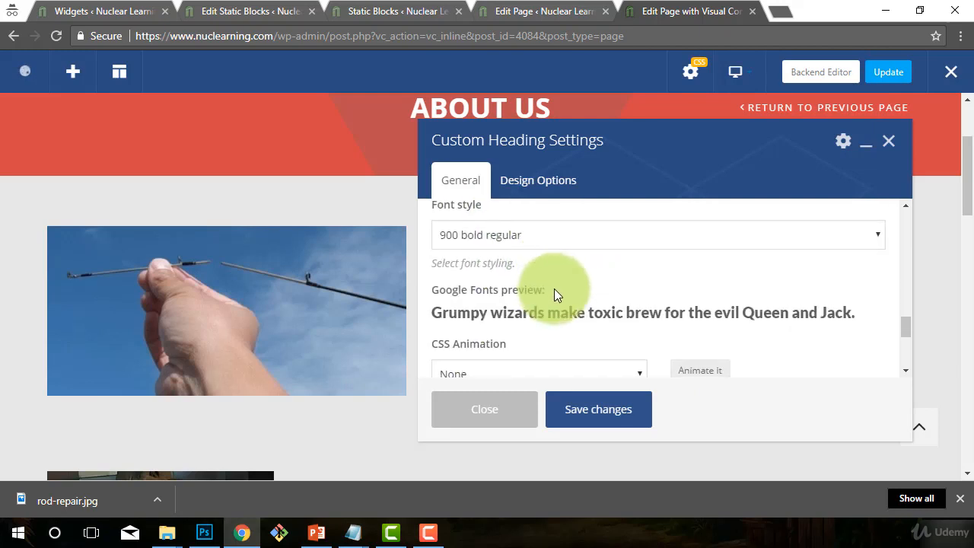
scroll(583, 313, down, 1)
scroll(585, 315, up, 3)
scroll(584, 315, down, 1)
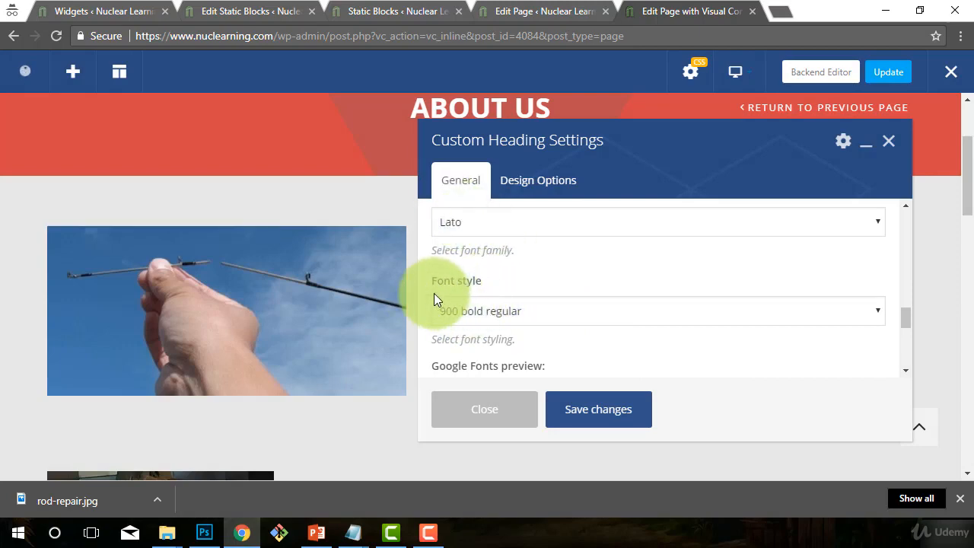
click(515, 421)
In the settings of the CEO name heading below the first portrait, set the text color to black.
scroll(441, 372, down, 3)
scroll(440, 372, down, 2)
mouse_move(180, 350)
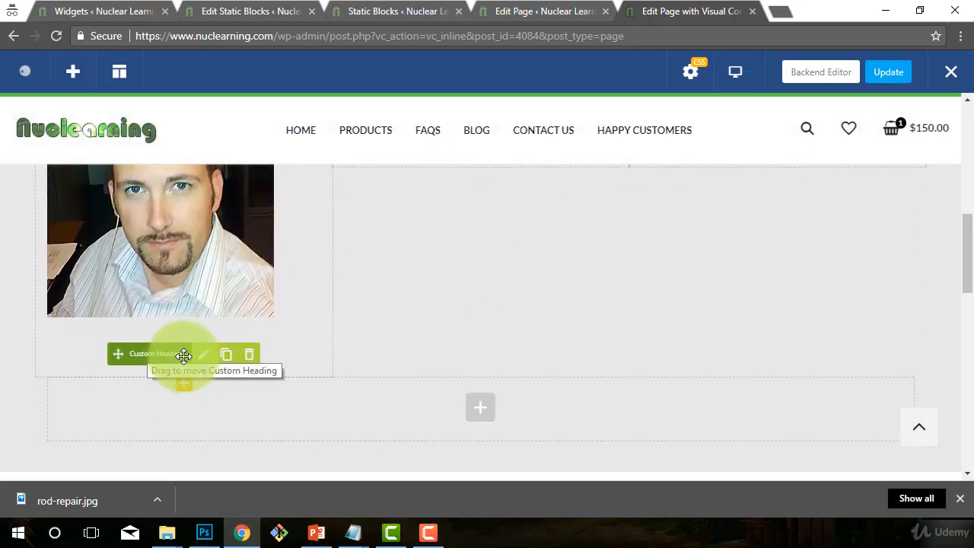
click(202, 356)
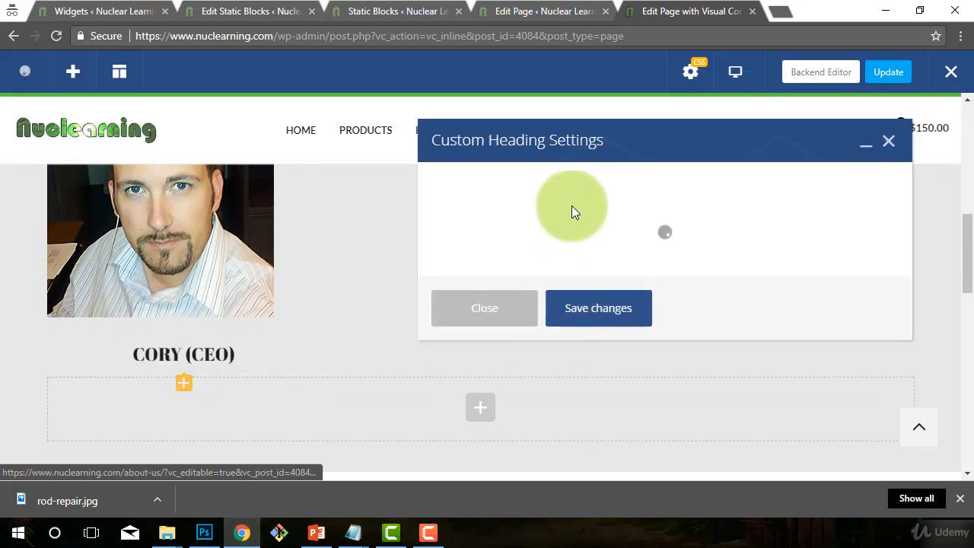
scroll(581, 210, down, 2)
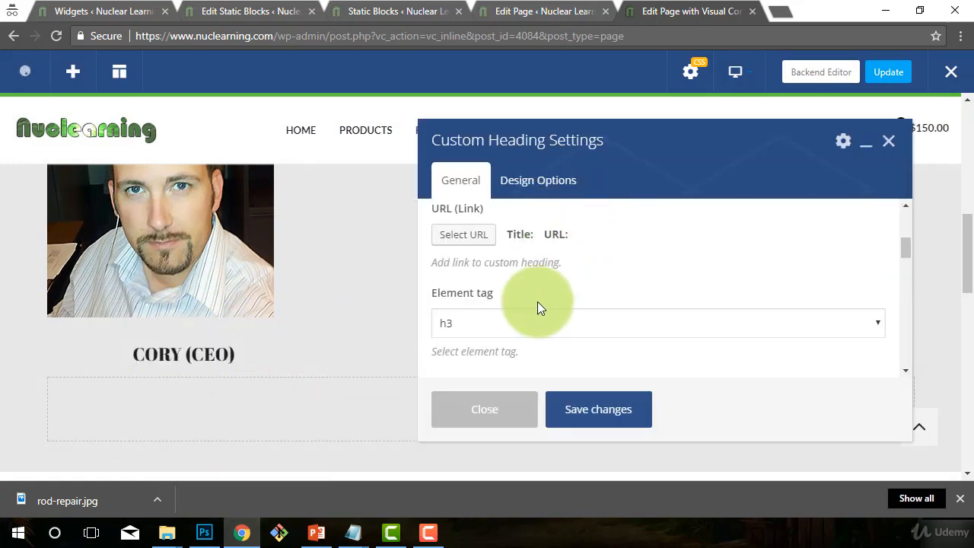
scroll(536, 304, down, 2)
scroll(535, 308, down, 2)
scroll(522, 313, up, 1)
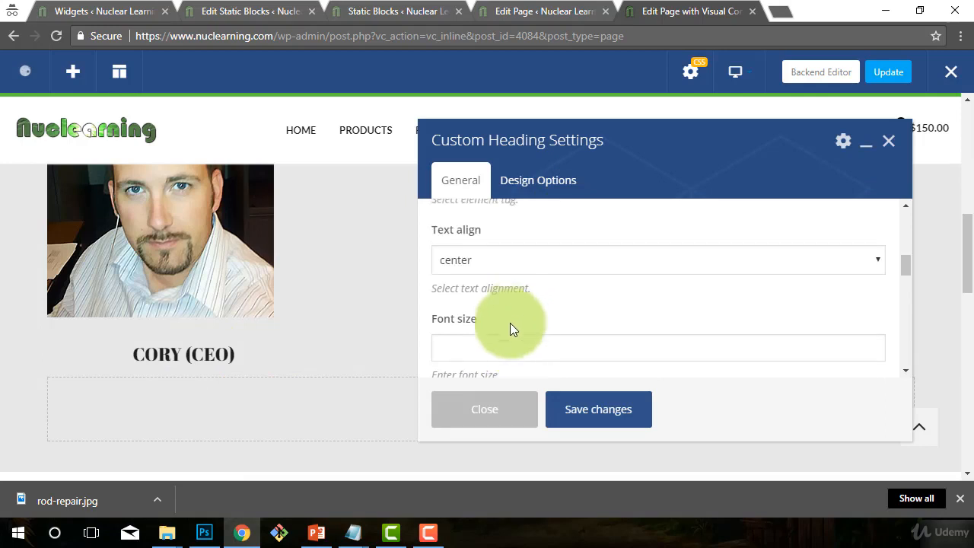
scroll(511, 278, down, 2)
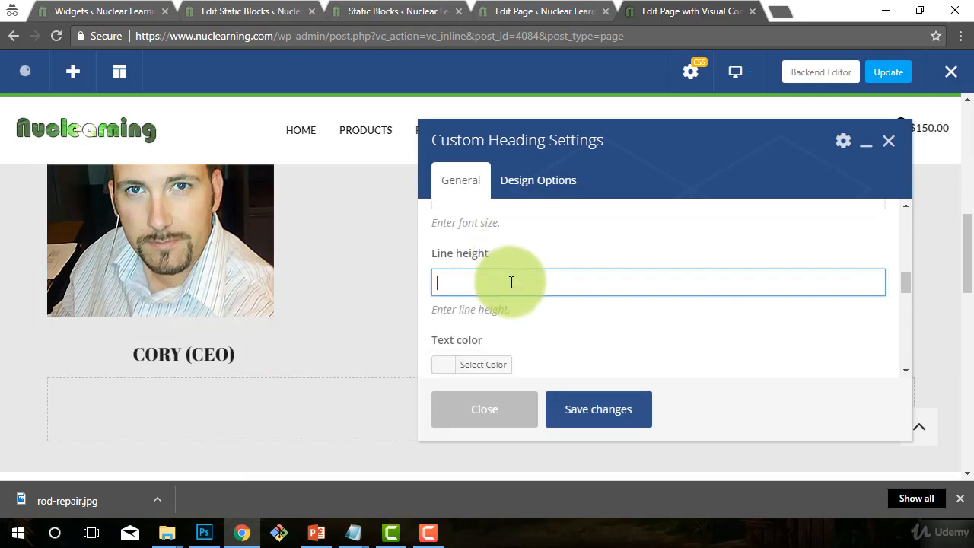
scroll(512, 282, down, 2)
scroll(507, 279, up, 1)
click(456, 290)
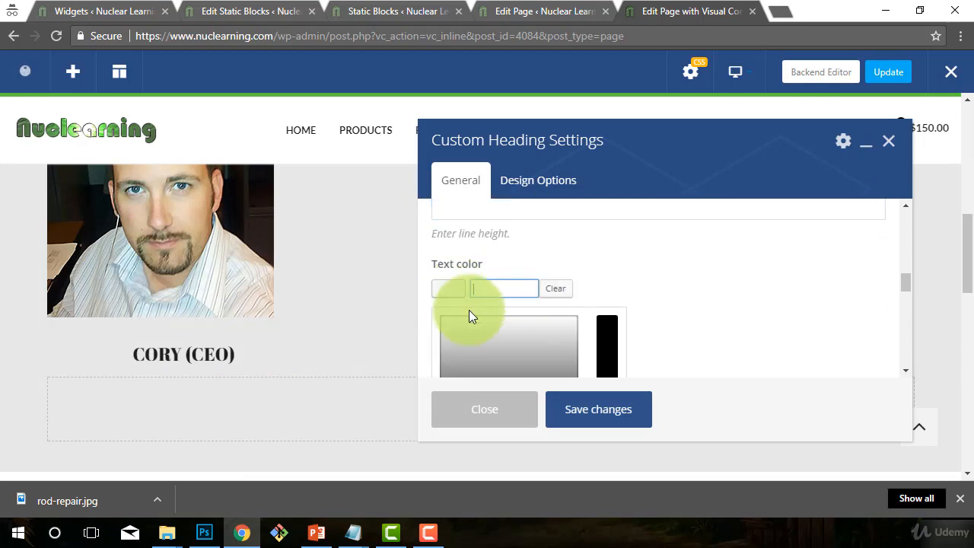
click(500, 337)
scroll(457, 365, down, 5)
scroll(509, 331, up, 4)
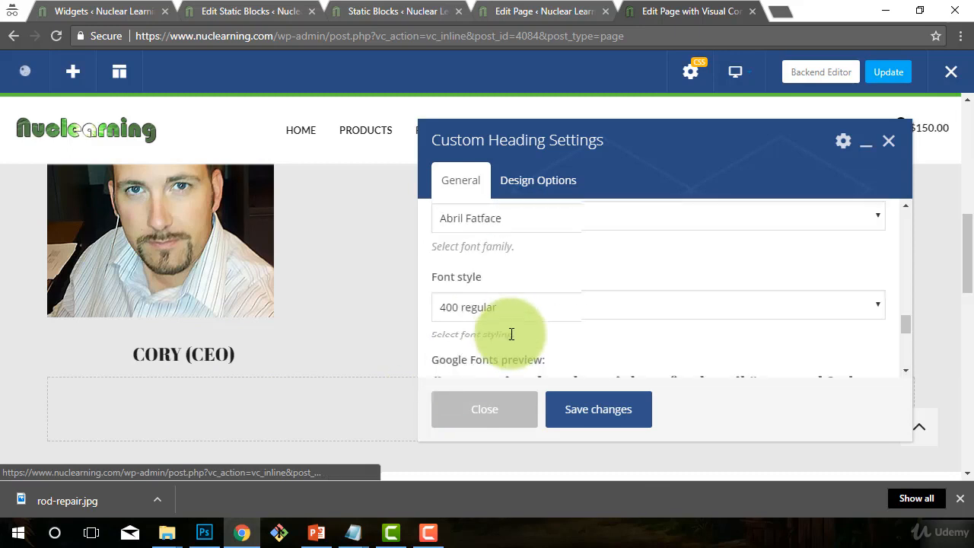
scroll(512, 334, up, 4)
click(448, 356)
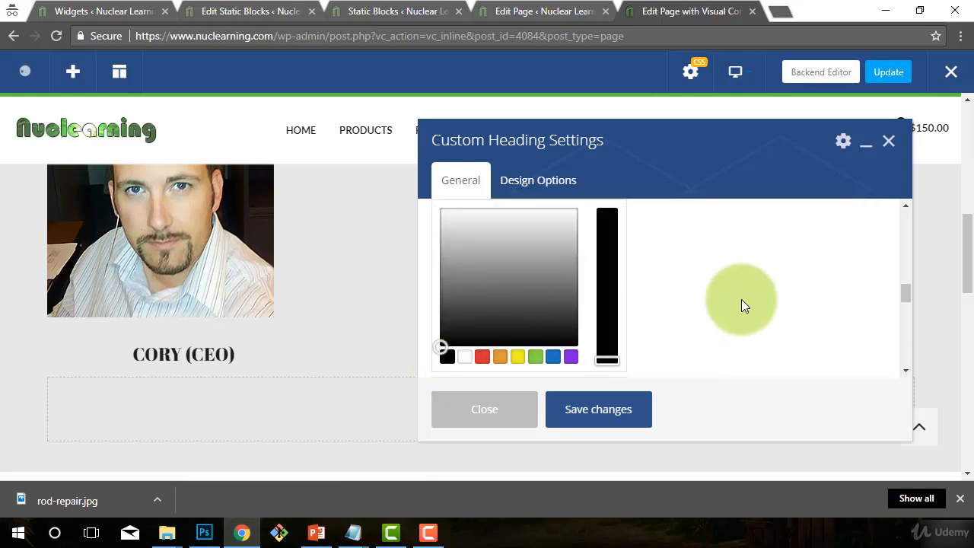
Set the CEO heading's font family to Lato and font style to 900 bold regular, save the changes, and close its settings.
scroll(729, 317, down, 4)
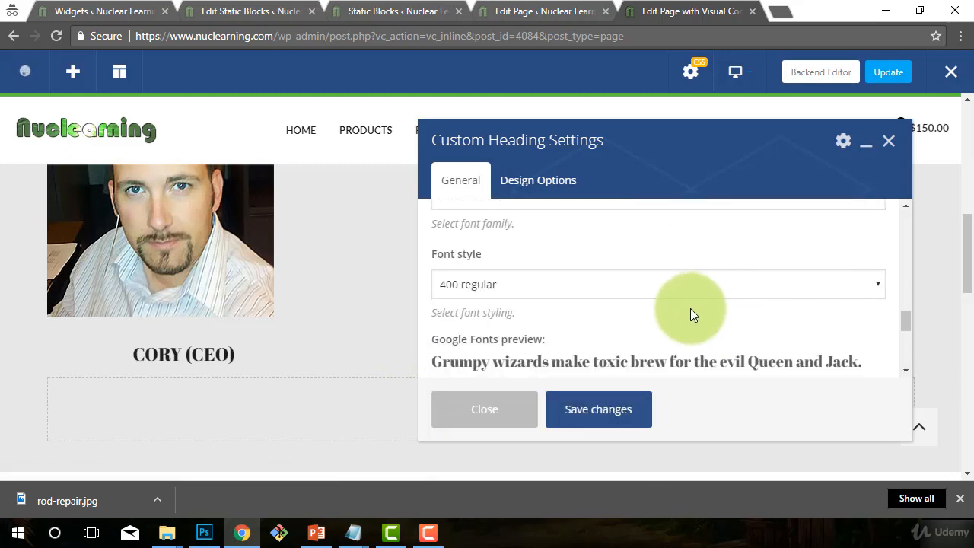
scroll(690, 314, up, 2)
click(502, 273)
key(l)
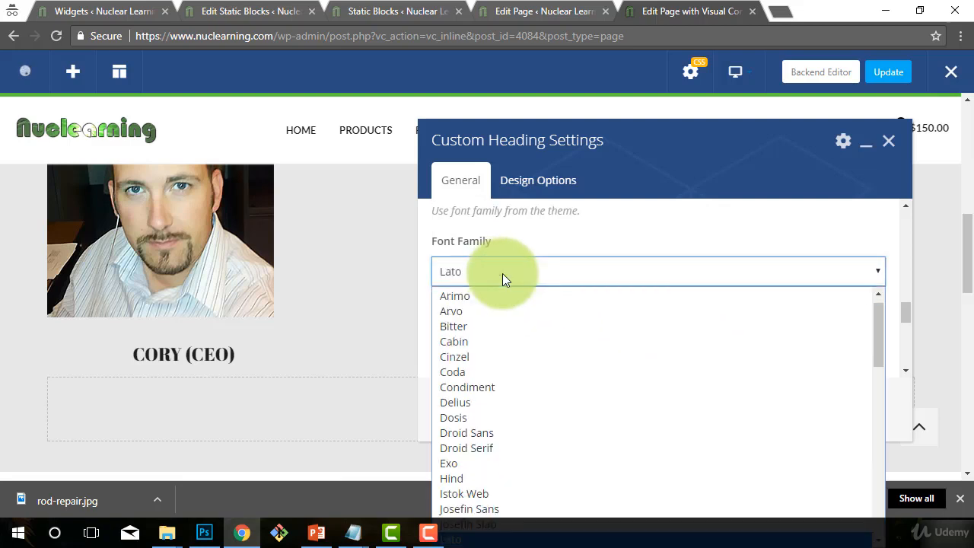
click(469, 278)
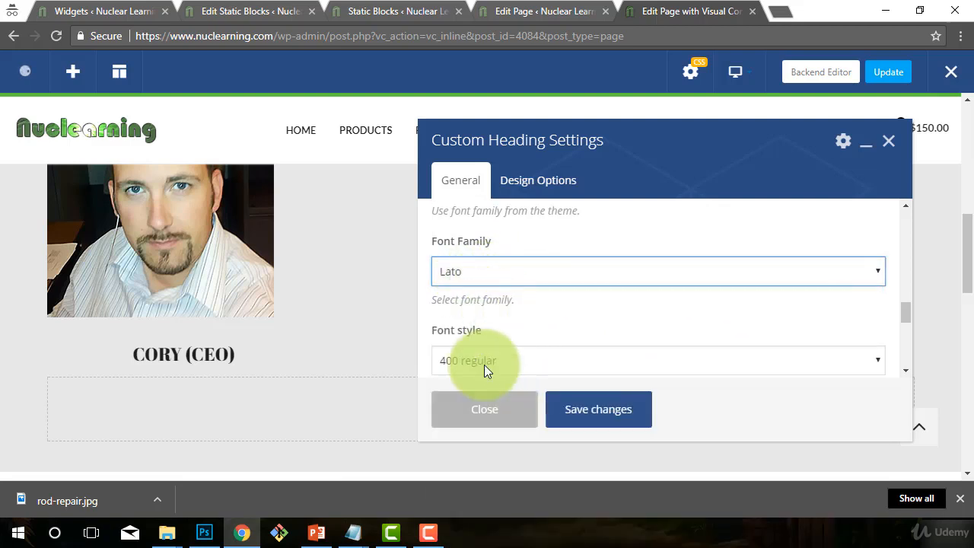
click(482, 359)
click(496, 506)
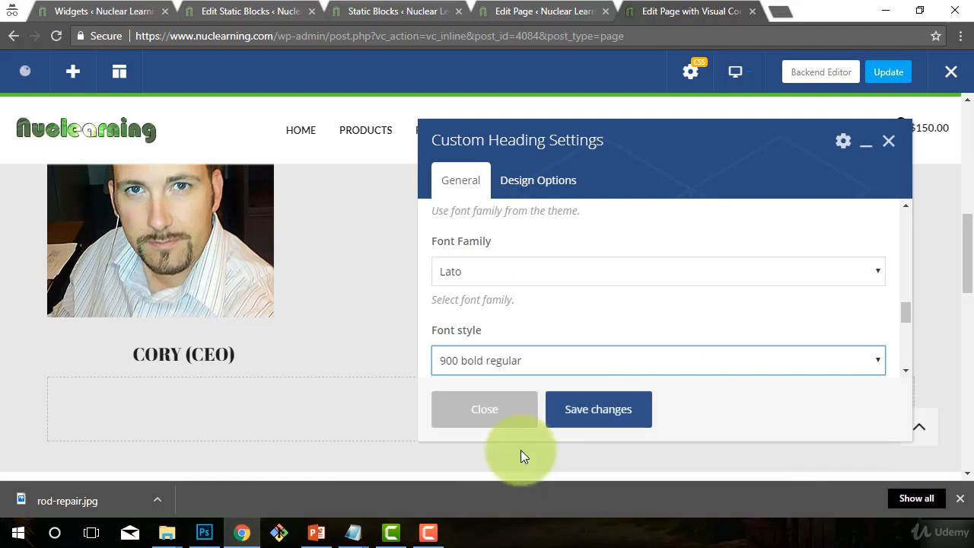
click(611, 413)
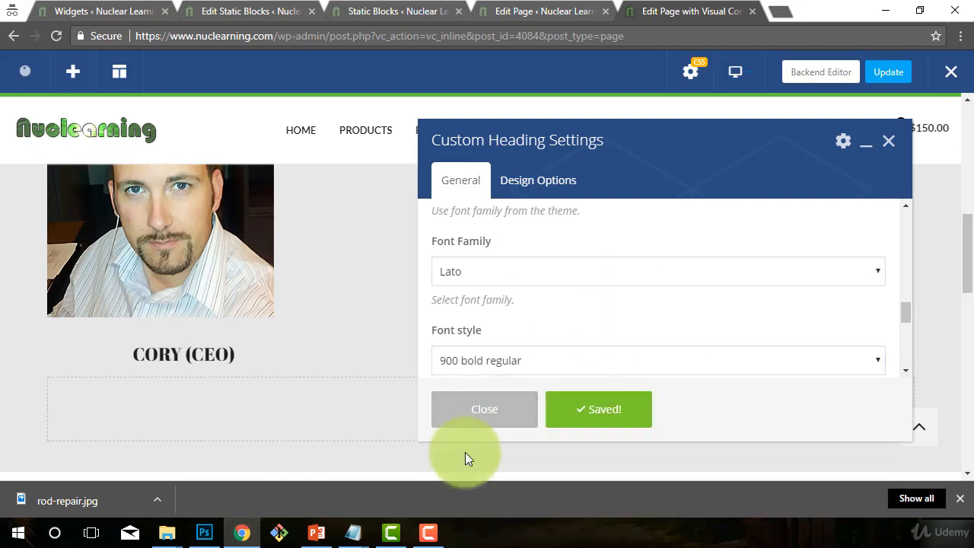
click(482, 411)
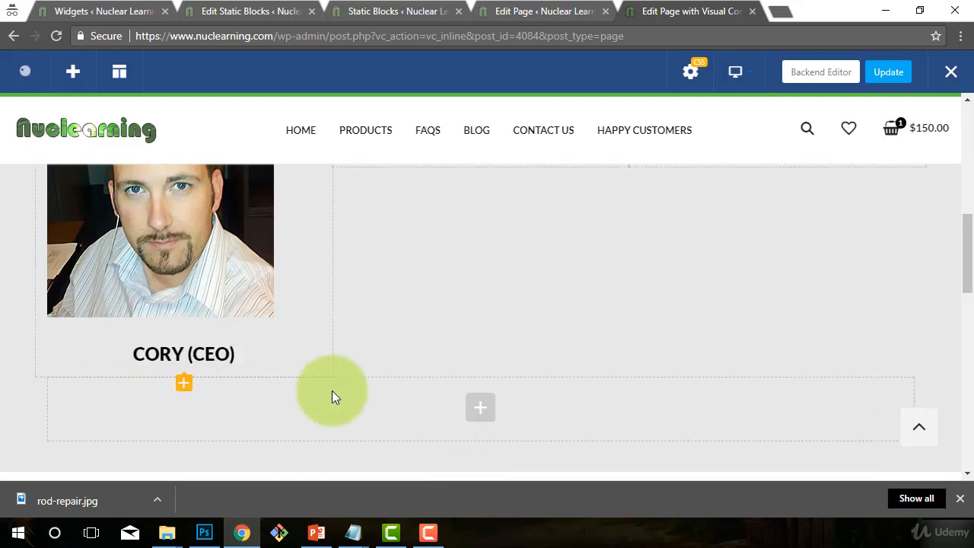
Check the text alignment and font size of the "How We Came To Be!" heading and close its settings.
scroll(559, 383, up, 10)
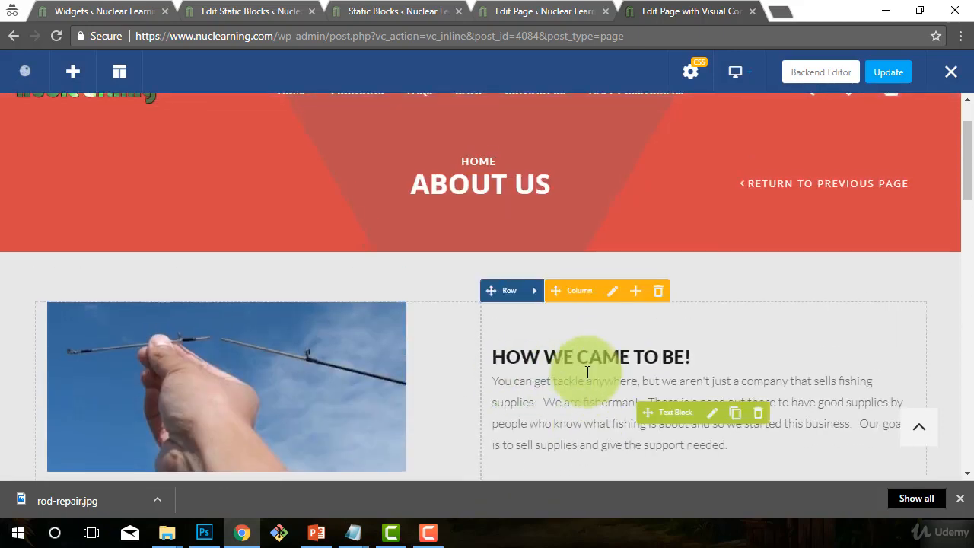
click(726, 358)
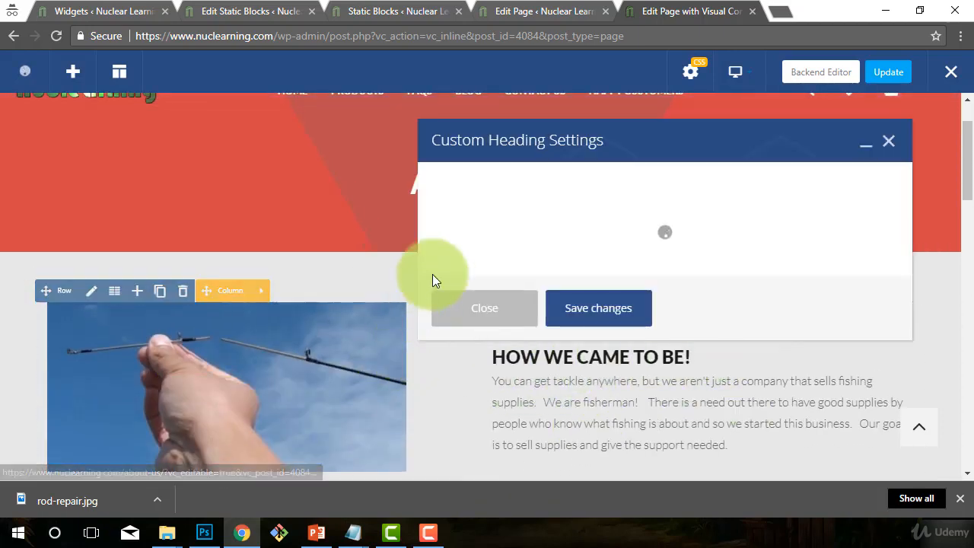
scroll(598, 258, down, 5)
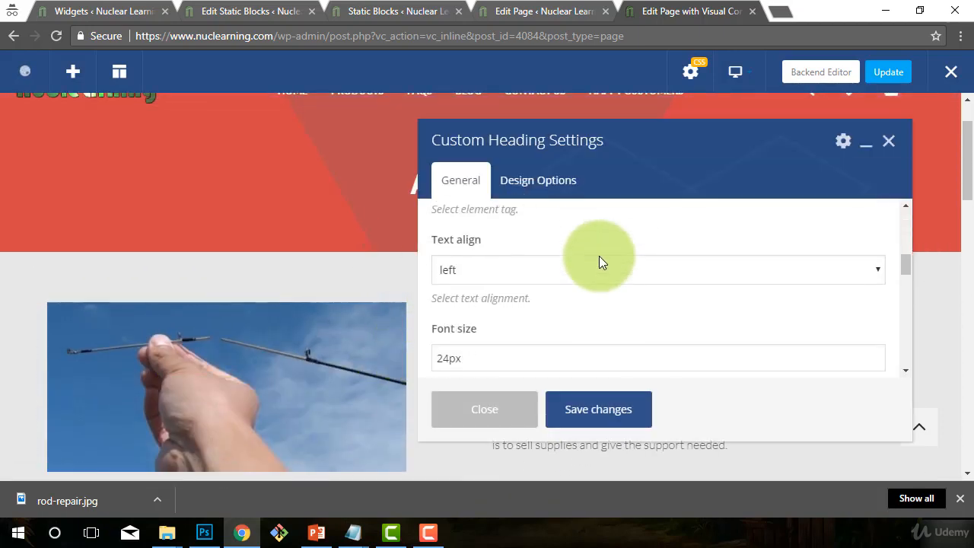
scroll(460, 288, up, 2)
click(491, 403)
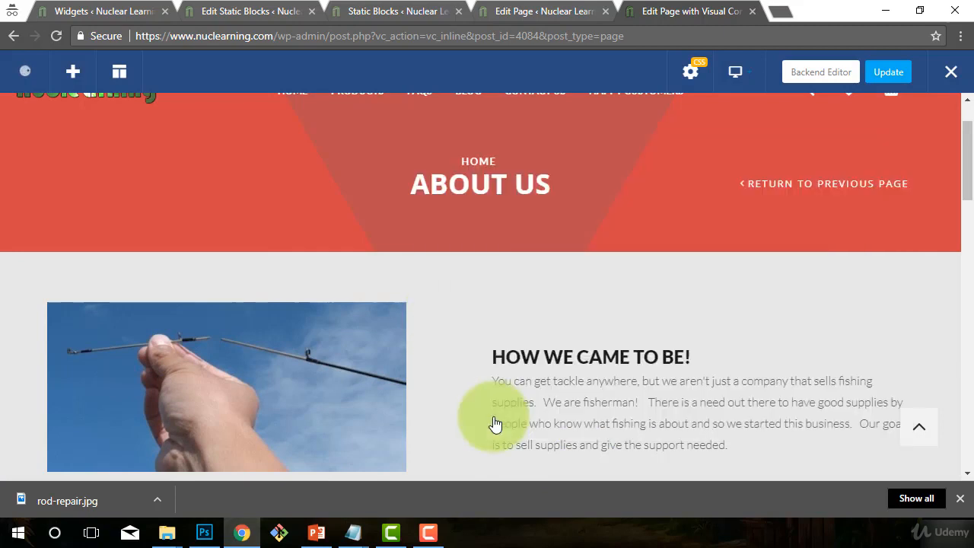
Add a Single Image element to the empty middle column beside the first portrait.
scroll(487, 369, down, 10)
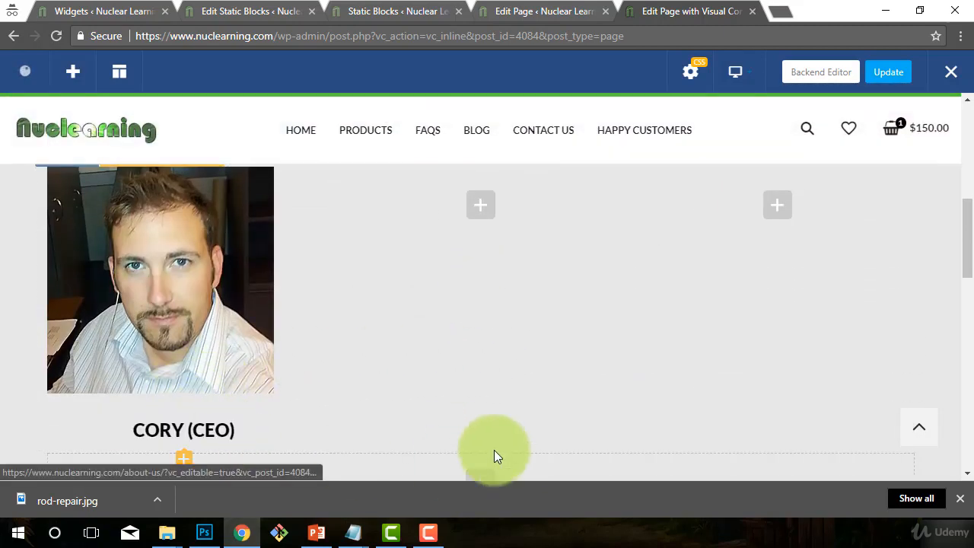
scroll(491, 443, up, 1)
click(484, 288)
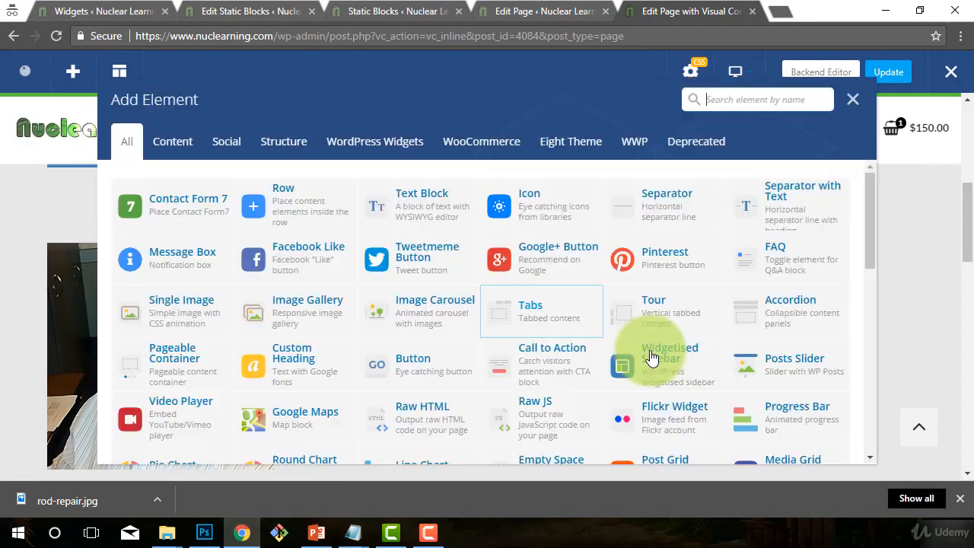
click(190, 325)
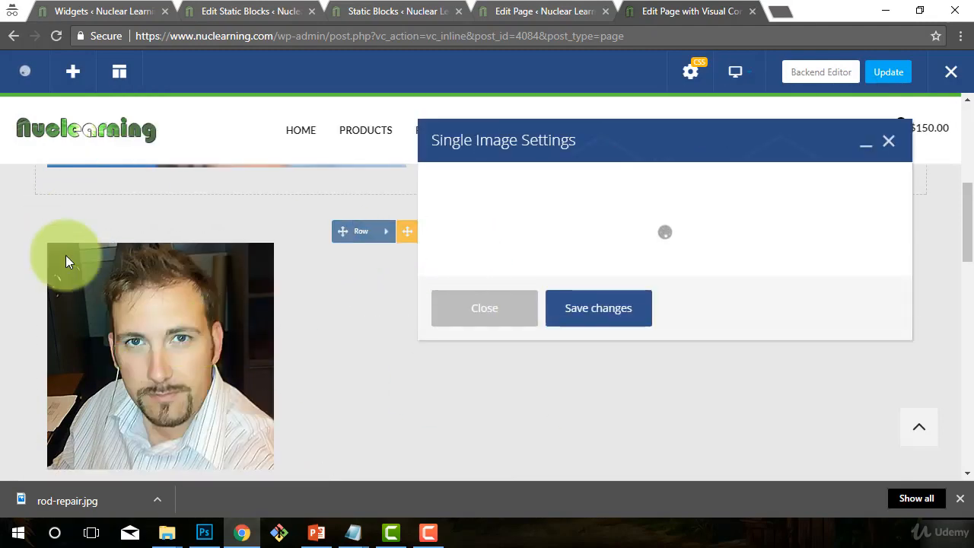
Choose author-new.jpg, the man with glasses, from the media library as the new element's image.
scroll(627, 331, down, 2)
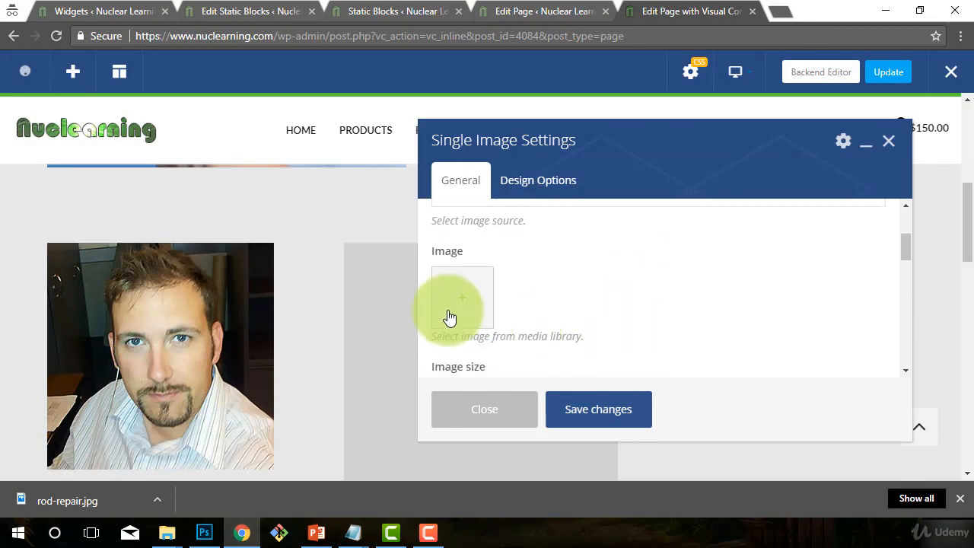
click(449, 317)
scroll(398, 304, down, 2)
scroll(381, 304, down, 1)
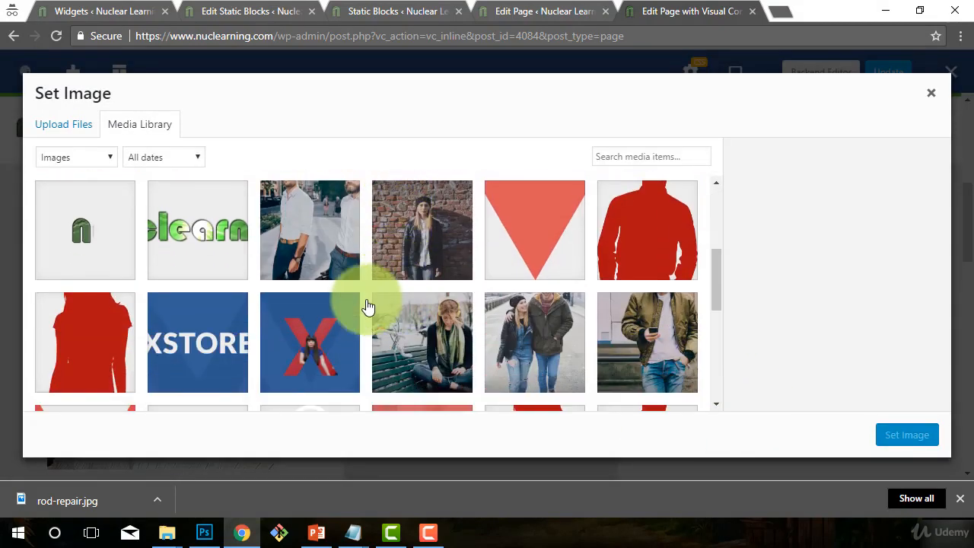
scroll(493, 335, down, 1)
scroll(487, 331, down, 1)
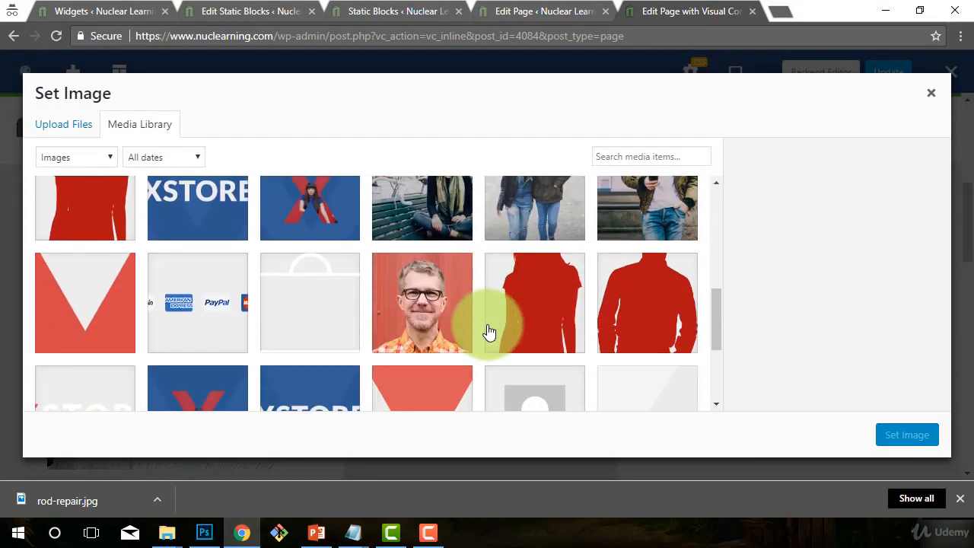
click(396, 305)
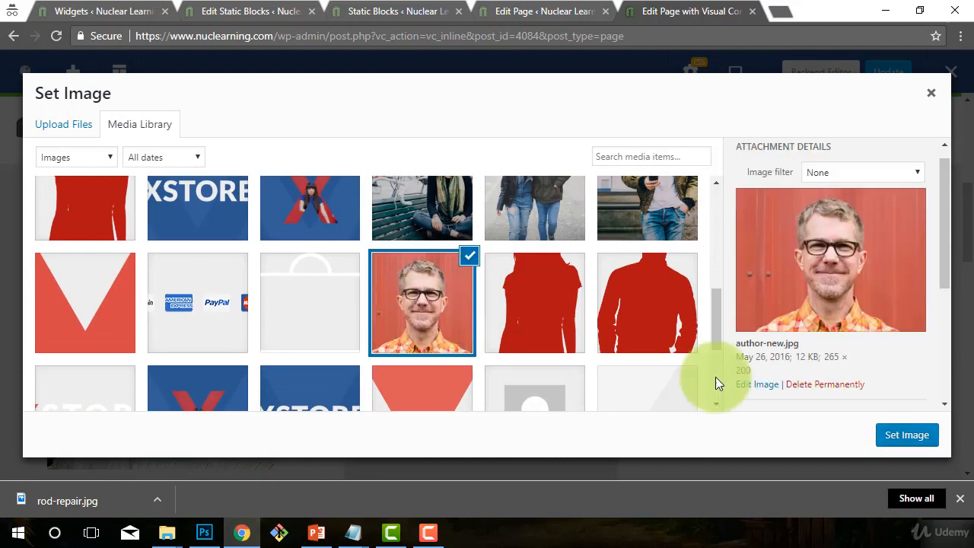
click(910, 436)
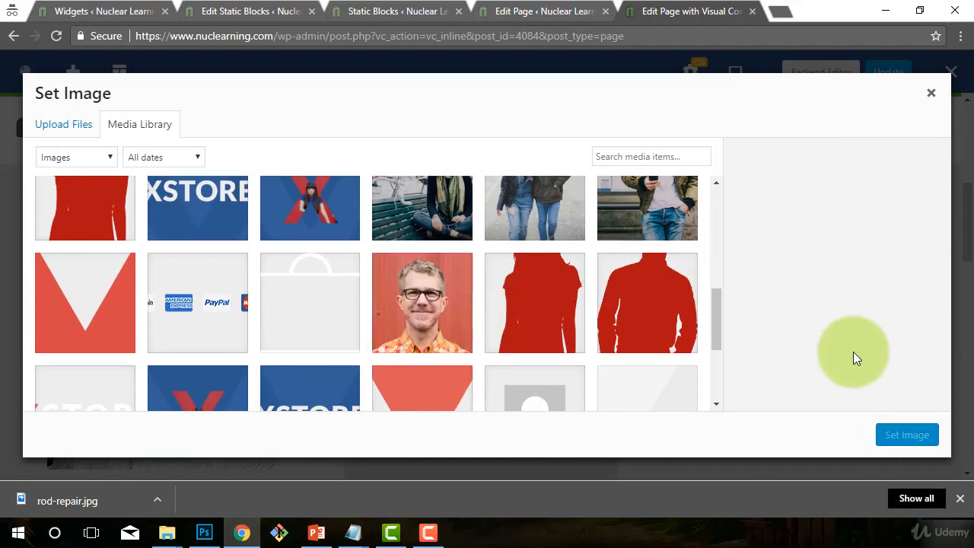
Set the second portrait's image size to medium and save the changes.
scroll(569, 336, down, 1)
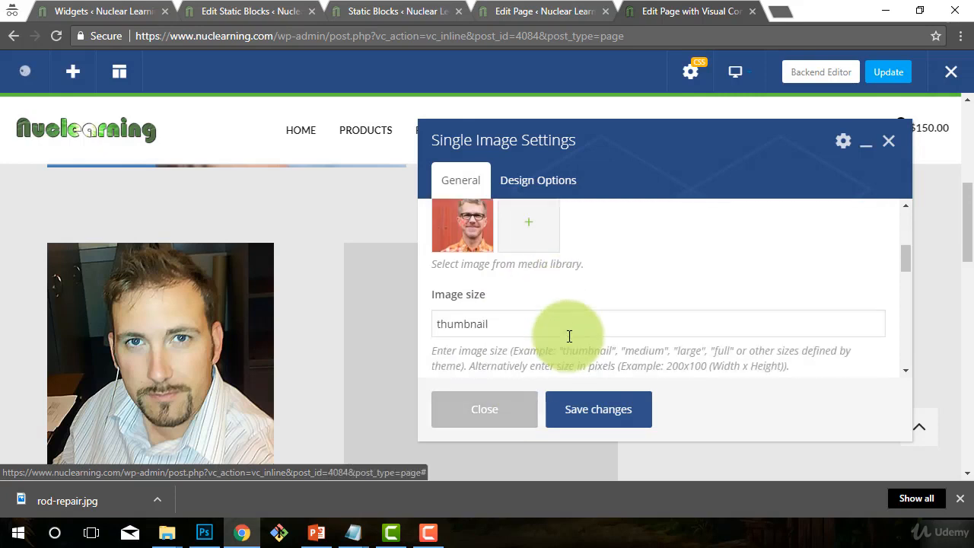
scroll(569, 335, down, 1)
double_click(524, 252)
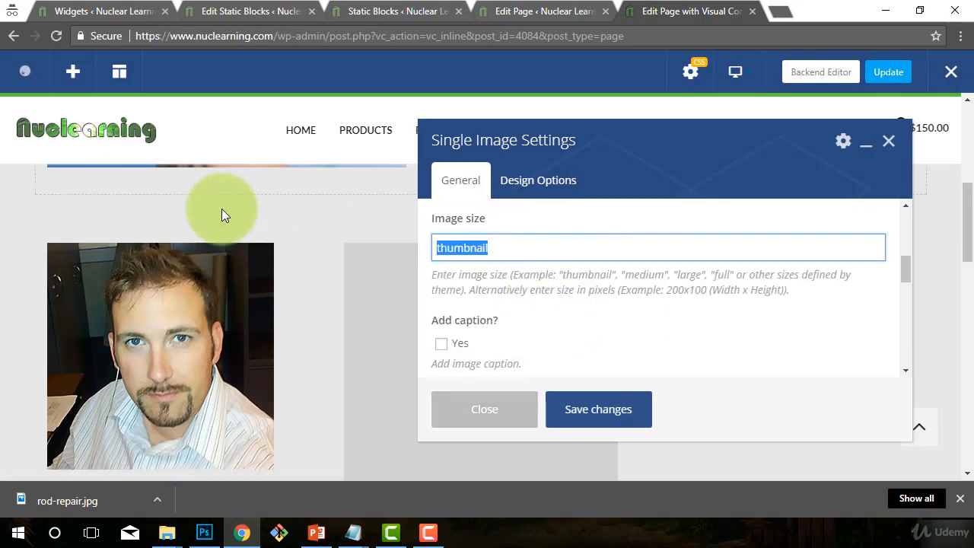
text(medium)
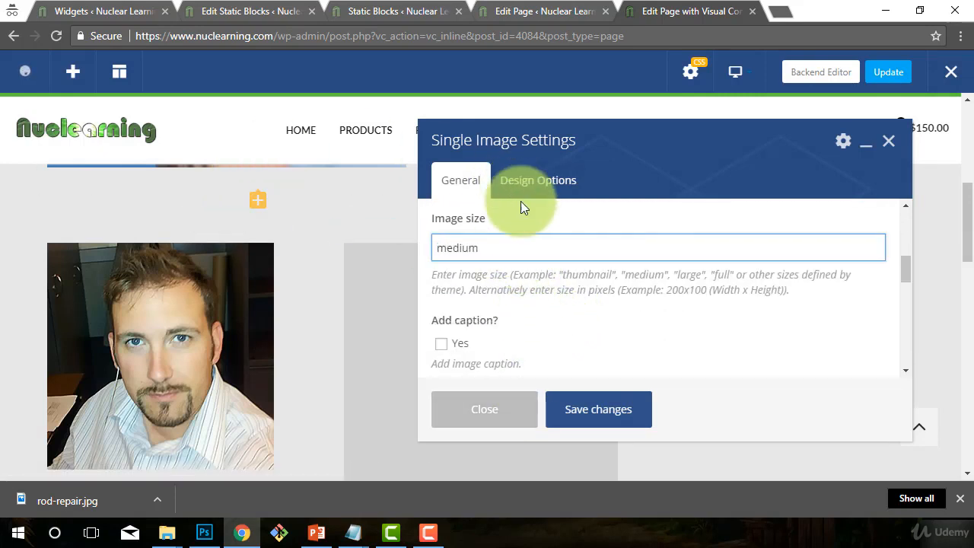
click(592, 409)
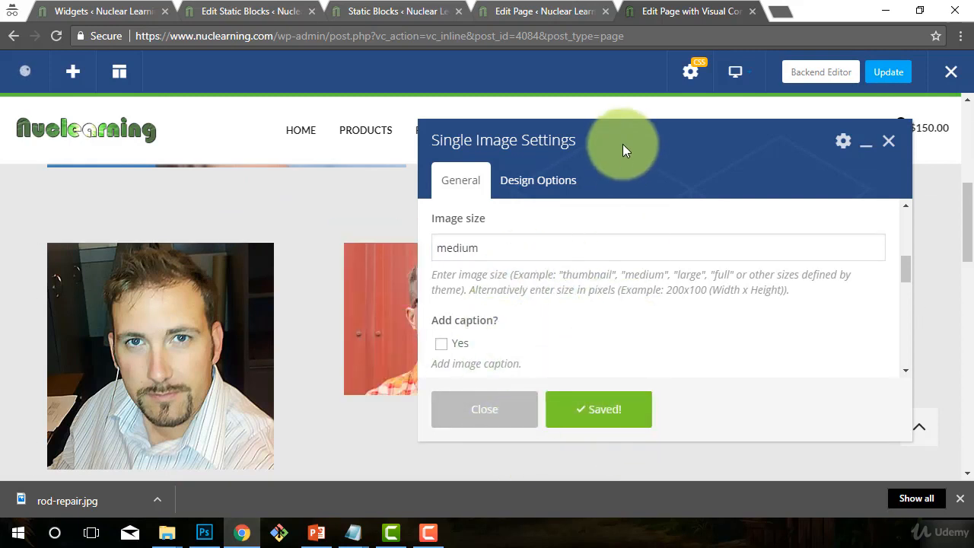
Try the image size large for the second portrait and save the changes.
drag(628, 139, 549, 129)
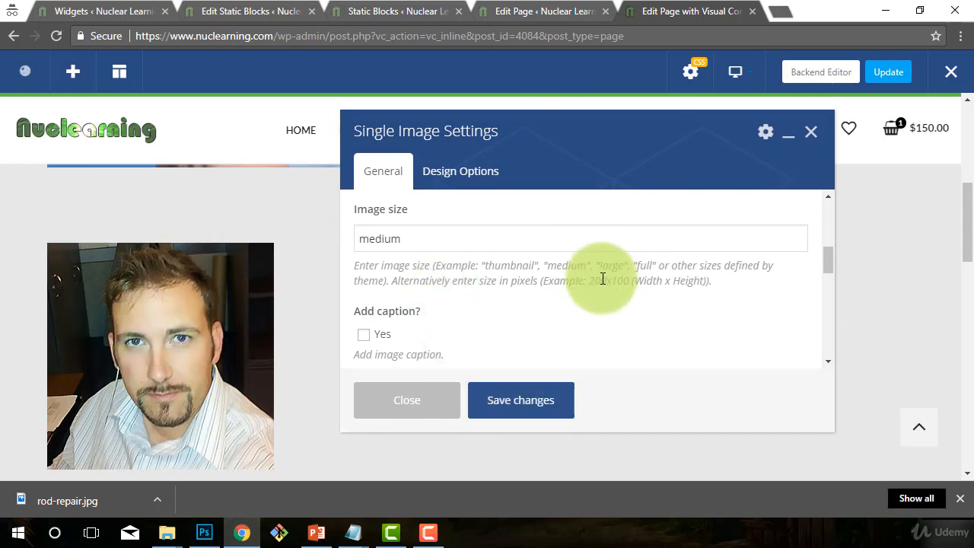
drag(422, 238, 173, 186)
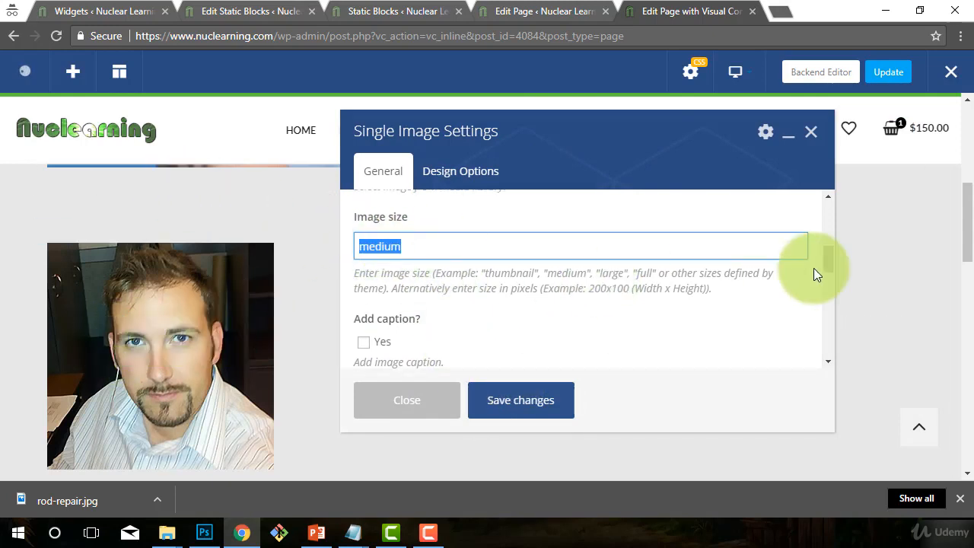
text(large)
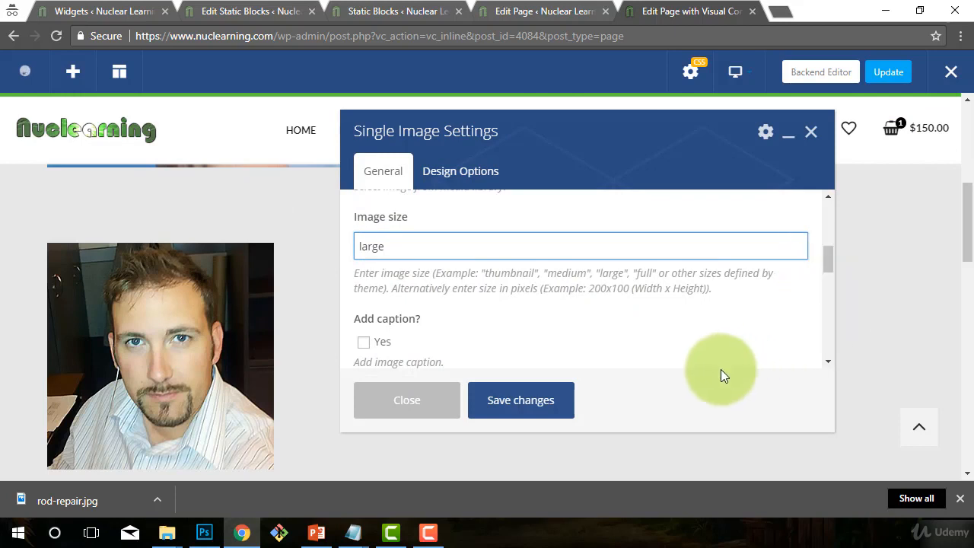
click(518, 401)
Try the image size full for the second portrait, save the changes and close its settings.
drag(508, 118, 720, 146)
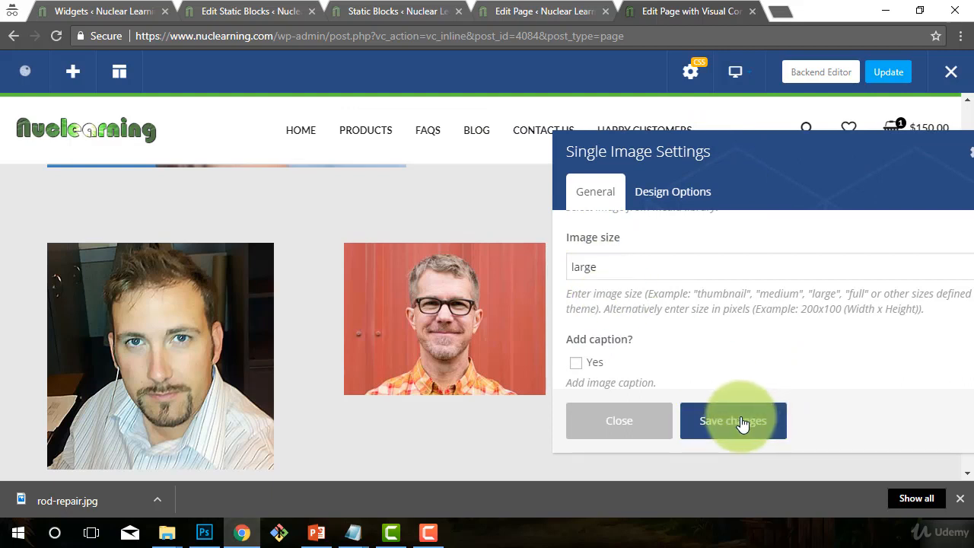
double_click(644, 265)
text(full)
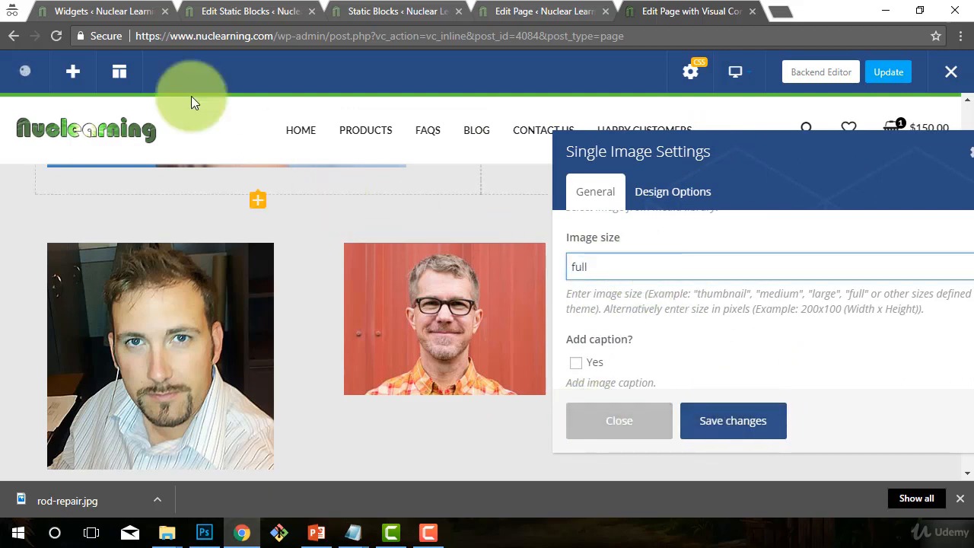
click(732, 417)
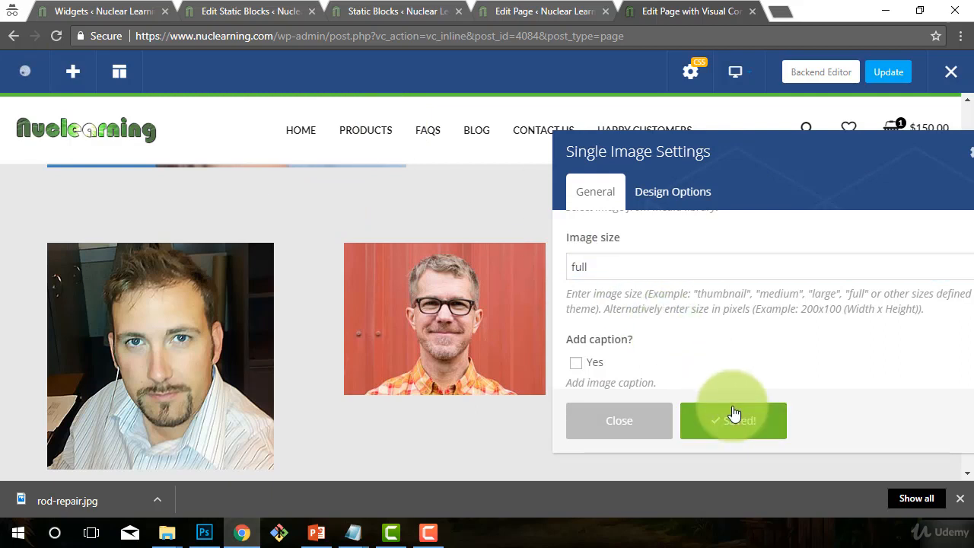
click(618, 423)
scroll(403, 327, down, 1)
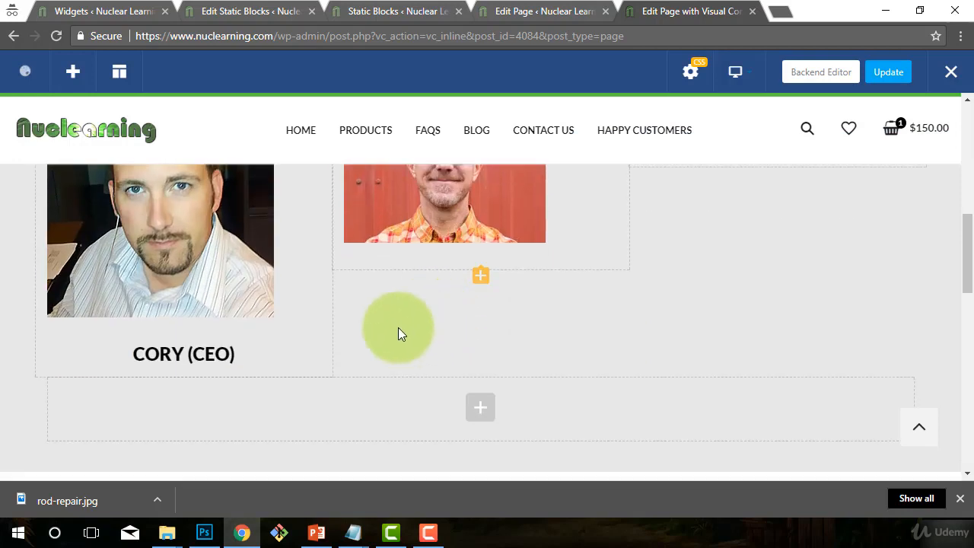
scroll(523, 334, up, 1)
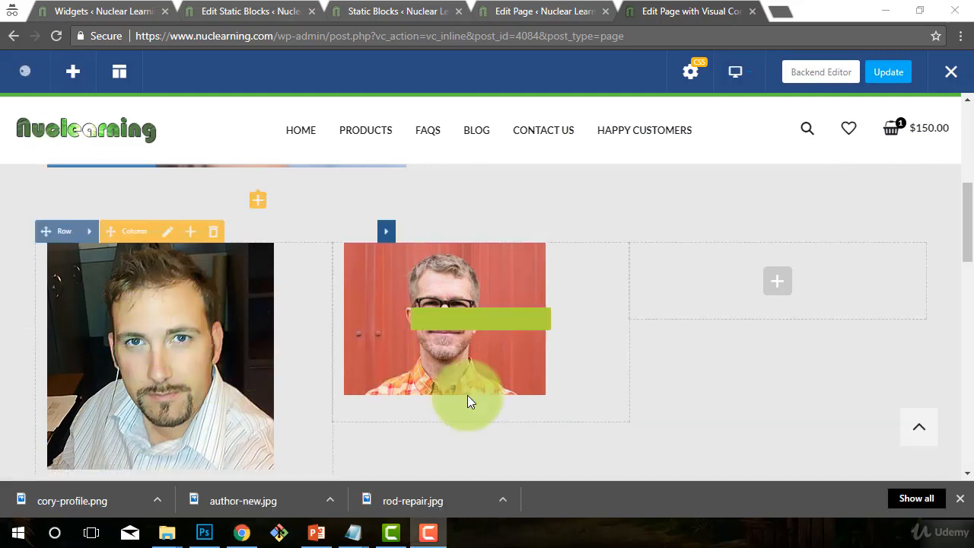
Upload the newly downloaded author-new.jpg to the media library and set it as the second portrait's image.
click(495, 320)
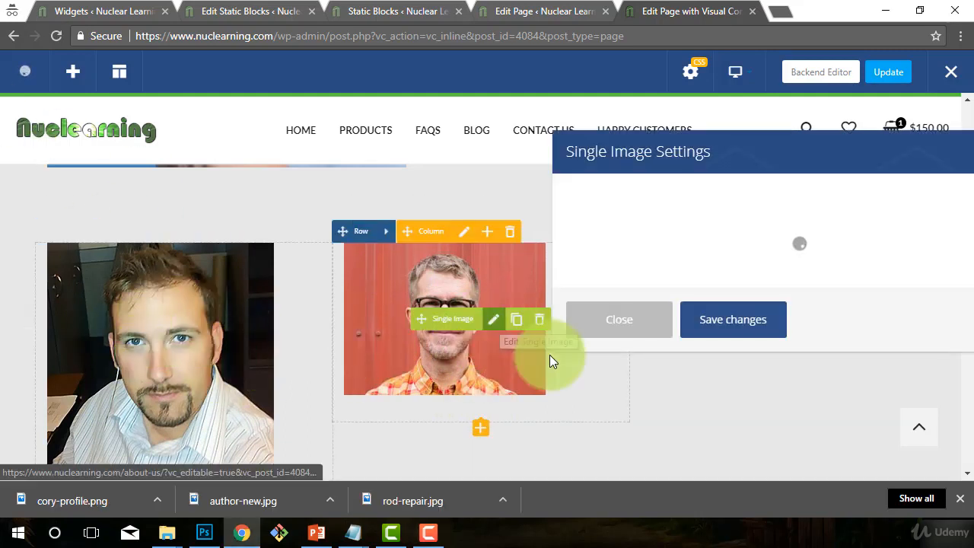
scroll(678, 339, down, 2)
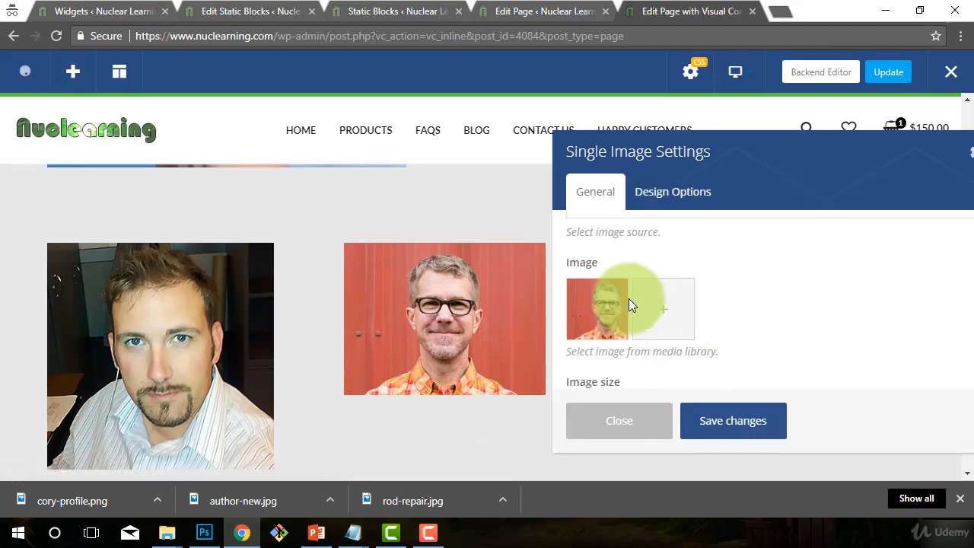
click(598, 315)
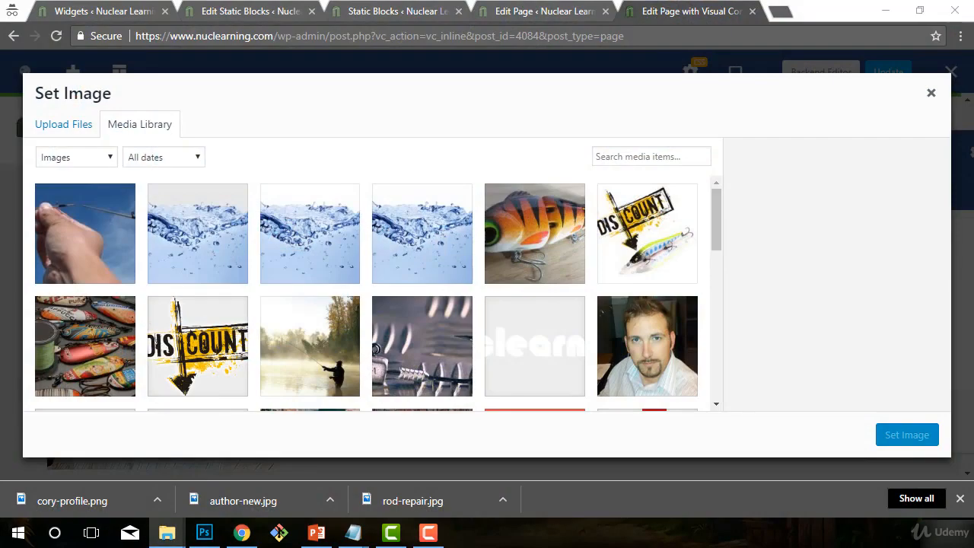
drag(243, 501, 662, 374)
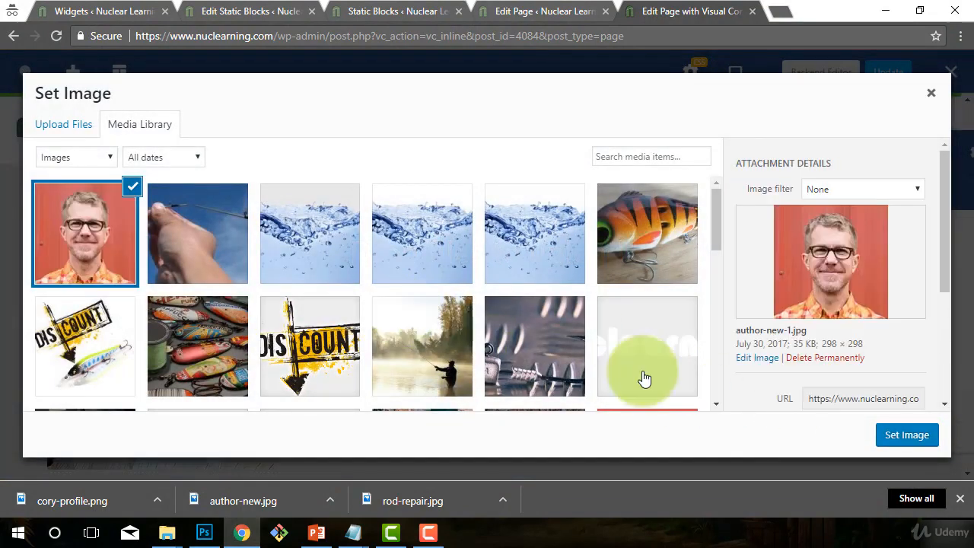
click(909, 435)
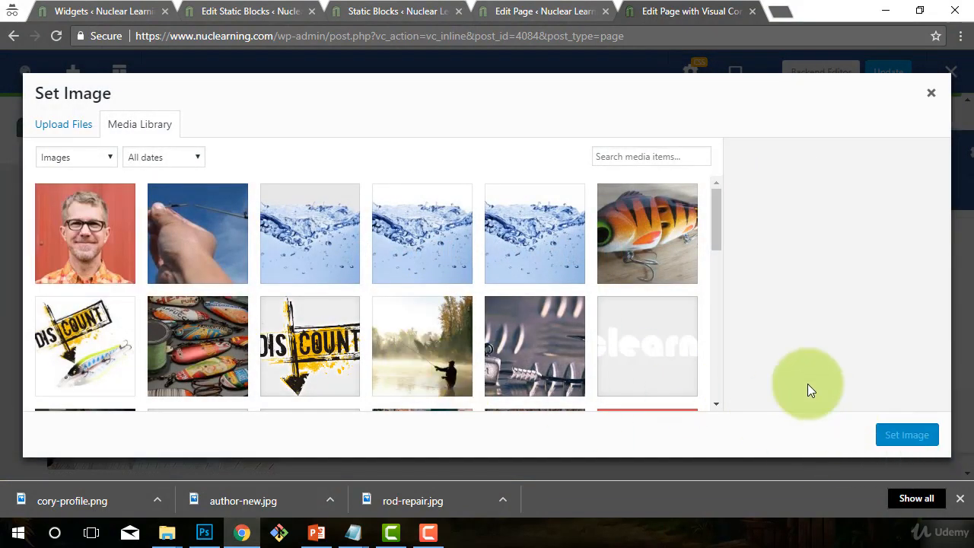
click(902, 434)
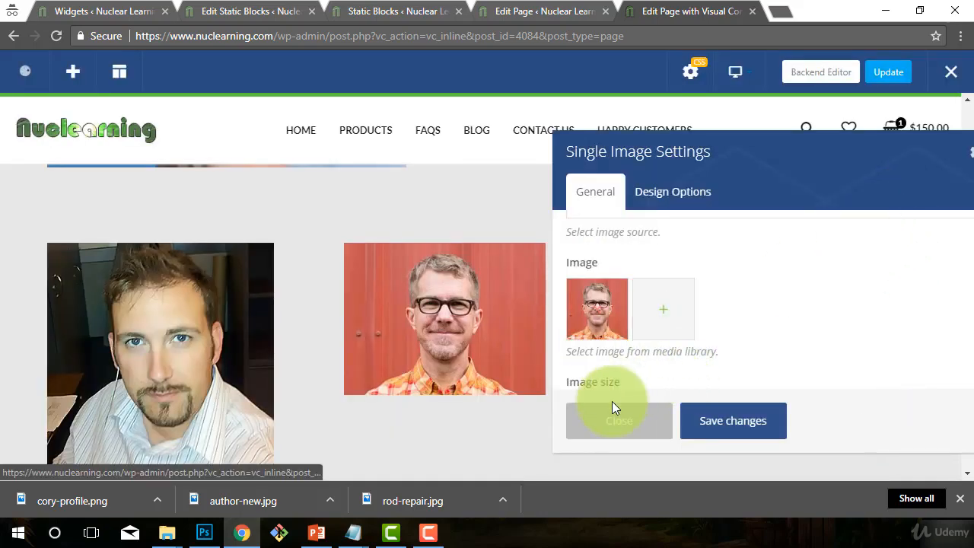
Set the second portrait's image size to medium and save the changes.
scroll(799, 302, down, 5)
scroll(800, 302, down, 3)
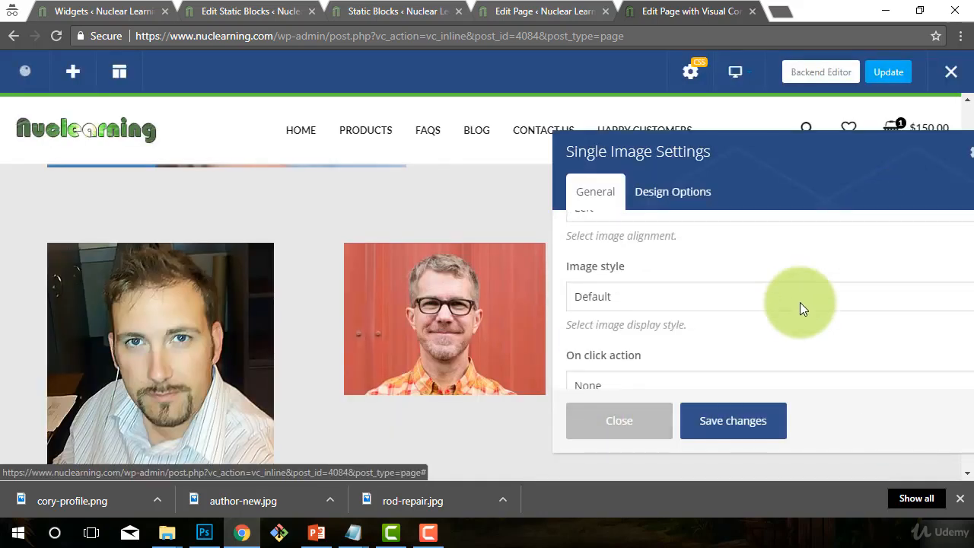
scroll(799, 302, up, 5)
scroll(800, 302, up, 2)
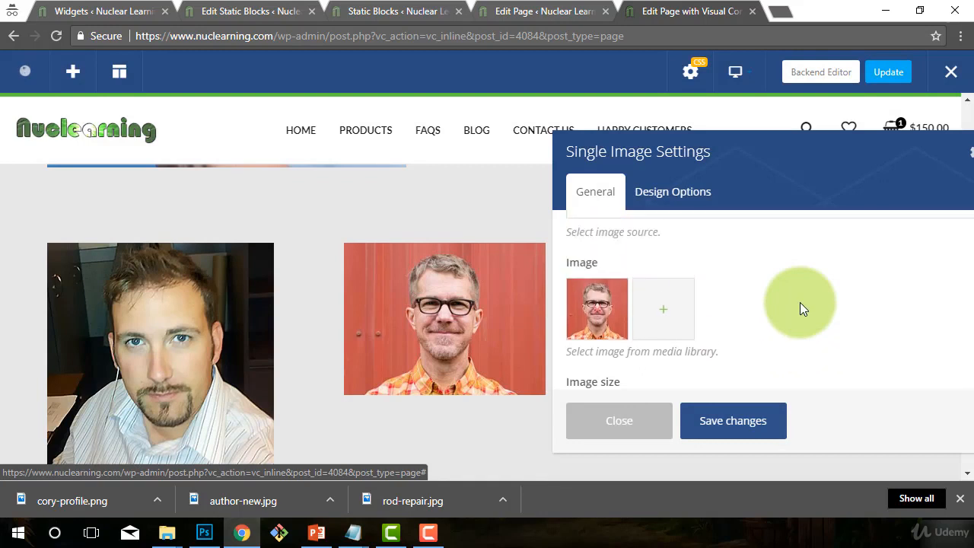
scroll(799, 302, down, 2)
double_click(631, 335)
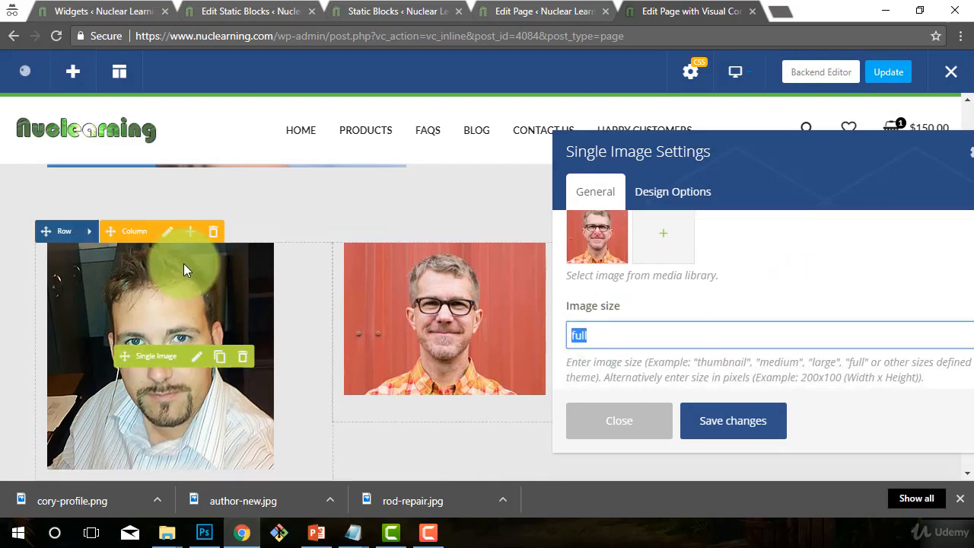
text(medium)
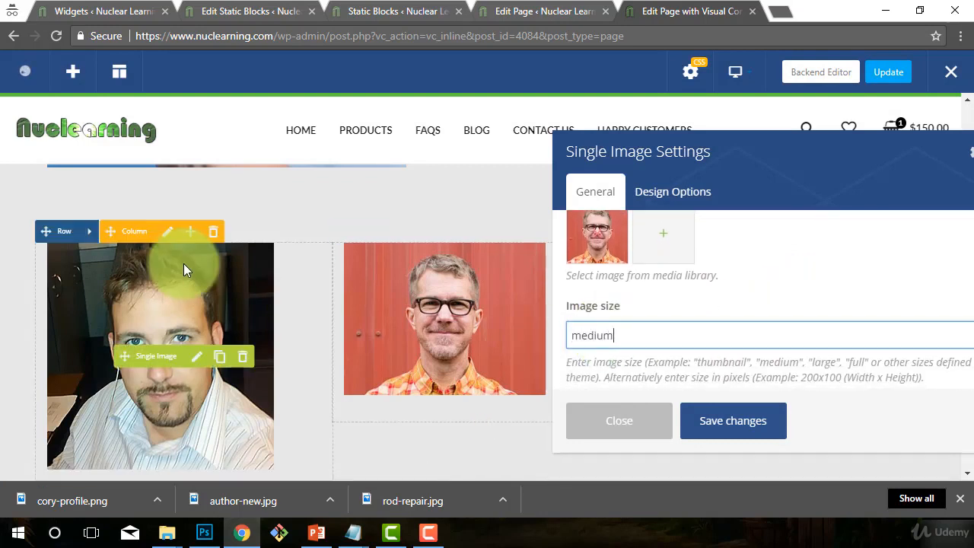
click(731, 426)
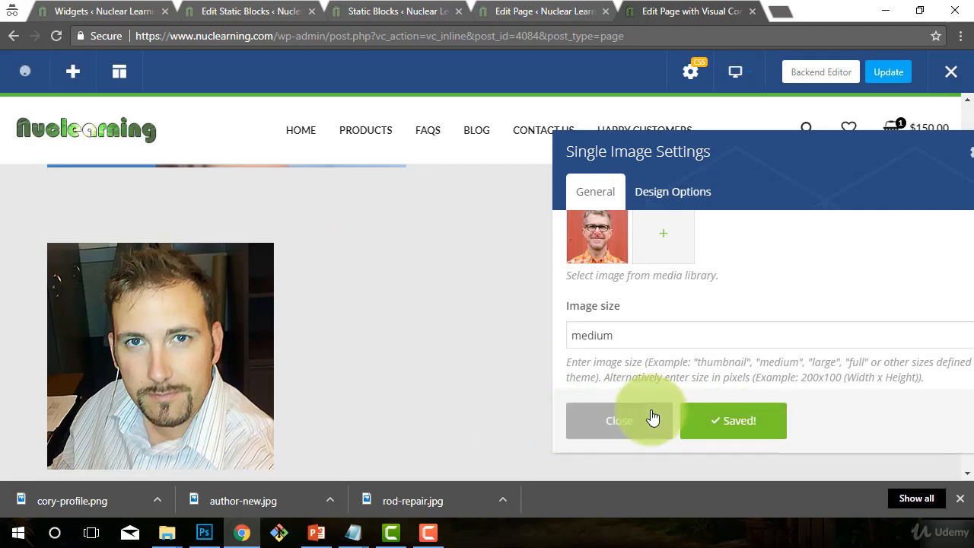
Compare the second portrait with the first, look through its alignment, style and animation options, and close the image settings.
scroll(492, 347, down, 2)
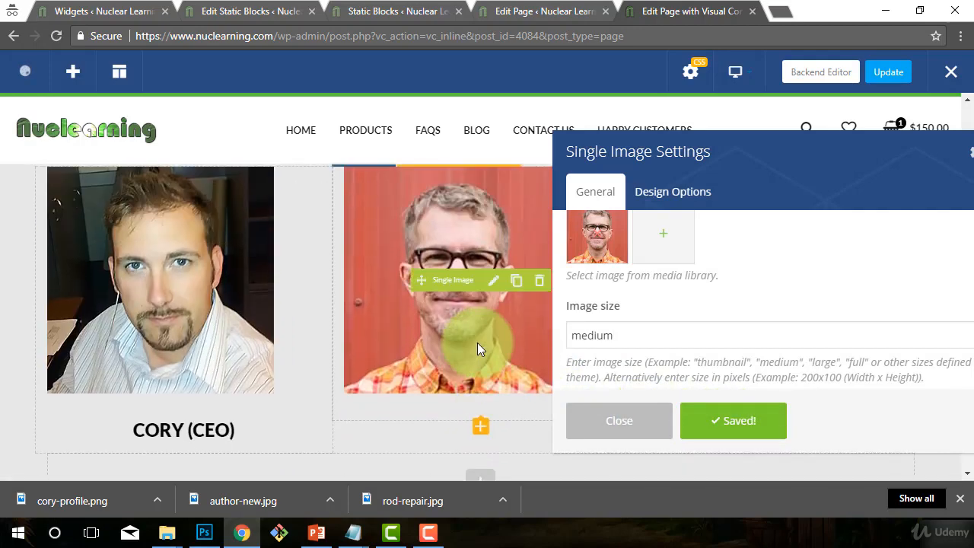
scroll(750, 297, down, 1)
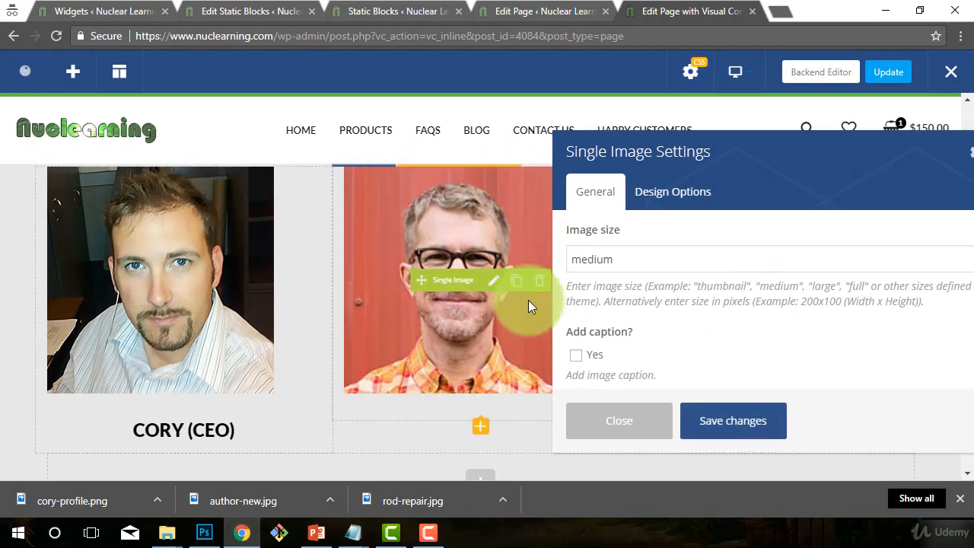
scroll(645, 342, down, 5)
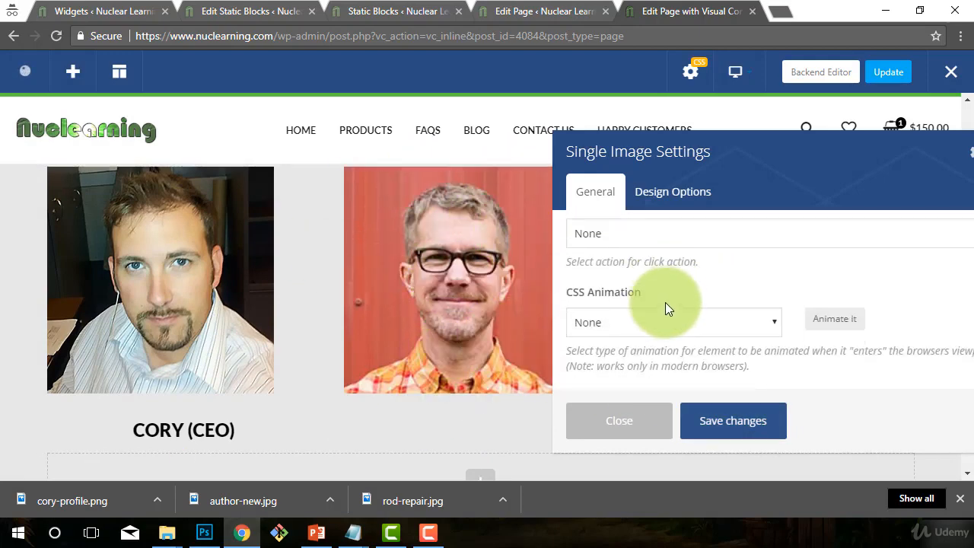
scroll(665, 302, down, 2)
scroll(722, 344, up, 3)
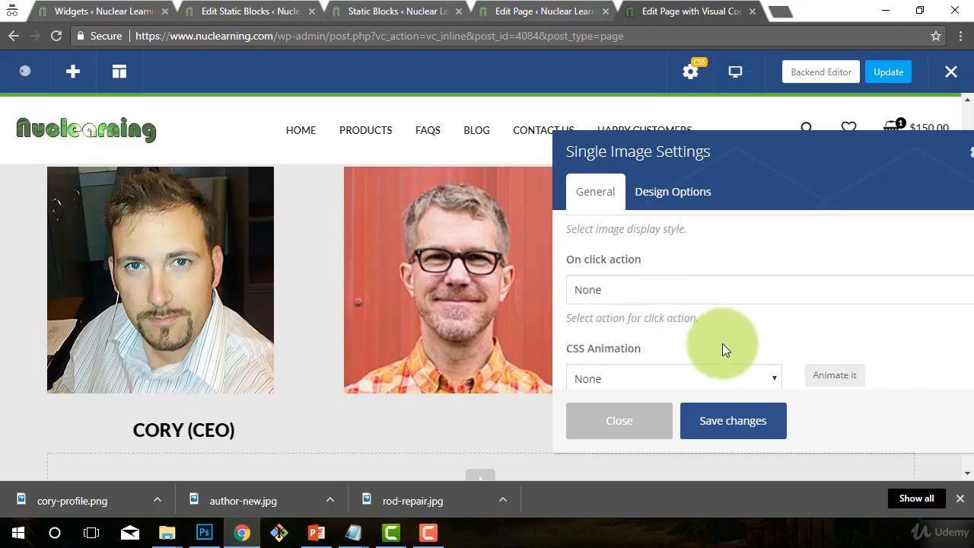
scroll(722, 343, up, 3)
scroll(722, 343, down, 3)
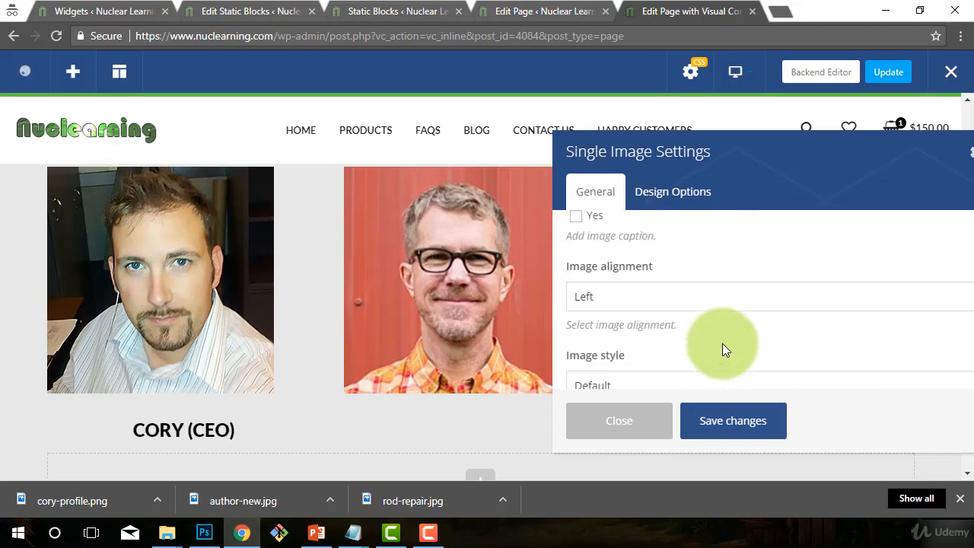
scroll(722, 343, up, 3)
click(644, 420)
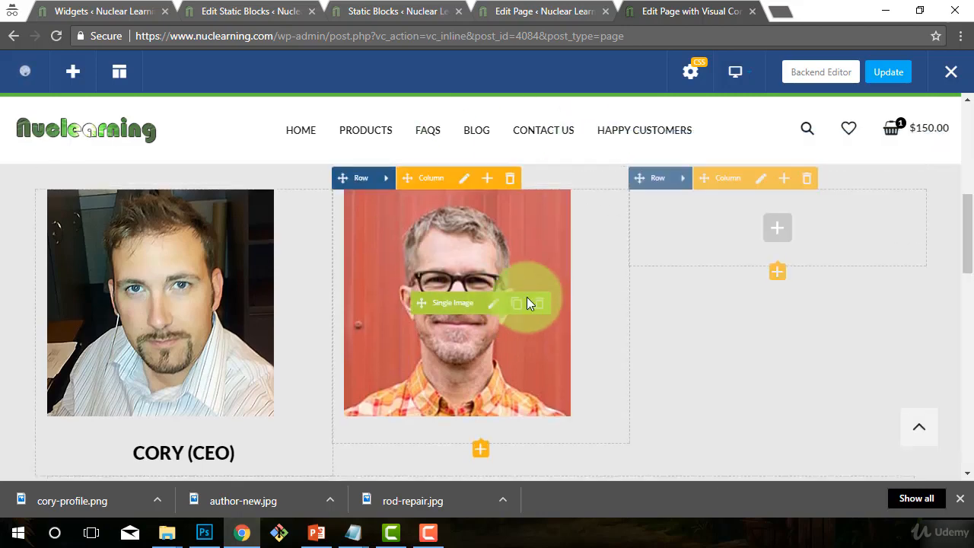
Duplicate the custom heading under the first portrait and move the copy beneath the second portrait.
scroll(331, 352, down, 1)
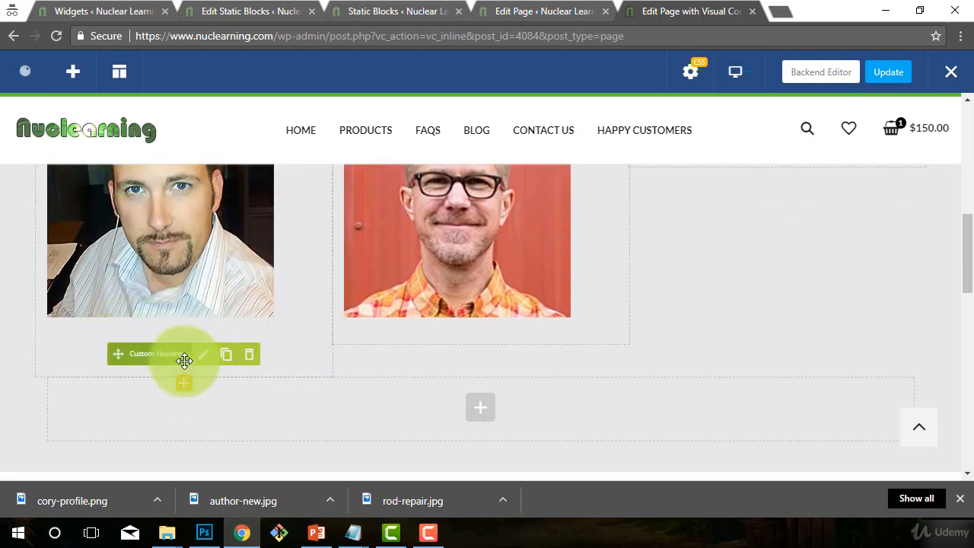
click(226, 356)
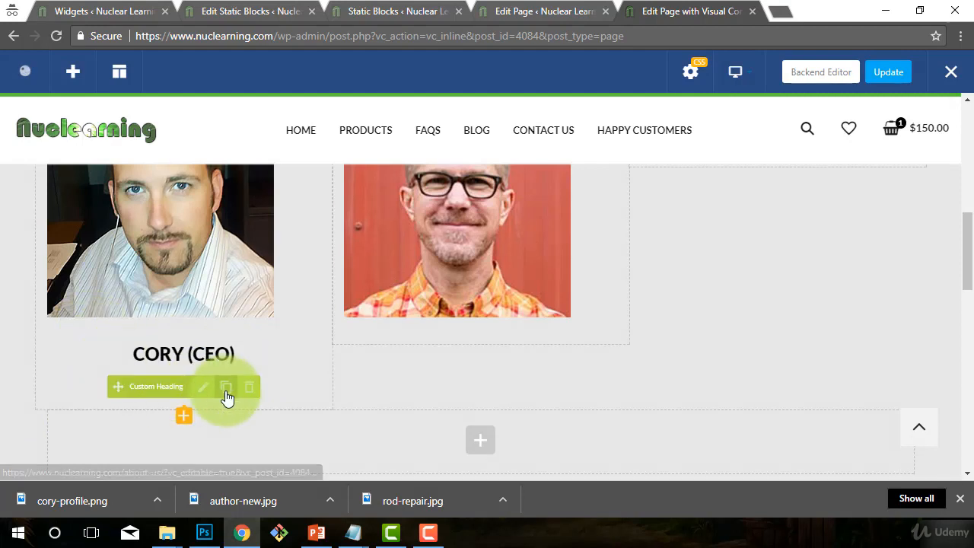
mouse_move(151, 385)
mouse_down()
mouse_move(113, 386)
mouse_move(402, 343)
mouse_move(431, 291)
mouse_move(393, 342)
mouse_move(373, 348)
mouse_up()
Change the copied heading's text to the second team member's first name followed by (SALES), save and close the settings.
mouse_move(521, 354)
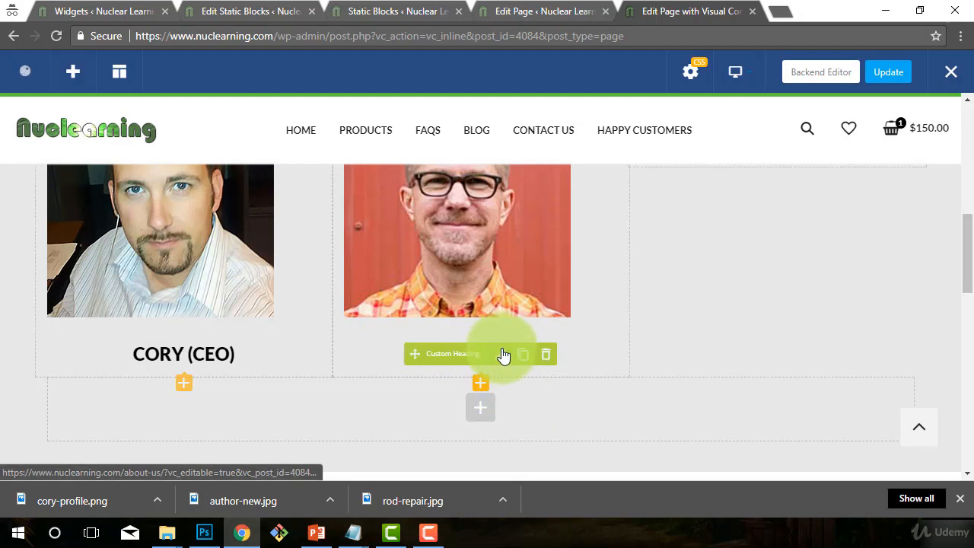
click(499, 355)
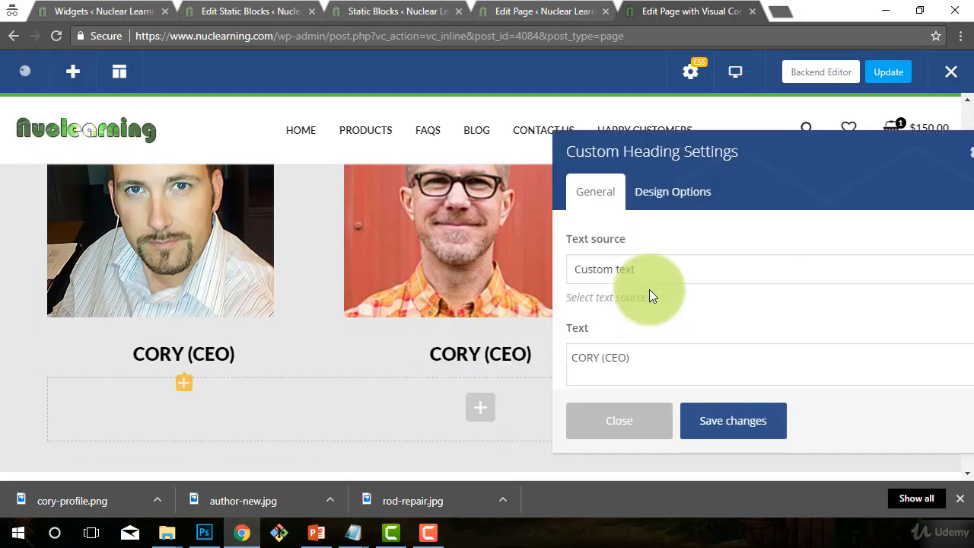
double_click(583, 357)
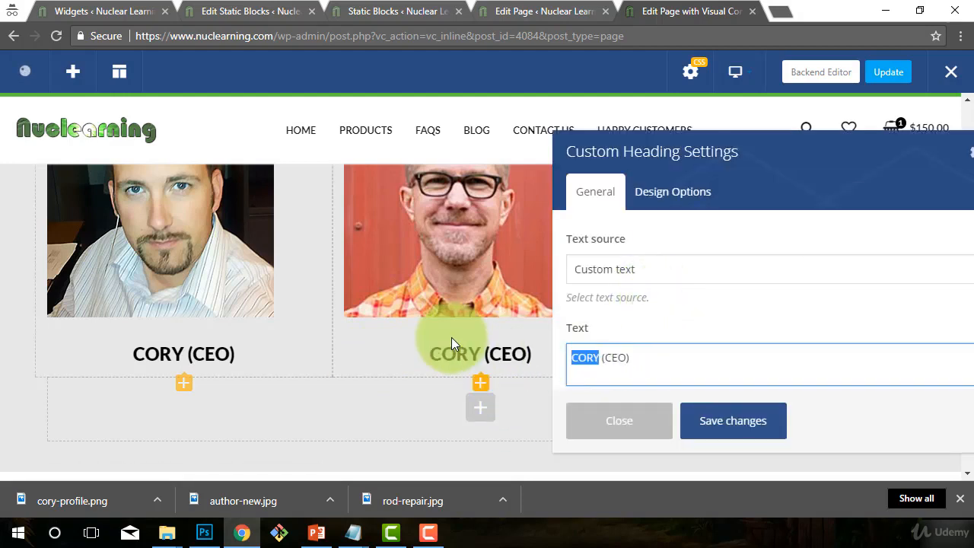
text(JOHN)
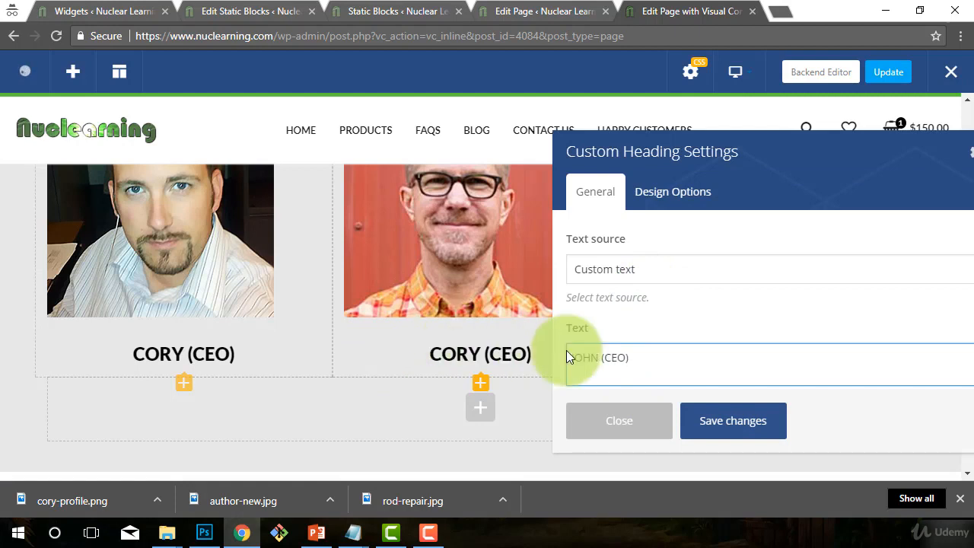
drag(625, 364, 606, 359)
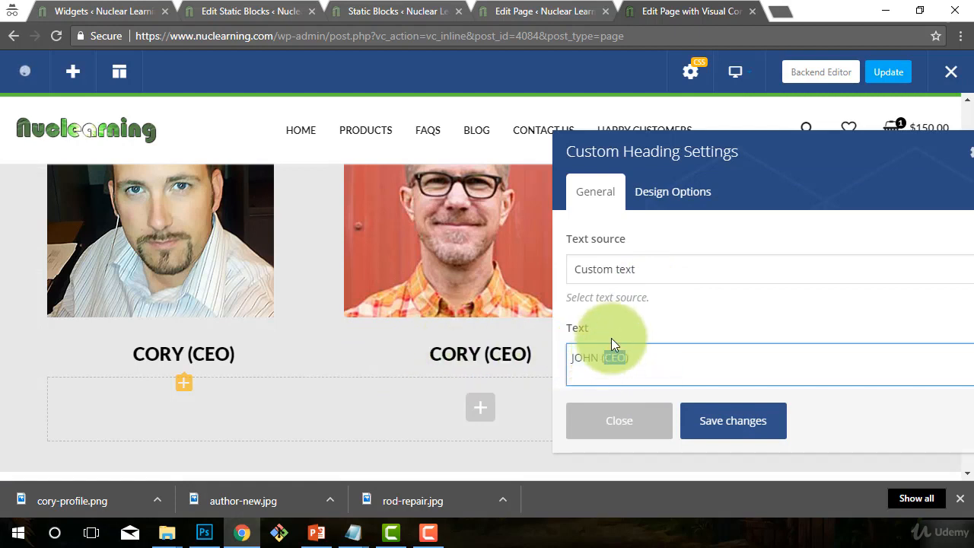
text(SALES))
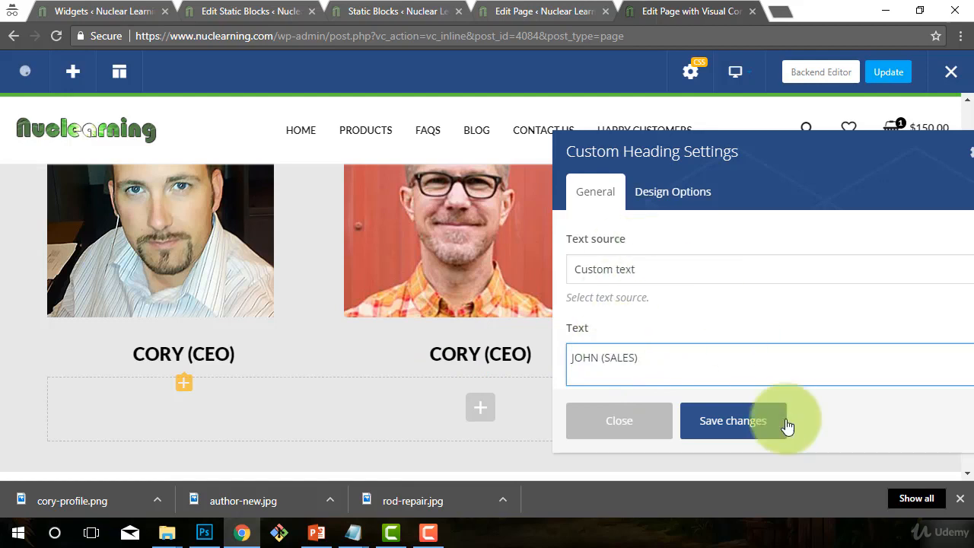
click(750, 428)
click(647, 434)
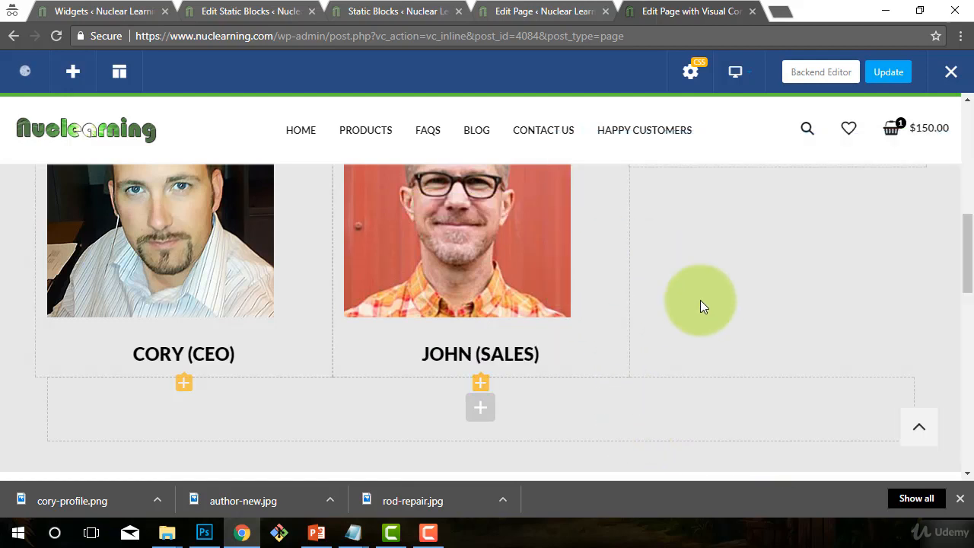
Duplicate the second portrait's Single Image element in the middle column.
scroll(695, 289, up, 2)
scroll(788, 324, down, 2)
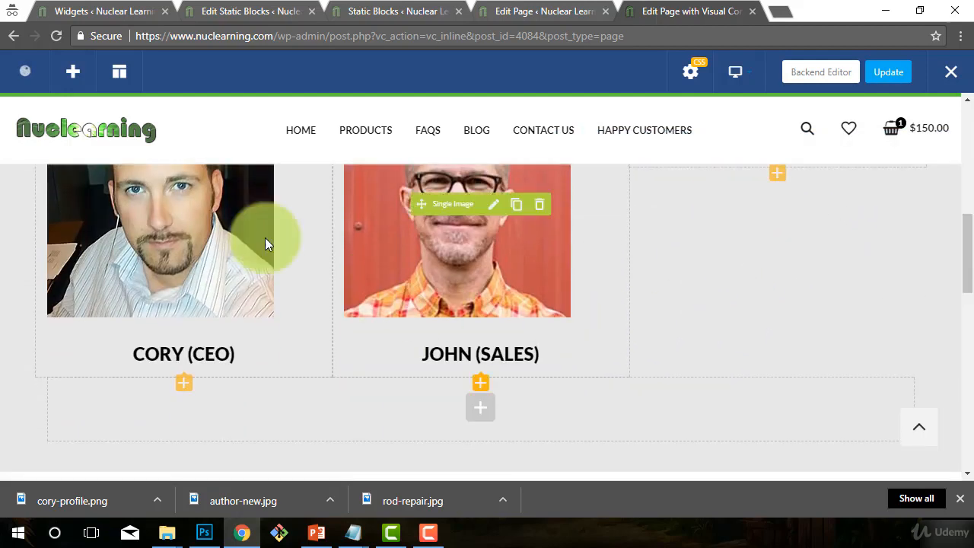
scroll(606, 284, up, 2)
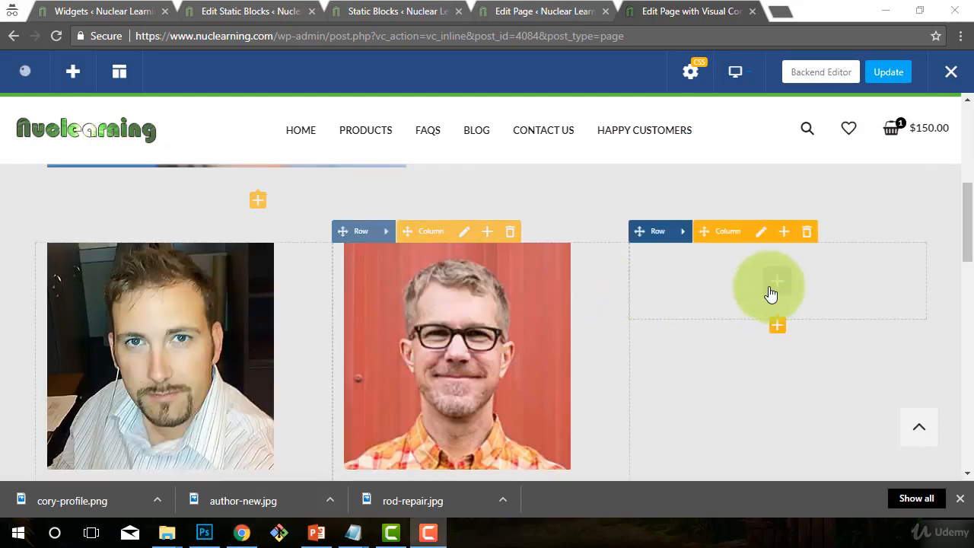
scroll(382, 298, down, 1)
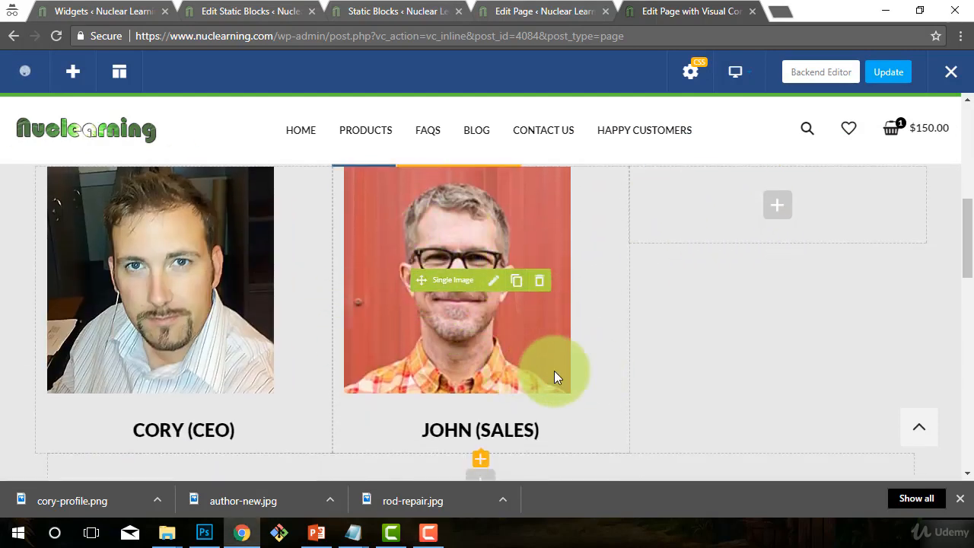
scroll(580, 350, down, 2)
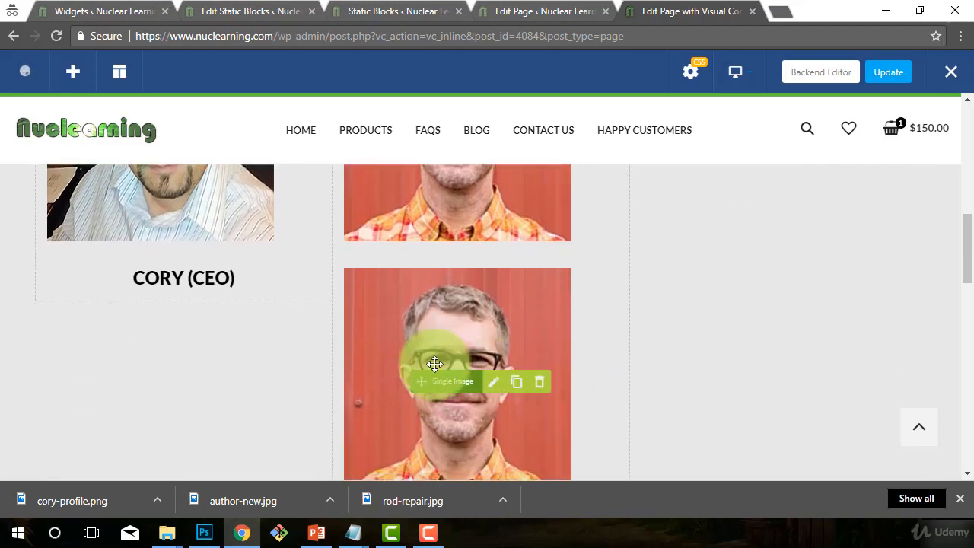
Move the duplicated portrait from the middle column into the empty third column of the team row.
mouse_move(435, 363)
mouse_down()
mouse_move(459, 332)
mouse_move(719, 348)
mouse_up()
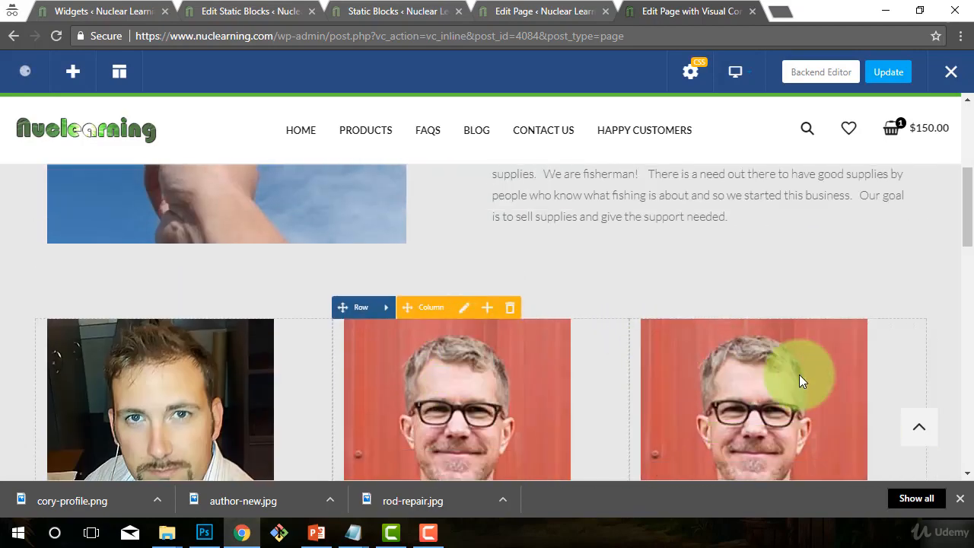
scroll(799, 374, down, 3)
scroll(759, 306, up, 2)
mouse_move(784, 320)
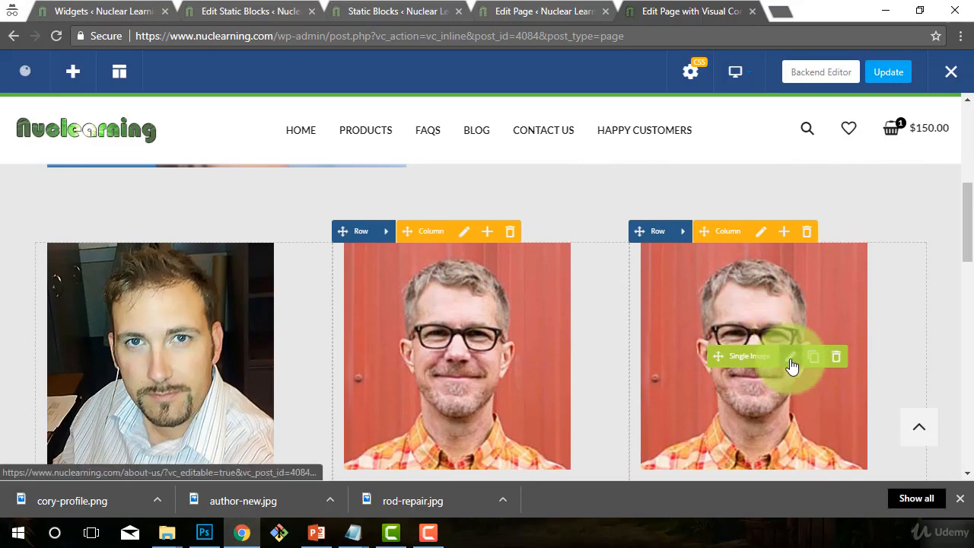
Replace the third column's portrait with the newly uploaded girl.jpg, keep the medium size, save and close the image settings.
click(791, 357)
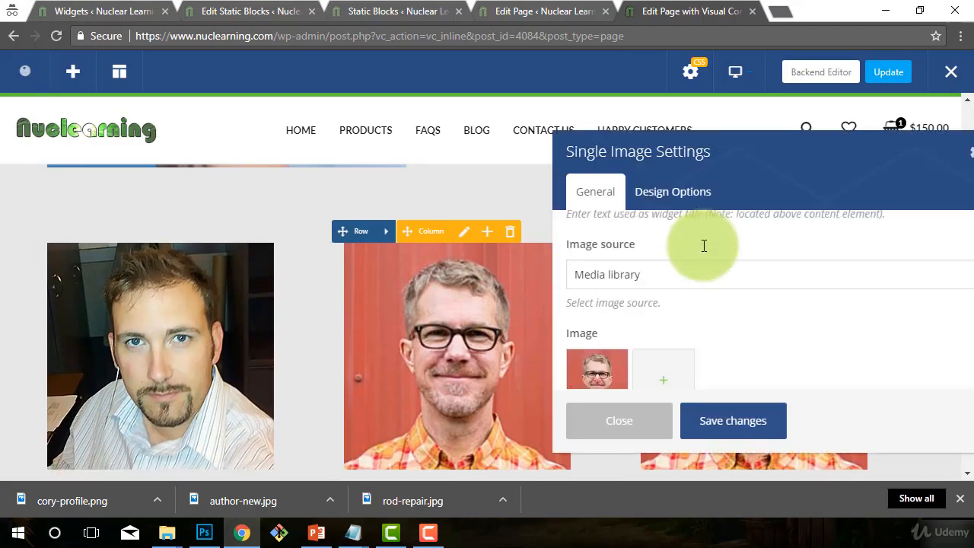
scroll(644, 271, down, 2)
scroll(600, 322, up, 1)
click(600, 319)
click(600, 320)
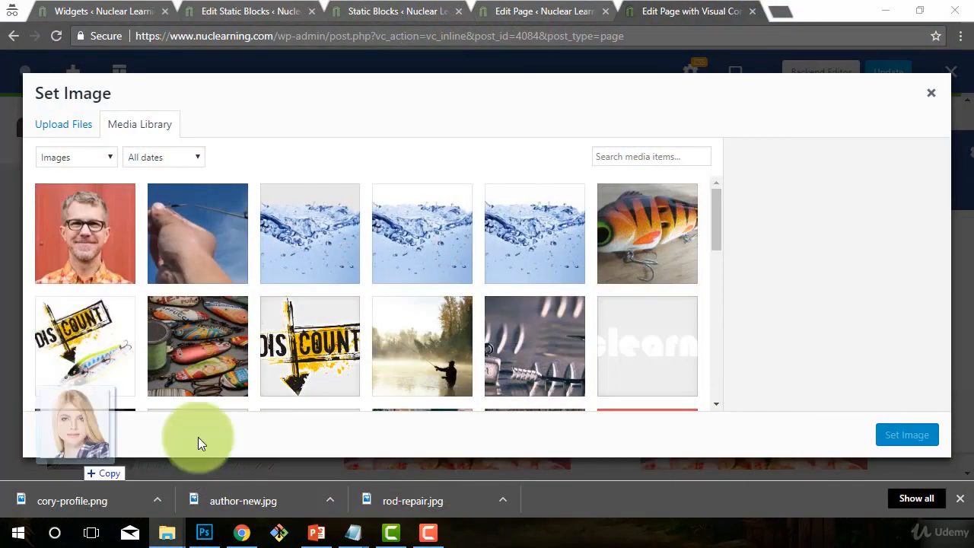
drag(198, 436, 473, 408)
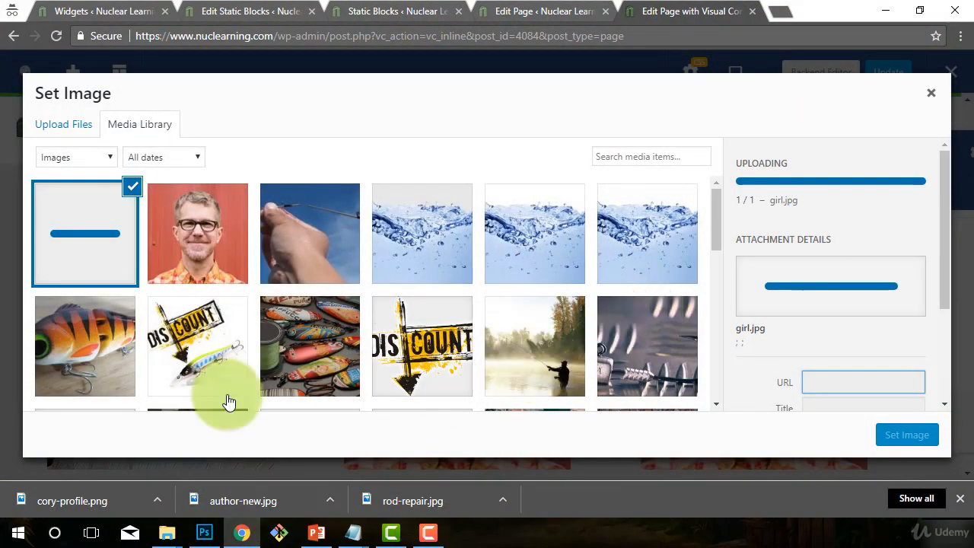
click(894, 439)
scroll(738, 324, down, 1)
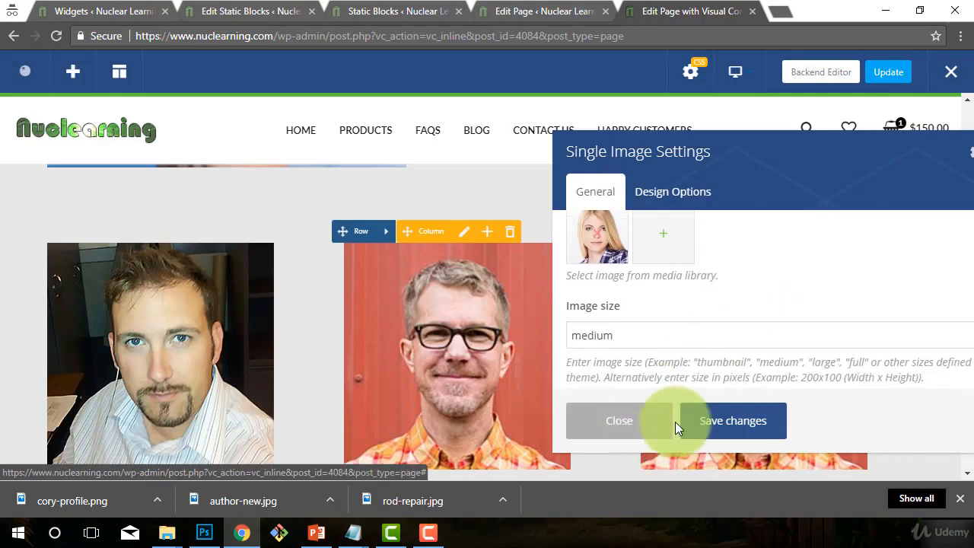
click(729, 429)
click(604, 426)
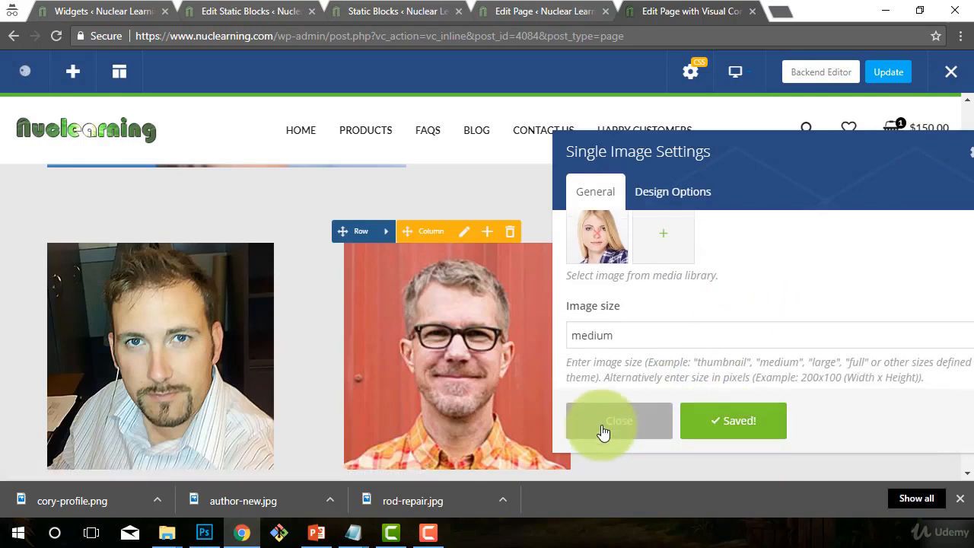
Duplicate the (SALES) custom heading and move the copy beneath the third portrait.
scroll(714, 336, down, 1)
scroll(713, 337, up, 1)
scroll(522, 435, down, 1)
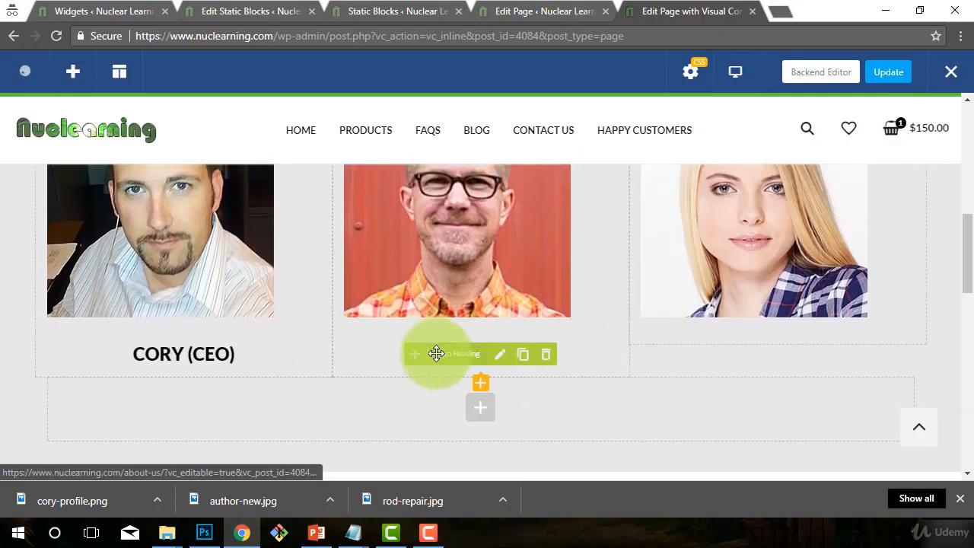
click(521, 359)
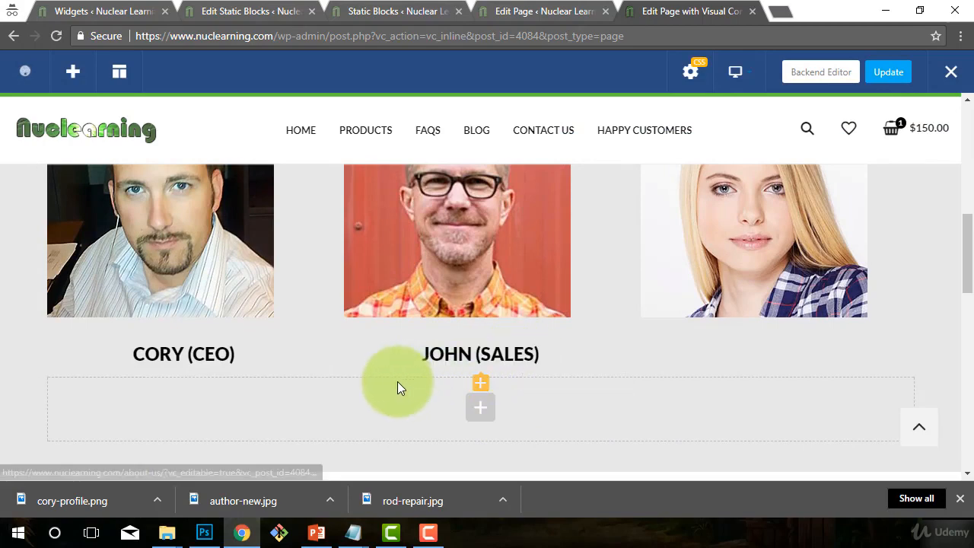
drag(398, 387, 703, 353)
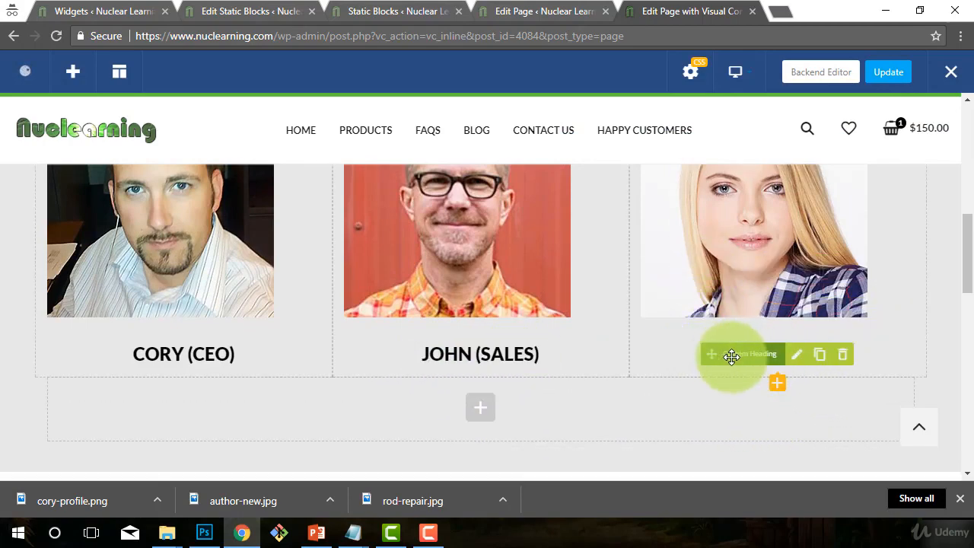
Change the copied heading's text to the third team member's first name followed by (PRODUCT DESIGNER), save and close the settings.
click(798, 357)
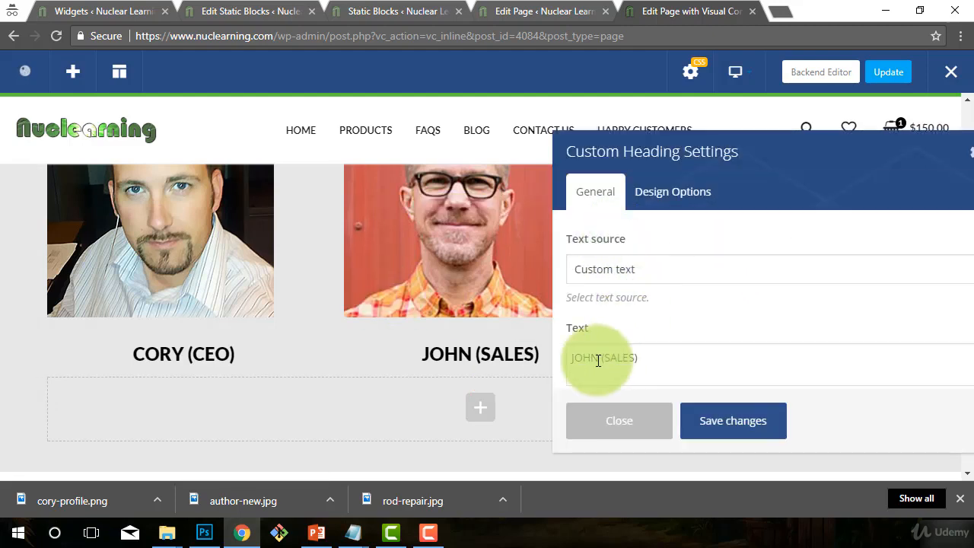
drag(598, 357, 540, 357)
text(Ja)
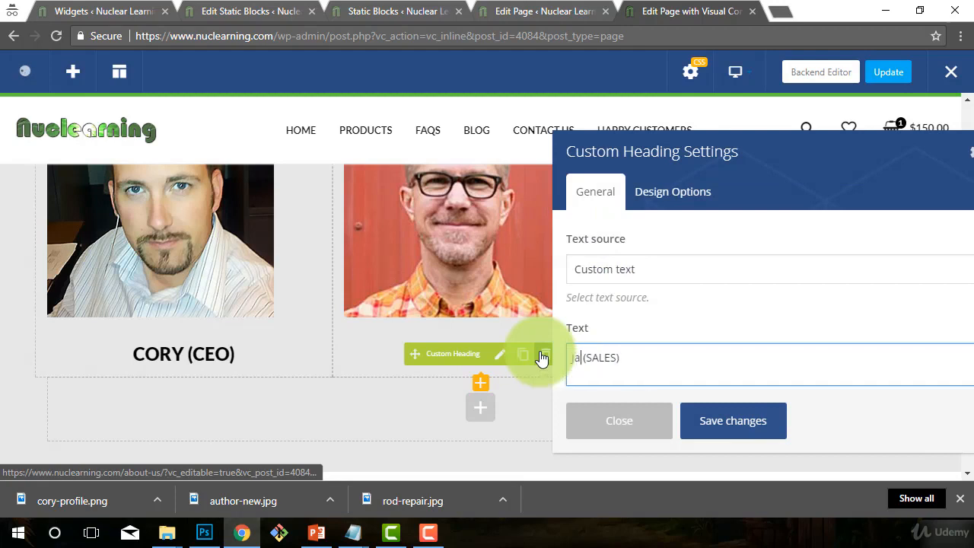
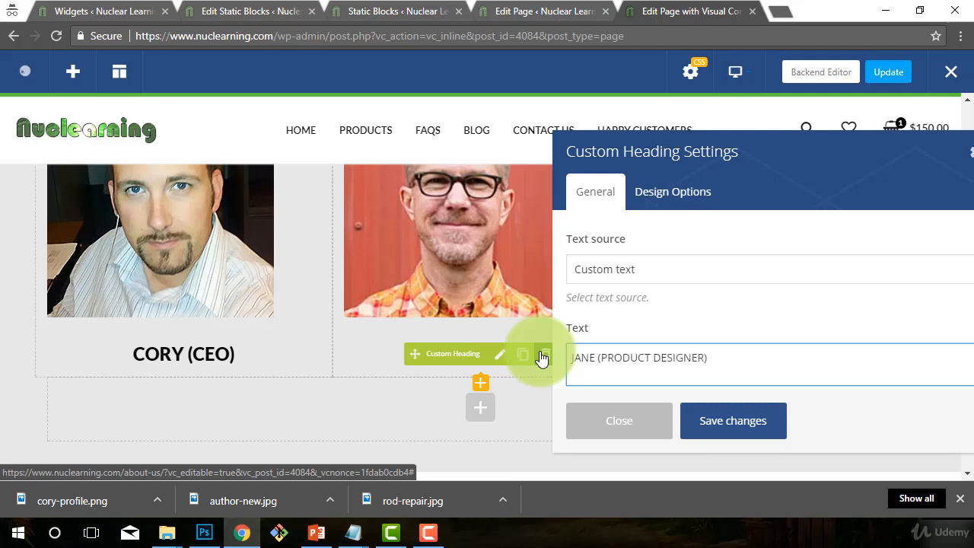
click(735, 427)
click(644, 426)
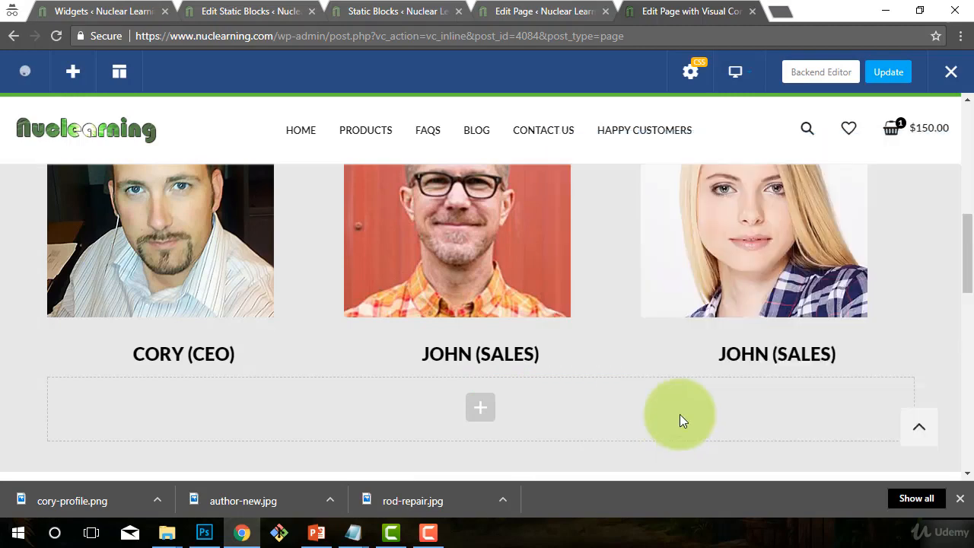
Review the three-column team row and its spacing to the How We Came To Be section above.
scroll(626, 386, up, 1)
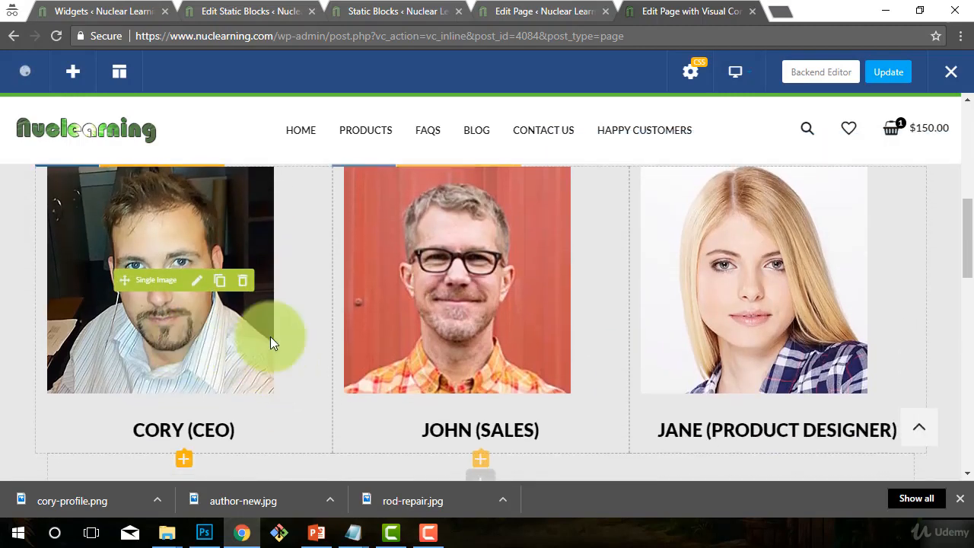
scroll(684, 373, up, 1)
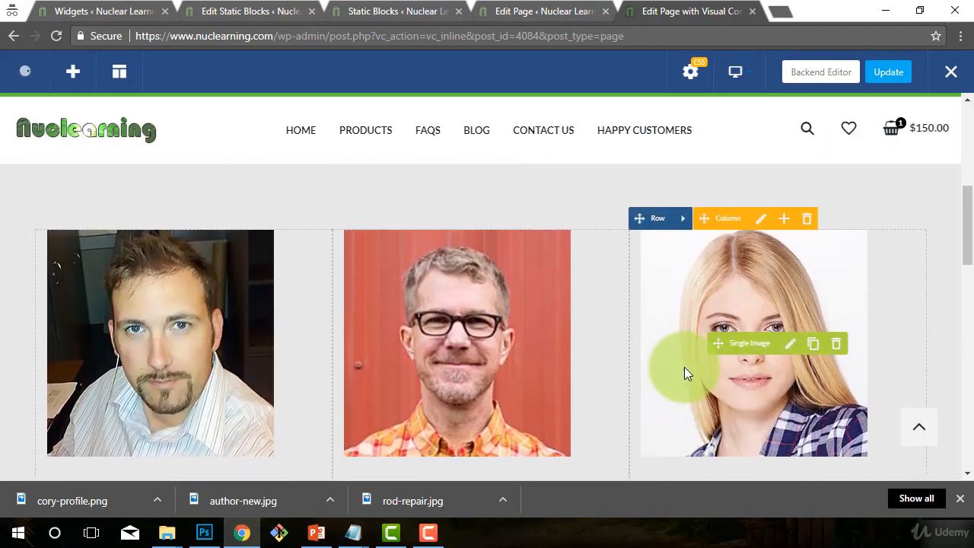
scroll(684, 372, up, 4)
scroll(582, 390, down, 2)
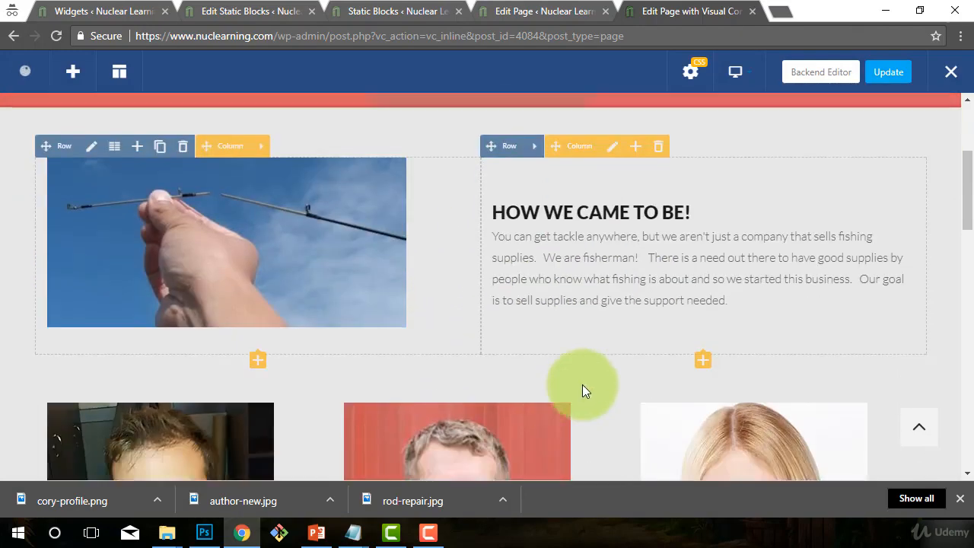
scroll(582, 389, down, 2)
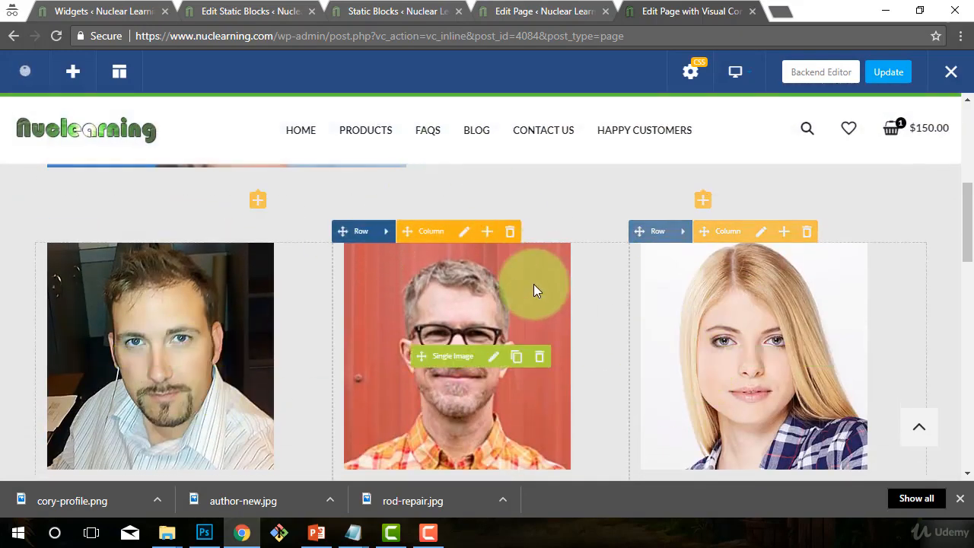
scroll(533, 289, up, 1)
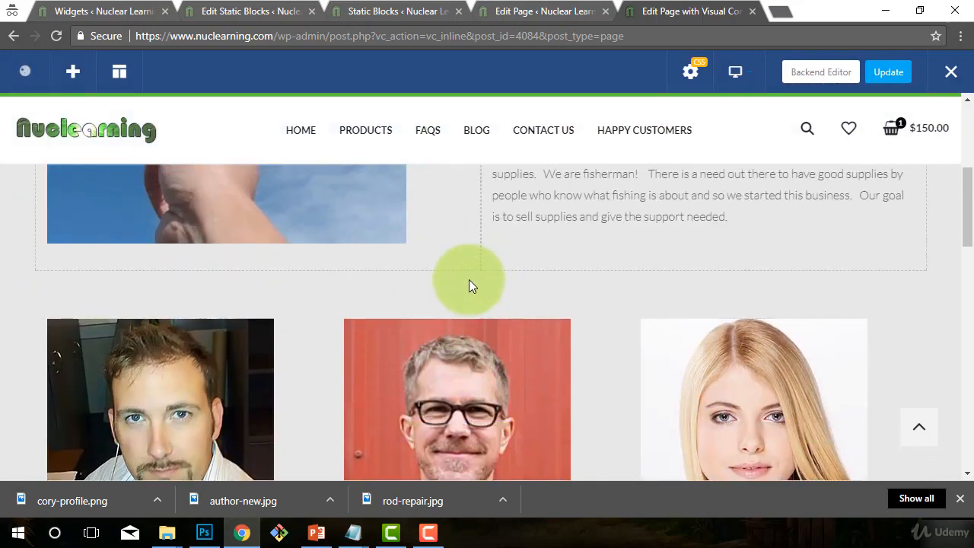
Add a Custom Heading element to the empty area below the team row and move its row above the portraits.
scroll(491, 369, down, 6)
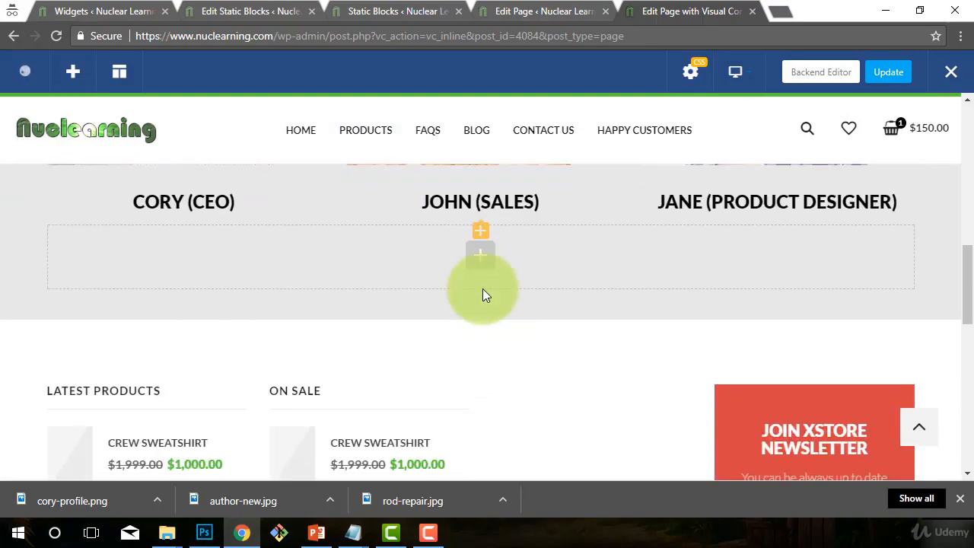
click(482, 261)
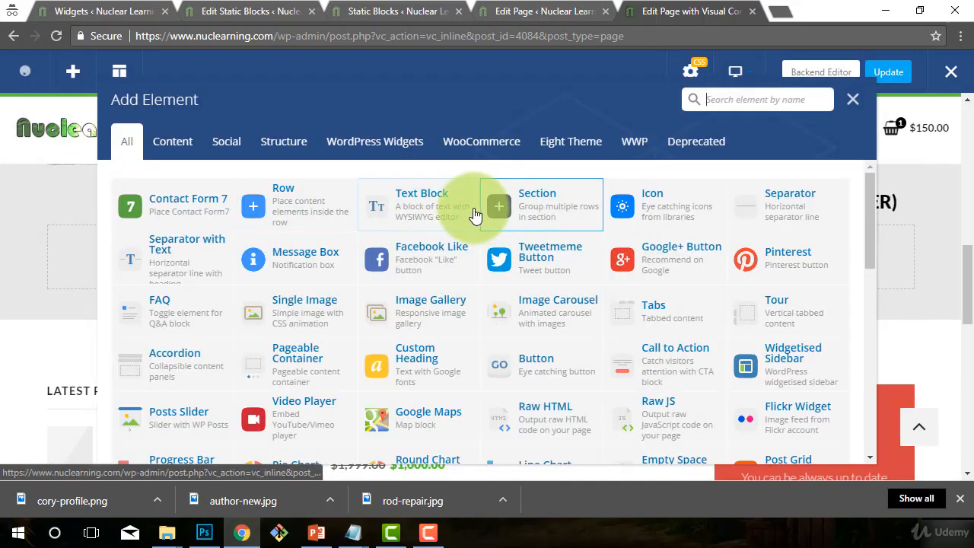
click(421, 366)
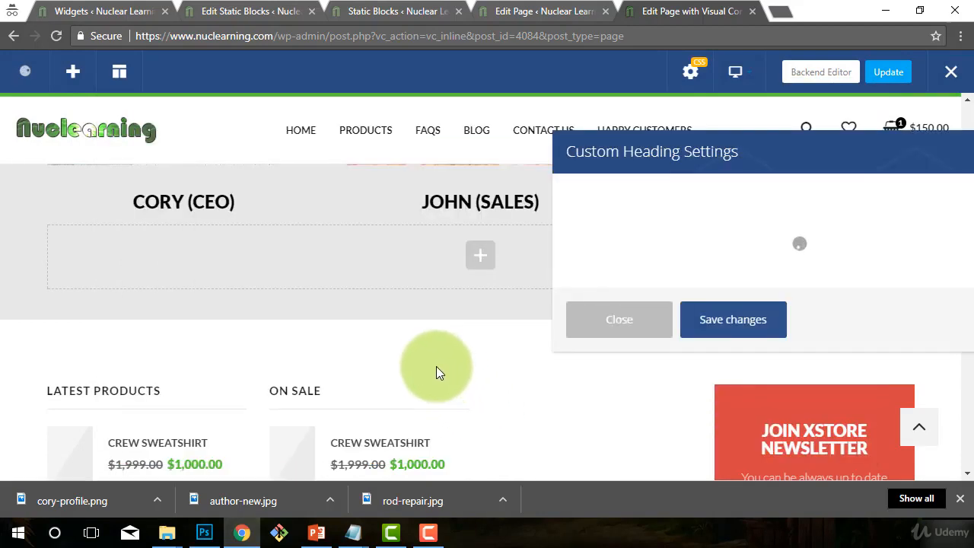
click(649, 418)
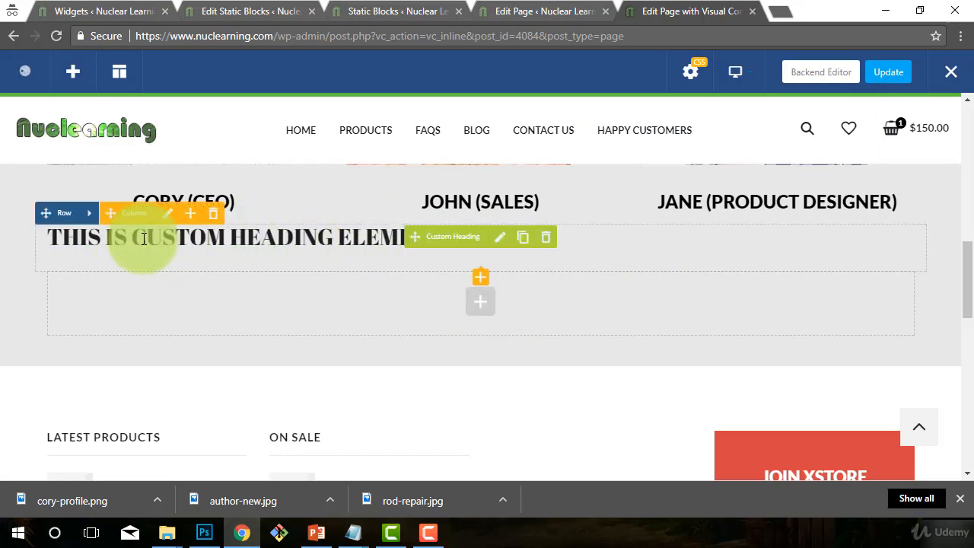
drag(46, 215, 387, 358)
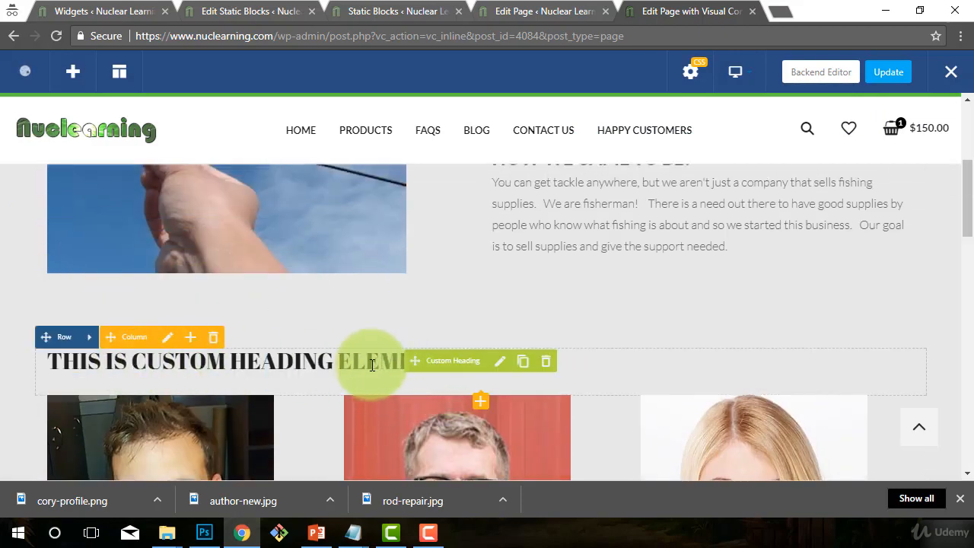
Set the new custom heading's text alignment to center and save the change.
click(497, 369)
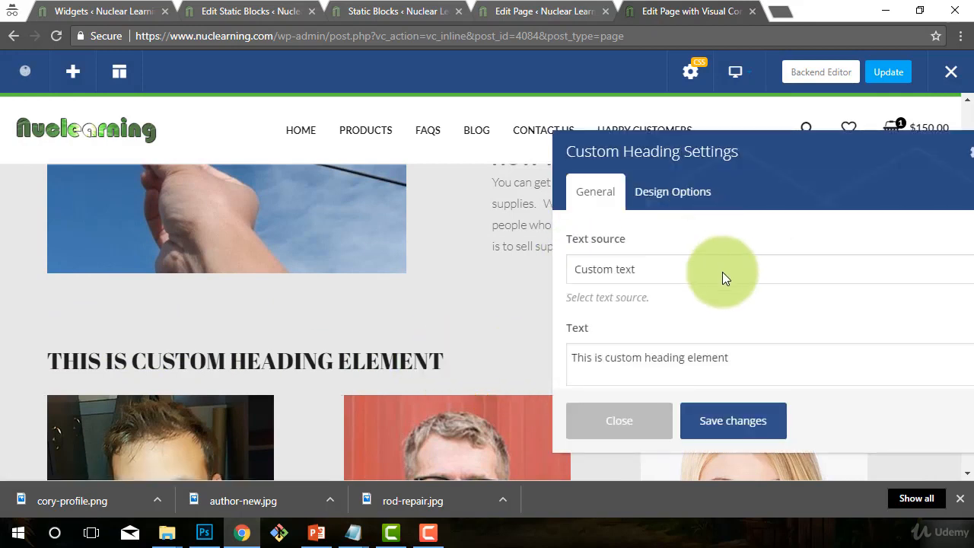
scroll(722, 300, down, 3)
scroll(722, 300, down, 3)
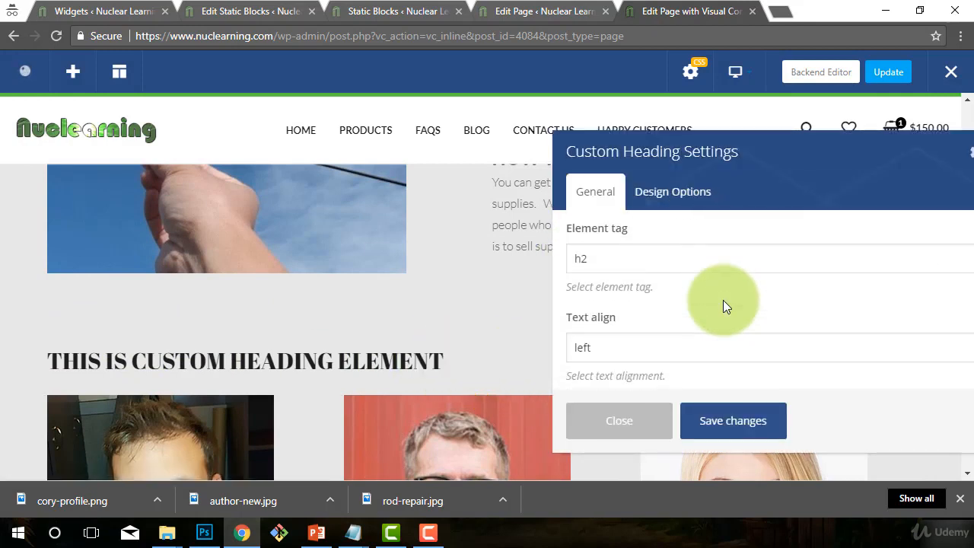
click(705, 272)
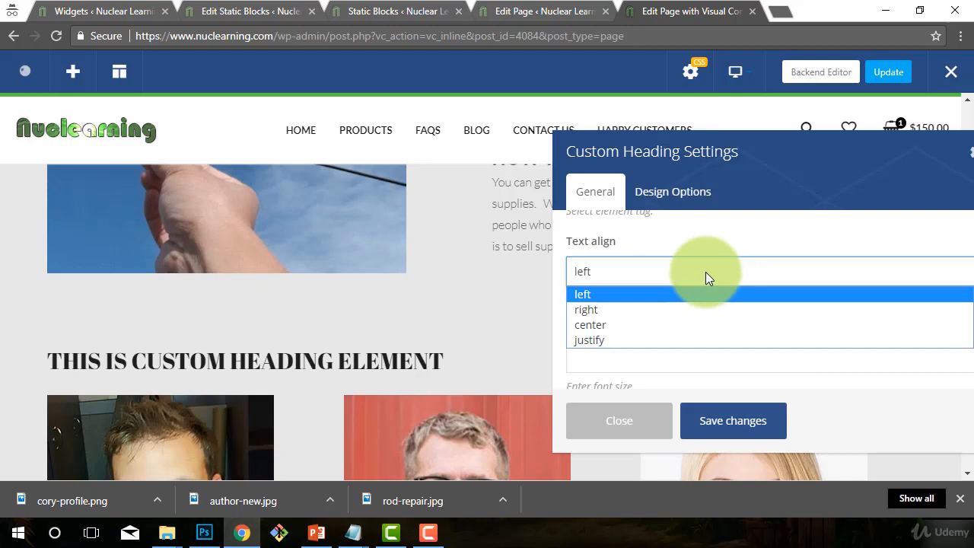
click(612, 324)
click(746, 426)
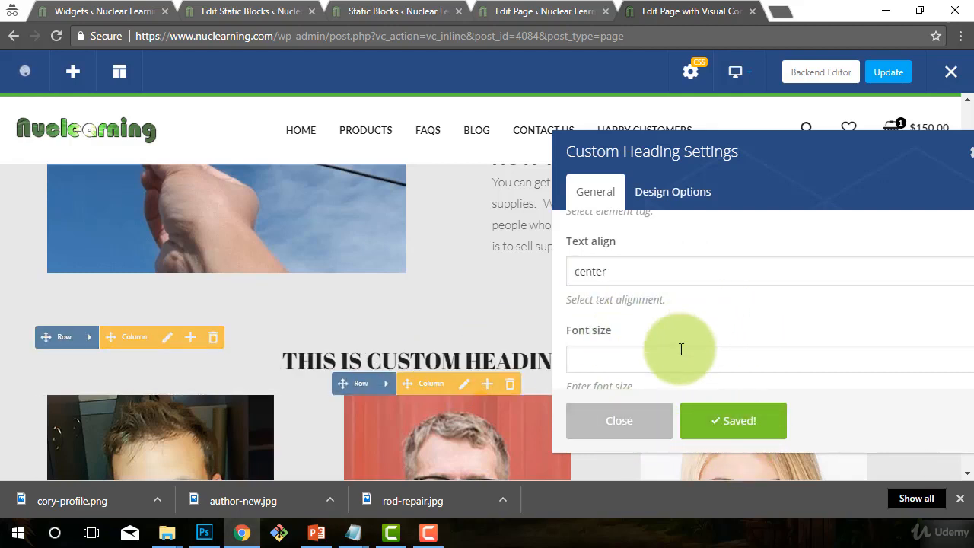
Examine the heading's font size, line height, text color and theme font options.
scroll(679, 349, up, 5)
scroll(680, 348, down, 6)
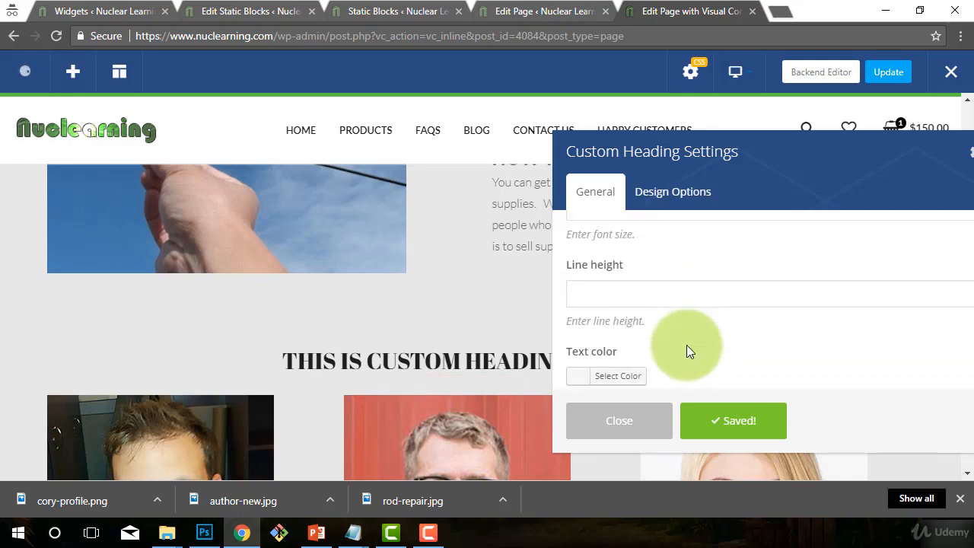
click(586, 311)
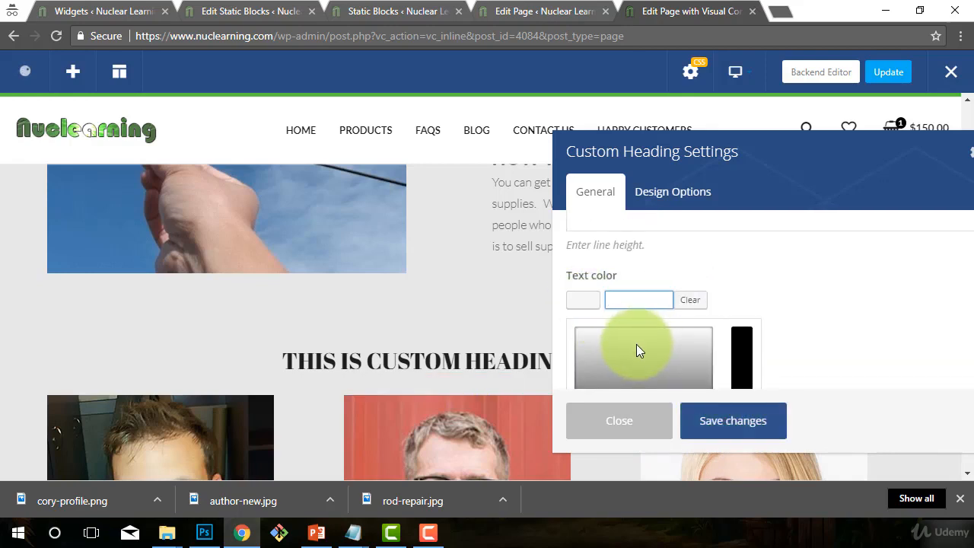
scroll(636, 344, down, 2)
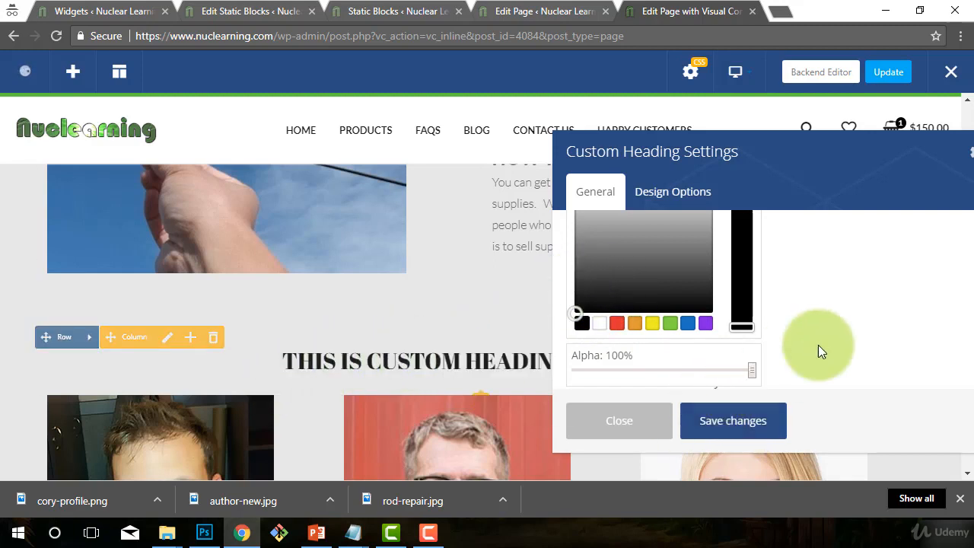
scroll(796, 361, down, 3)
scroll(796, 362, up, 2)
scroll(796, 363, down, 1)
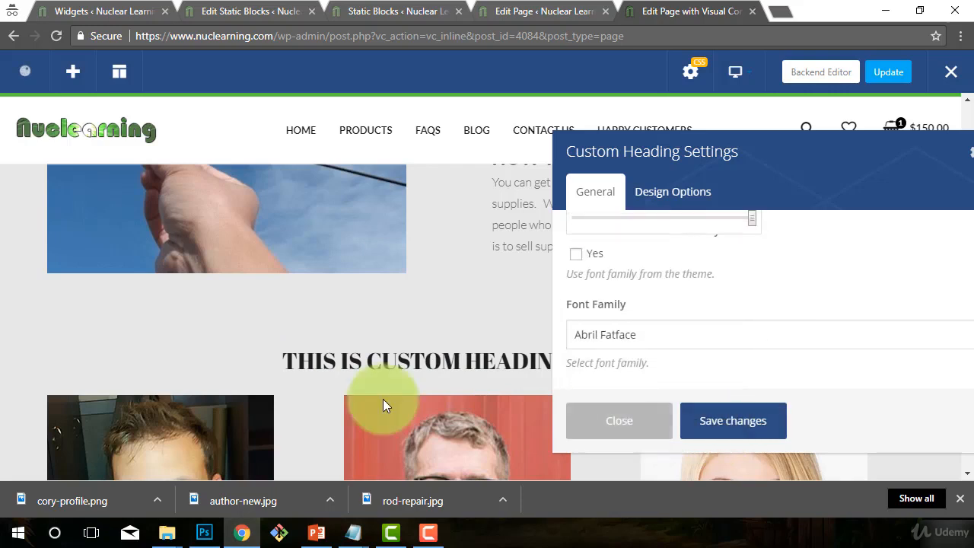
click(652, 332)
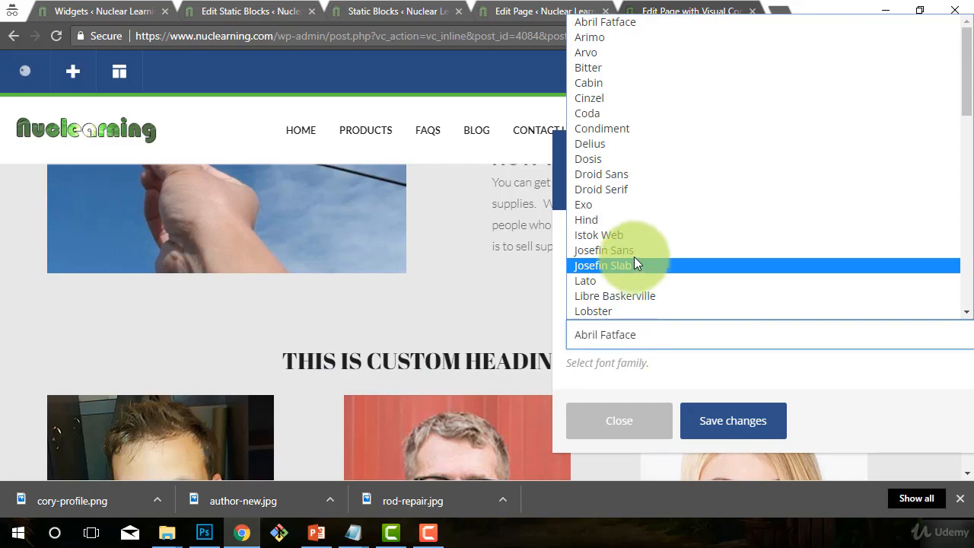
key(r)
scroll(634, 256, down, 4)
scroll(634, 256, up, 4)
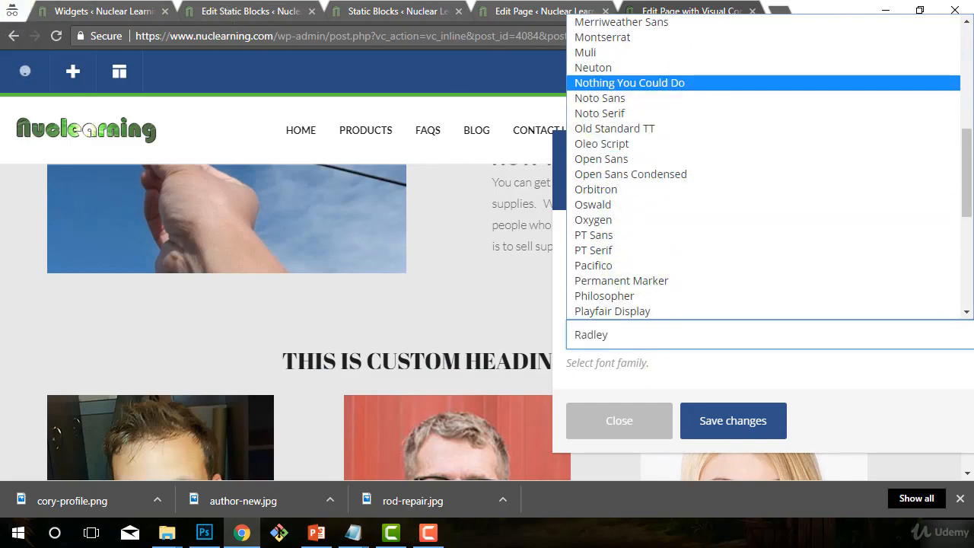
click(124, 145)
Set the custom heading's font family to Lato and its font style to 900 bold regular.
click(623, 301)
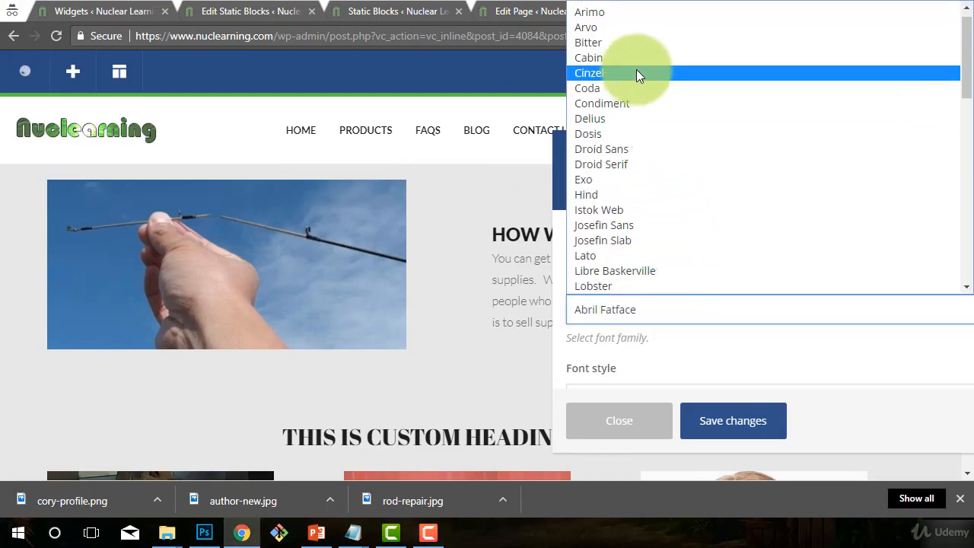
click(612, 255)
scroll(685, 365, down, 1)
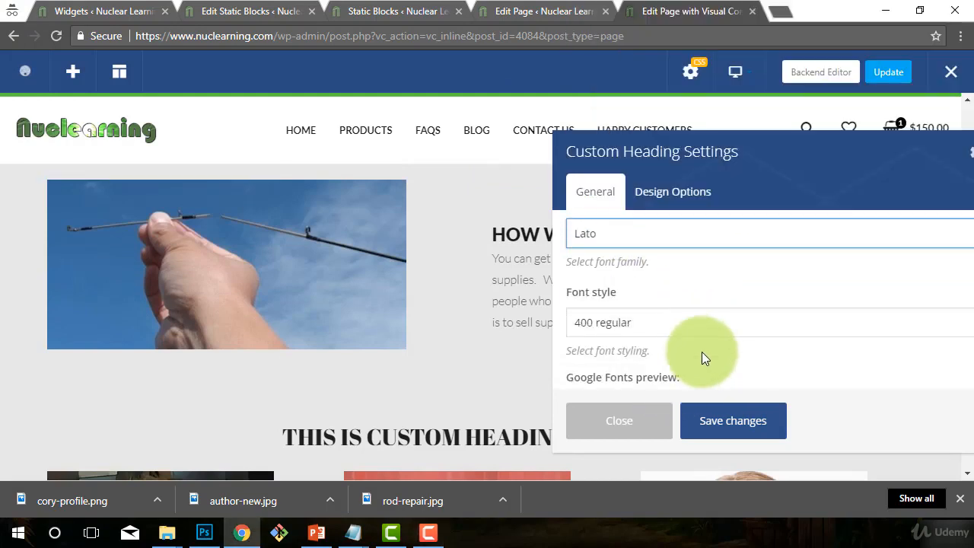
click(663, 319)
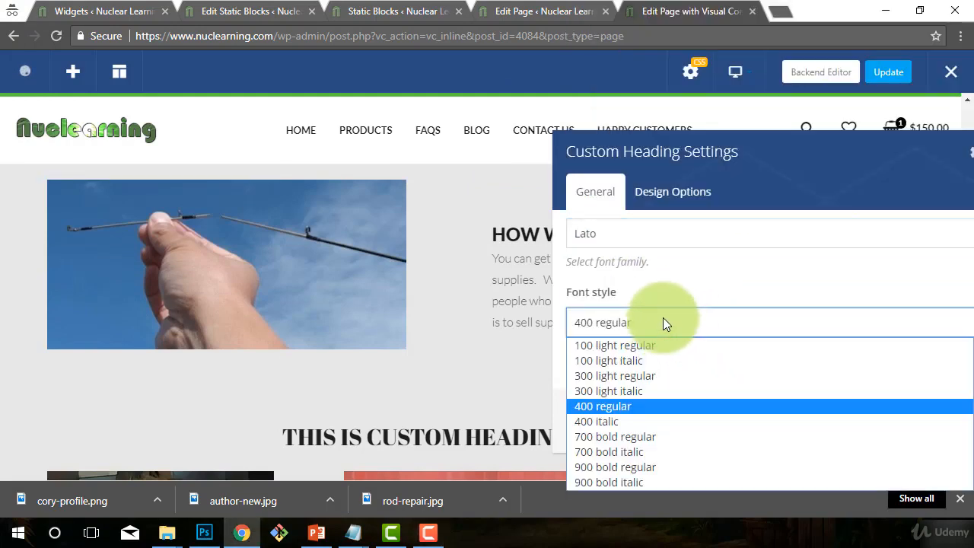
click(613, 467)
Set the custom heading's CSS animation to fadeIn.
scroll(649, 380, down, 4)
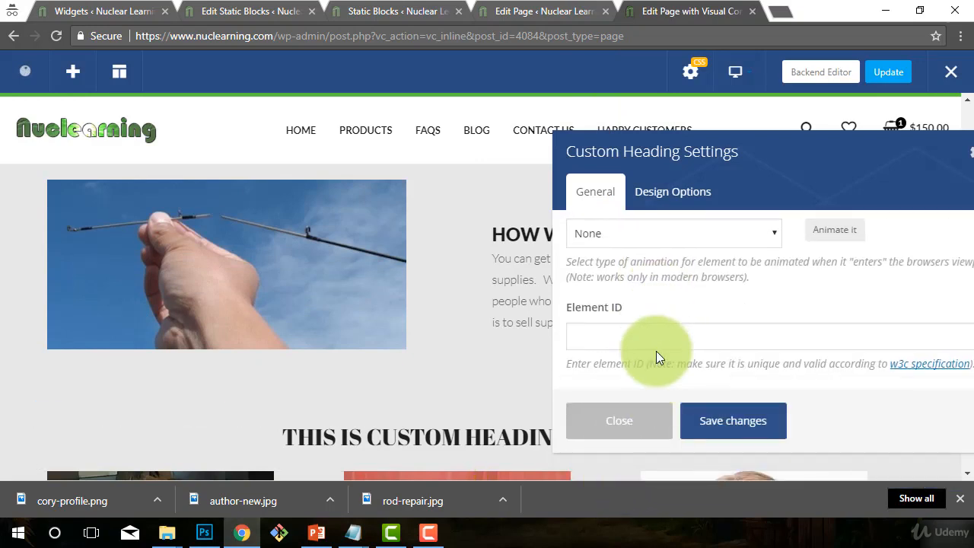
scroll(657, 350, up, 2)
click(649, 302)
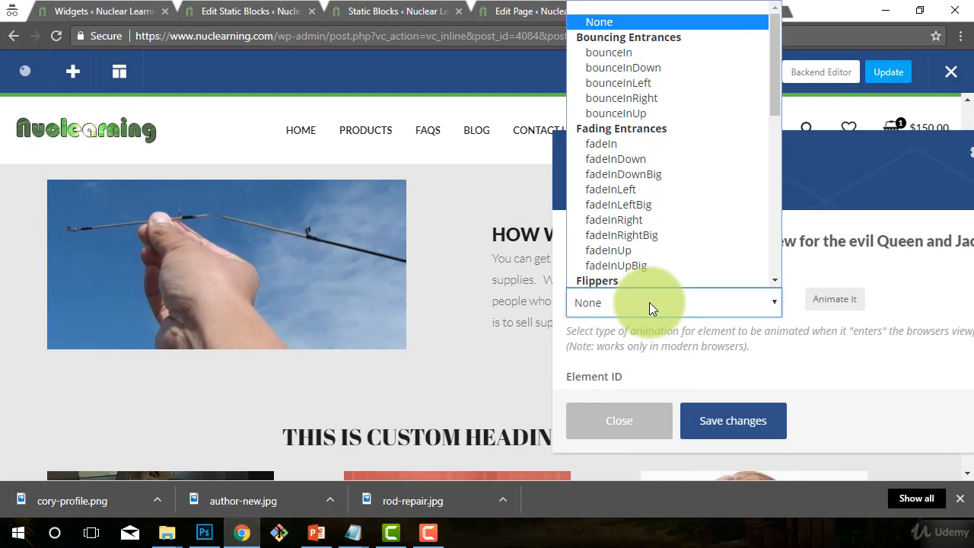
click(609, 144)
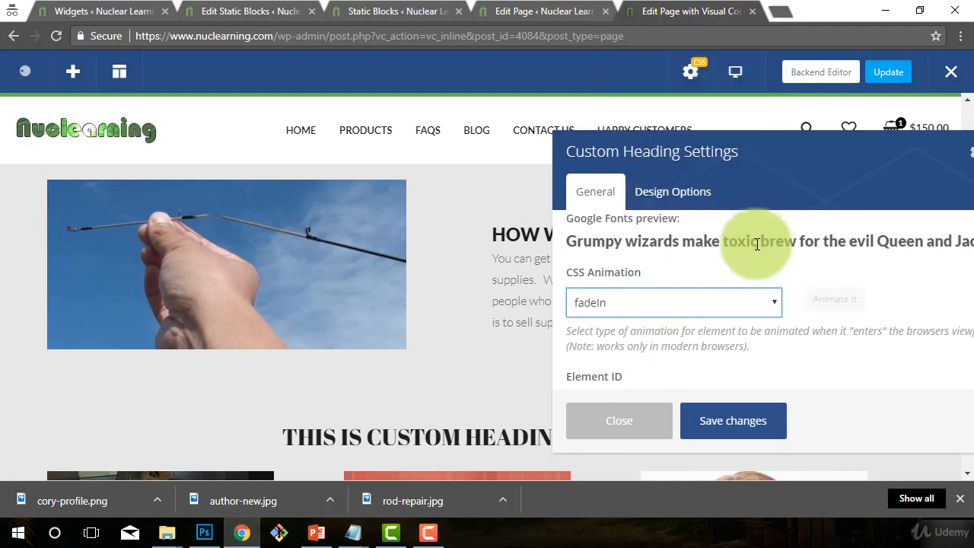
Set the custom heading's text color to near-black #0a0a0a and save the heading settings.
scroll(759, 283, up, 1)
scroll(758, 277, up, 4)
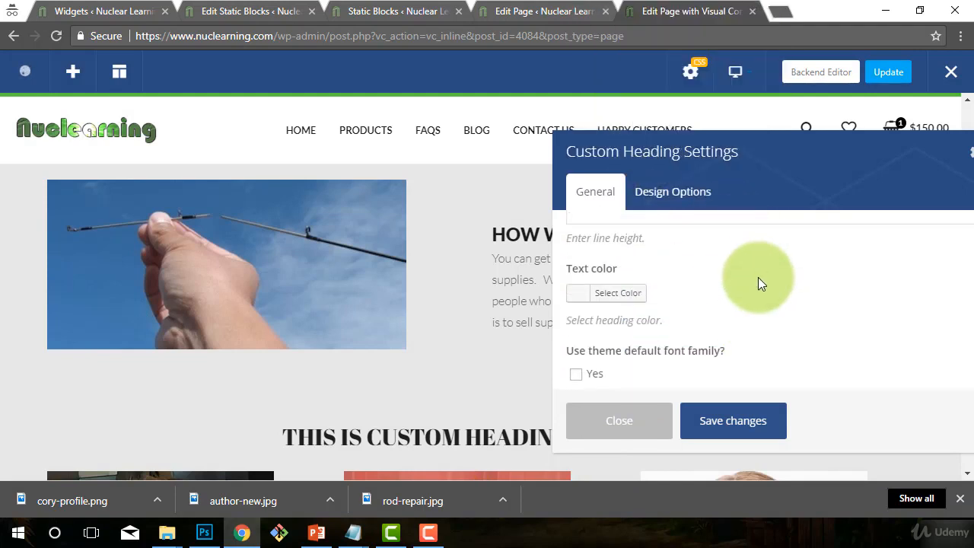
click(585, 294)
click(624, 341)
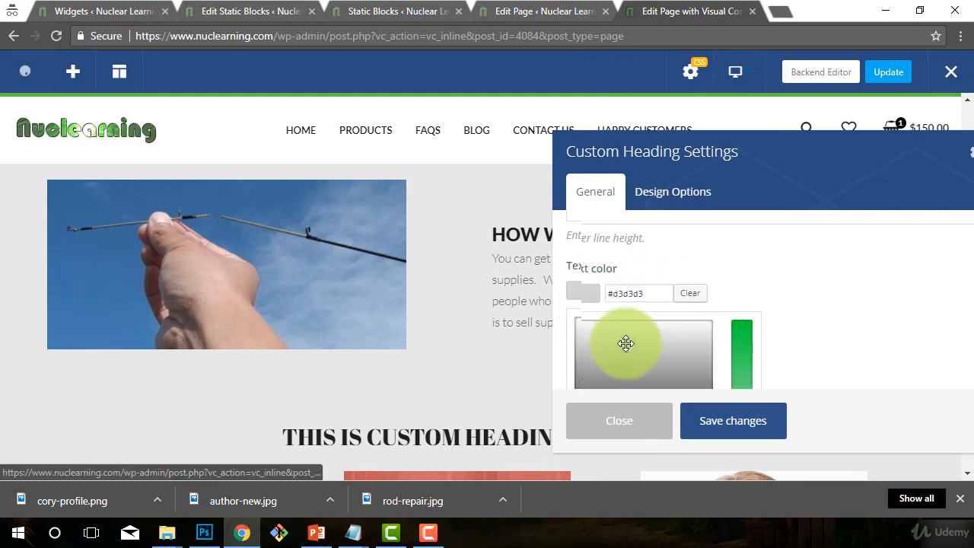
scroll(597, 282, down, 2)
drag(584, 286, 574, 300)
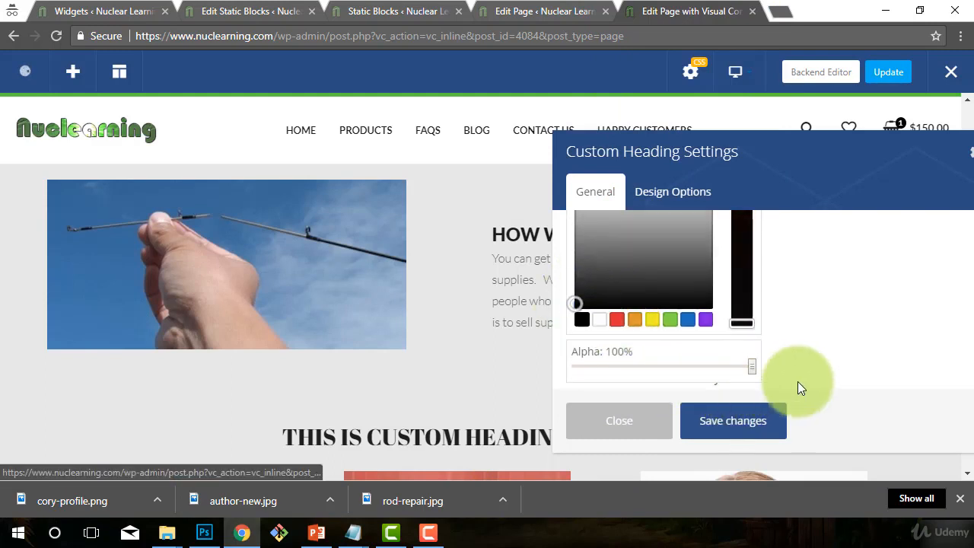
scroll(797, 382, up, 2)
scroll(791, 342, down, 1)
scroll(839, 323, up, 3)
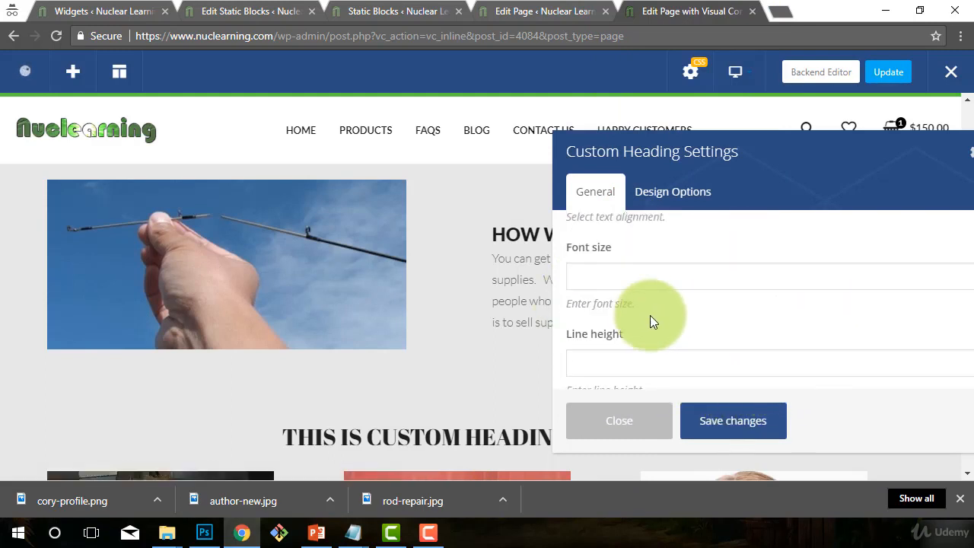
scroll(630, 339, down, 1)
scroll(630, 339, down, 2)
click(582, 299)
click(639, 293)
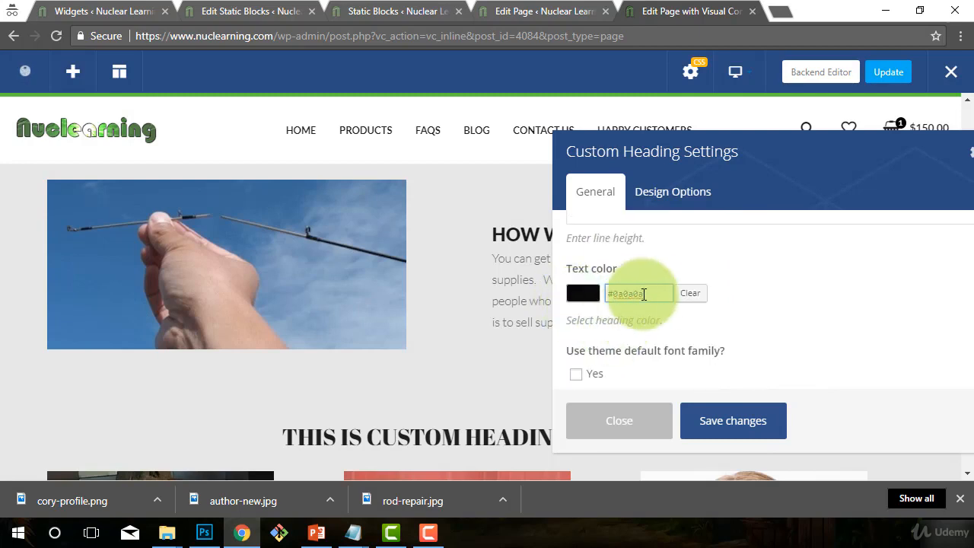
scroll(807, 318, up, 5)
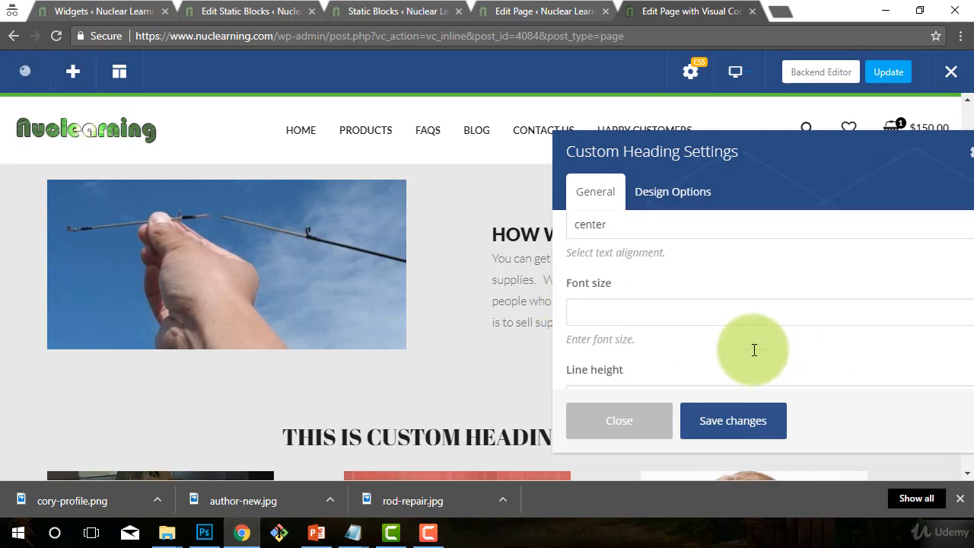
scroll(753, 348, up, 3)
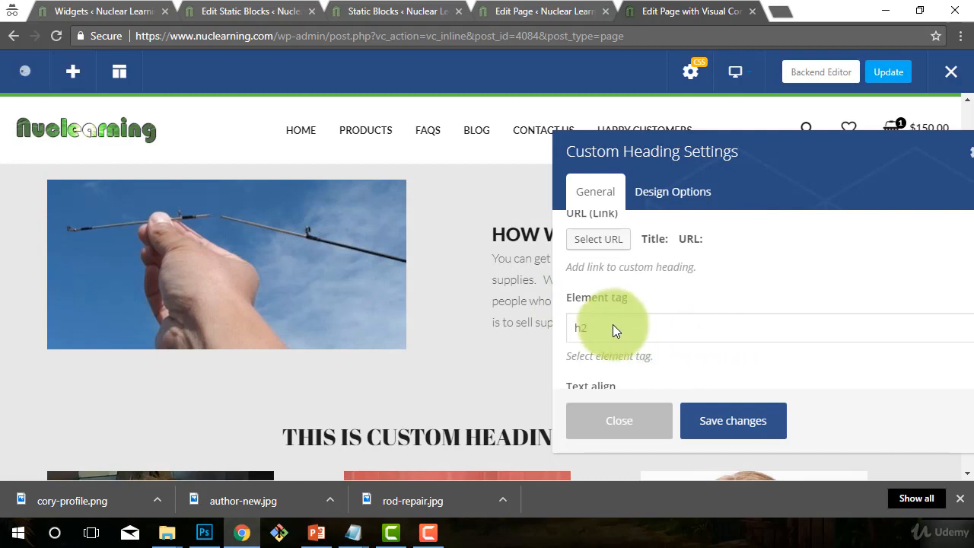
click(733, 423)
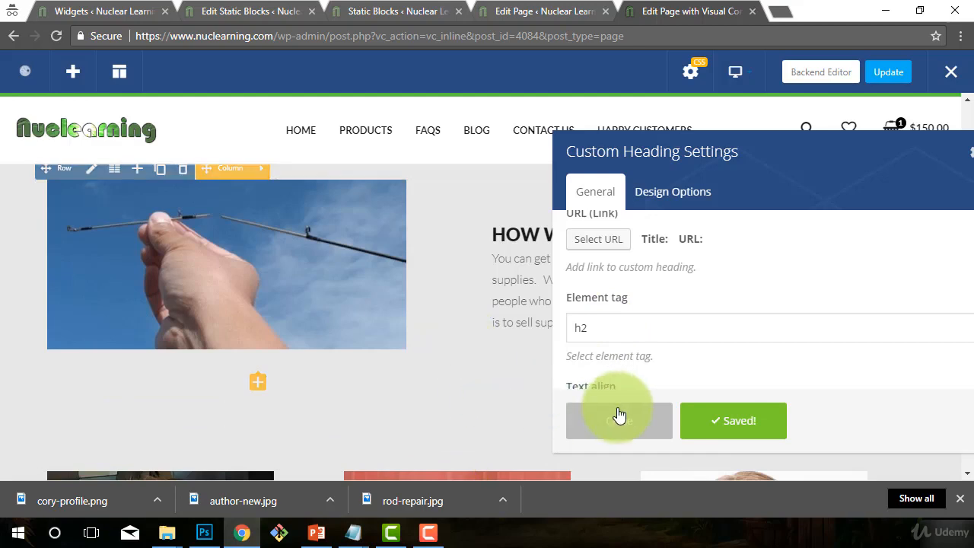
Replace the heading's placeholder text with "WHO WE ARE!", then save and close its settings.
drag(707, 156, 591, 155)
scroll(662, 274, up, 3)
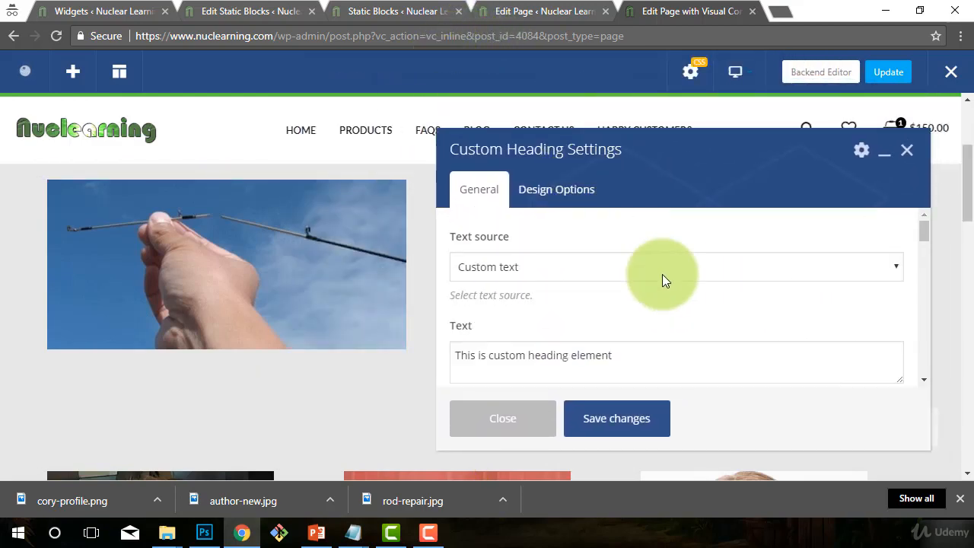
scroll(662, 274, down, 1)
scroll(547, 316, down, 10)
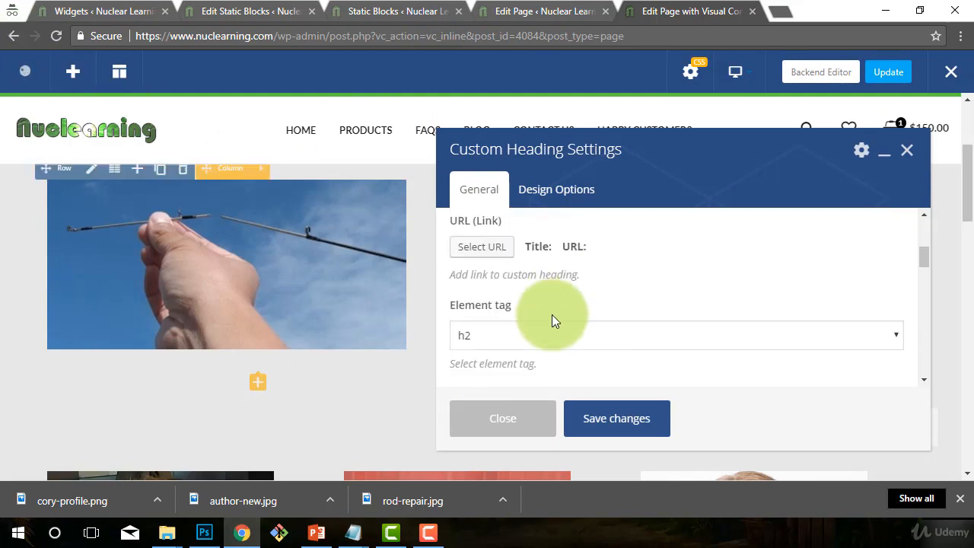
scroll(547, 320, up, 10)
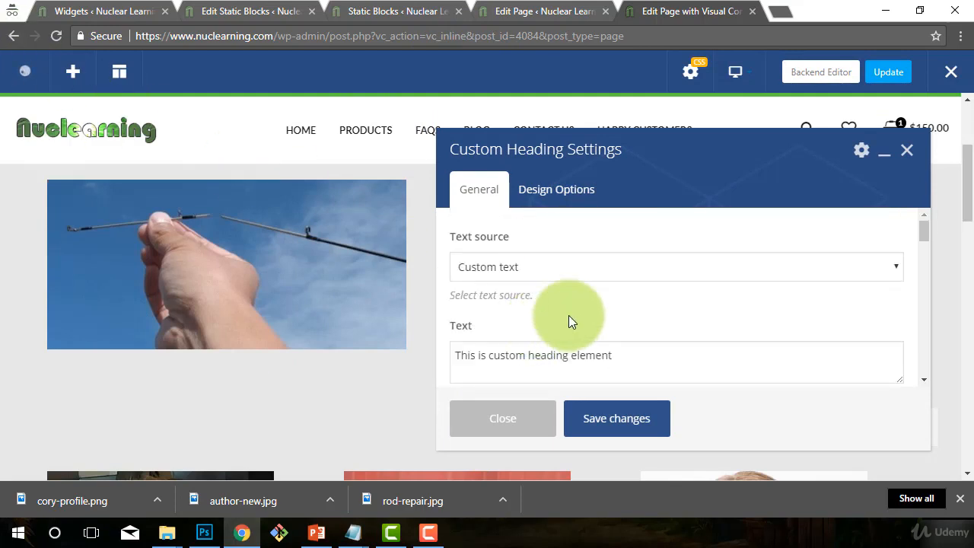
click(569, 356)
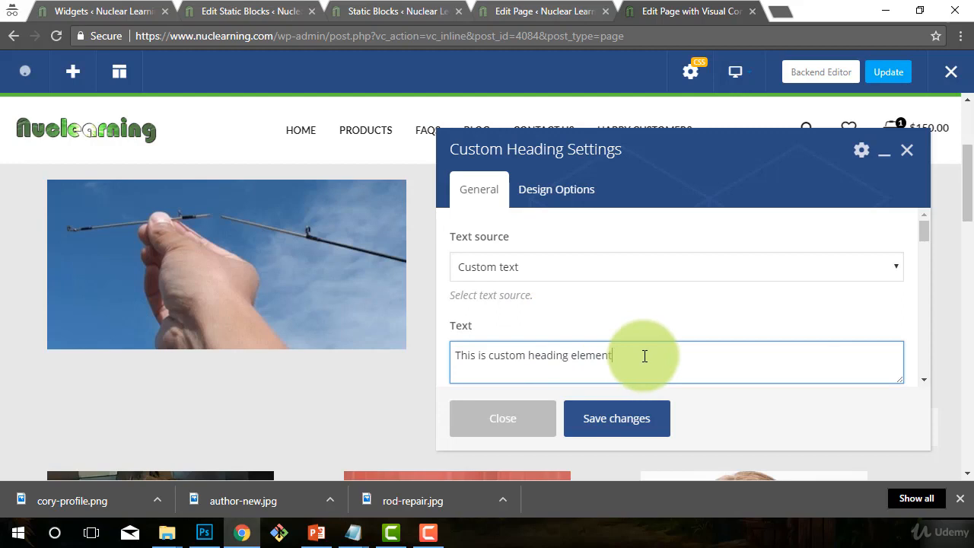
drag(645, 355, 200, 329)
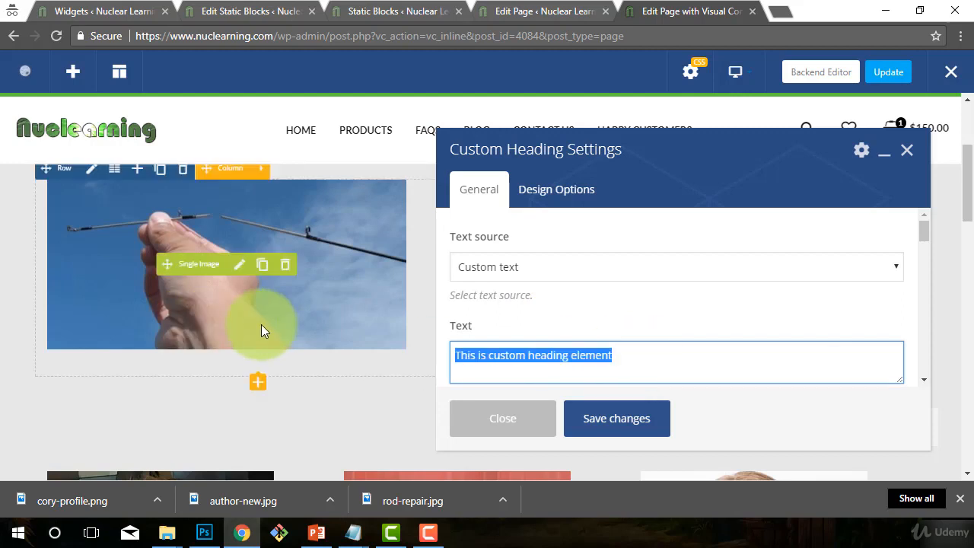
text(HO WE ARE!)
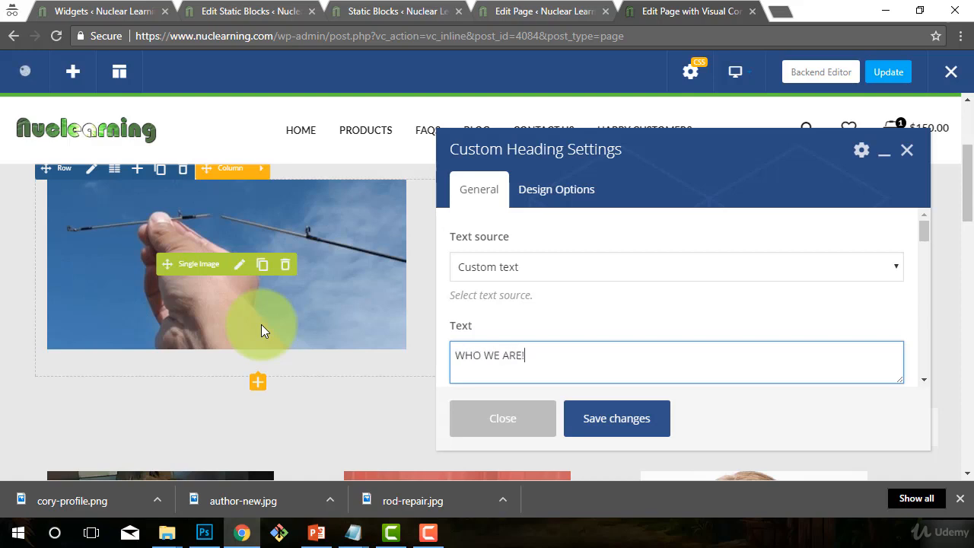
click(596, 421)
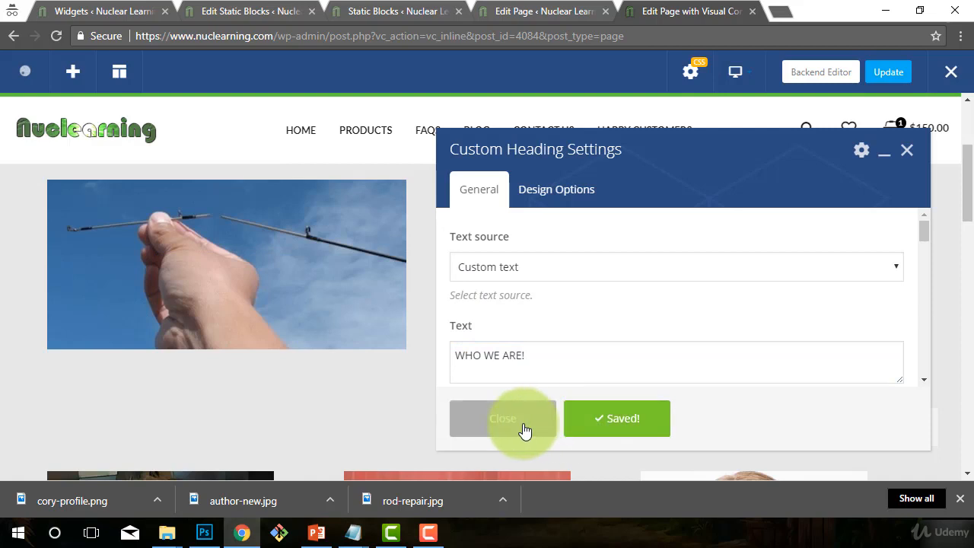
click(524, 431)
Reopen the heading's settings above the portraits and examine its alignment, text color, font and CSS animation options.
scroll(487, 366, down, 2)
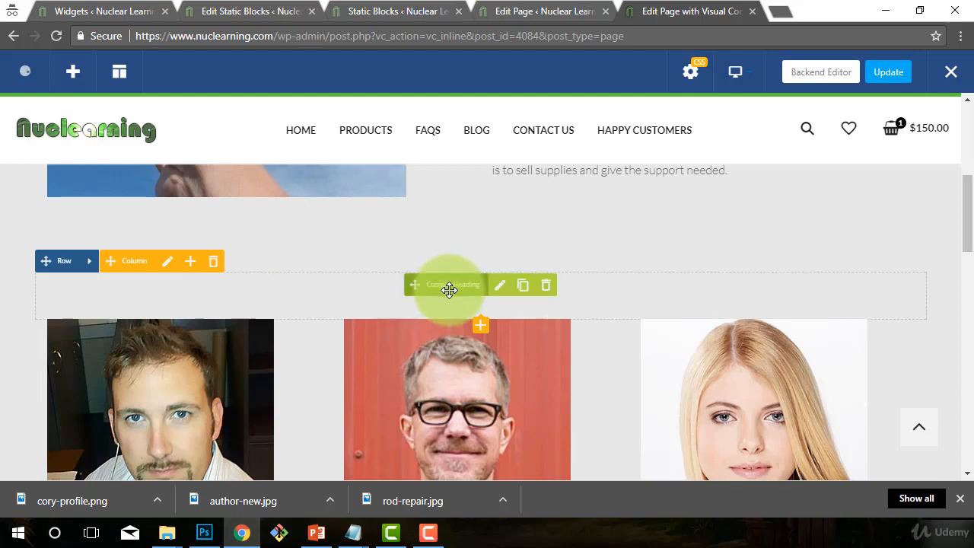
click(499, 286)
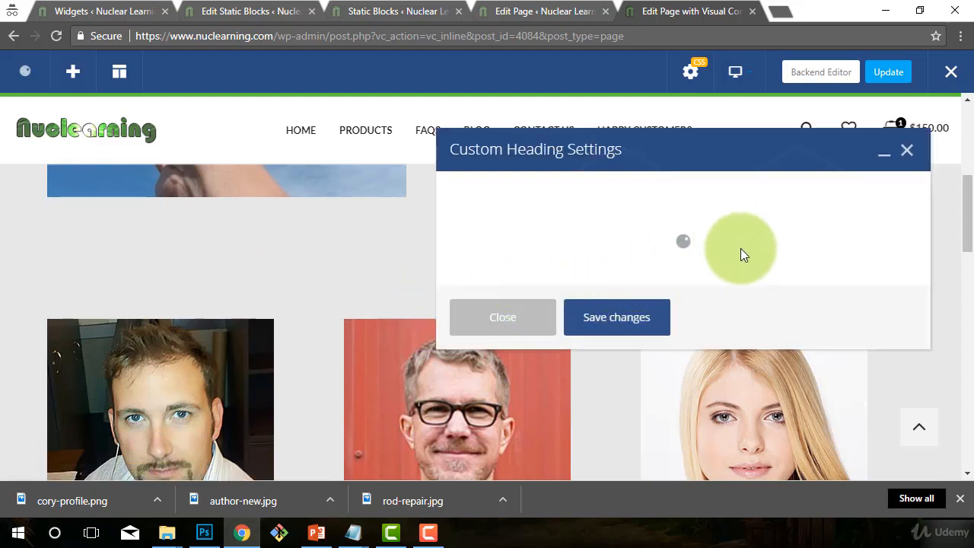
scroll(689, 327, down, 7)
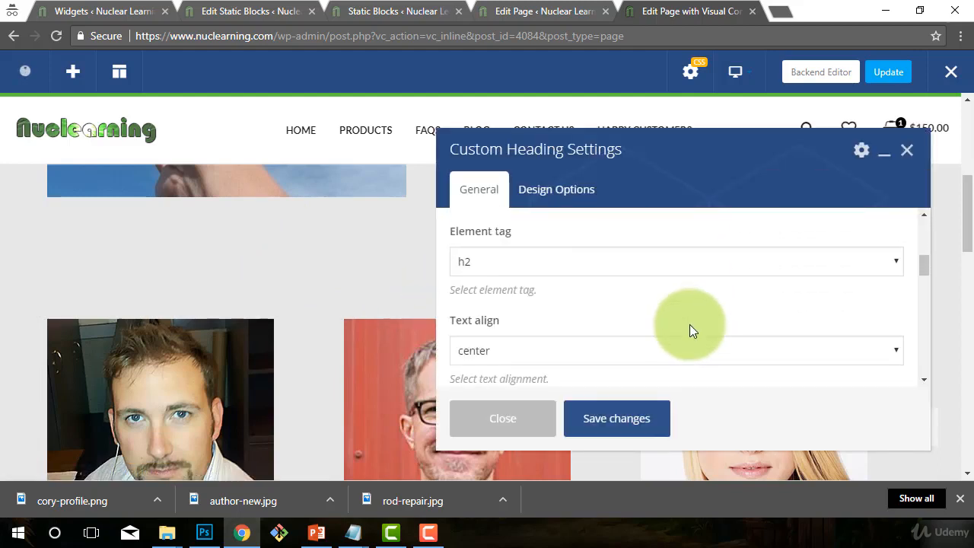
scroll(690, 322, down, 6)
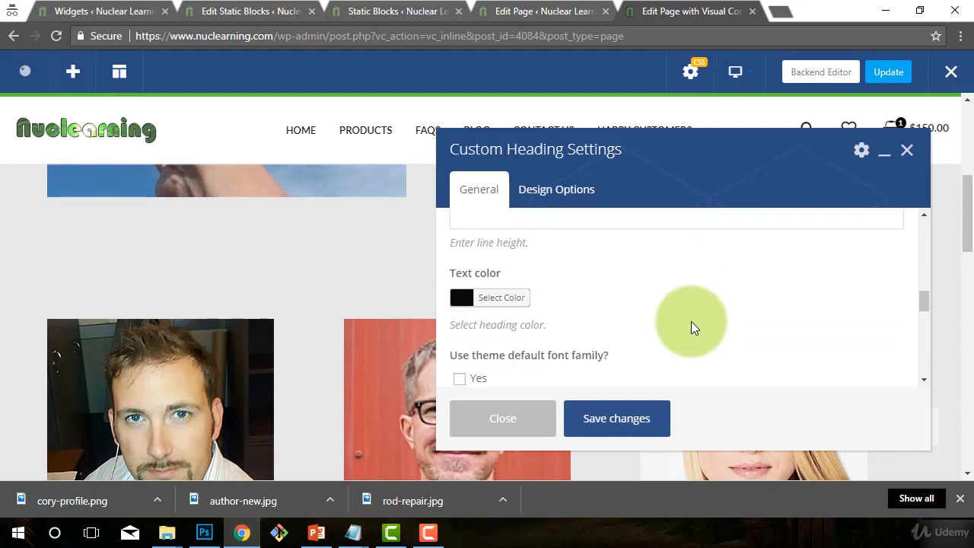
scroll(691, 321, up, 3)
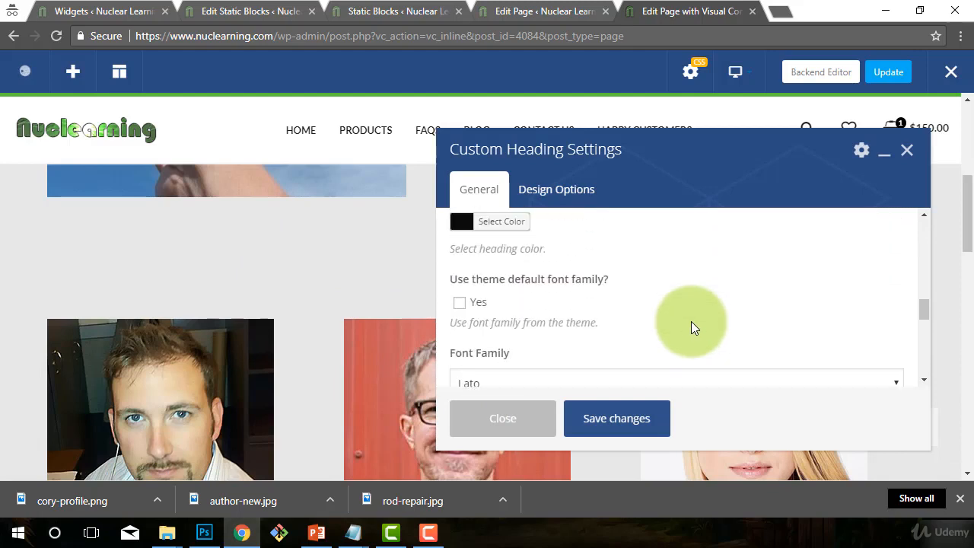
scroll(692, 319, down, 5)
scroll(692, 320, down, 5)
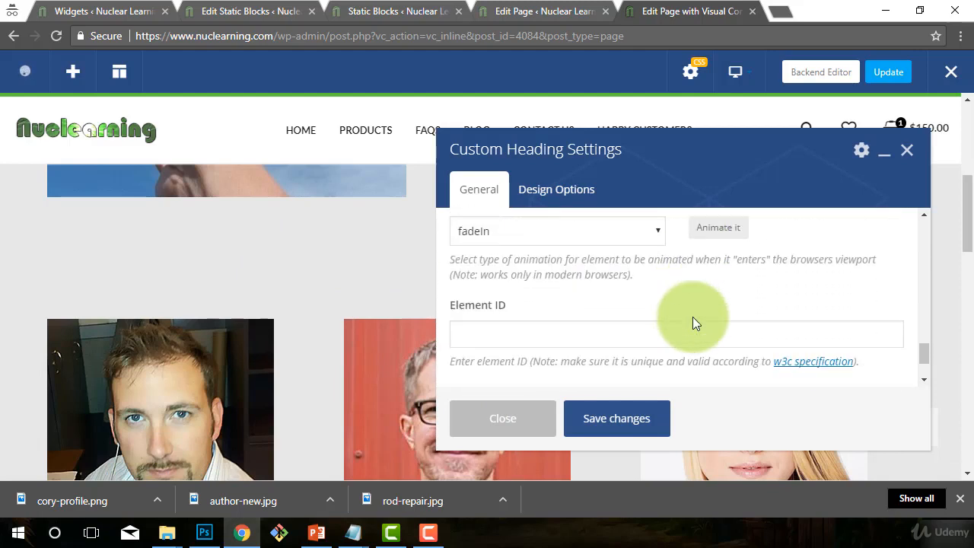
scroll(519, 307, up, 3)
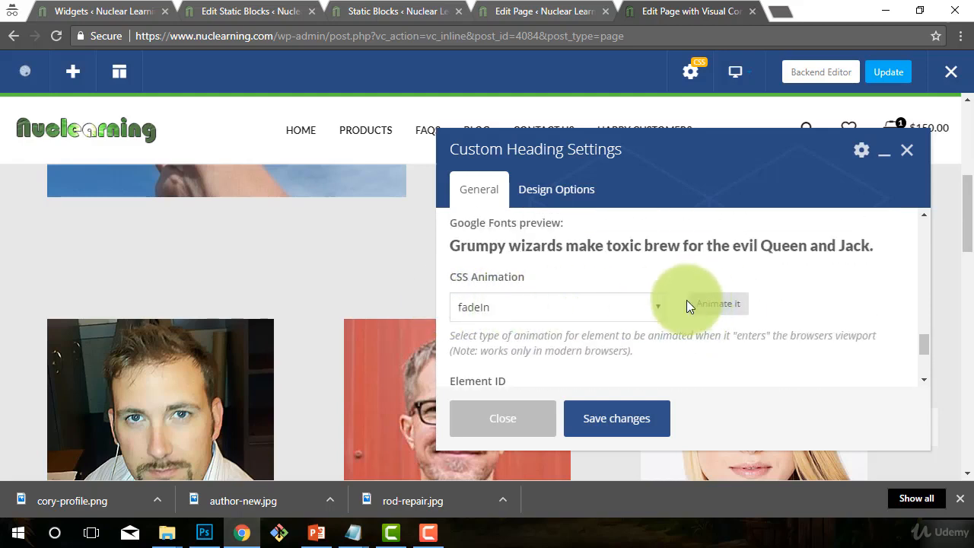
click(629, 422)
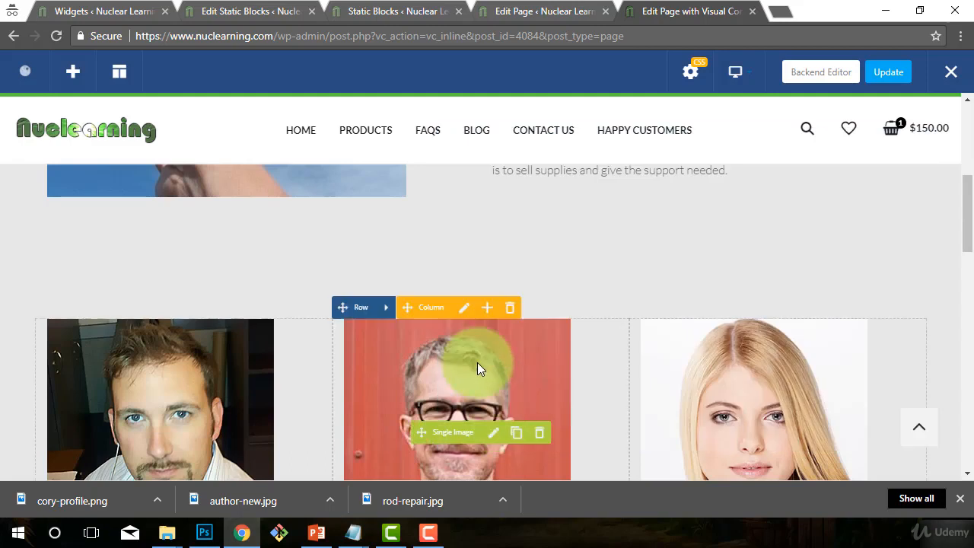
Update the page and exit the editor to check the heading above the portraits on the live About Us page.
click(894, 76)
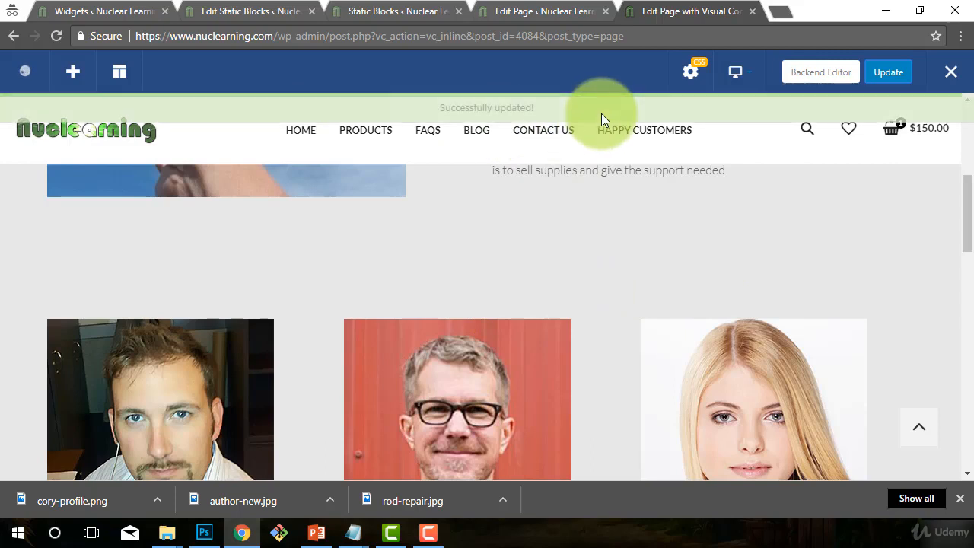
click(951, 71)
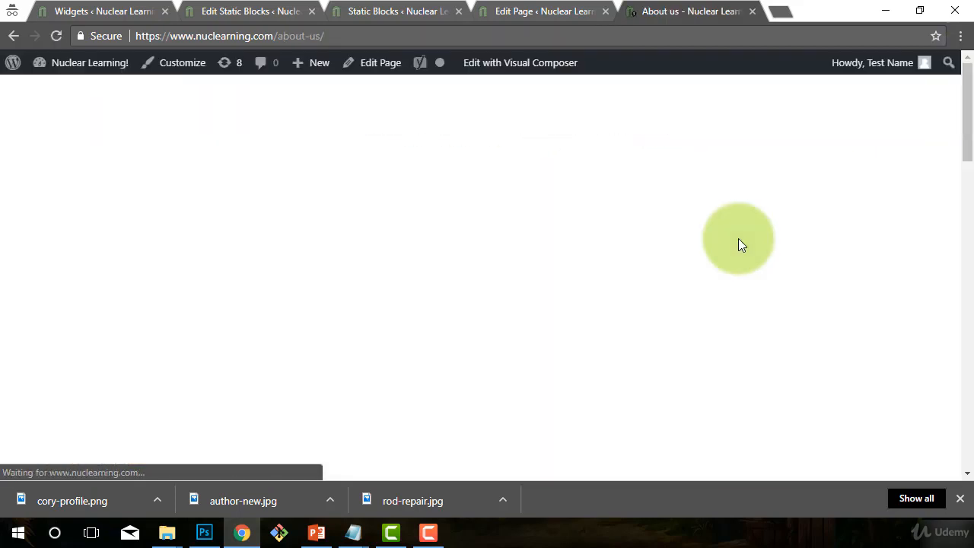
scroll(613, 357, down, 4)
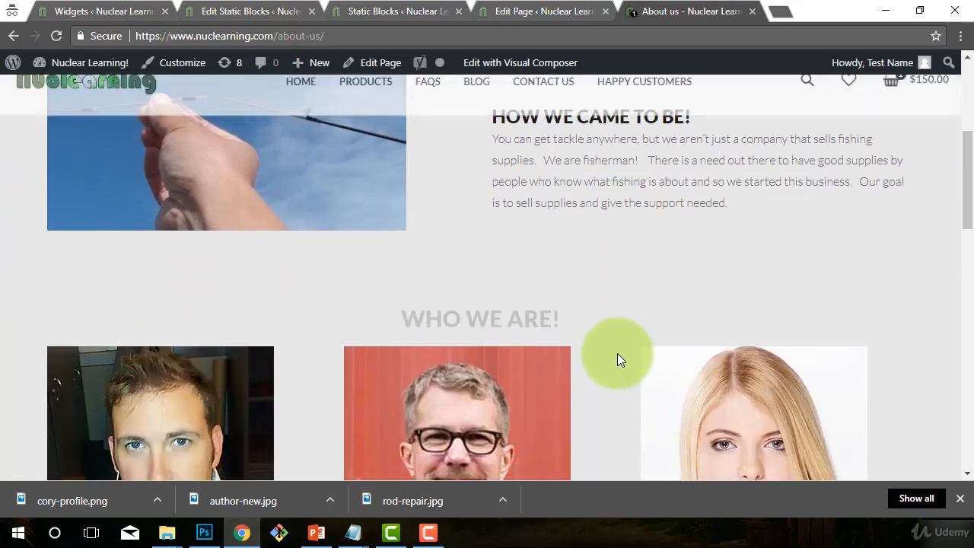
scroll(618, 354, down, 1)
scroll(618, 353, up, 1)
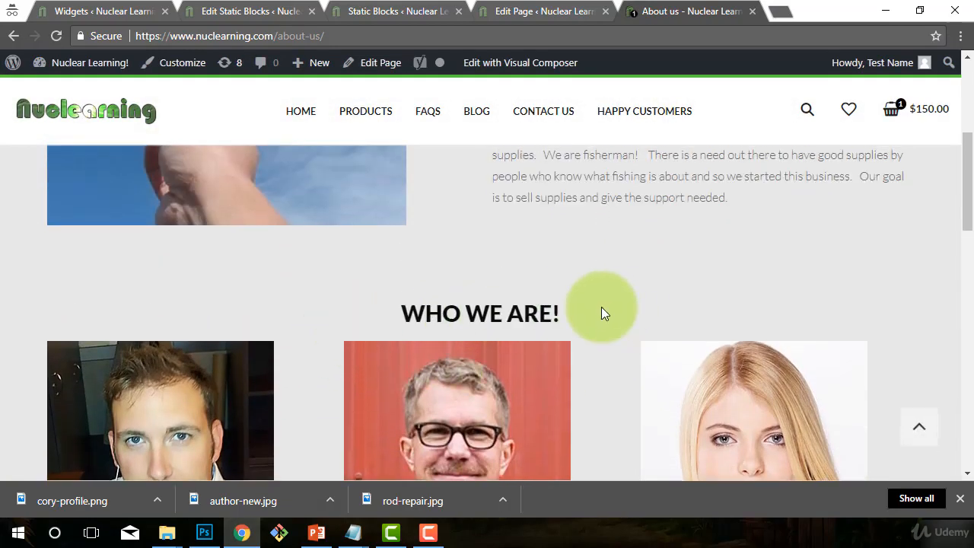
Examine the live About Us page at full width and in a phone-sized browser window, and restore the window to full size.
scroll(556, 350, down, 2)
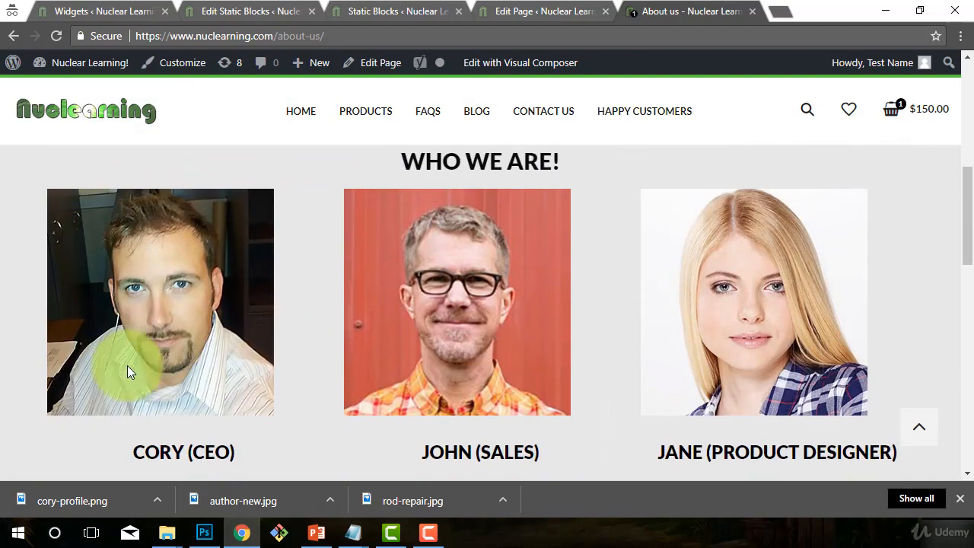
scroll(567, 406, down, 6)
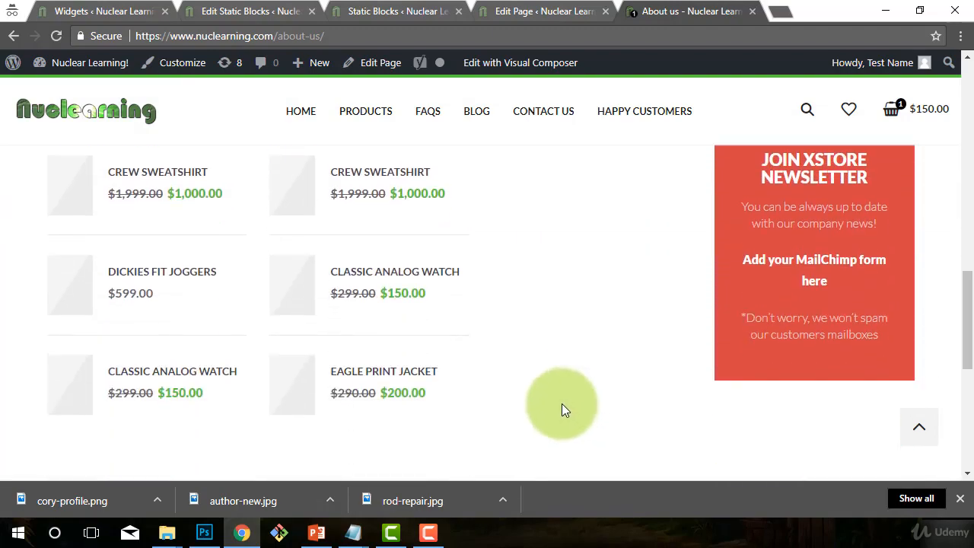
scroll(561, 403, up, 7)
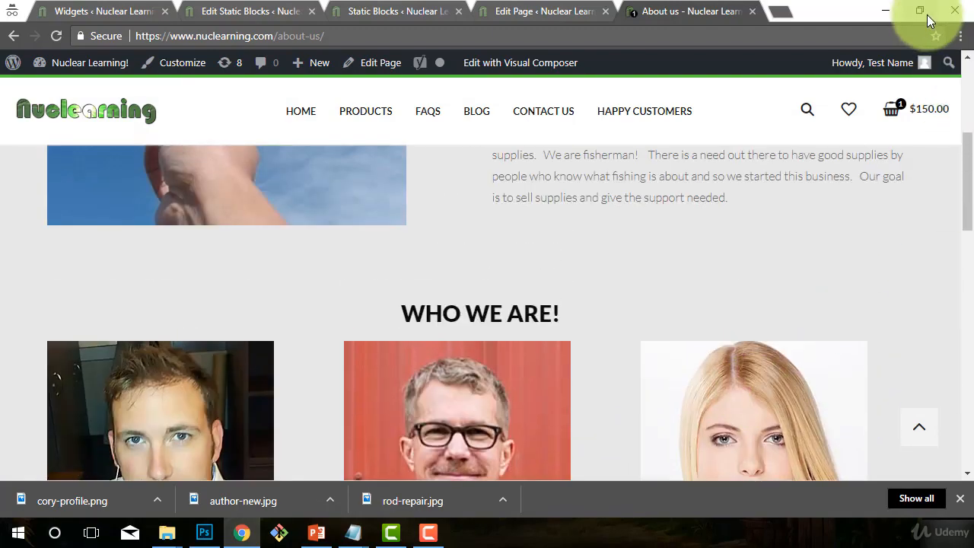
click(926, 14)
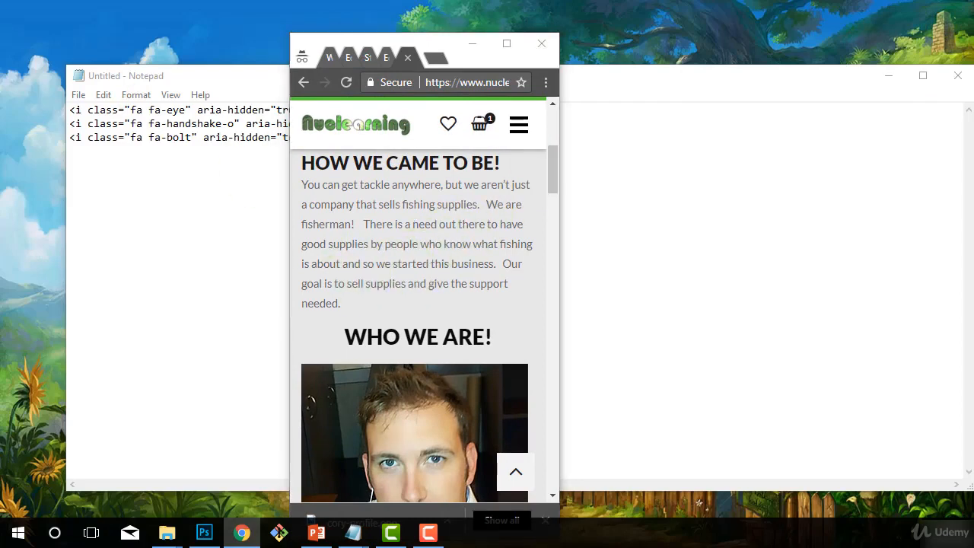
scroll(450, 351, down, 6)
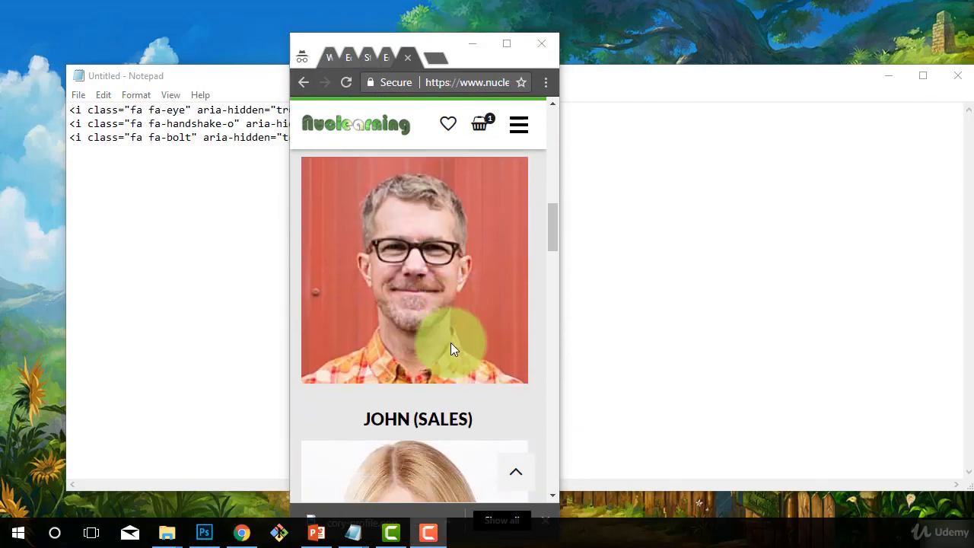
scroll(450, 348, down, 8)
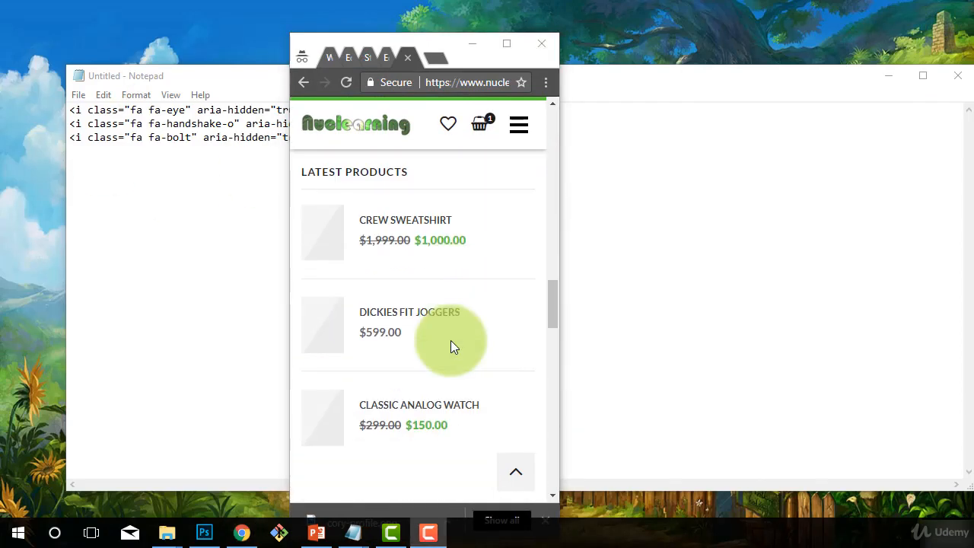
scroll(450, 346, up, 15)
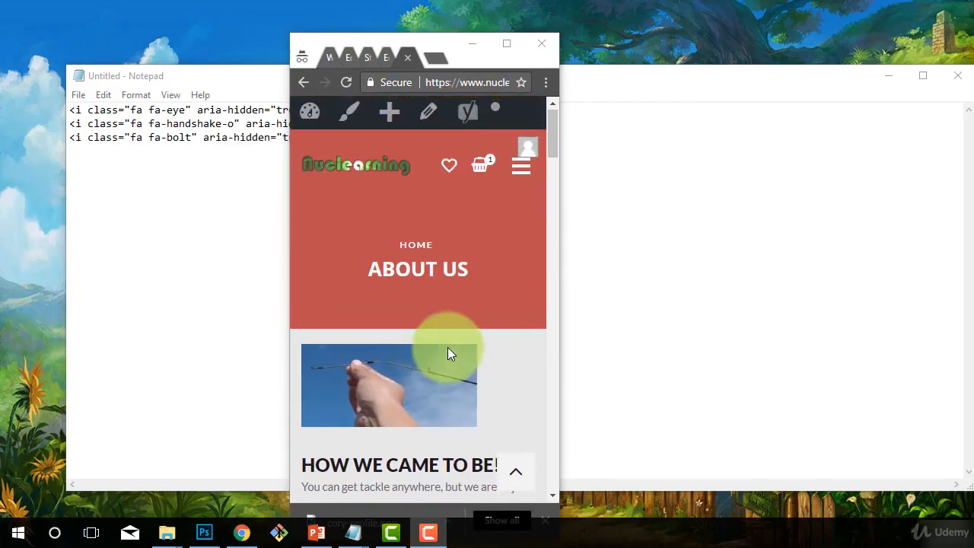
scroll(449, 356, down, 1)
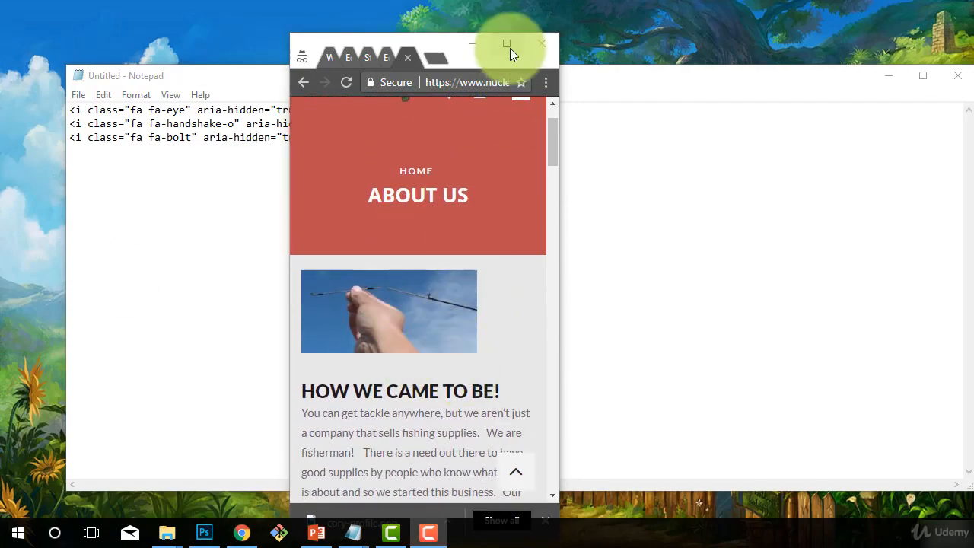
click(509, 48)
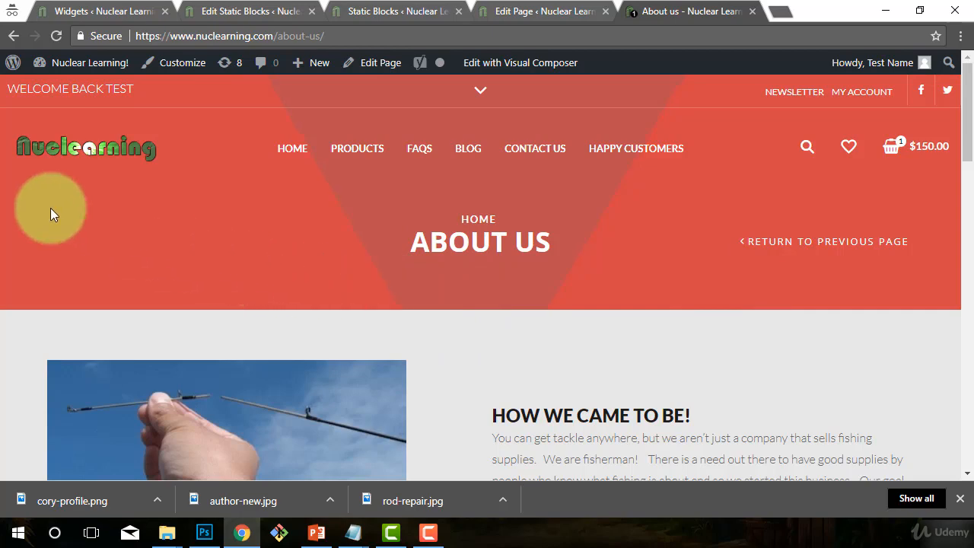
Review the full-width About Us page from its banner down to the team names and the footer products.
scroll(606, 342, down, 5)
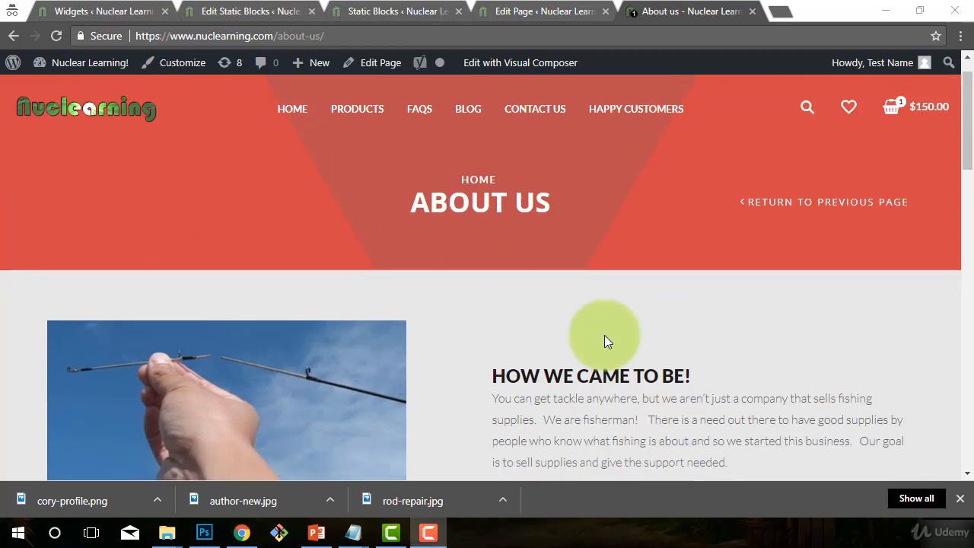
scroll(606, 341, down, 4)
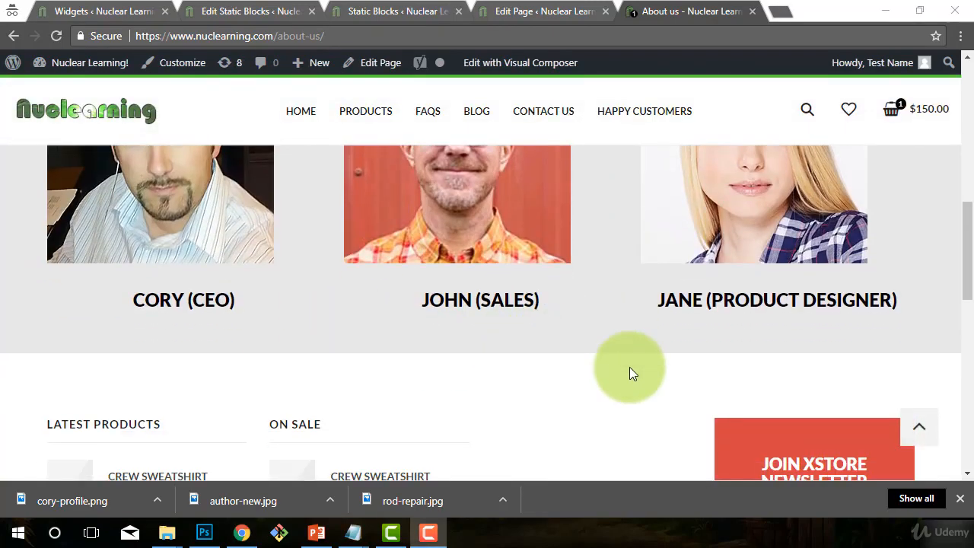
scroll(630, 371, up, 5)
scroll(630, 367, up, 5)
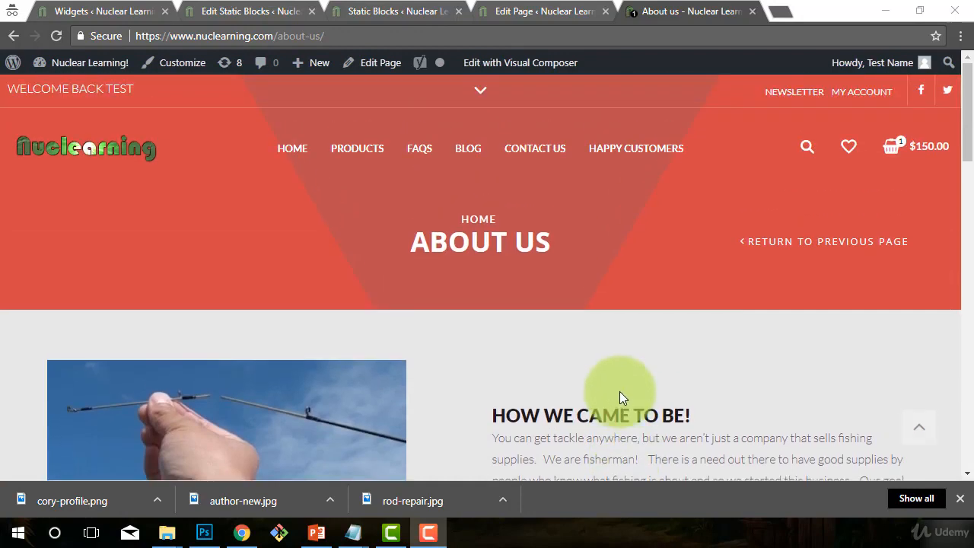
scroll(619, 391, down, 1)
scroll(618, 391, down, 3)
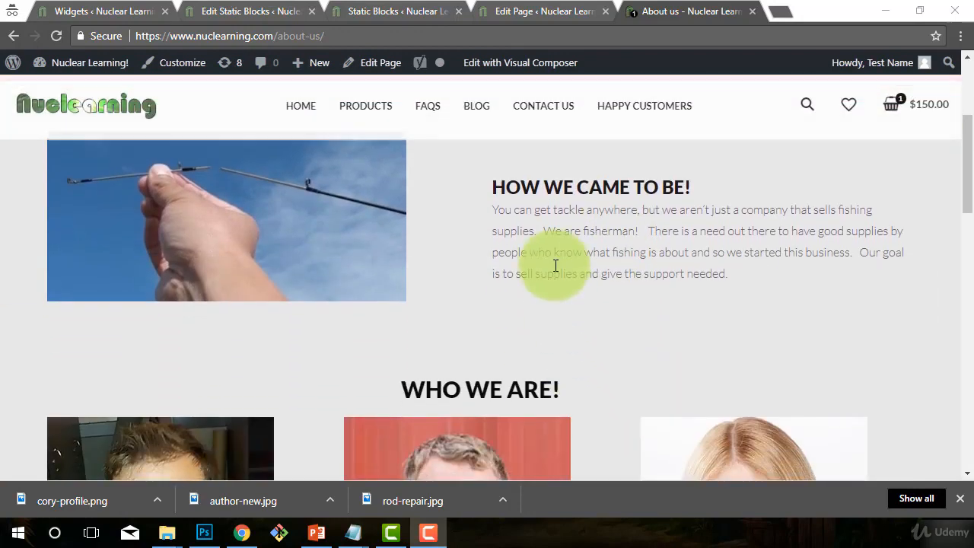
Reopen the page in Visual Composer and add an Empty Space element below the team names, saving it at 32px height.
click(505, 64)
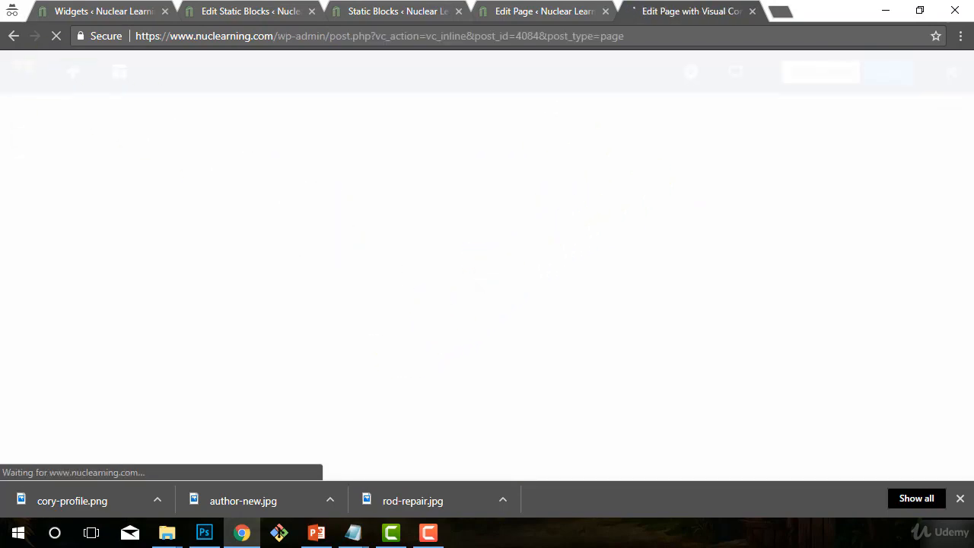
scroll(439, 314, down, 9)
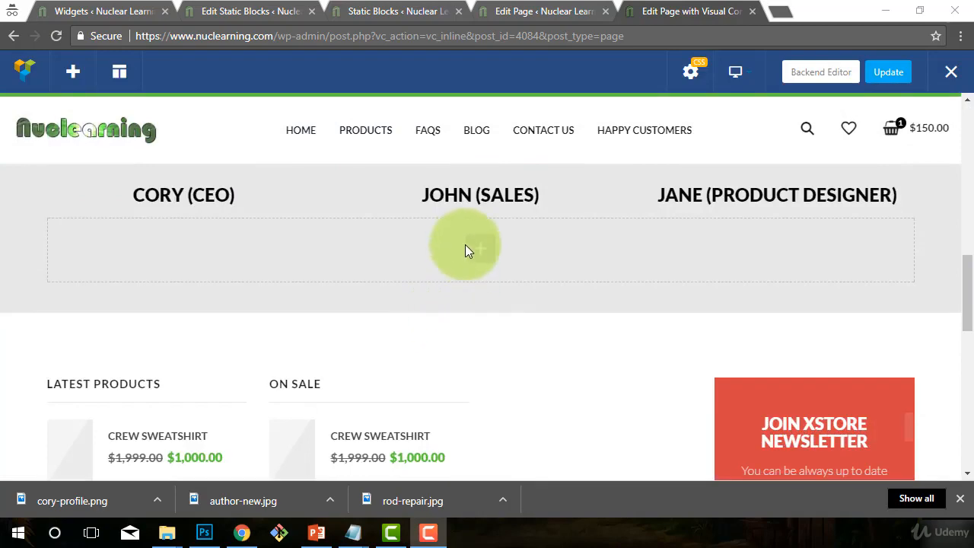
click(477, 251)
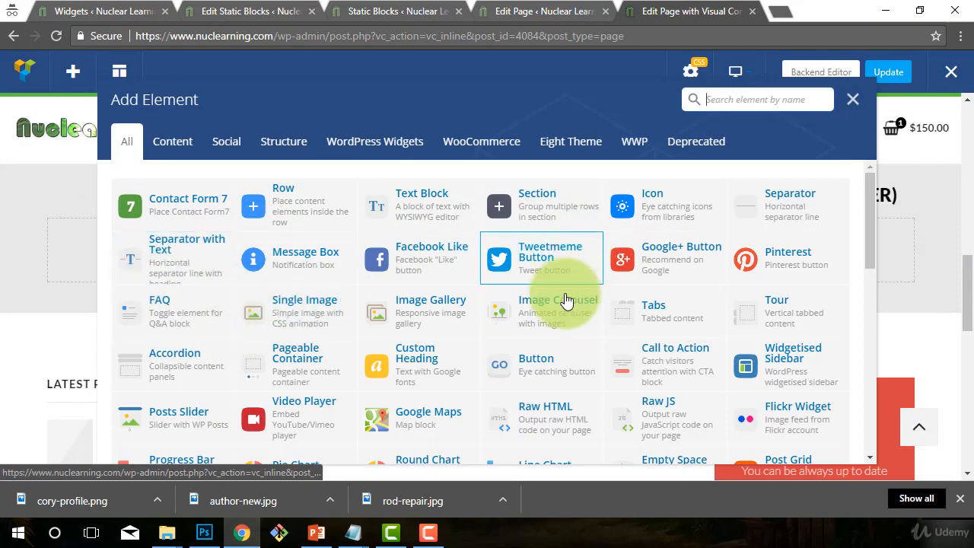
click(767, 98)
text(spa)
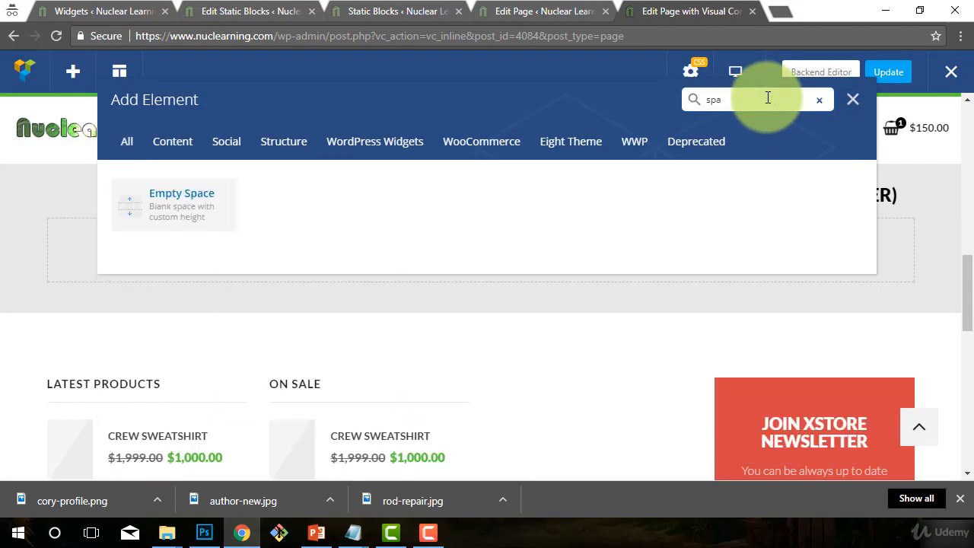
click(216, 237)
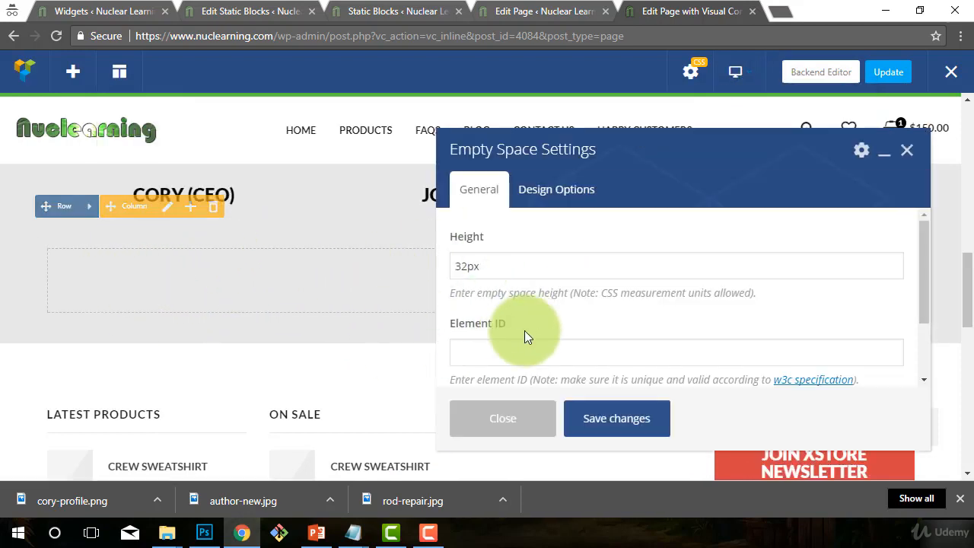
drag(466, 267, 451, 266)
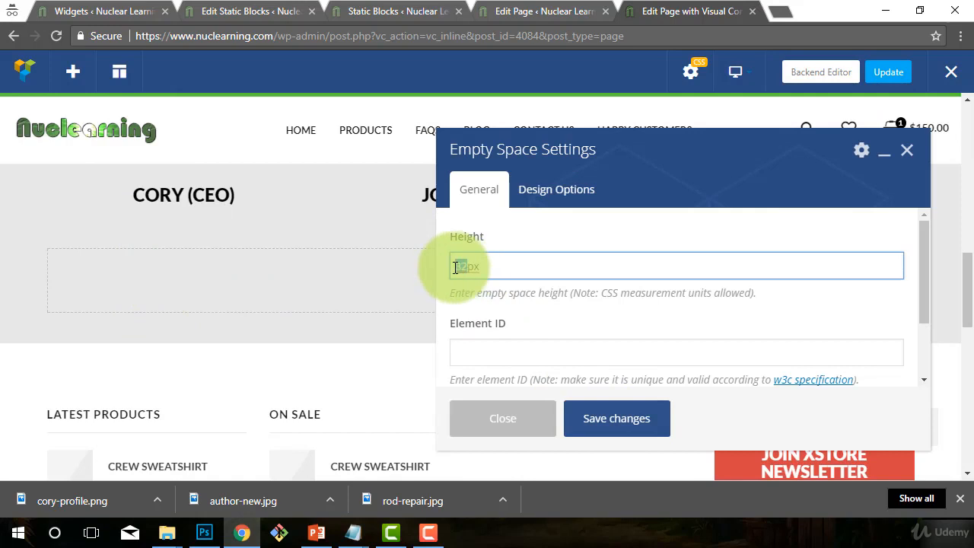
click(626, 415)
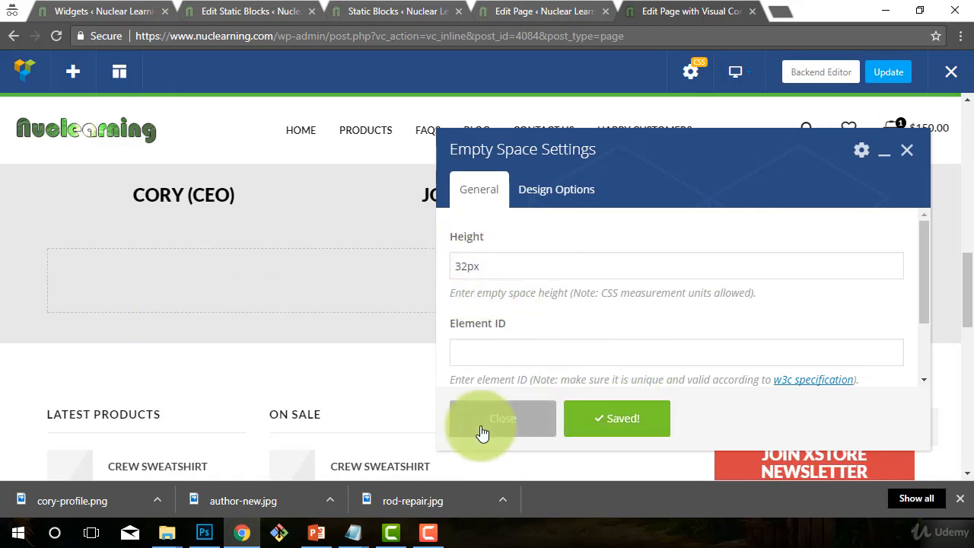
click(483, 432)
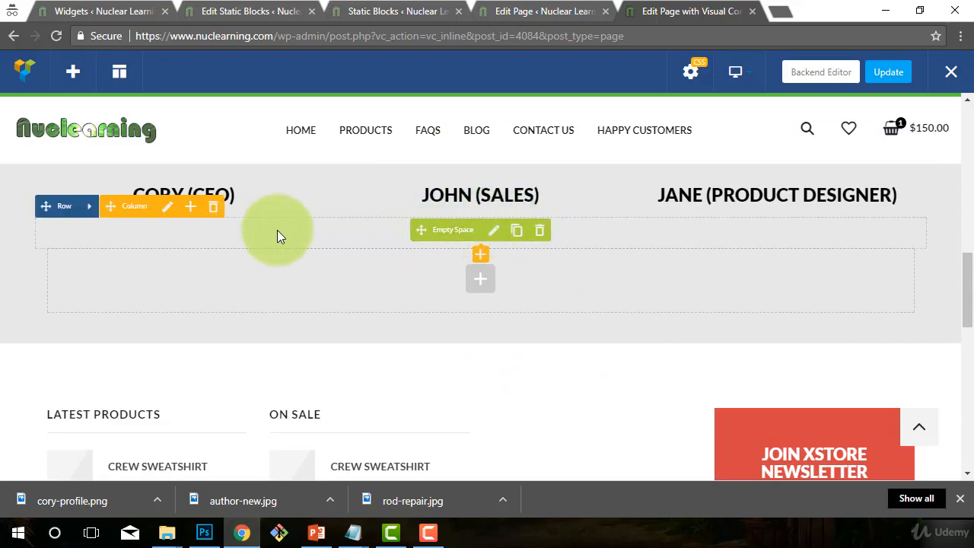
Add an [8THEME] Social links element in the empty area below the spacer.
click(488, 288)
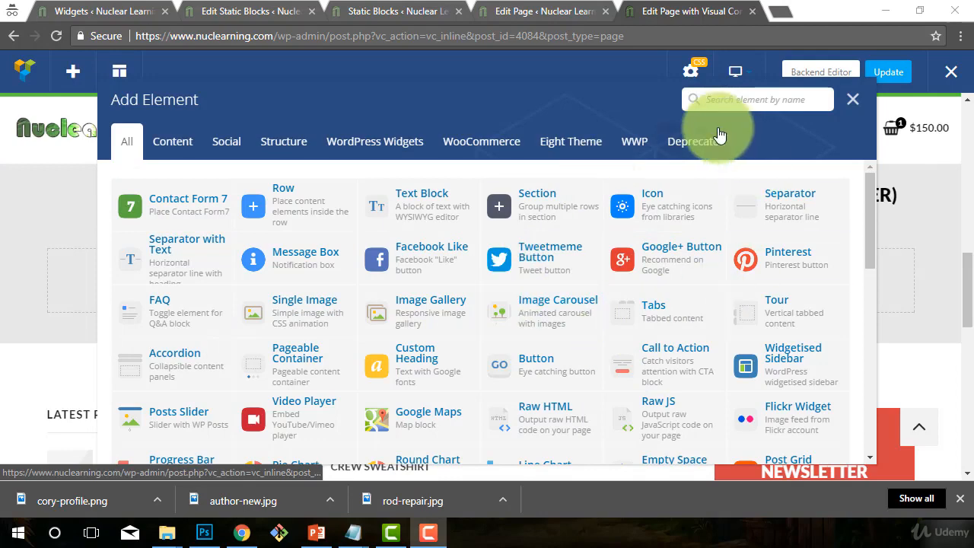
text(socia)
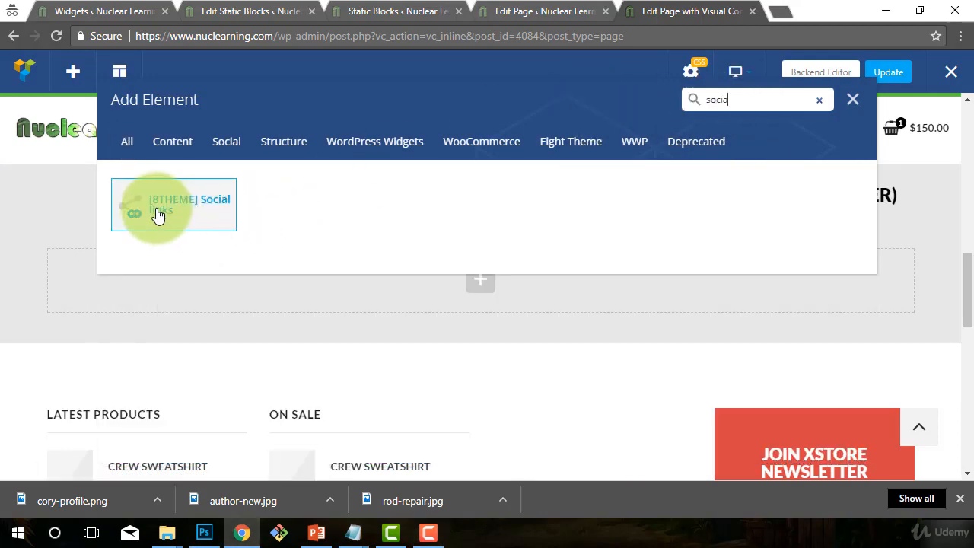
click(167, 202)
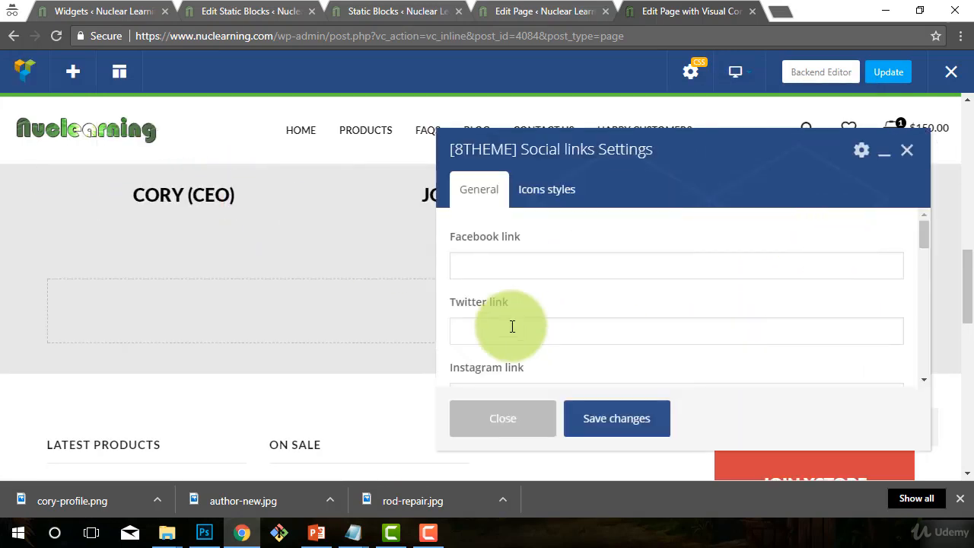
click(518, 270)
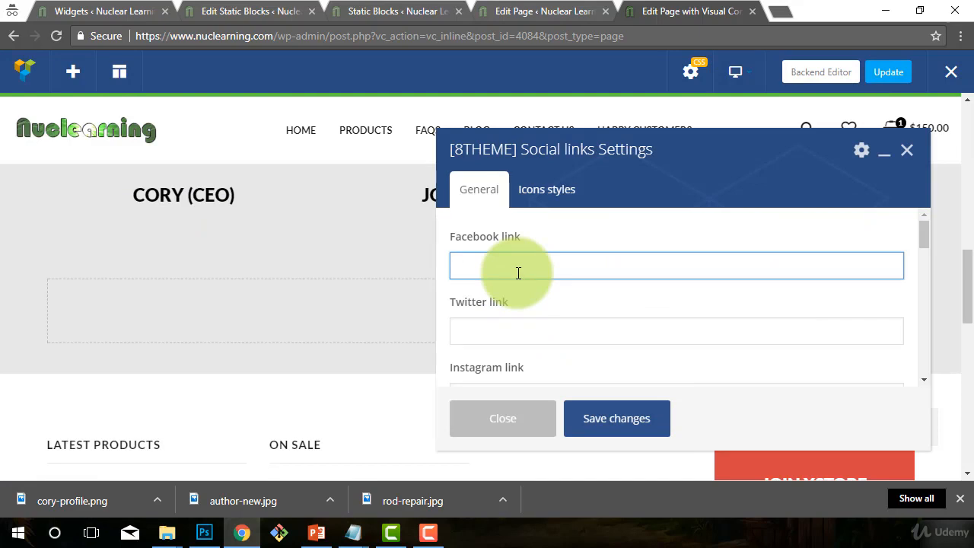
scroll(521, 276, down, 2)
scroll(521, 276, up, 3)
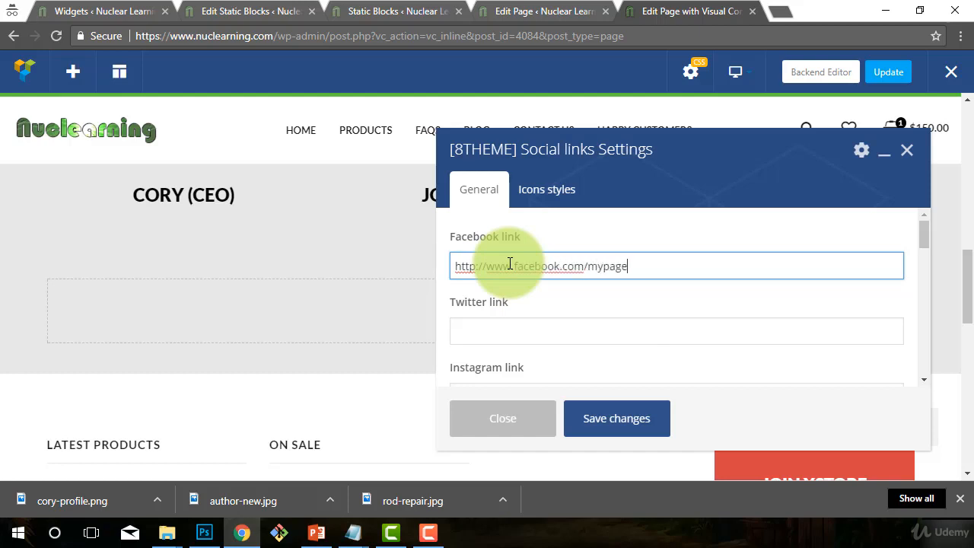
click(503, 331)
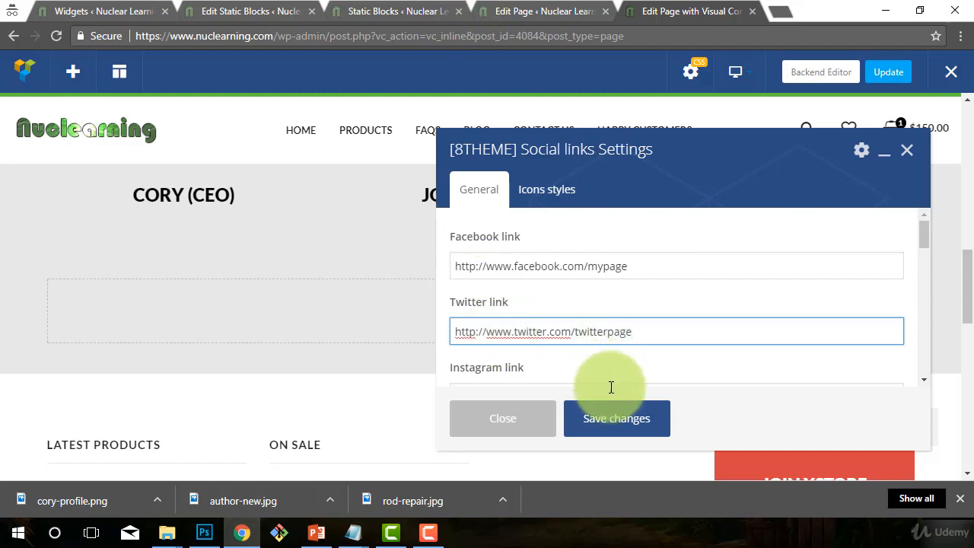
click(626, 419)
click(503, 426)
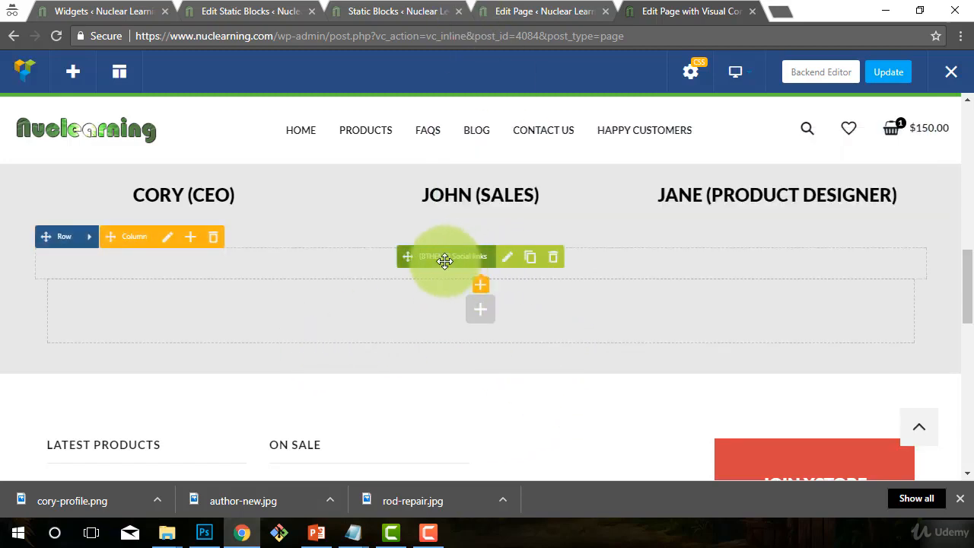
Reopen the social links settings, set the icon size to Large and enable colorful icons.
click(499, 263)
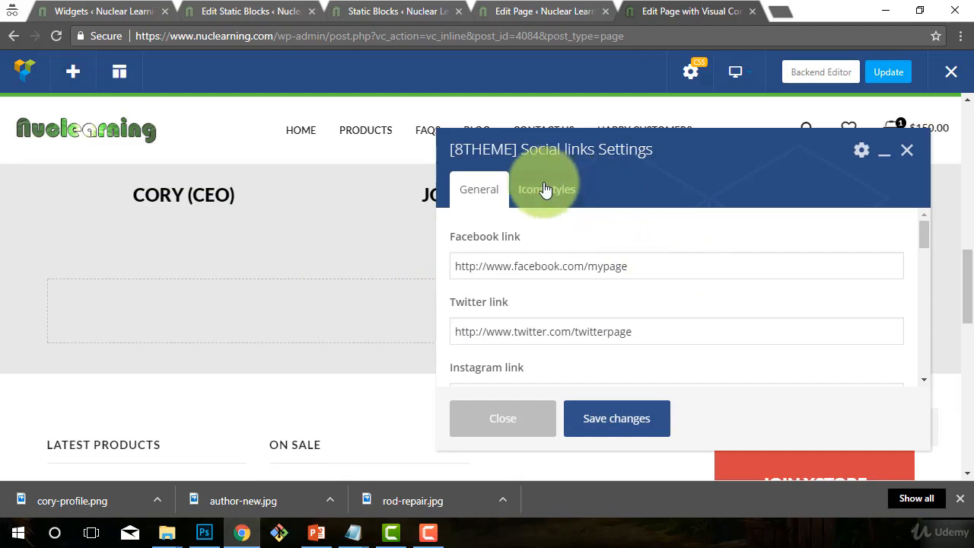
click(532, 191)
click(499, 269)
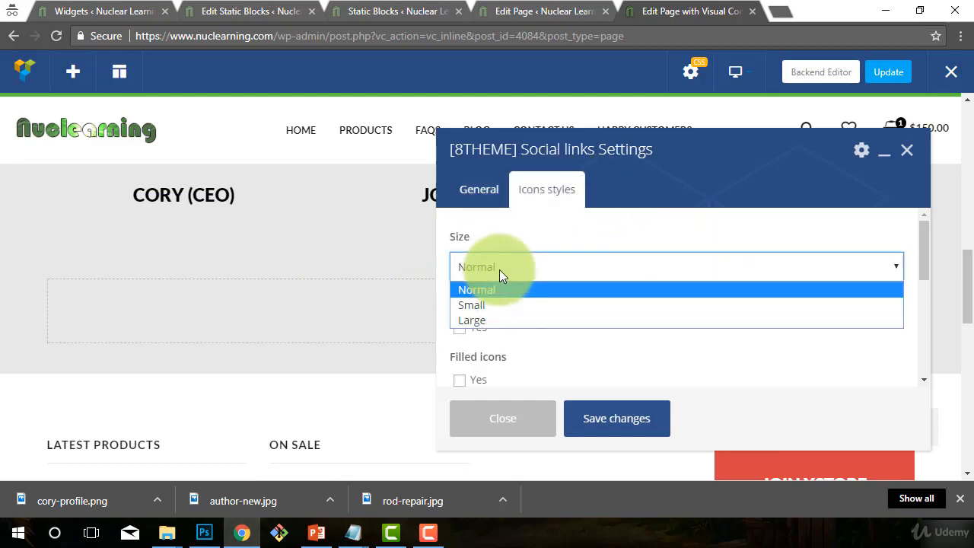
click(484, 318)
scroll(608, 316, down, 1)
scroll(595, 312, up, 1)
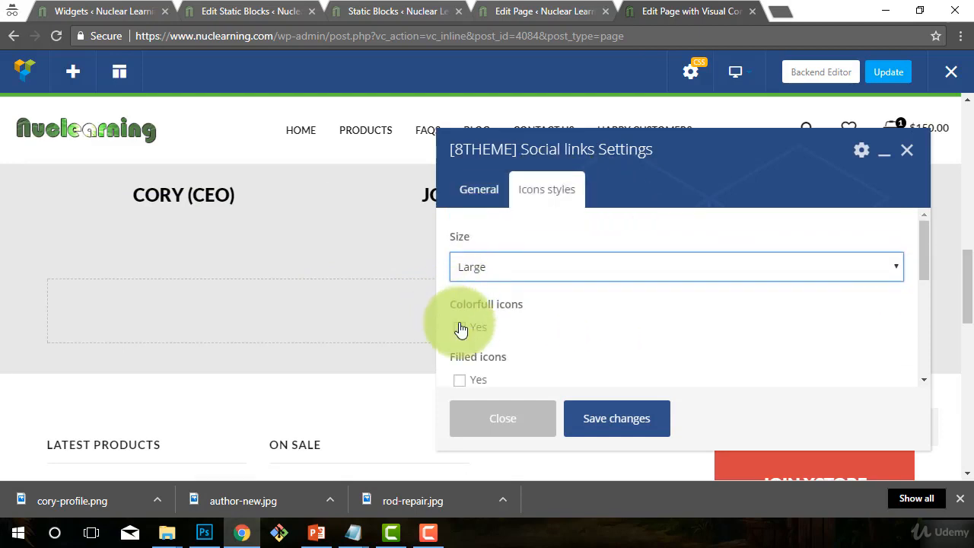
click(459, 321)
Look over the icons' background, color and hover options, then save and close the social links settings.
scroll(670, 326, down, 1)
scroll(669, 328, down, 2)
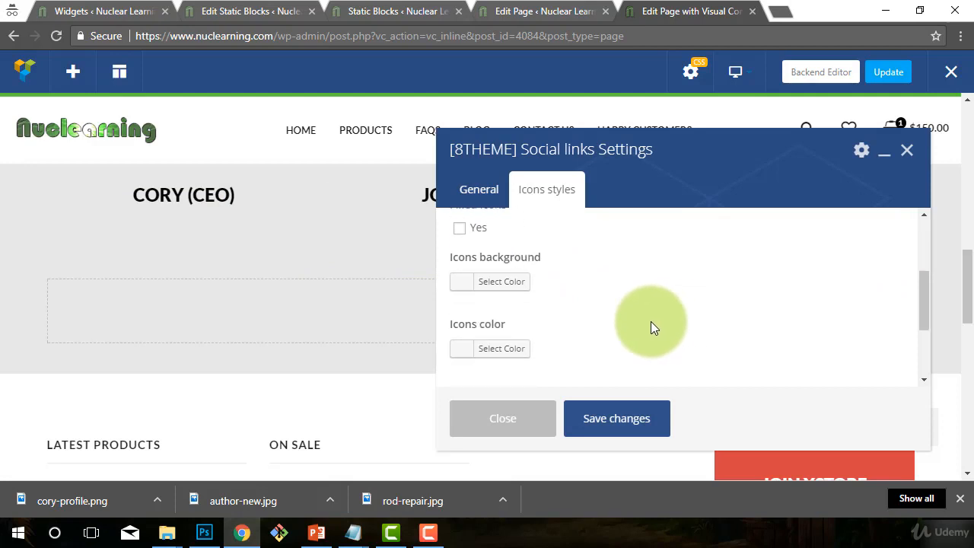
scroll(543, 322, down, 2)
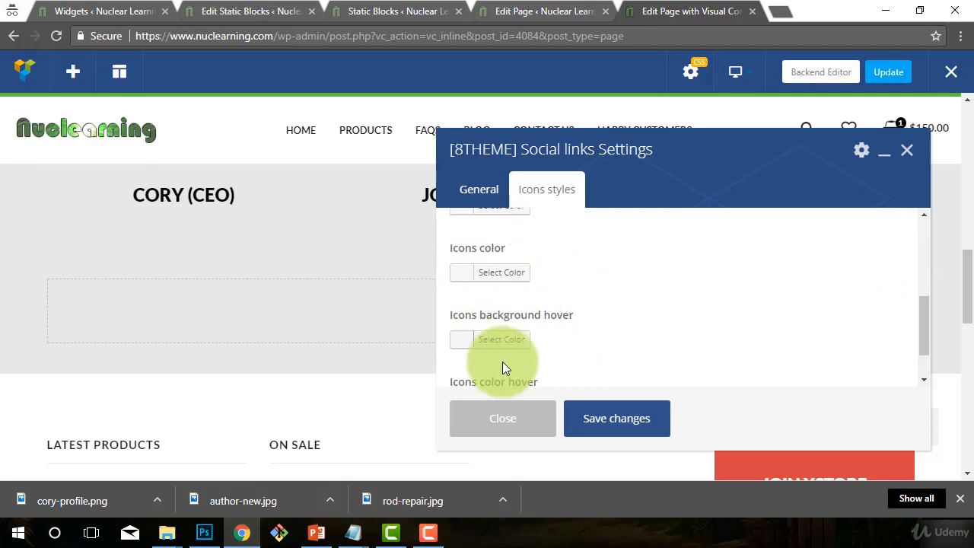
scroll(575, 352, up, 1)
click(615, 428)
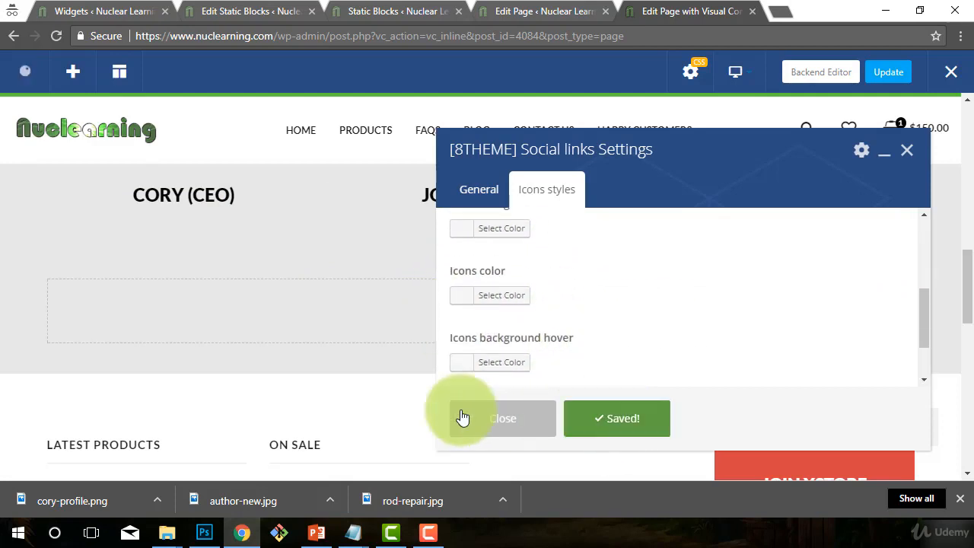
click(461, 418)
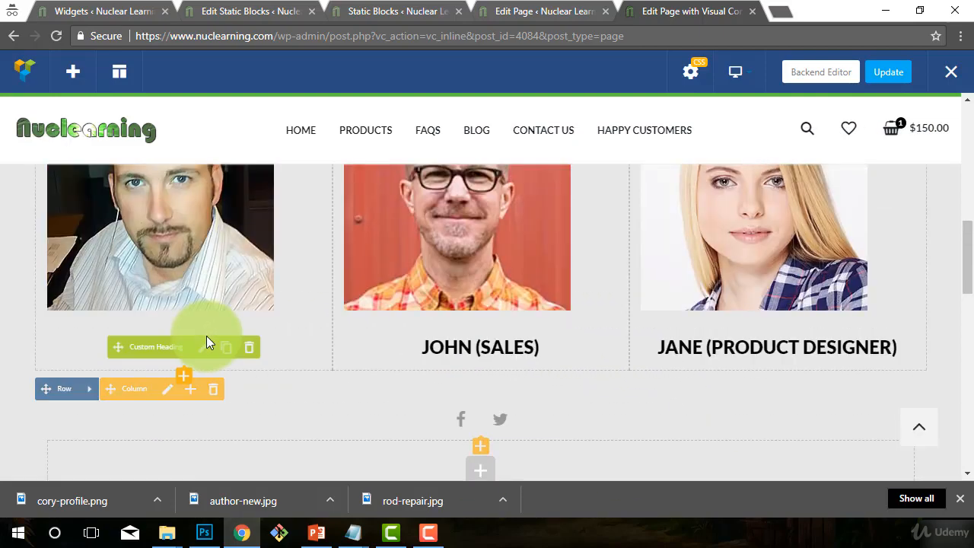
Move the social links element from below the team row to beneath the "How we came to be!" text block.
scroll(206, 336, down, 1)
scroll(392, 344, up, 10)
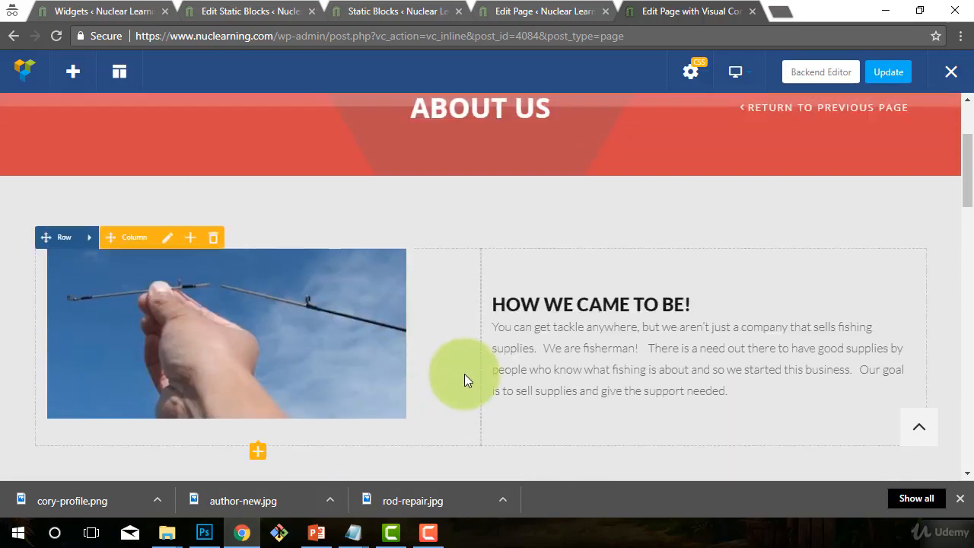
scroll(355, 348, down, 4)
scroll(437, 384, down, 5)
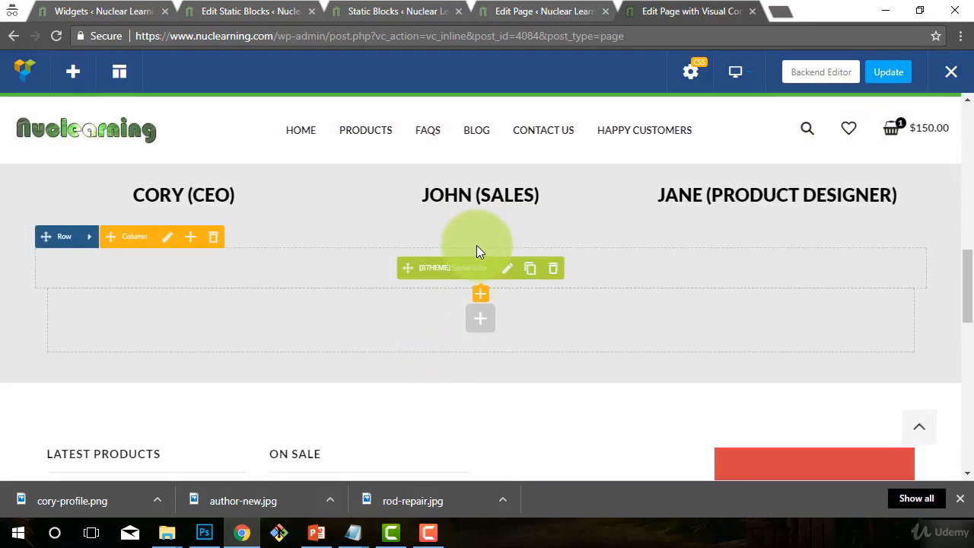
drag(410, 267, 256, 376)
scroll(426, 309, up, 6)
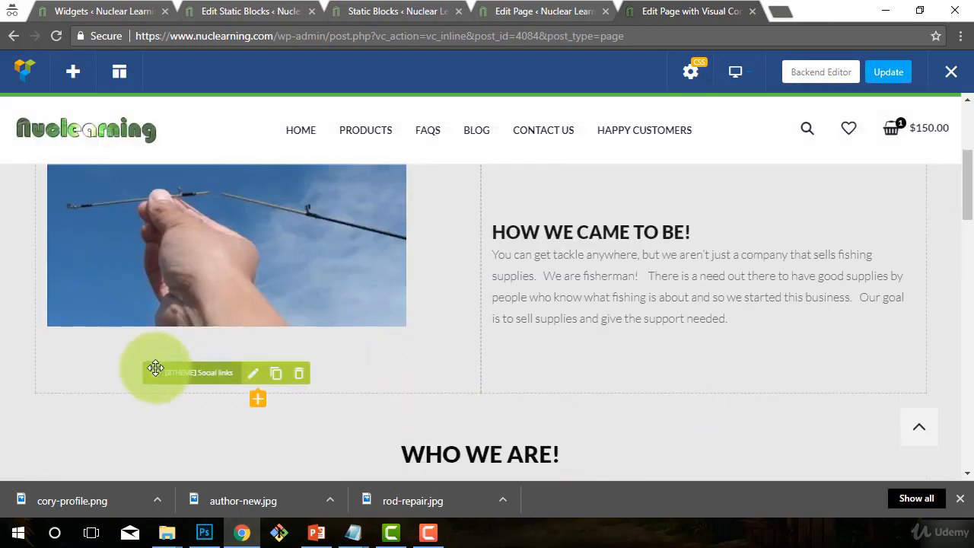
drag(155, 368, 692, 334)
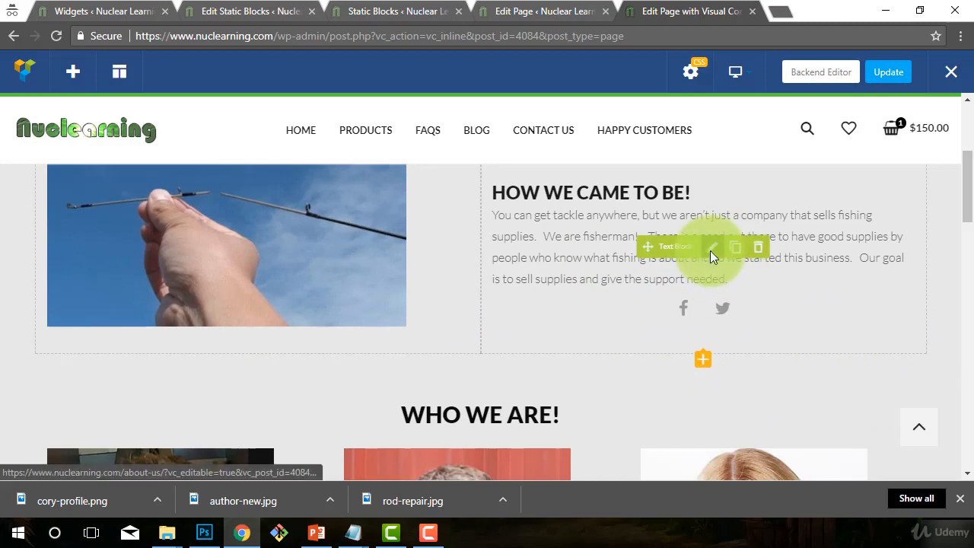
Add the line "CHECK US OUT ON SOCIAL MEDIA!" below the paragraph in the "How we came to be!" text block and save it.
click(710, 251)
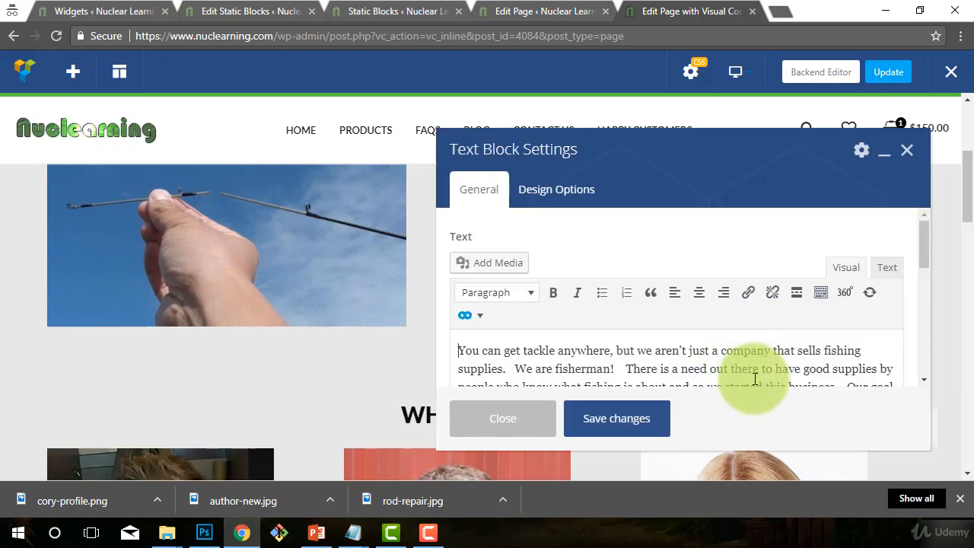
scroll(745, 320, down, 1)
click(751, 327)
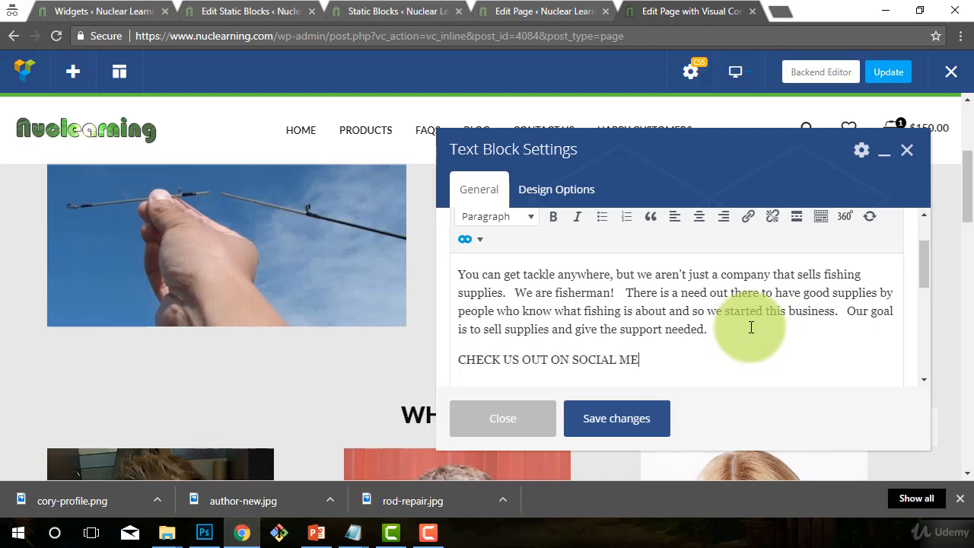
click(598, 423)
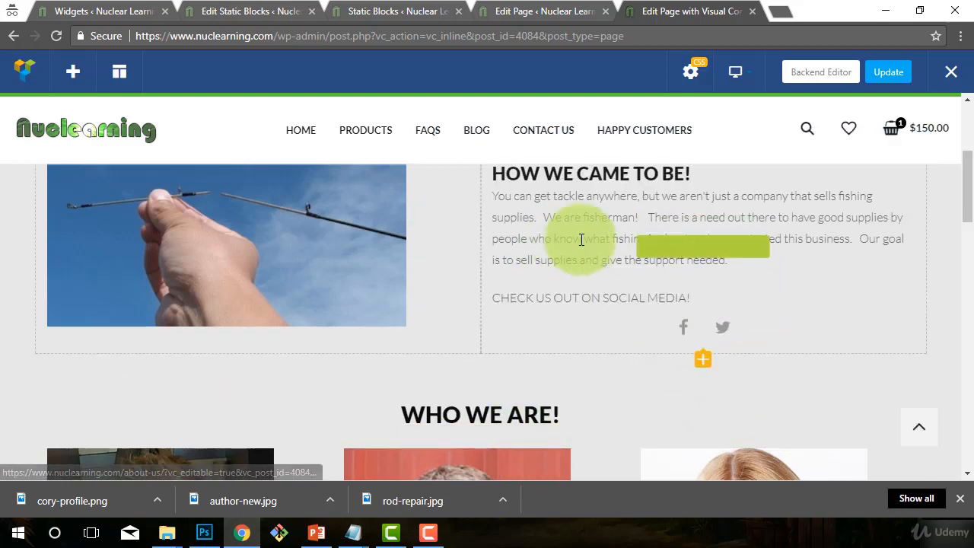
Make the line "CHECK US OUT ON SOCIAL MEDIA!" bold and centered, then save and close the text block settings.
click(712, 246)
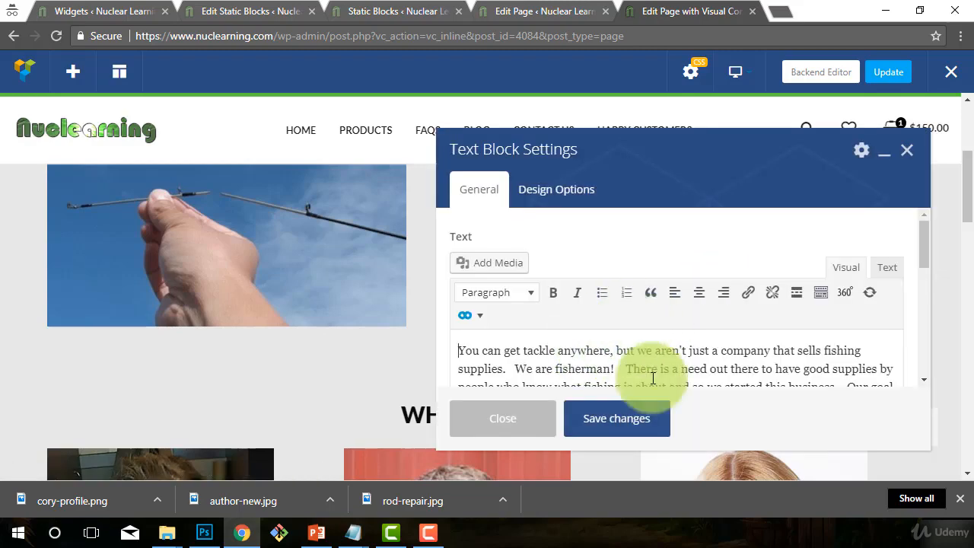
scroll(652, 365, down, 3)
scroll(660, 331, up, 2)
drag(665, 359, 446, 361)
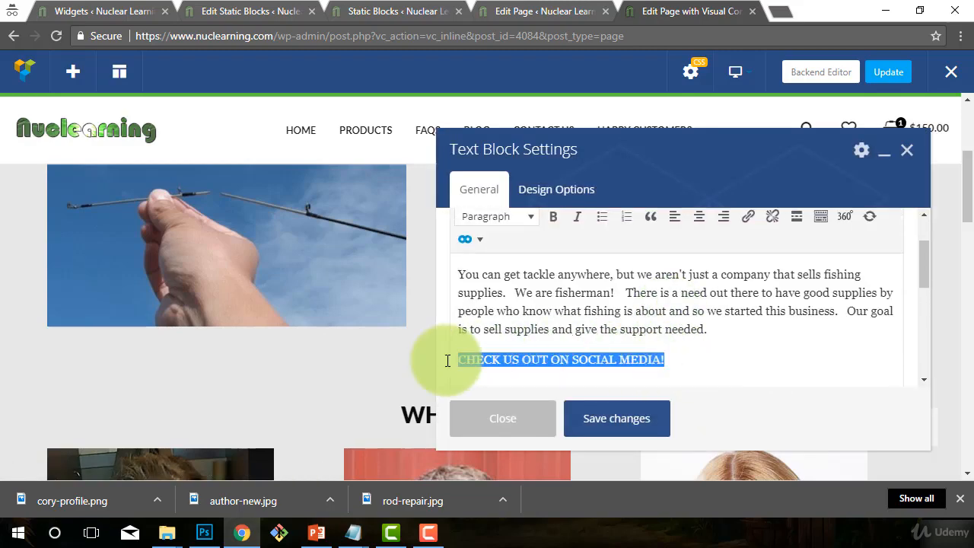
click(553, 217)
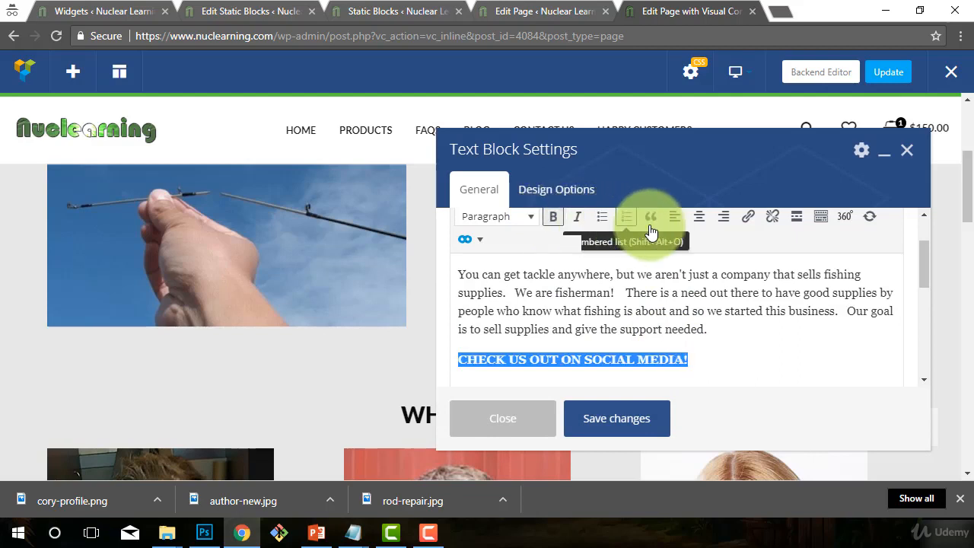
click(698, 217)
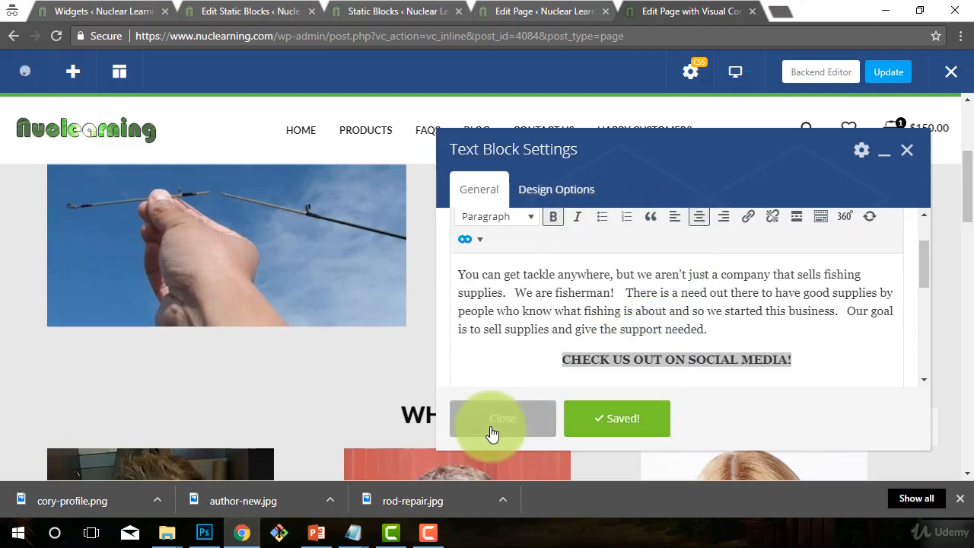
click(492, 432)
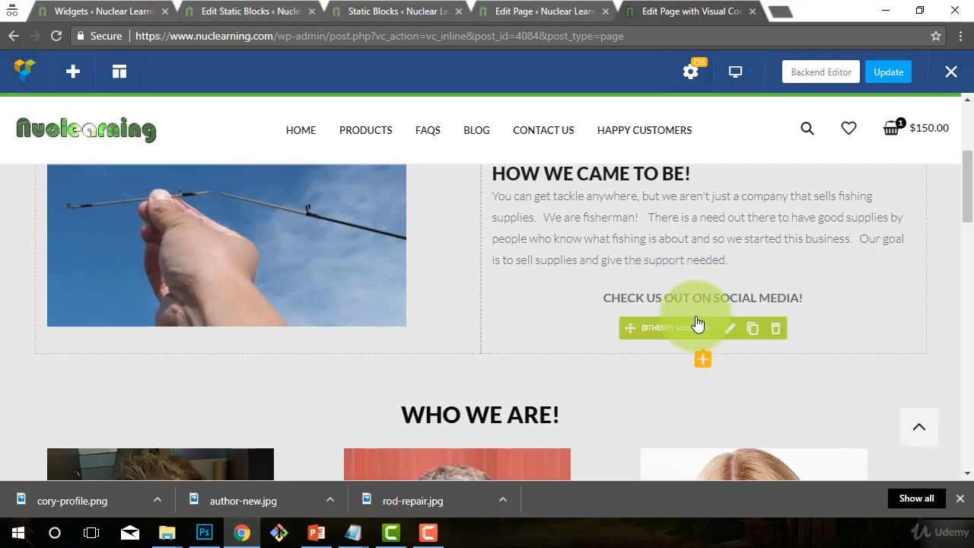
scroll(703, 443, up, 3)
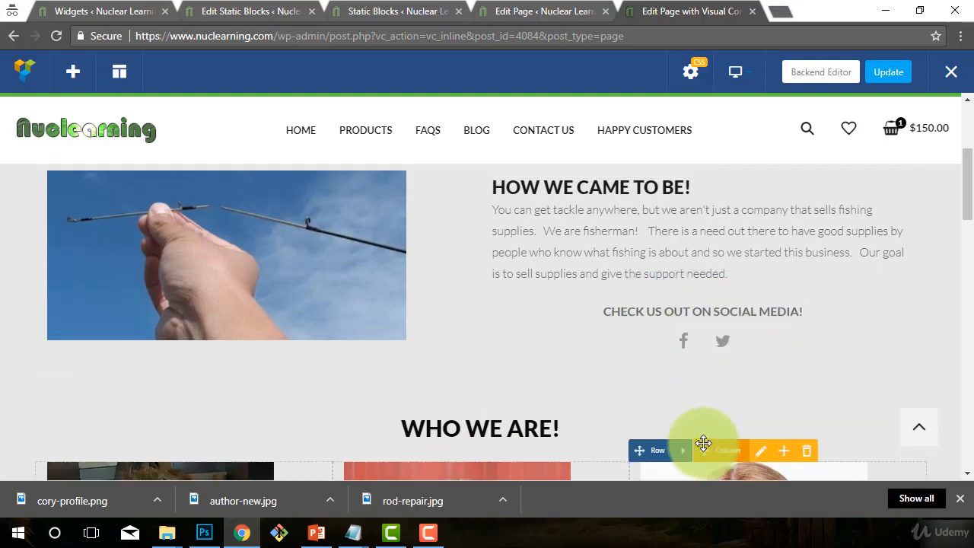
scroll(679, 434, down, 4)
scroll(673, 413, up, 4)
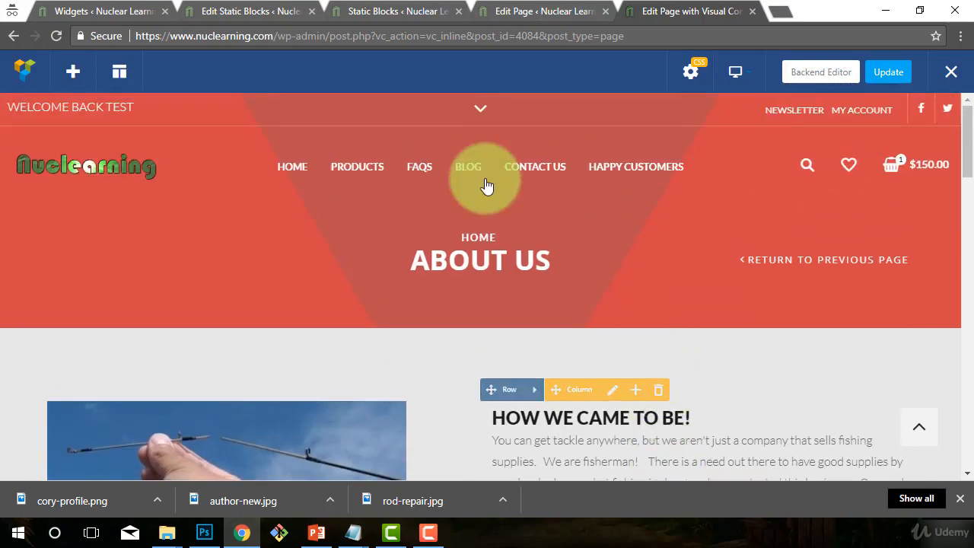